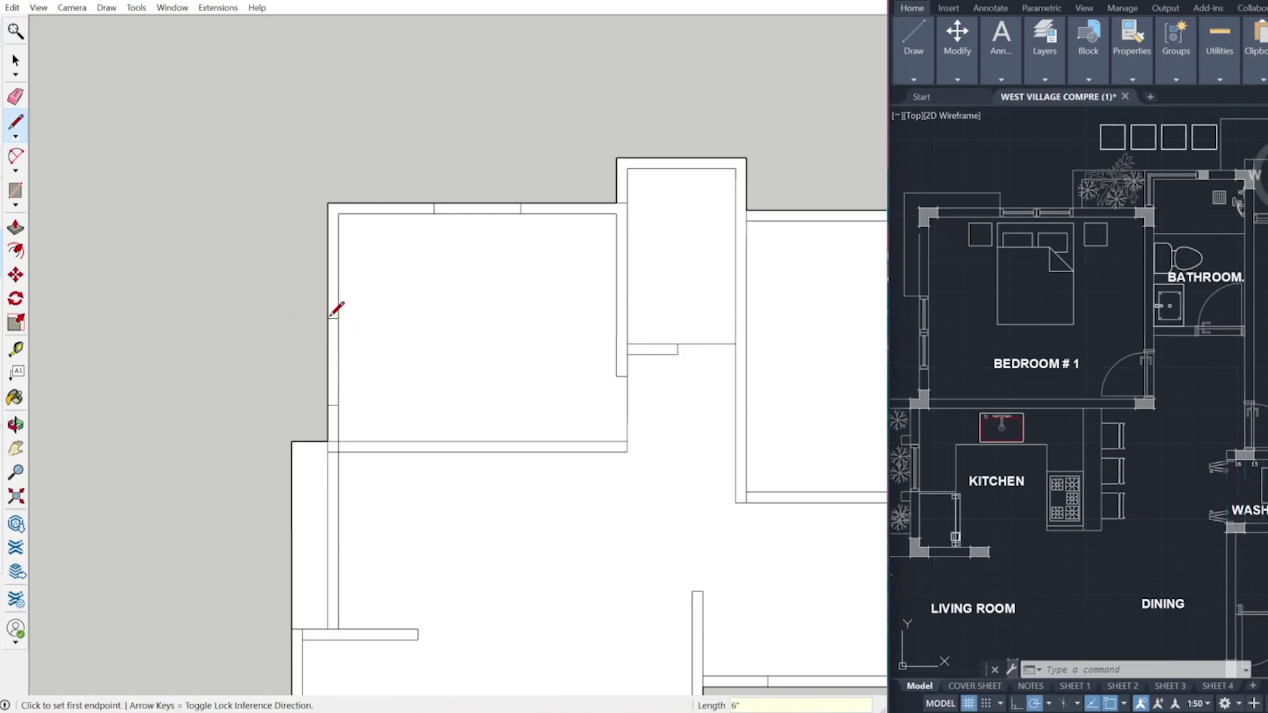
In the AutoCAD plan, measure the window in Bedroom #1's exterior side wall with a temporary line.
click(932, 368)
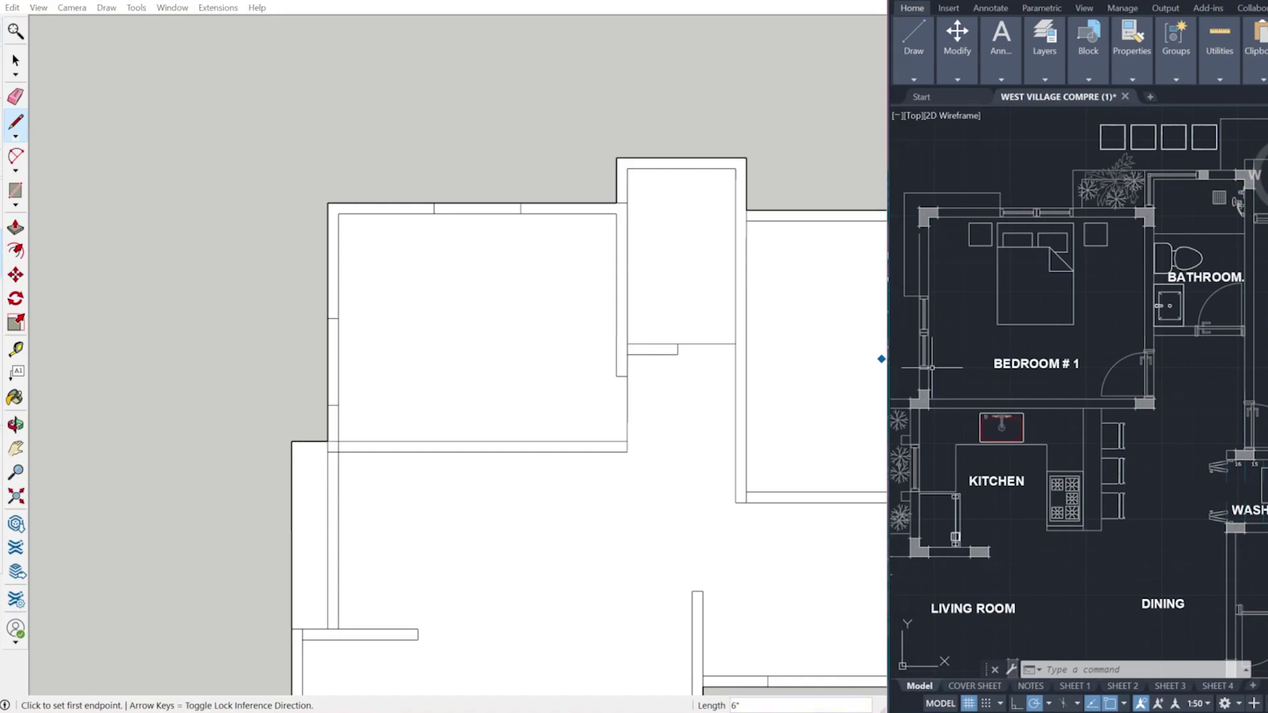
text(l)
key(Return)
click(928, 369)
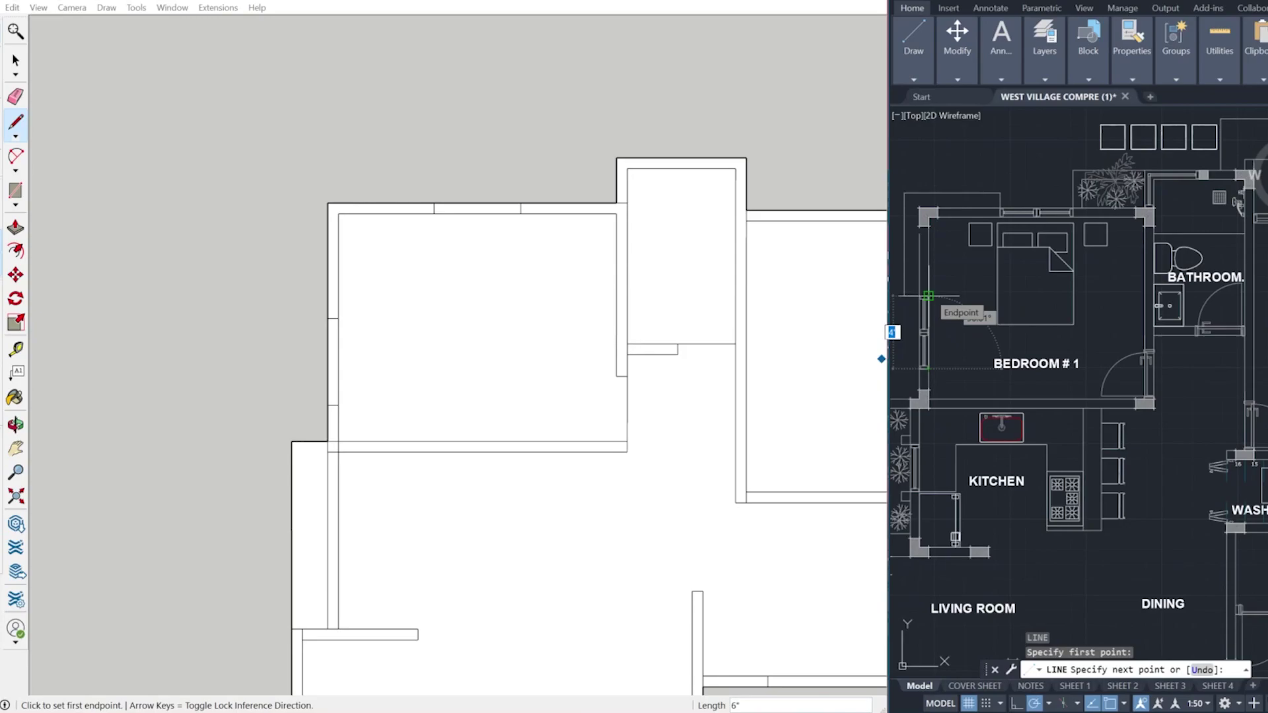
key(Escape)
In the AutoCAD plan, measure from the living room's lower wall corner to the far jamb of the patio entry door.
scroll(307, 357, down, 5)
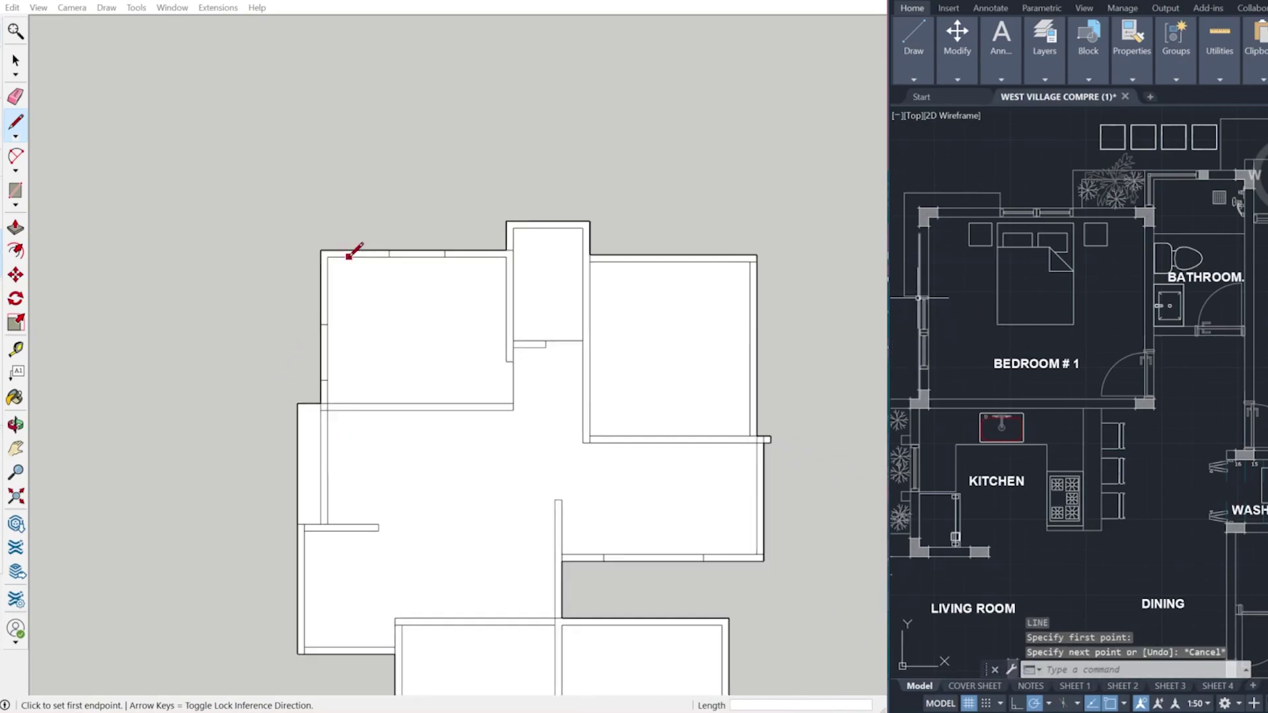
scroll(409, 215, down, 4)
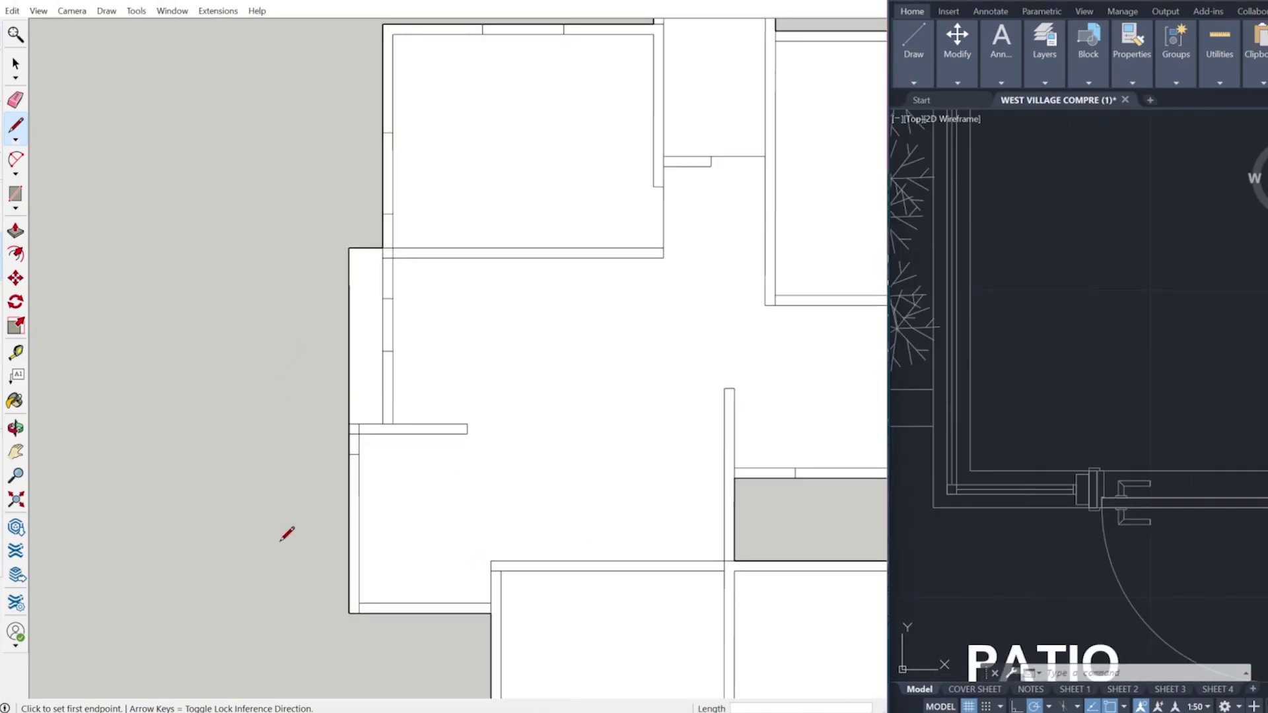
scroll(270, 407, down, 3)
scroll(280, 416, down, 3)
scroll(382, 562, up, 4)
scroll(368, 532, down, 1)
scroll(1086, 516, down, 5)
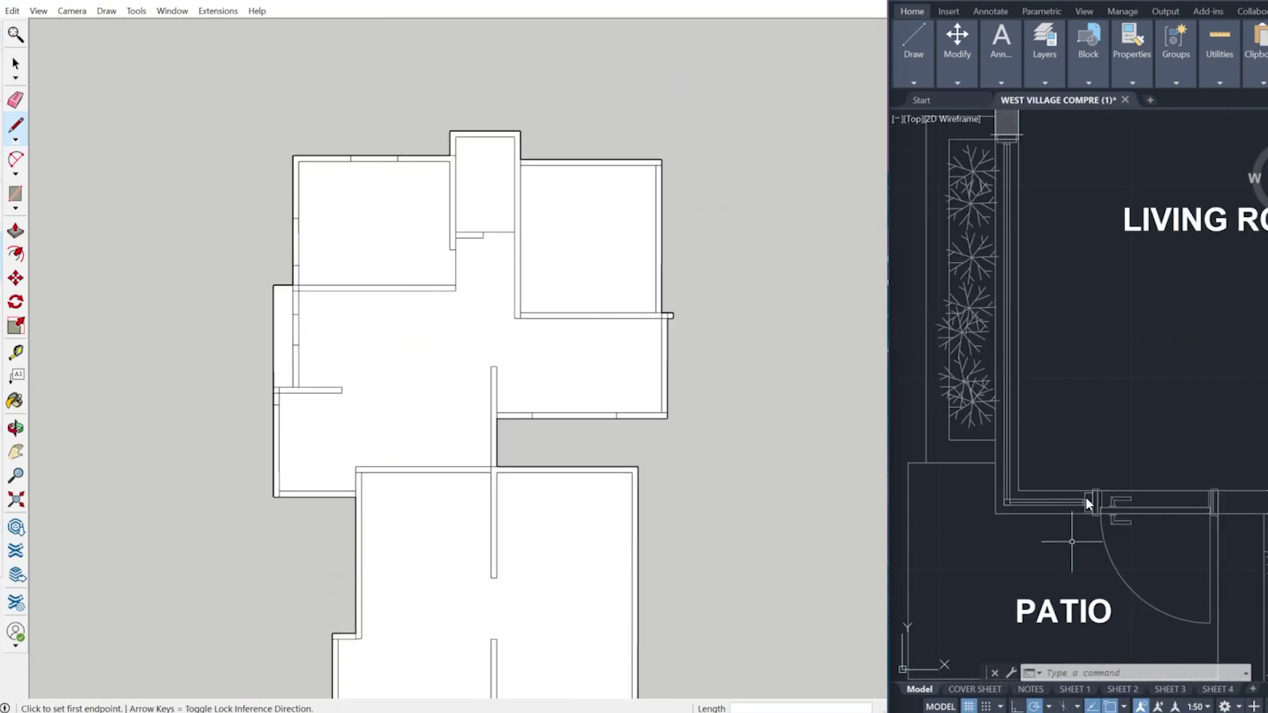
scroll(1151, 532, up, 2)
text(l)
key(Return)
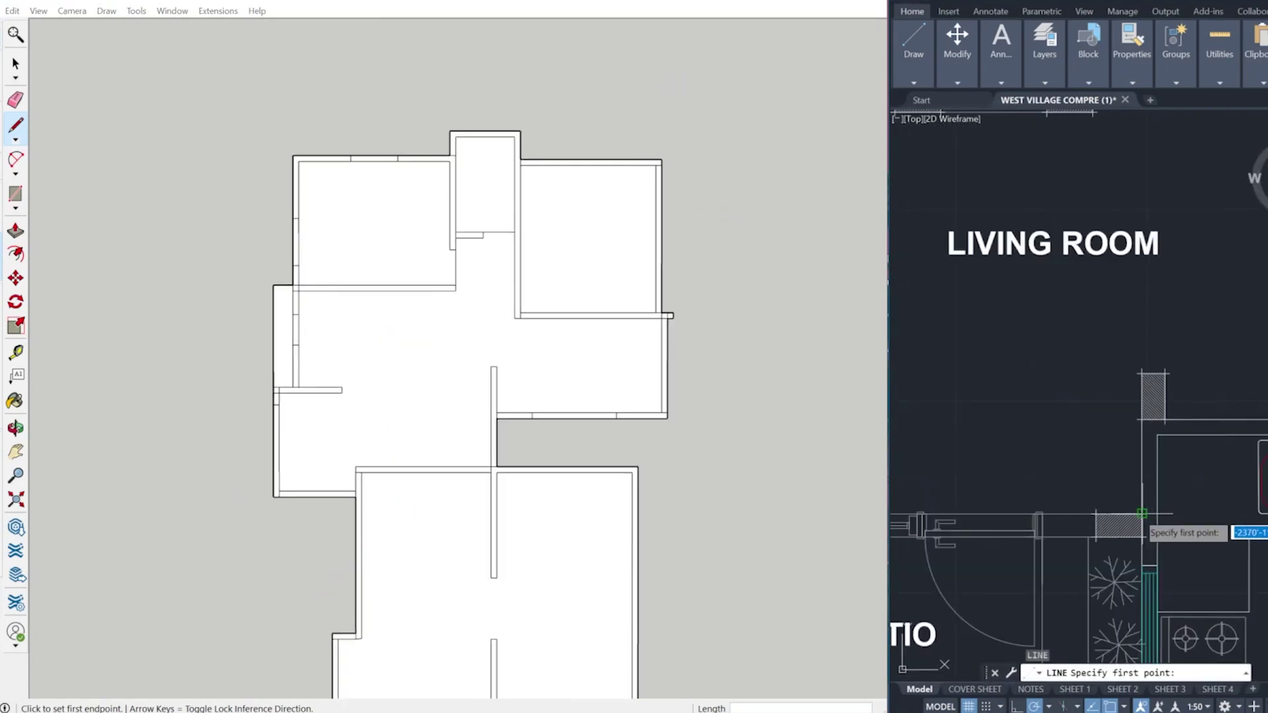
click(1142, 514)
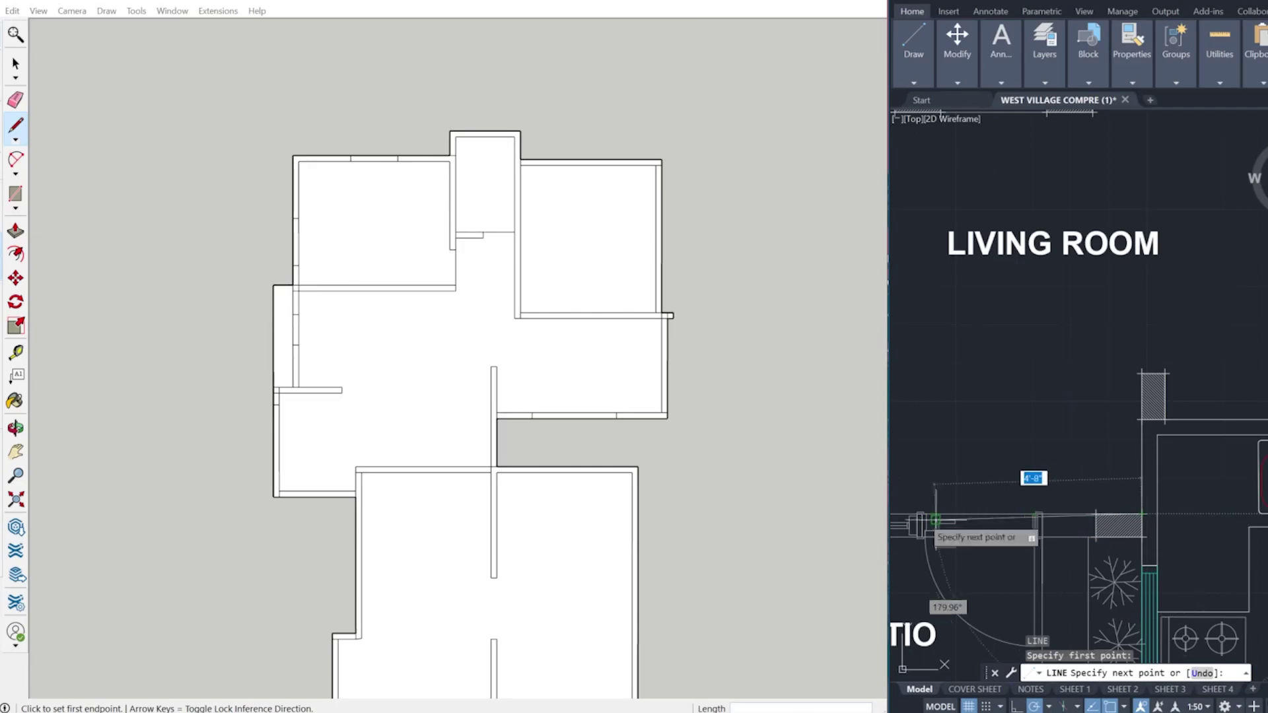
key(Escape)
In the SketchUp plan, mark the patio entry door opening with two lines across the living room's lower wall.
scroll(1076, 496, down, 3)
scroll(359, 492, up, 2)
click(359, 493)
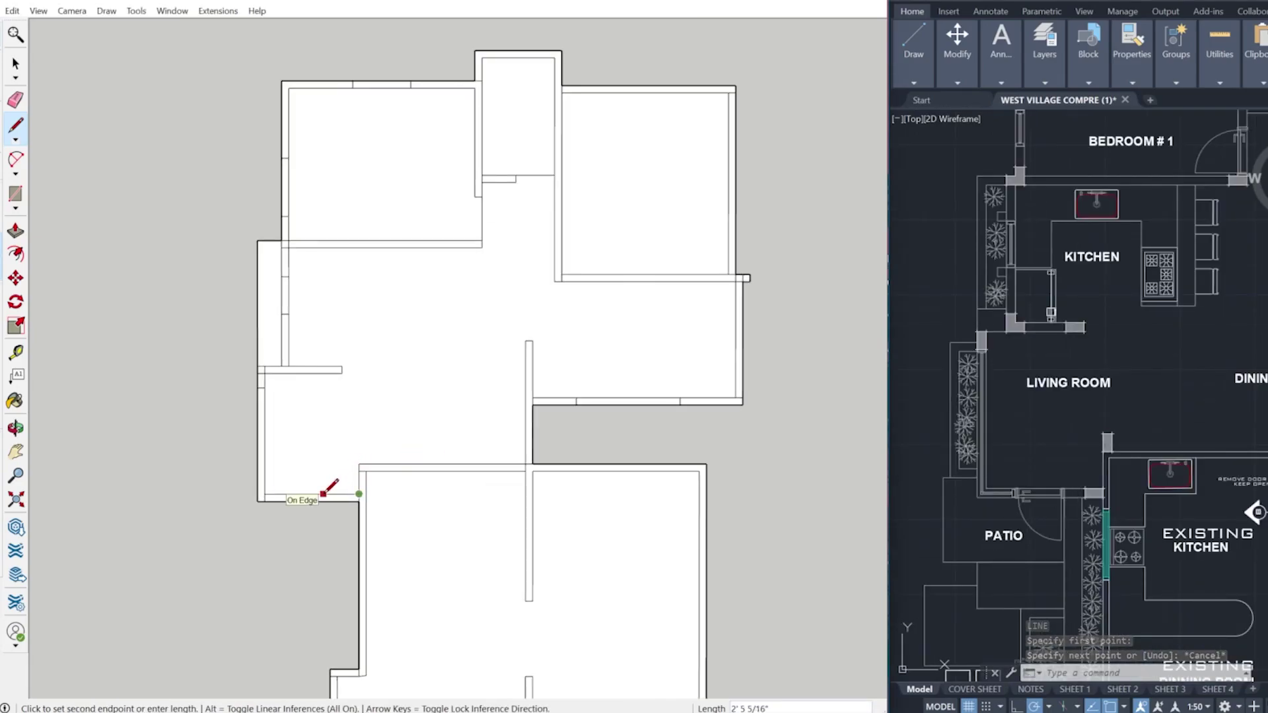
key(space)
key(l)
click(359, 494)
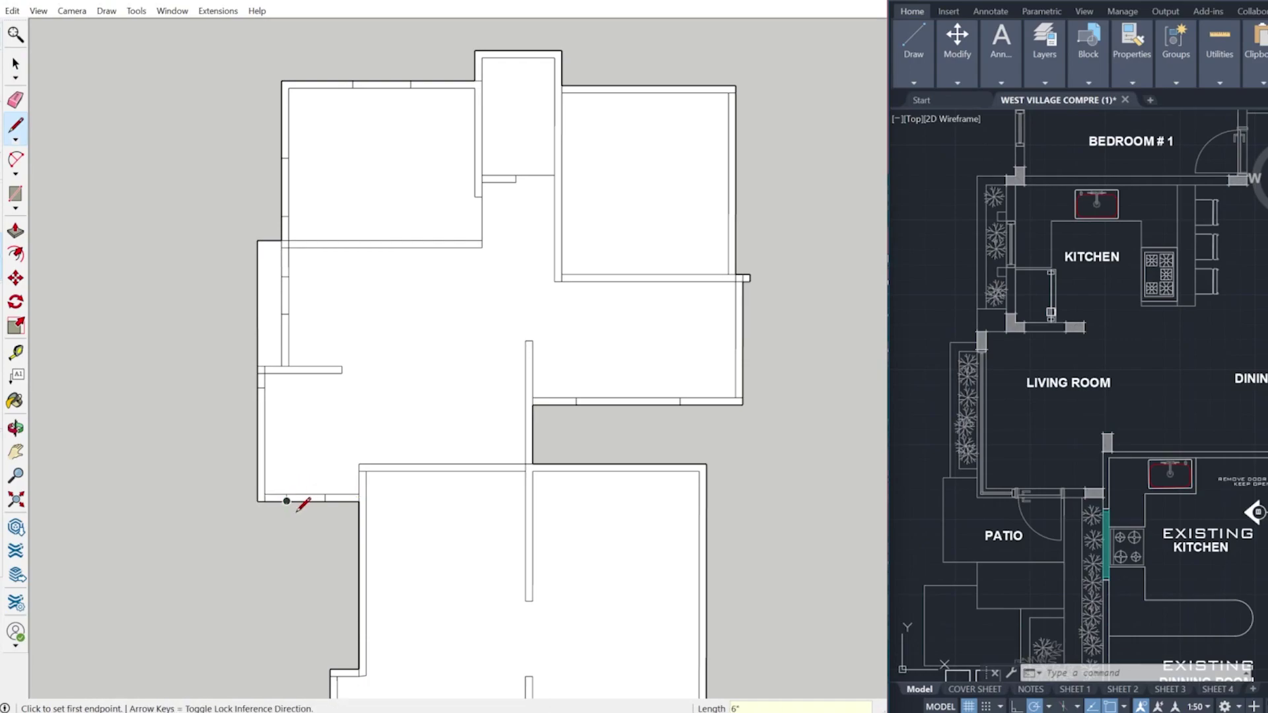
key(e)
Draw the outer edges of the washroom's lower and stair-side walls, from the dining wall's end up to Bedroom #2's lower wall.
scroll(278, 502, up, 3)
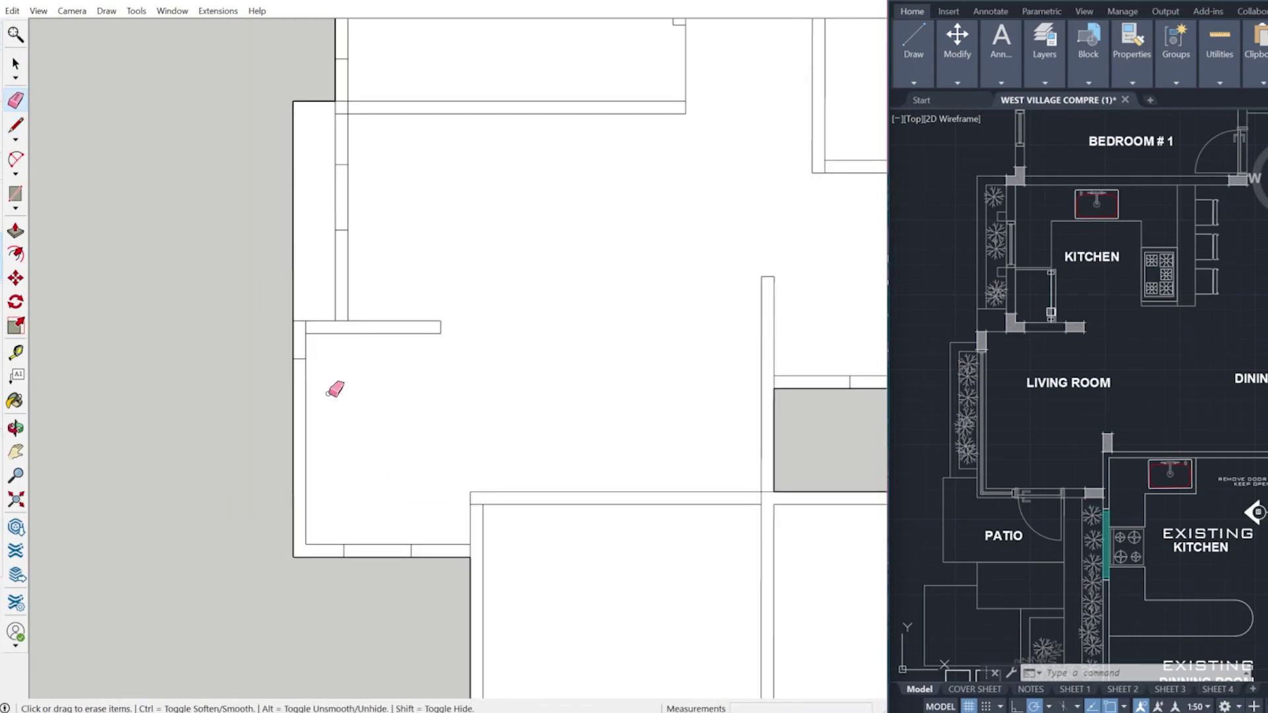
scroll(332, 330, up, 4)
key(l)
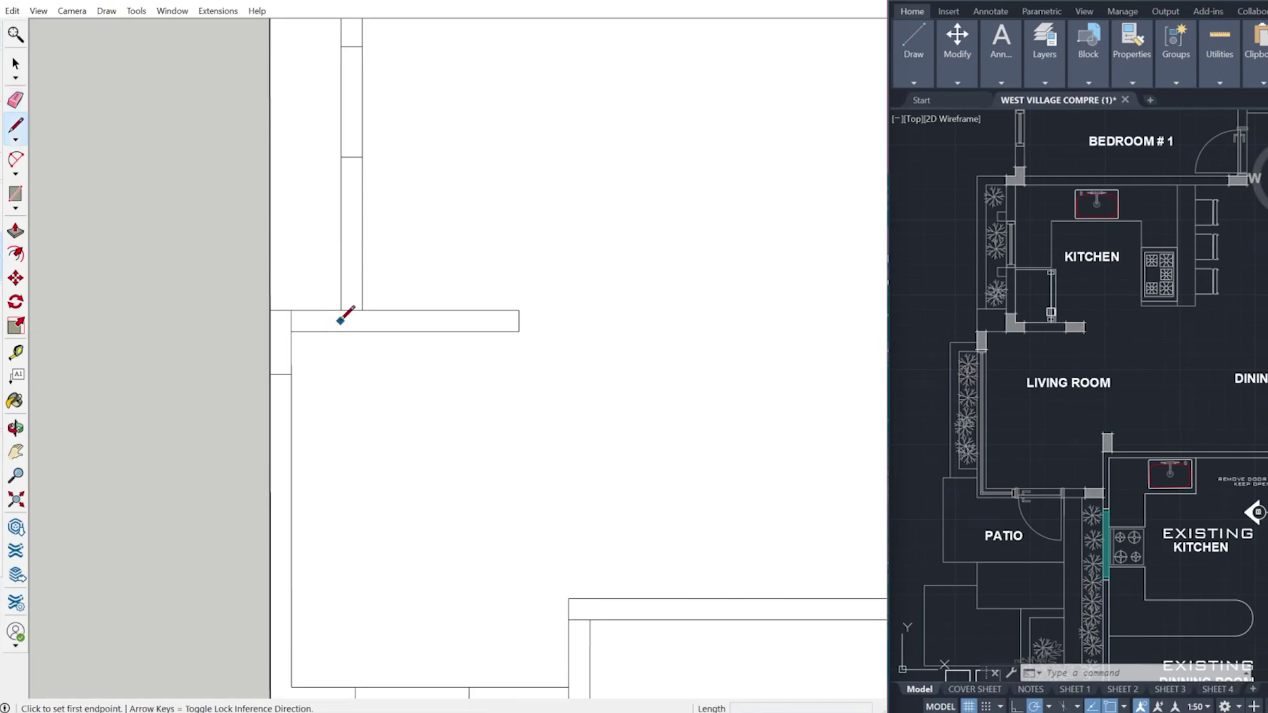
scroll(388, 405, down, 5)
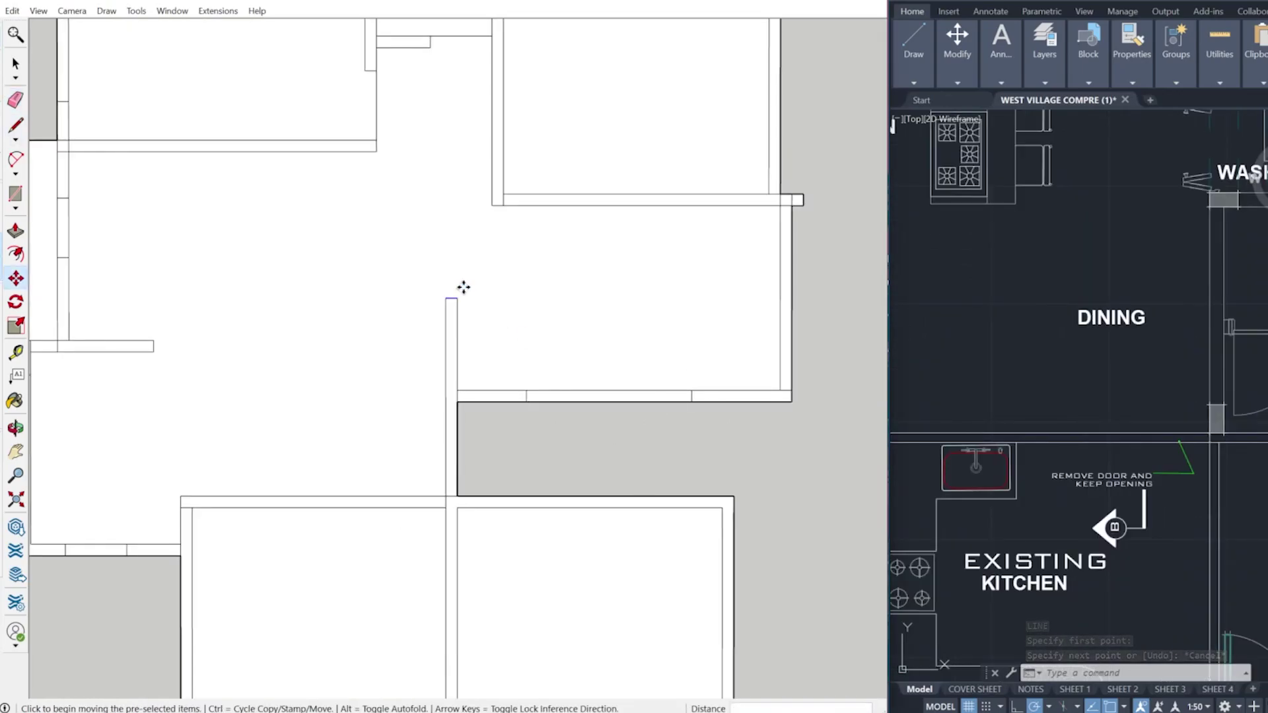
scroll(1033, 426, down, 2)
scroll(977, 436, up, 5)
scroll(939, 343, down, 2)
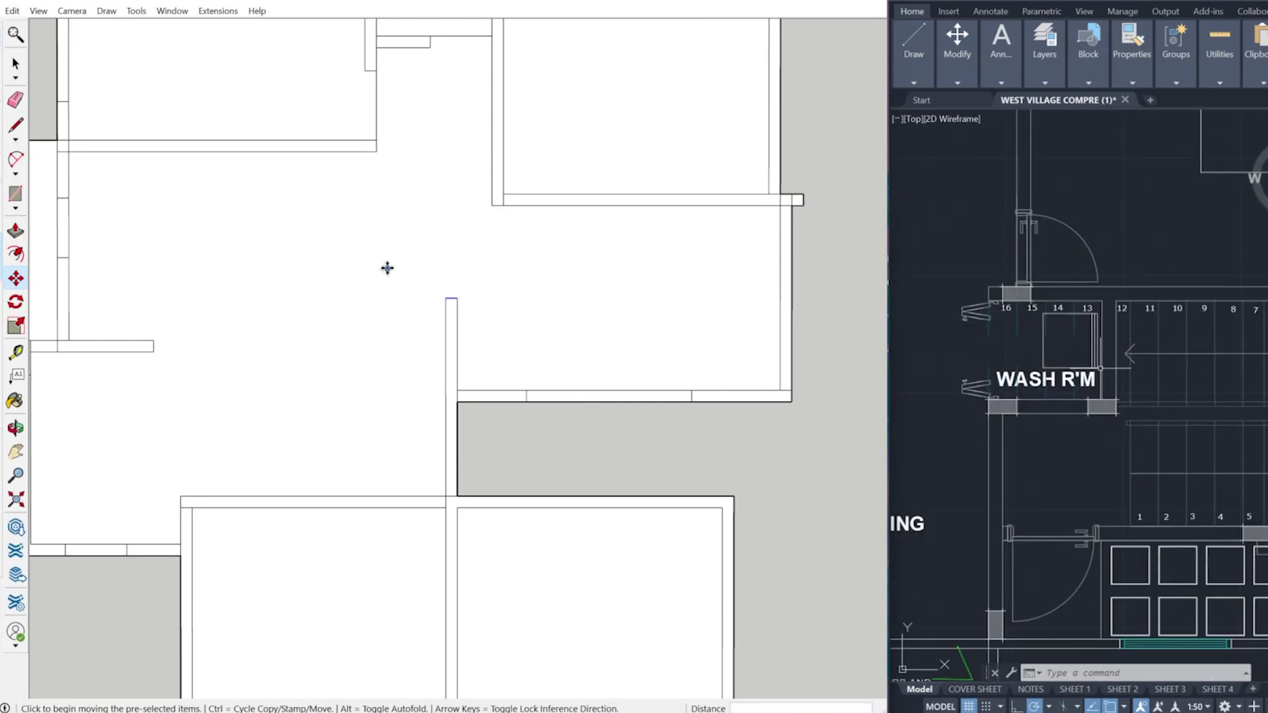
key(l)
click(457, 298)
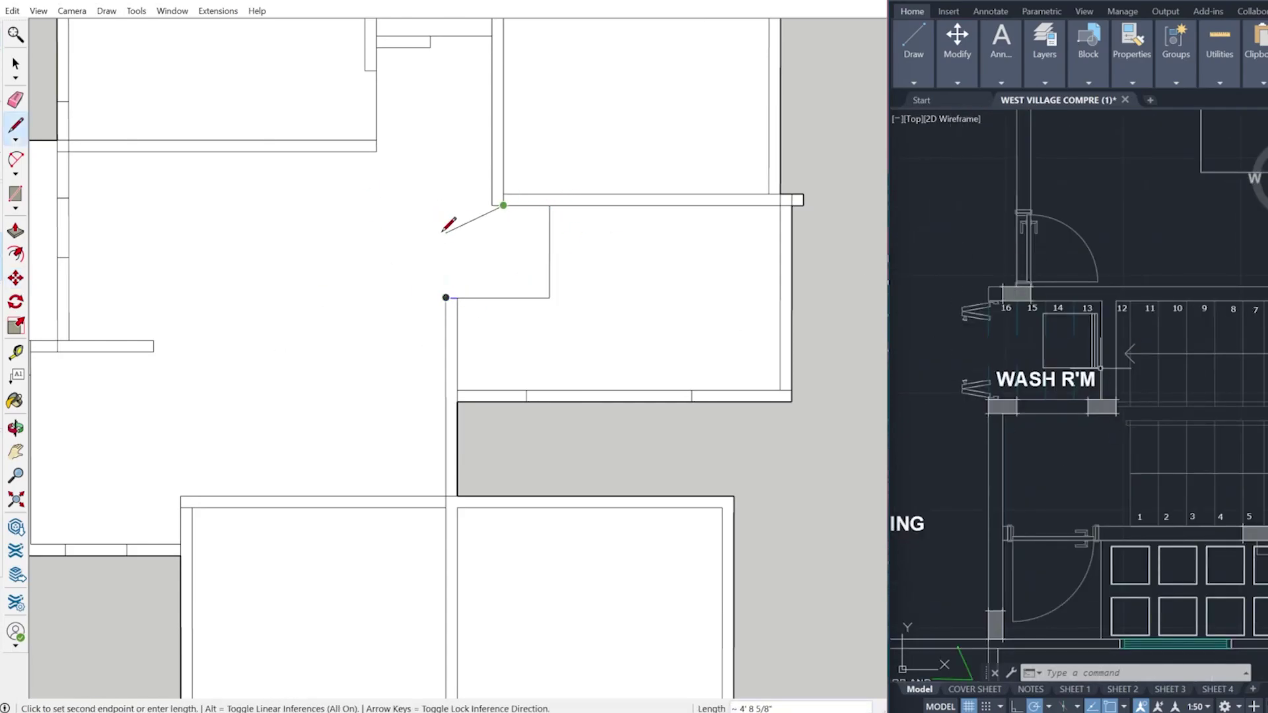
Extend Bedroom #2's lower wall toward the dining area as the washroom's upper wall and erase the leftover edges at the junction.
scroll(501, 226, up, 3)
click(490, 177)
click(506, 177)
key(e)
drag(515, 185, 484, 185)
scroll(520, 266, down, 1)
Draw the inner edges of the washroom's lower and stair-side walls to give them thickness.
key(l)
click(427, 328)
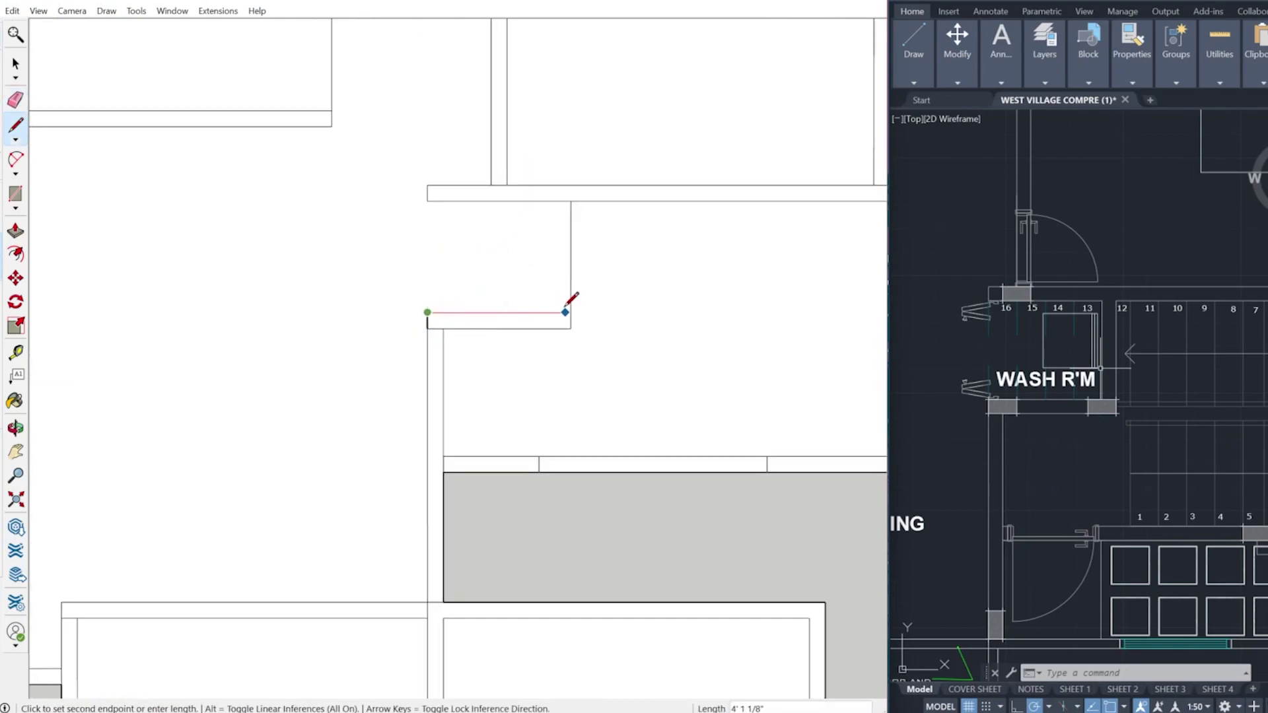
click(555, 204)
key(e)
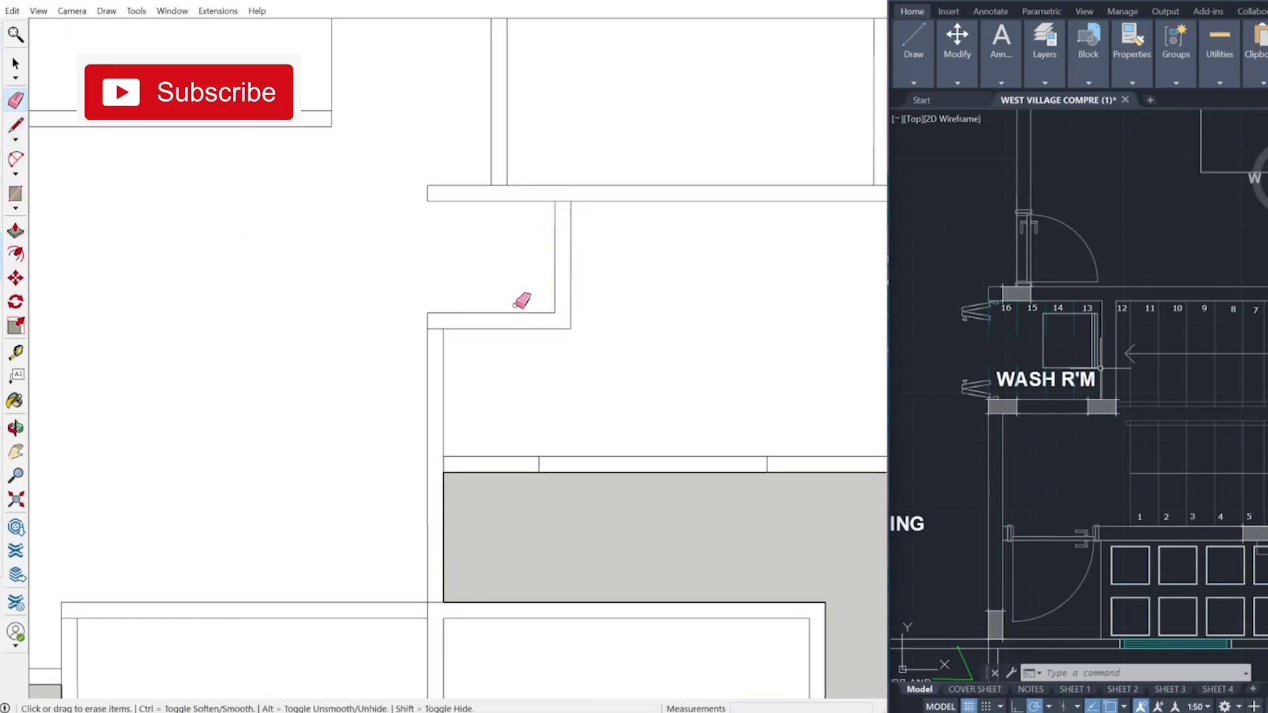
Mark Bedroom #2's door opening with a line across its hallway wall, just above the washroom.
scroll(515, 308, down, 3)
scroll(527, 320, down, 1)
scroll(1028, 501, down, 4)
scroll(1156, 509, up, 6)
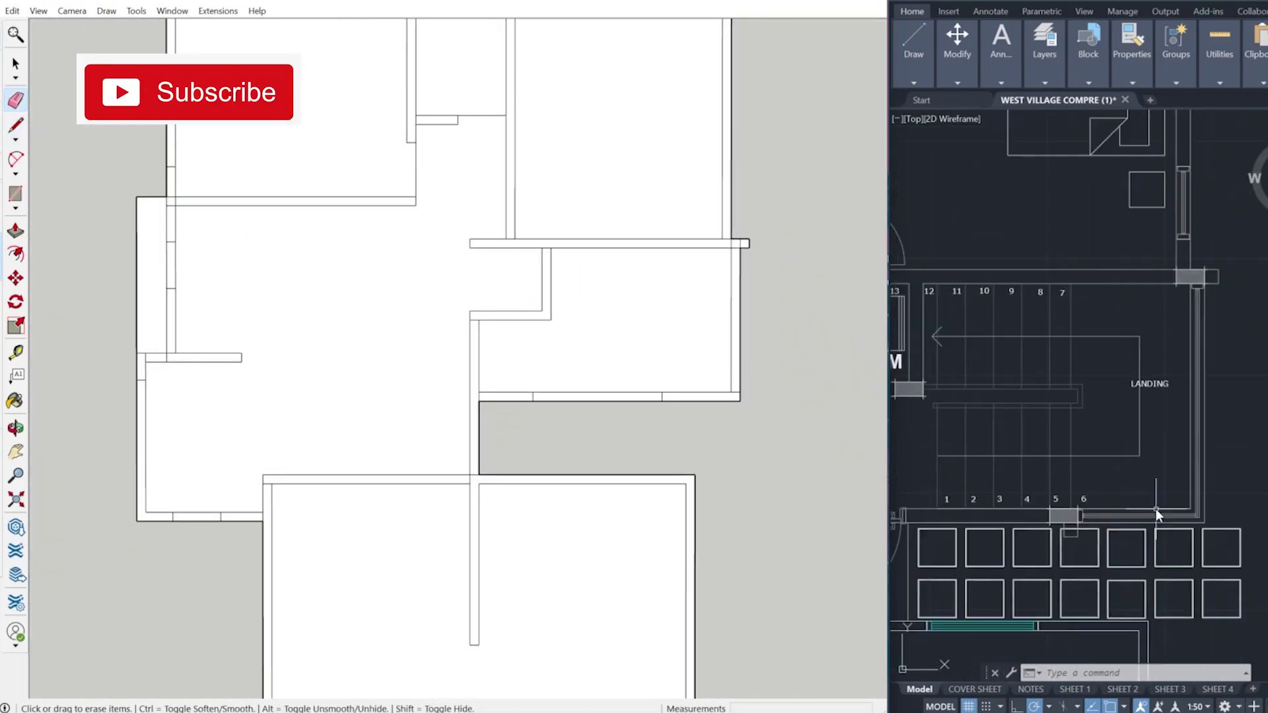
scroll(1156, 508, down, 4)
scroll(523, 247, up, 1)
scroll(530, 243, up, 1)
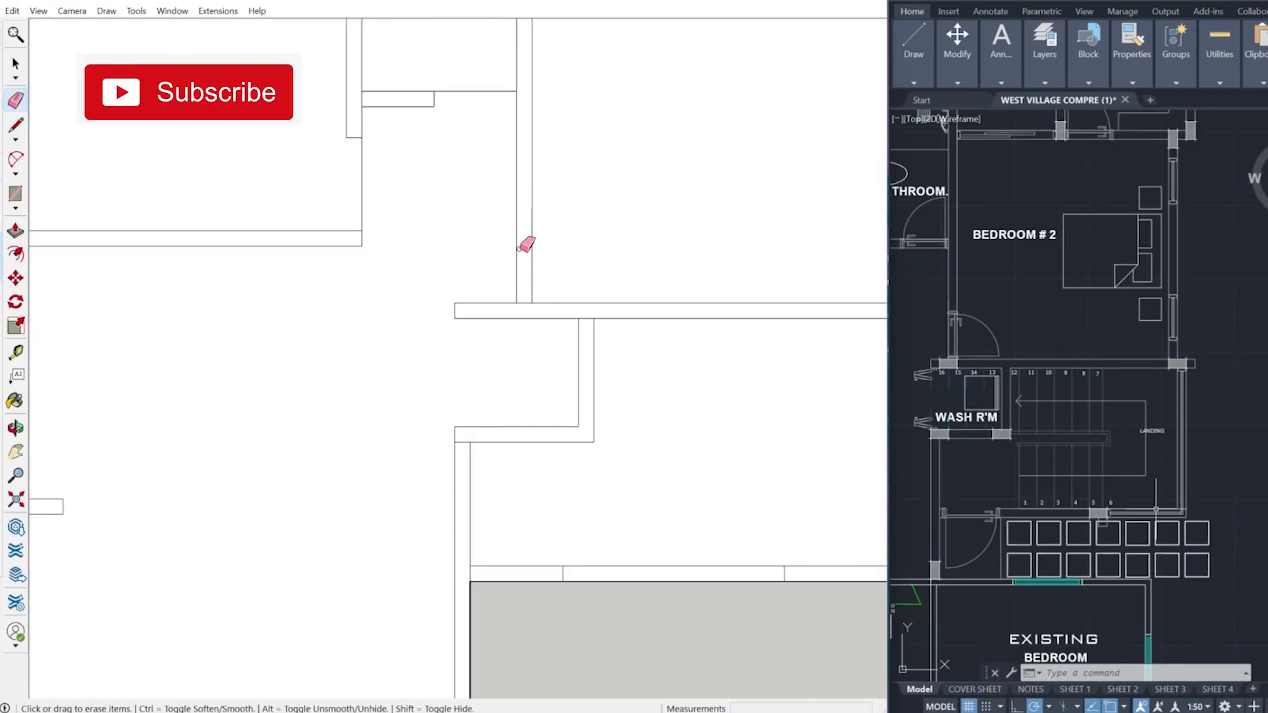
key(l)
click(533, 305)
click(519, 201)
In the AutoCAD plan, measure the lower window's position on Bedroom #2's exterior side wall from the corner column.
scroll(457, 366, down, 2)
mouse_move(423, 341)
middle_down()
mouse_move(428, 306)
mouse_move(404, 363)
middle_up()
scroll(1196, 327, up, 6)
text(l)
key(Return)
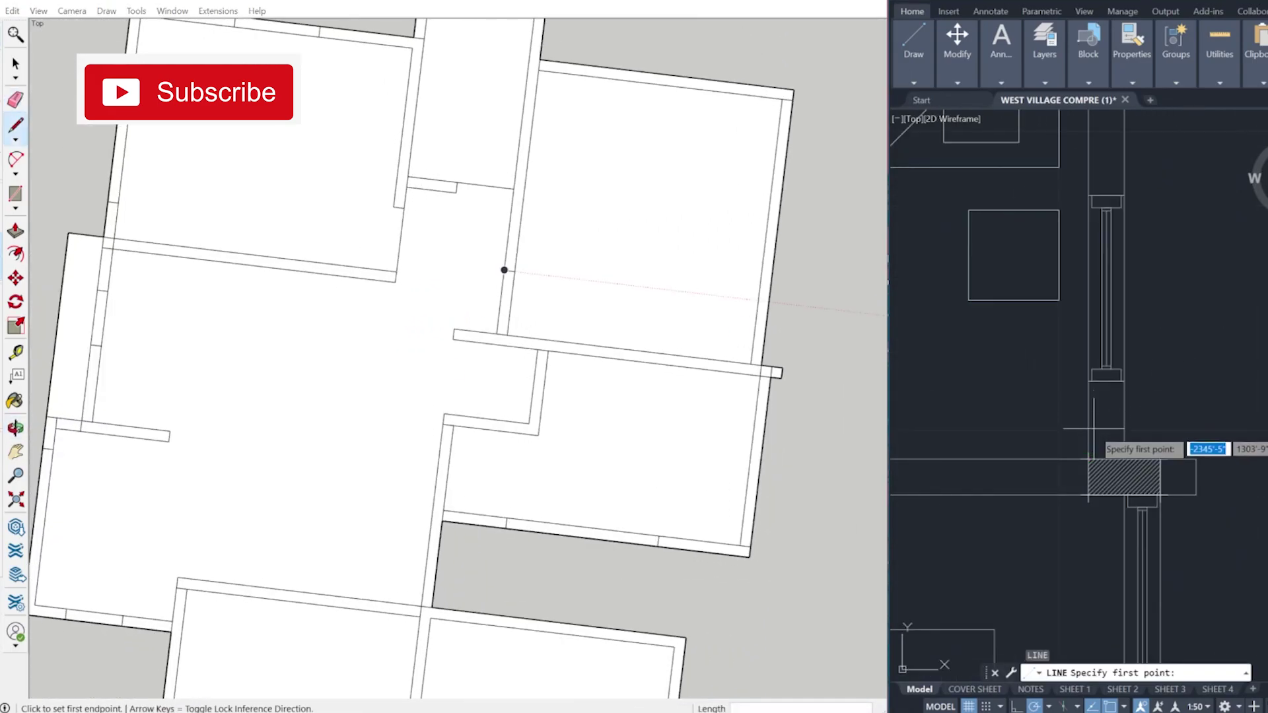
click(1088, 458)
scroll(1088, 390, down, 3)
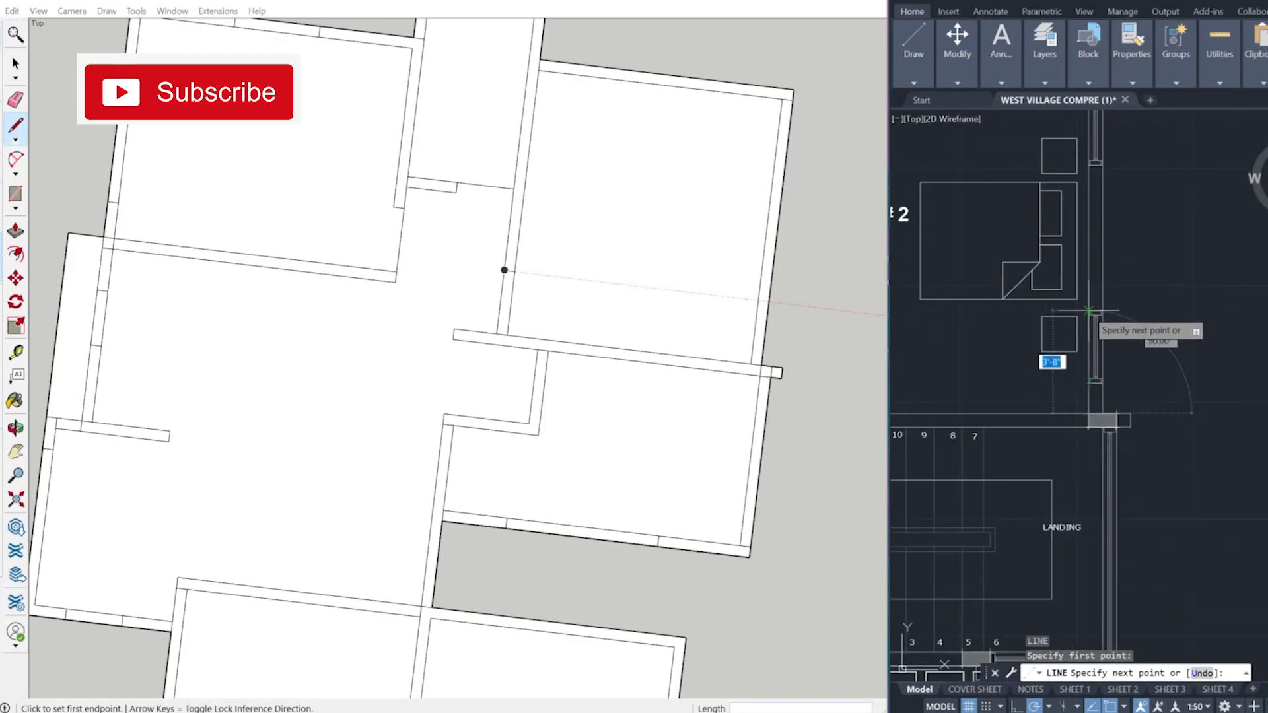
scroll(1021, 363, up, 2)
scroll(753, 366, up, 2)
In the SketchUp plan, mark the lower window of Bedroom #2 with two lines across the exterior side wall.
click(753, 366)
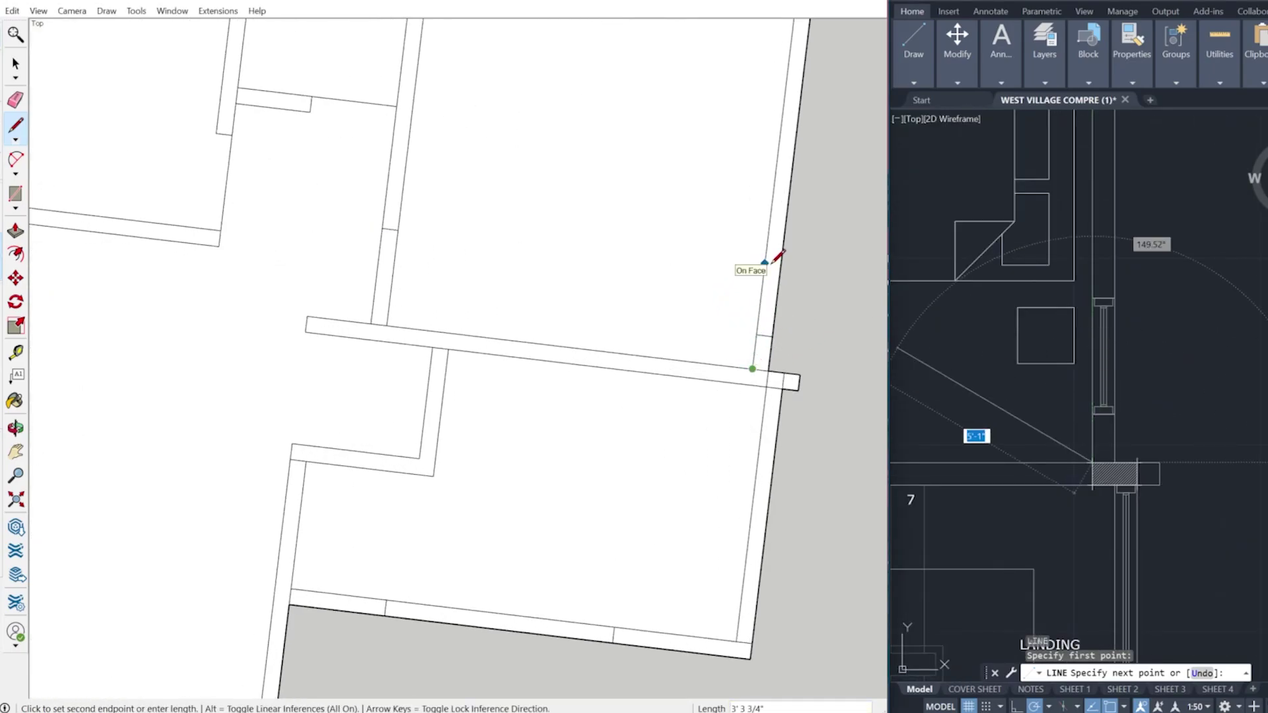
scroll(667, 350, down, 4)
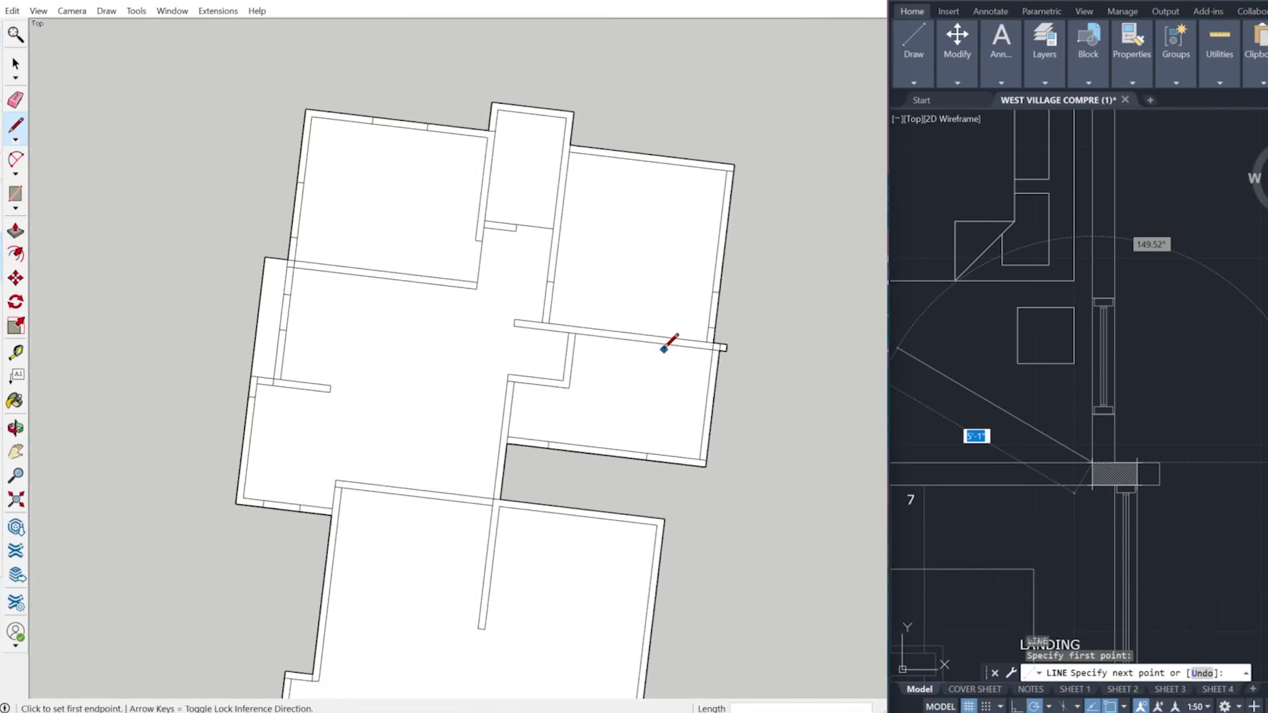
middle_drag(667, 350, 700, 355)
scroll(465, 316, down, 3)
scroll(496, 445, up, 1)
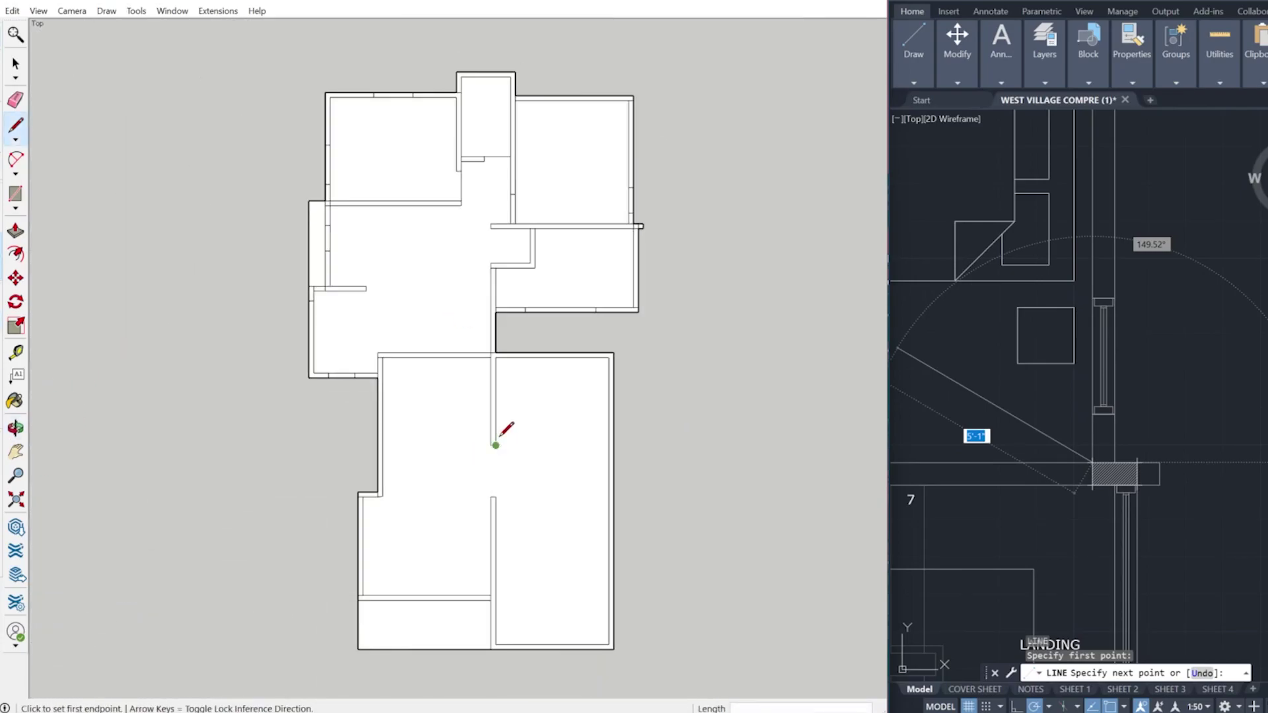
In the AutoCAD plan, measure the spacing between the two windows on Bedroom #2's exterior side wall.
scroll(638, 149, up, 1)
middle_drag(1116, 270, 1050, 432)
scroll(1176, 408, down, 2)
key(space)
scroll(1097, 432, up, 2)
text(l)
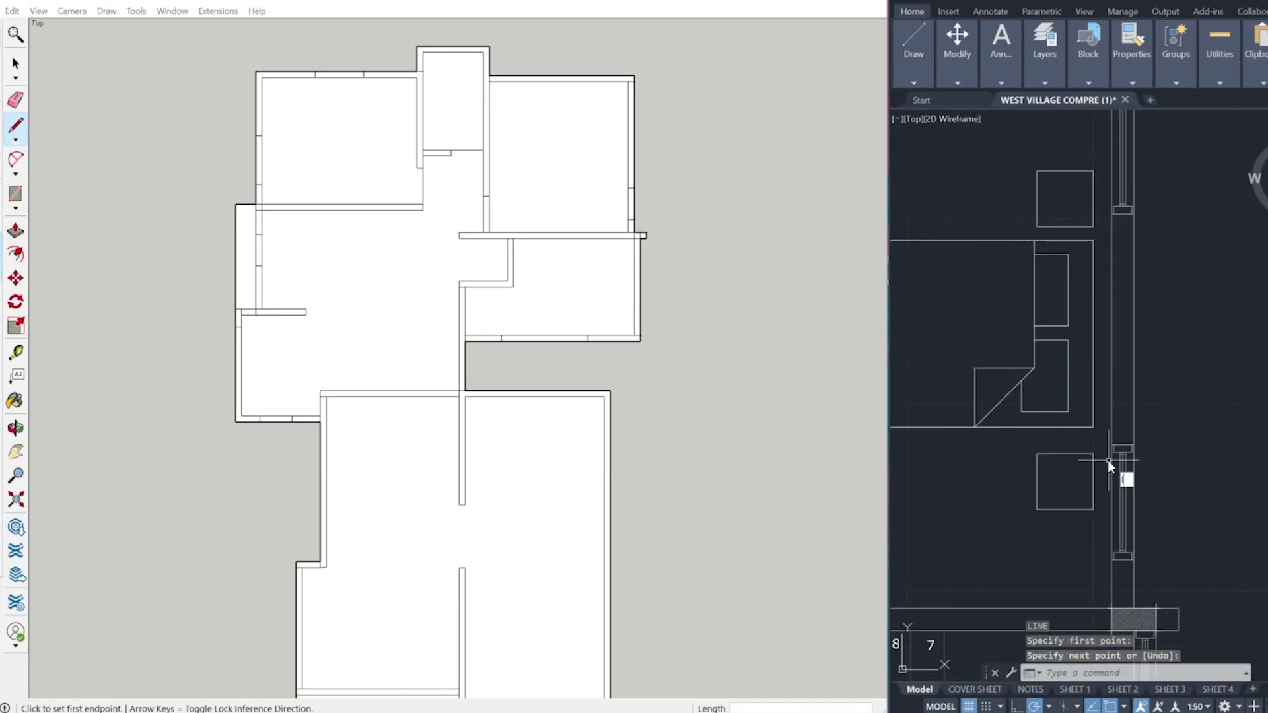
key(space)
click(1133, 445)
scroll(1116, 456, down, 4)
key(Escape)
In the SketchUp plan, mark the upper window's near edge across Bedroom #2's exterior wall, 5'3" above the lower window.
scroll(630, 191, up, 2)
click(635, 187)
text(5'3)
key(Return)
click(635, 102)
scroll(634, 100, up, 3)
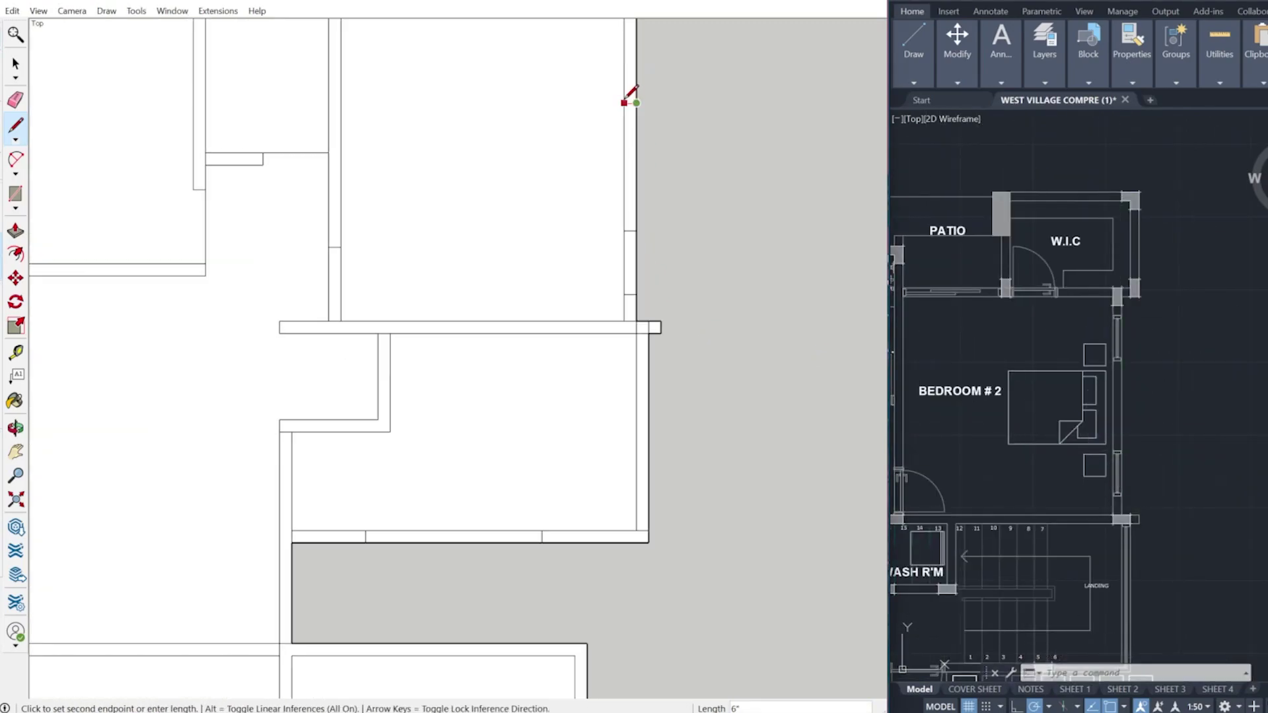
click(625, 103)
In the AutoCAD plan, measure the length of the upper window on Bedroom #2's exterior side wall.
scroll(636, 272, down, 2)
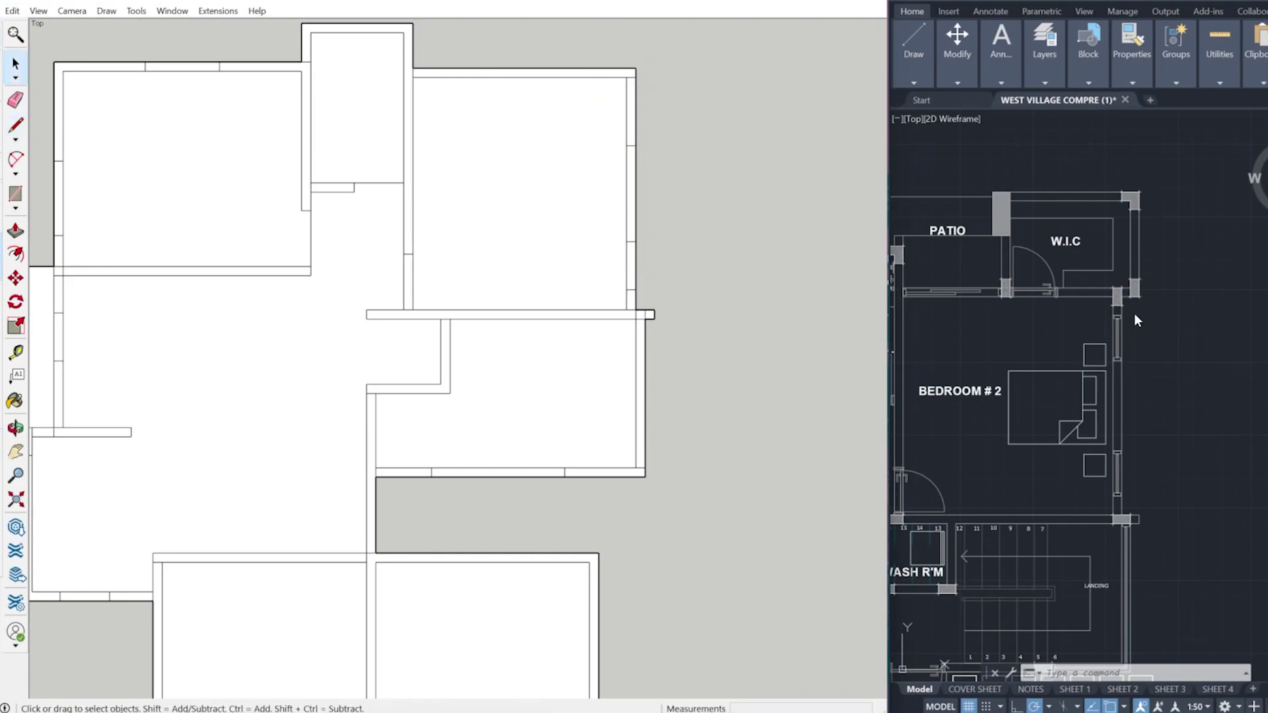
key(space)
scroll(1138, 320, up, 4)
scroll(1139, 457, up, 2)
text(l)
key(space)
click(1107, 395)
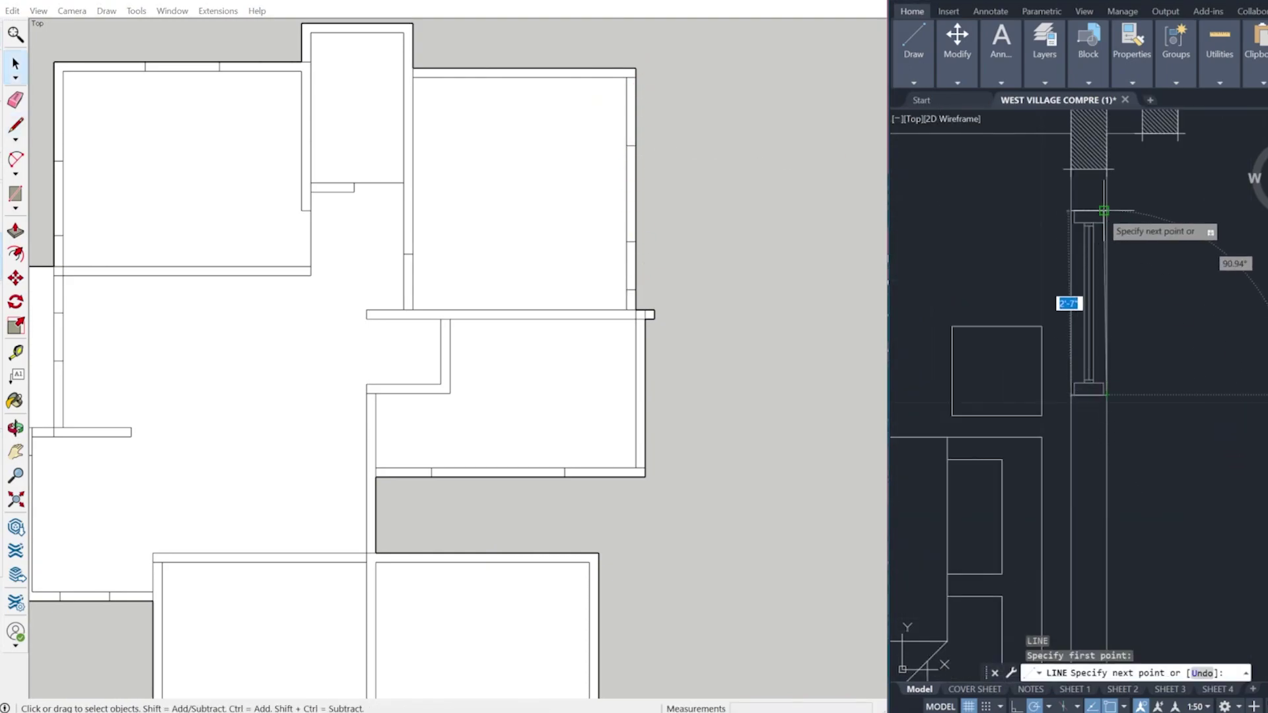
key(Escape)
In the SketchUp plan, mark the far edge of Bedroom #2's upper window with a line across the exterior wall.
scroll(631, 134, up, 2)
key(l)
click(637, 150)
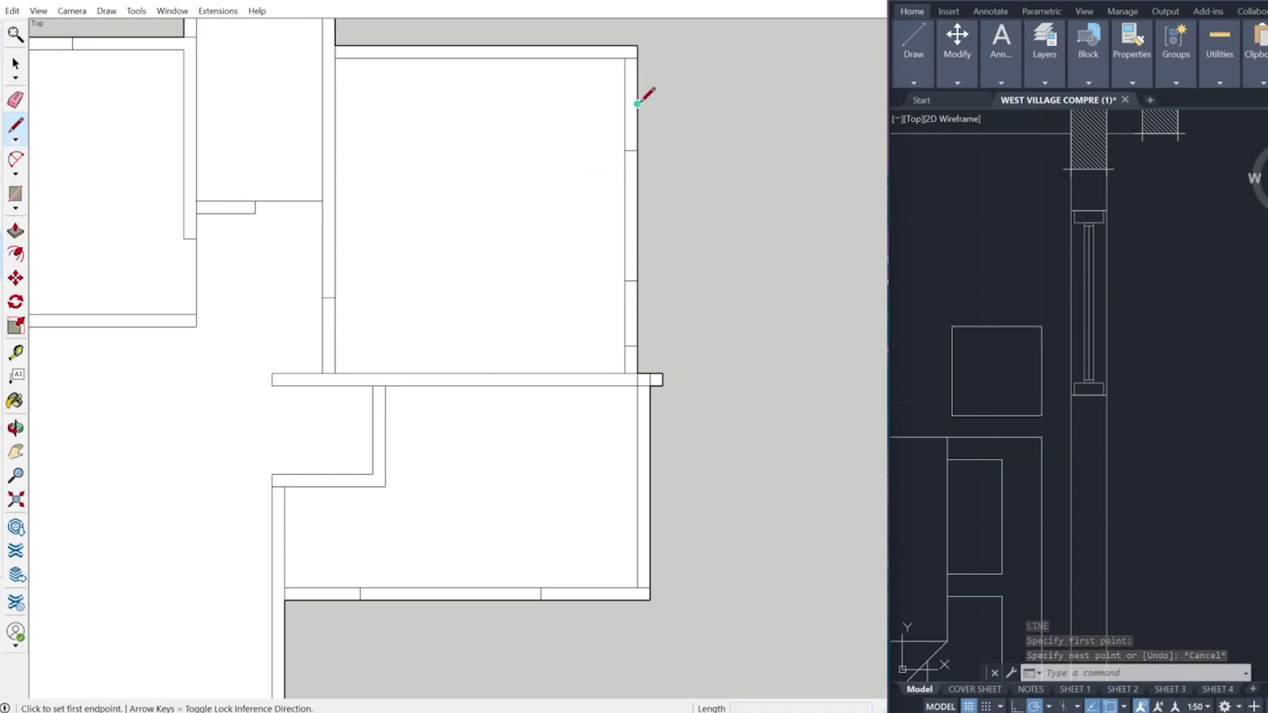
click(638, 85)
scroll(634, 165, down, 2)
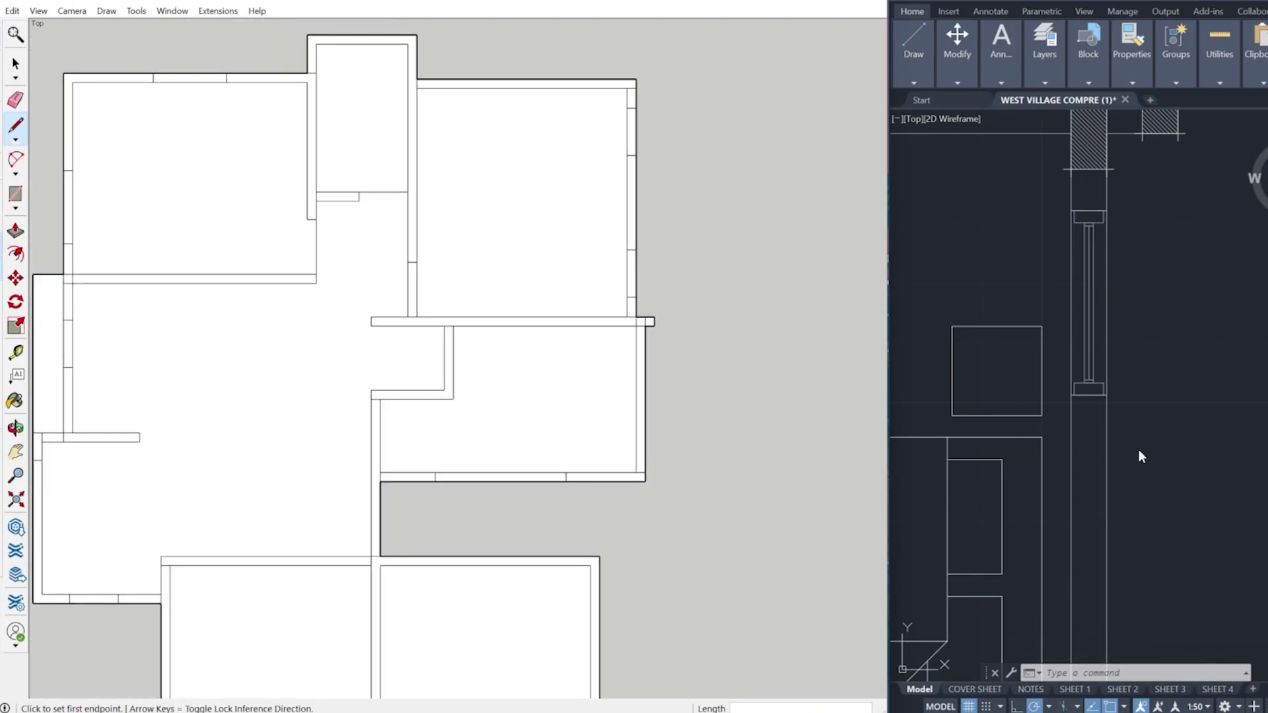
In the AutoCAD plan, measure from Bedroom #2's corner column to the near jamb of the W.I.C door.
scroll(1117, 430, down, 3)
scroll(1226, 334, up, 5)
text(l)
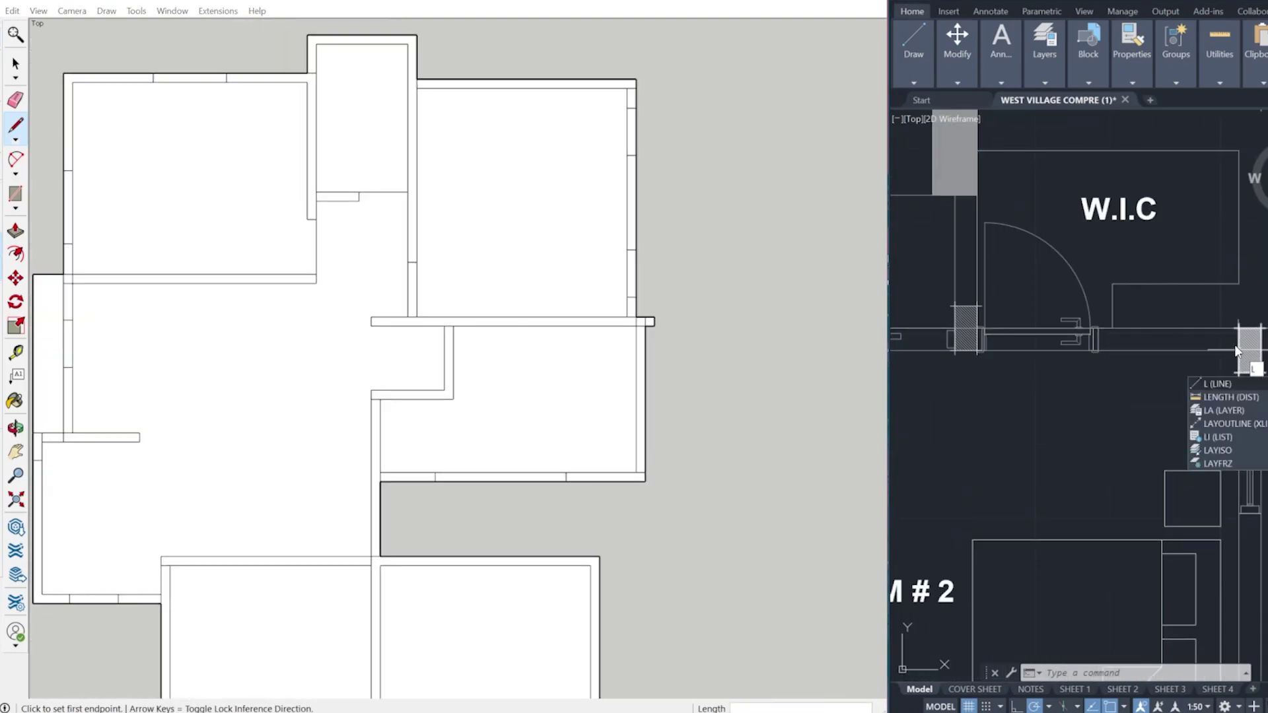
key(space)
click(1239, 351)
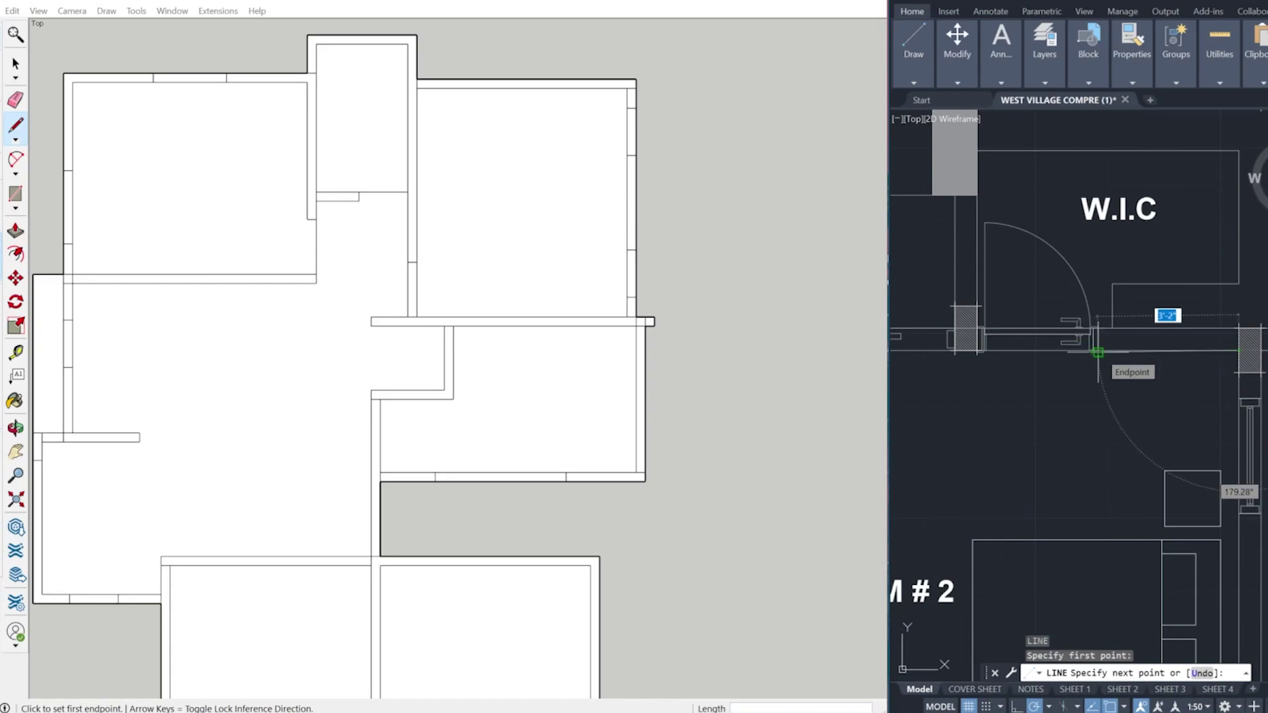
key(Escape)
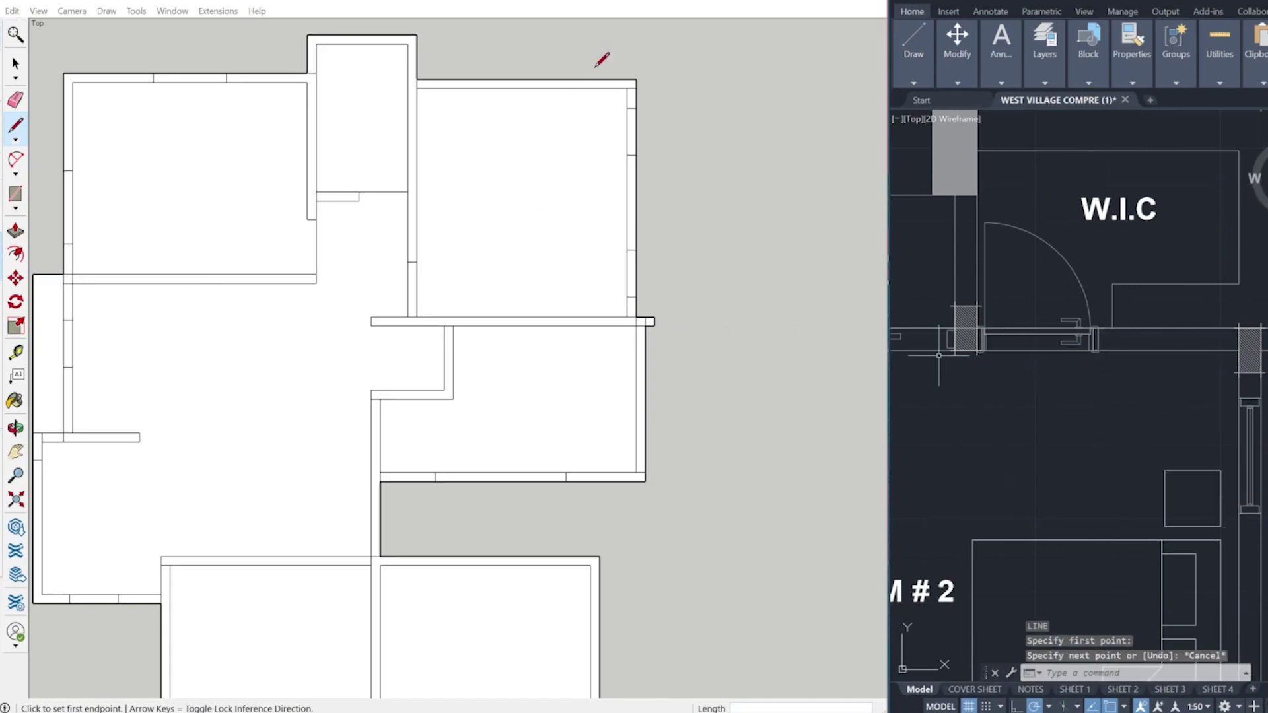
In the AutoCAD plan, measure how far the W.I.C's outer corner projects beyond Bedroom #2's exterior side wall.
scroll(601, 63, up, 1)
scroll(598, 431, down, 2)
scroll(1066, 290, down, 3)
scroll(1190, 330, up, 5)
text(l)
key(Return)
click(1193, 325)
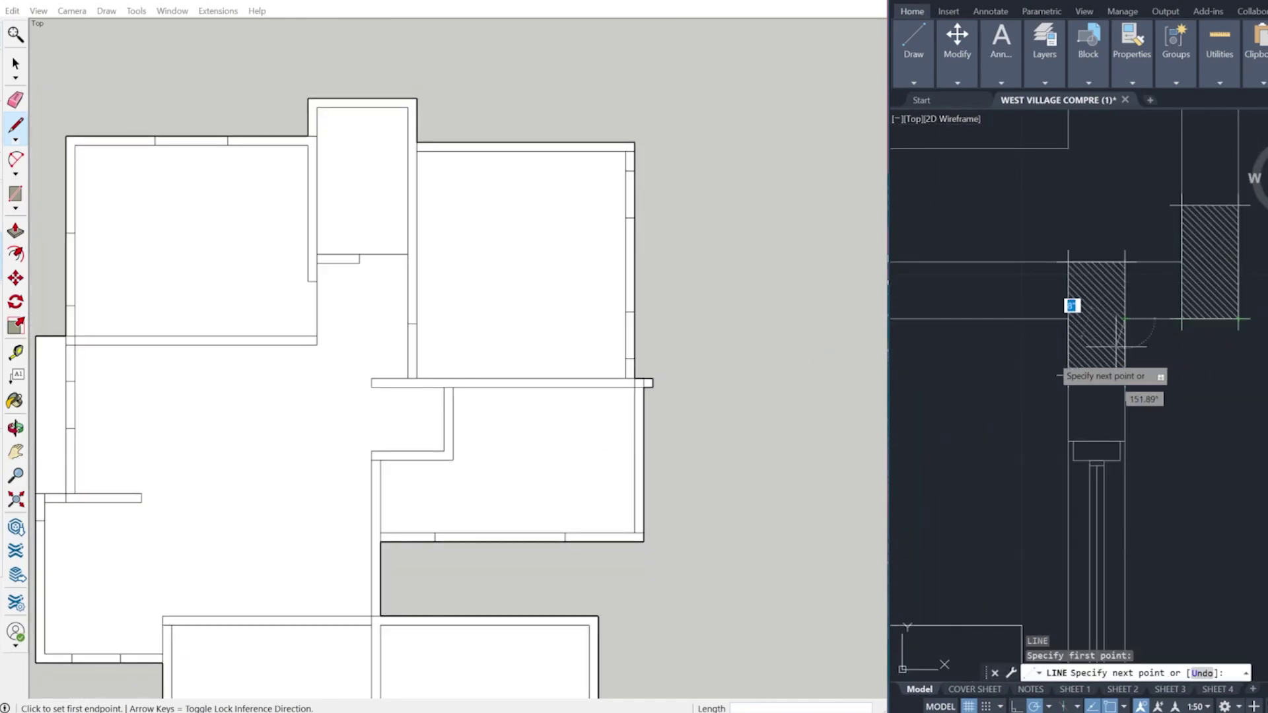
scroll(1082, 269, down, 3)
In the SketchUp plan, draw the W.I.C's outer edge from Bedroom #2's upper corner, .3m outward and then straight up.
scroll(635, 142, up, 2)
click(635, 155)
text(.3m)
key(Return)
scroll(664, 151, down, 1)
scroll(784, 391, down, 1)
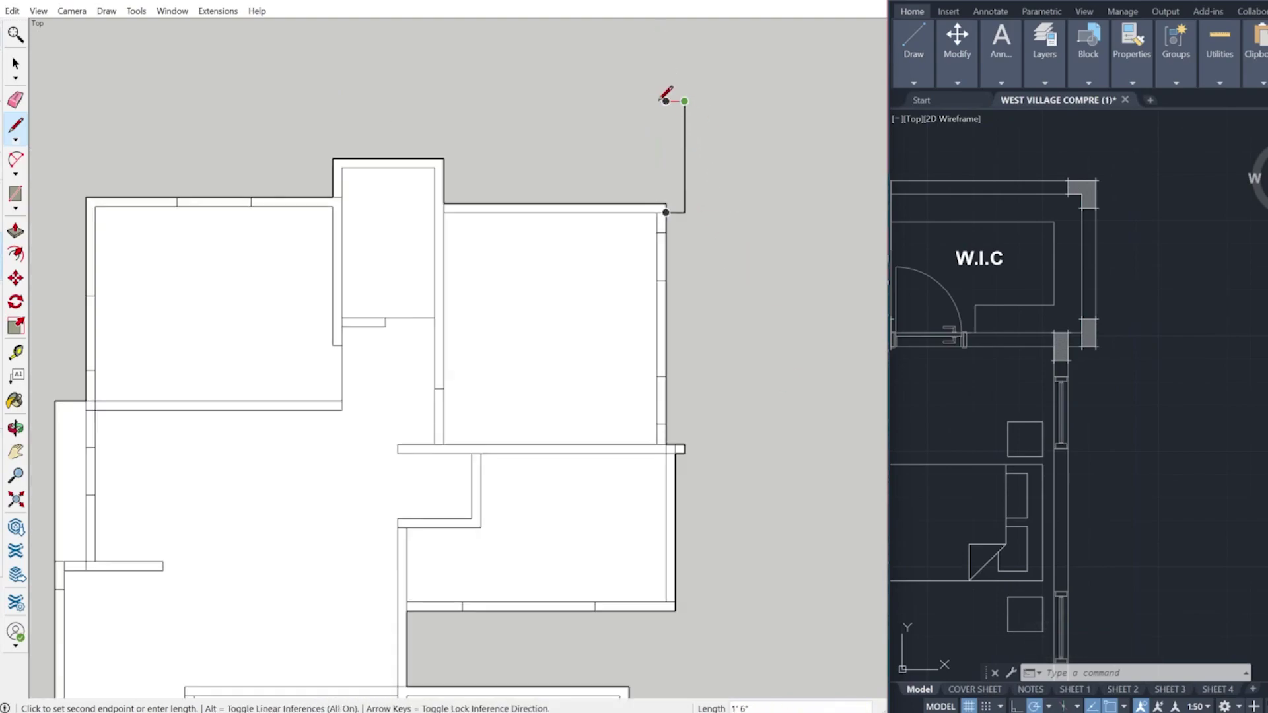
In the AutoCAD plan, measure the W.I.C's upper exterior edge from its outer corner to the patio-side column.
scroll(1005, 317, down, 4)
scroll(951, 258, up, 2)
key(space)
scroll(1086, 279, up, 2)
right_click(1106, 268)
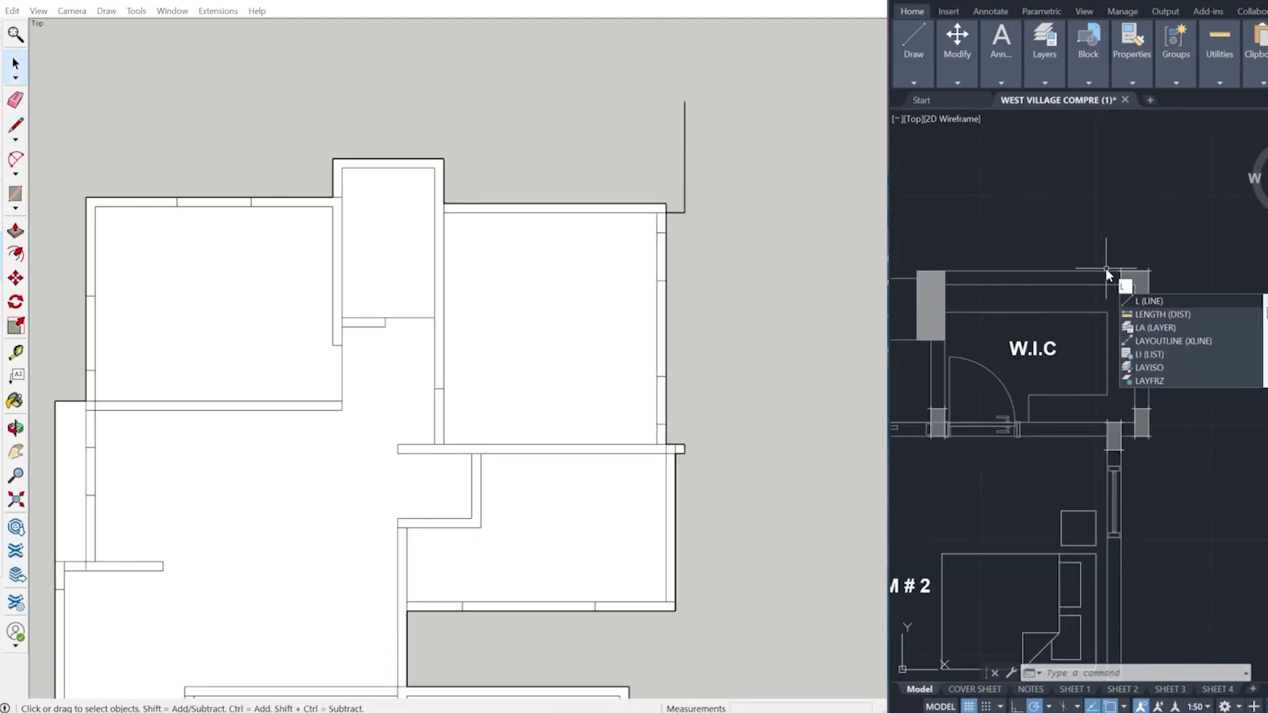
click(1136, 285)
click(1149, 271)
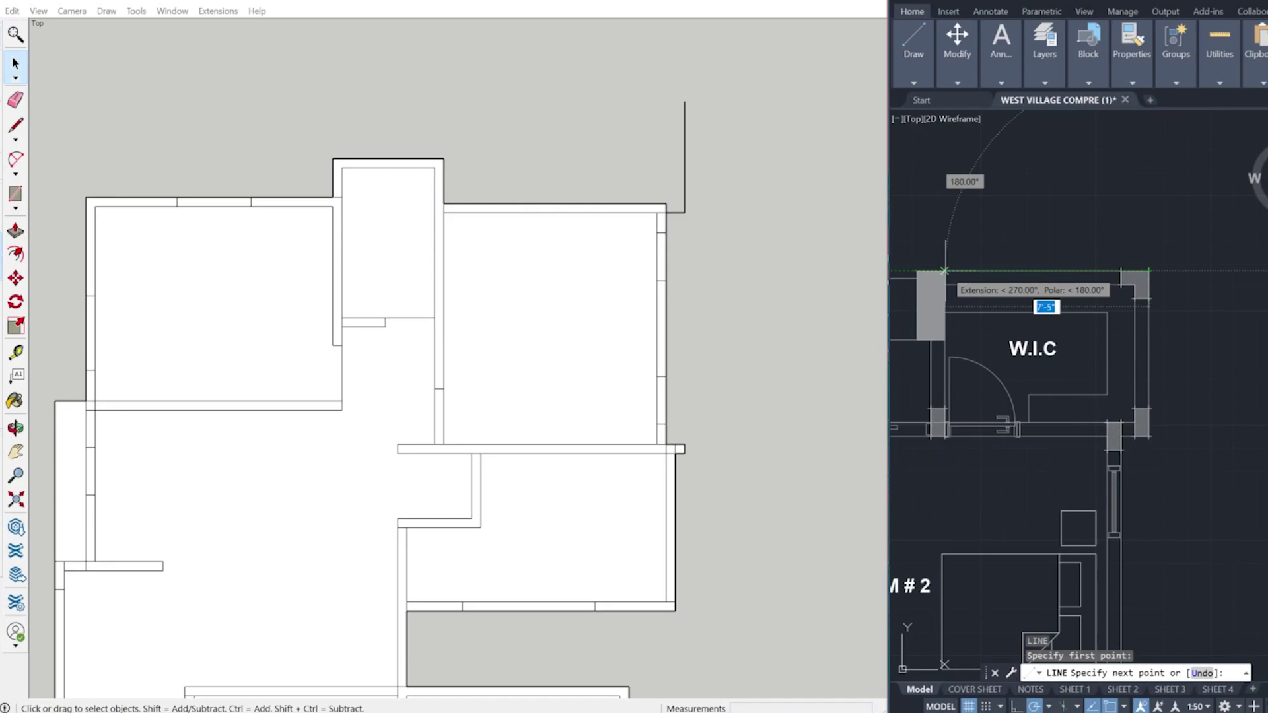
key(Escape)
In the SketchUp plan, draw the W.I.C's upper edge about 7'-5" long and close it down to Bedroom #2's upper wall.
key(l)
click(684, 102)
click(547, 102)
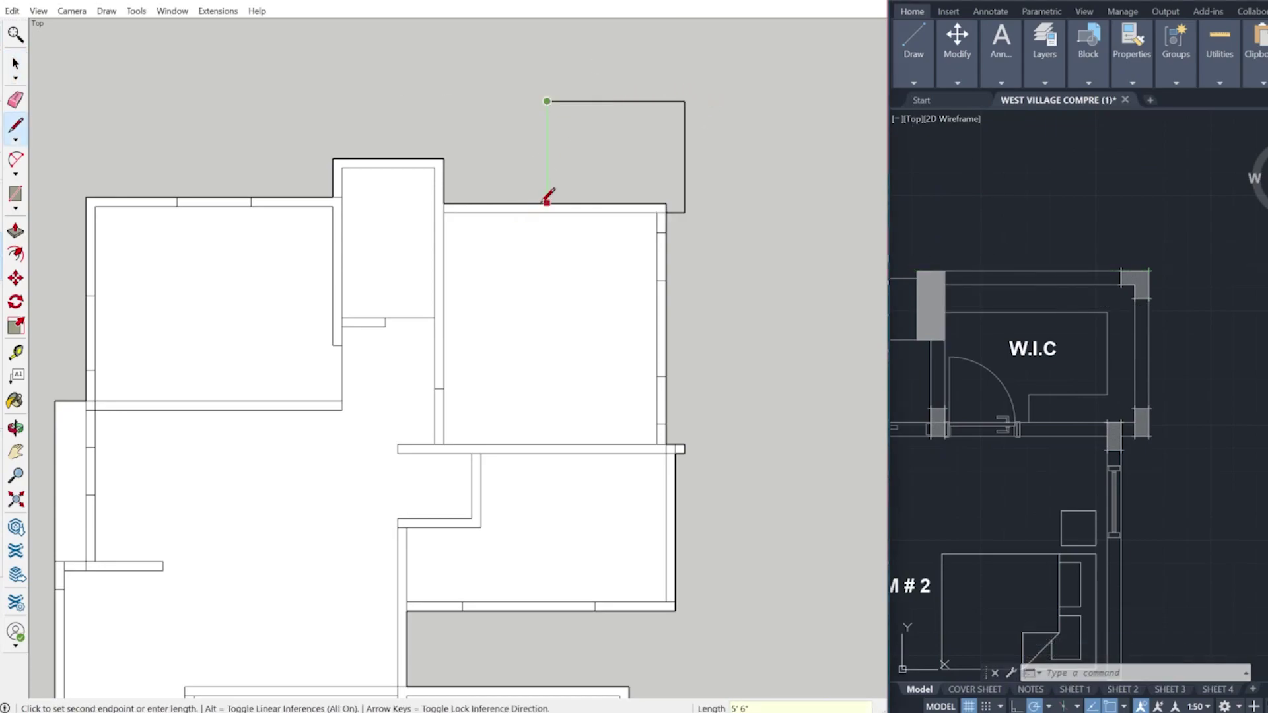
click(547, 203)
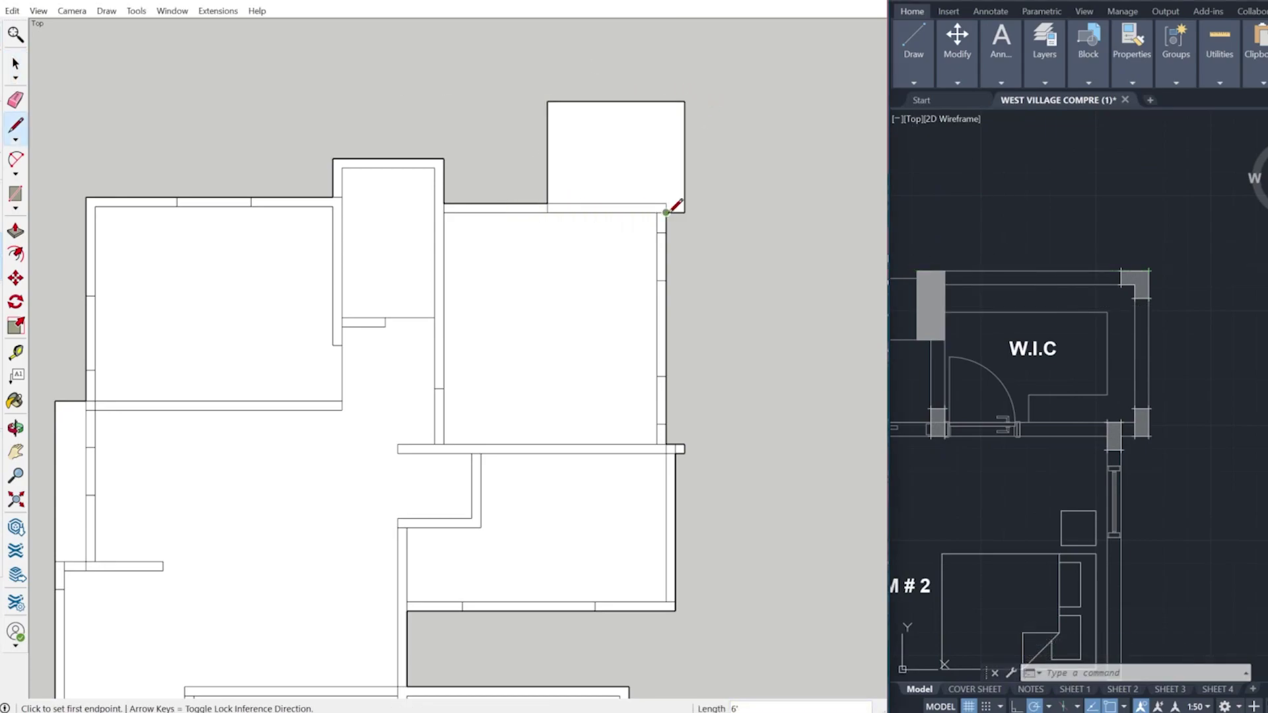
Measure the W.I.C door jamb's distance in the AutoCAD plan and mark that jamb across Bedroom #2's upper wall in SketchUp.
right_click(1081, 433)
click(1107, 436)
right_click(1020, 437)
click(656, 213)
text(3)
click(603, 212)
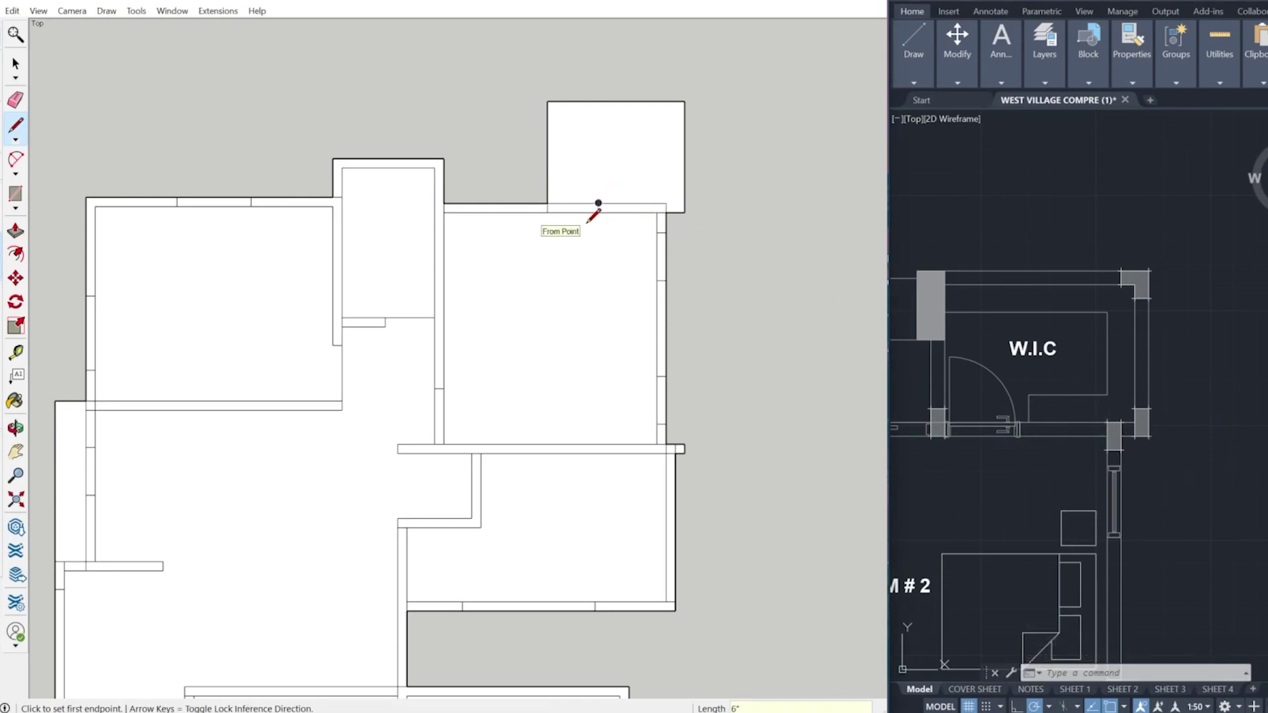
Offset the W.I.C outline 6" inward and erase the surplus inner edges along Bedroom #2 and the patio side.
scroll(684, 208, up, 1)
text(f6)
key(Return)
scroll(680, 188, up, 2)
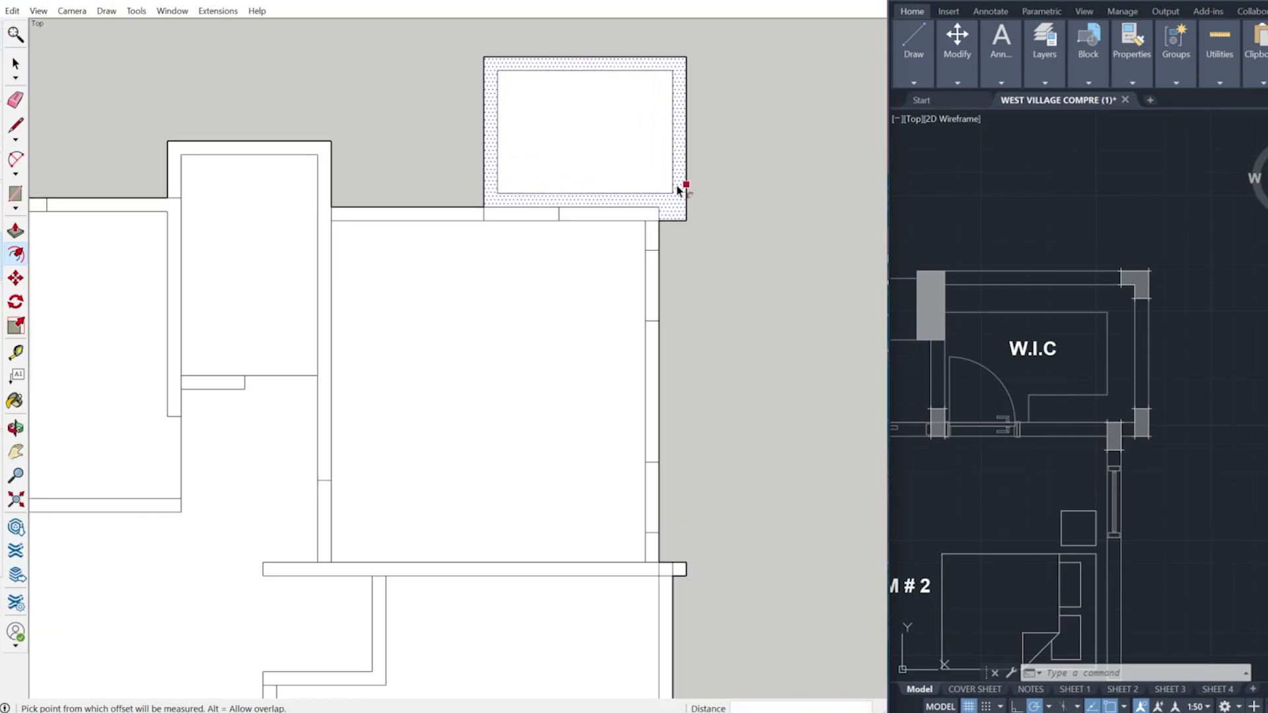
key(e)
click(665, 193)
Extend the W.I.C's inner edges to meet the adjoining walls and draw a 6" thick wall outside its patio side.
key(l)
click(498, 71)
click(485, 71)
click(672, 193)
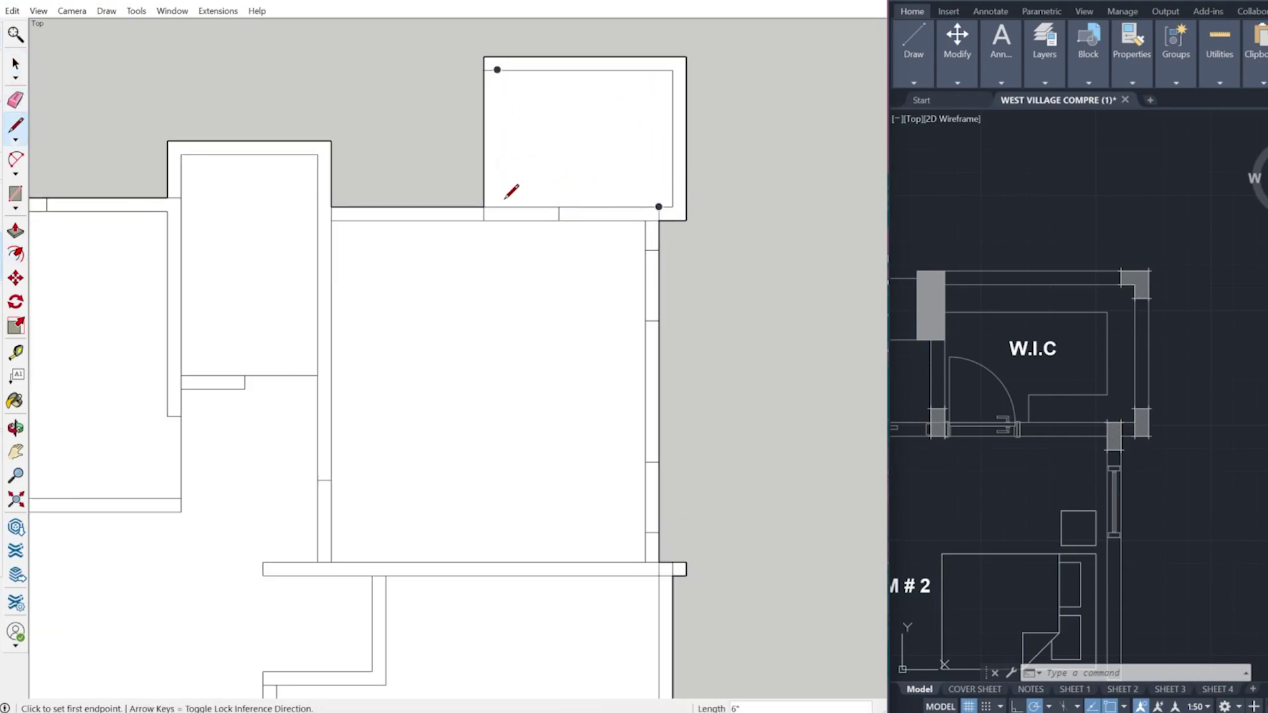
click(470, 57)
click(486, 56)
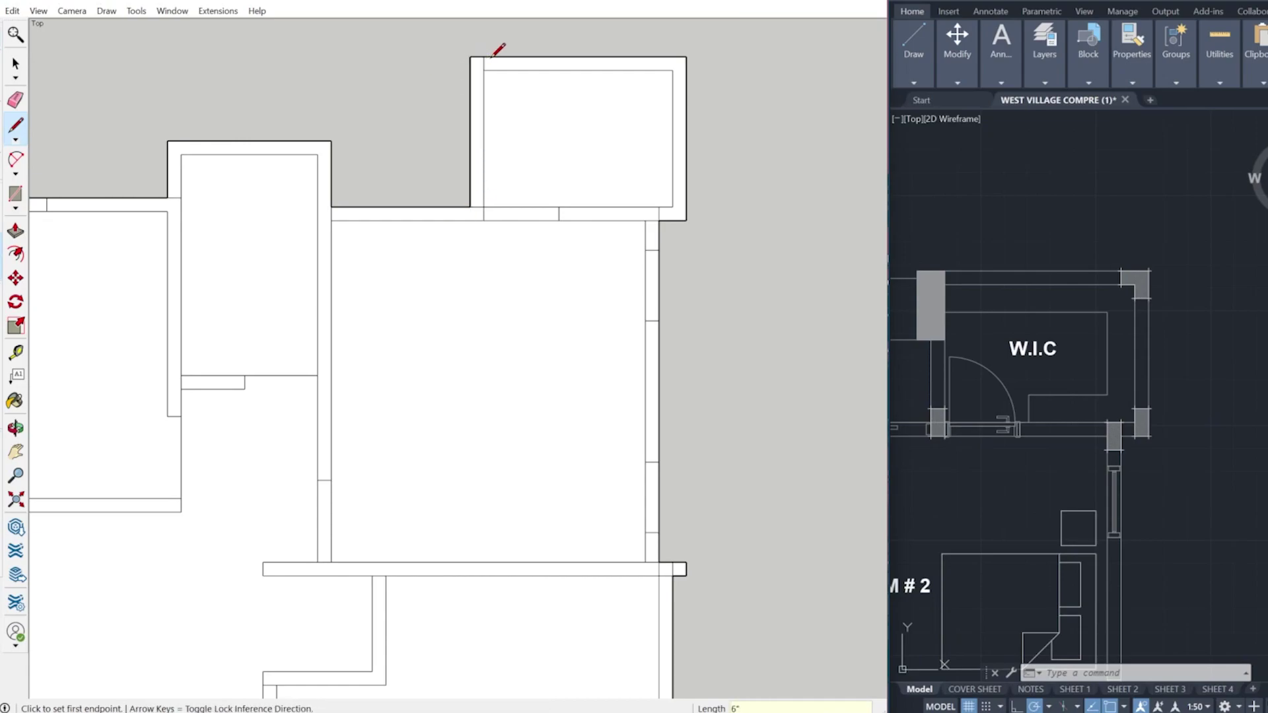
In the AutoCAD plan, measure the column between the patio and the W.I.C.
scroll(1115, 347, down, 2)
scroll(993, 340, up, 4)
click(993, 300)
text(l)
key(space)
click(992, 238)
key(Return)
In the SketchUp plan, draw the column at the W.I.C's patio corner and erase the wall line inside it.
click(457, 56)
click(471, 124)
key(e)
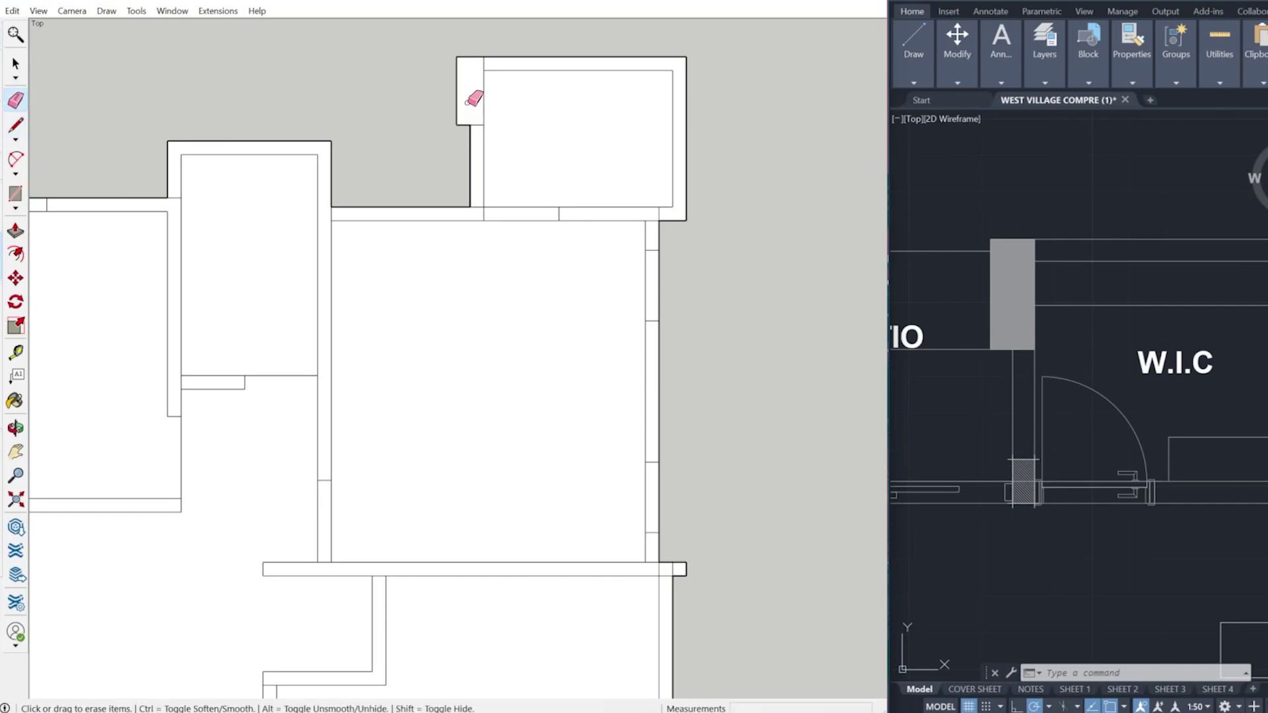
Draw the patio's outer edge from the W.I.C column to the bathroom side and close it with a short wall end.
scroll(1045, 388, down, 2)
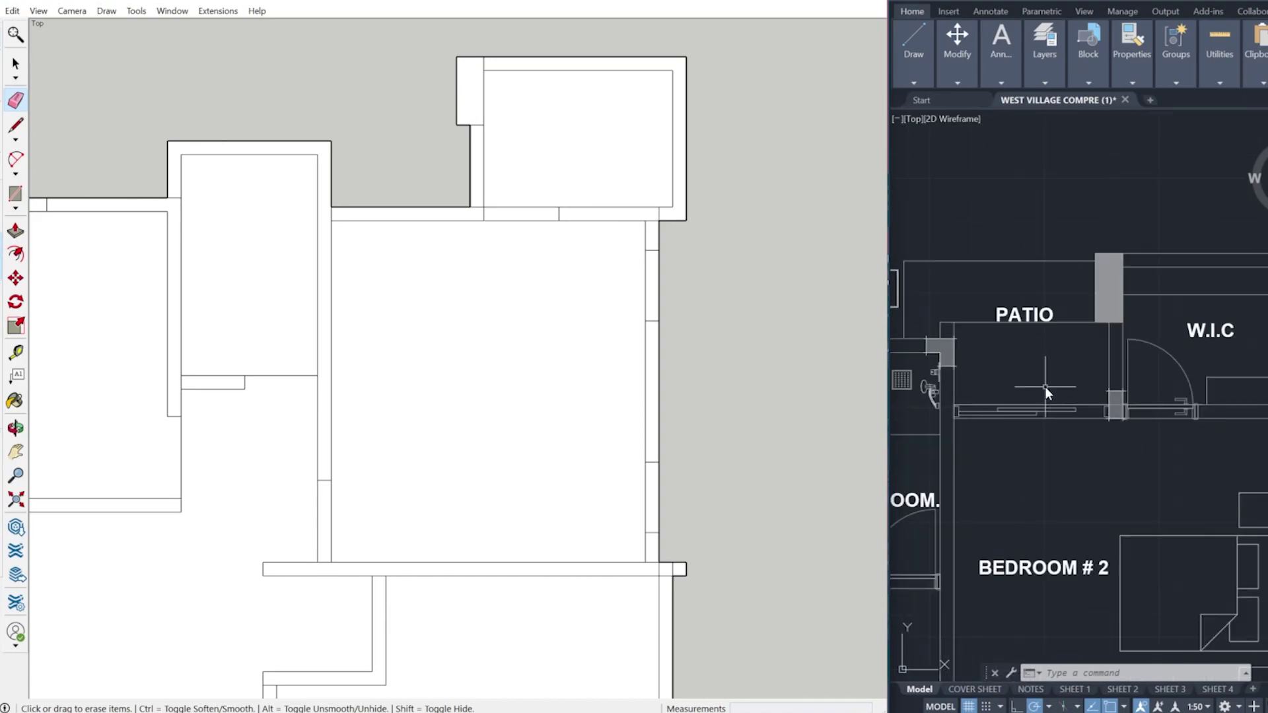
scroll(467, 120, up, 2)
key(l)
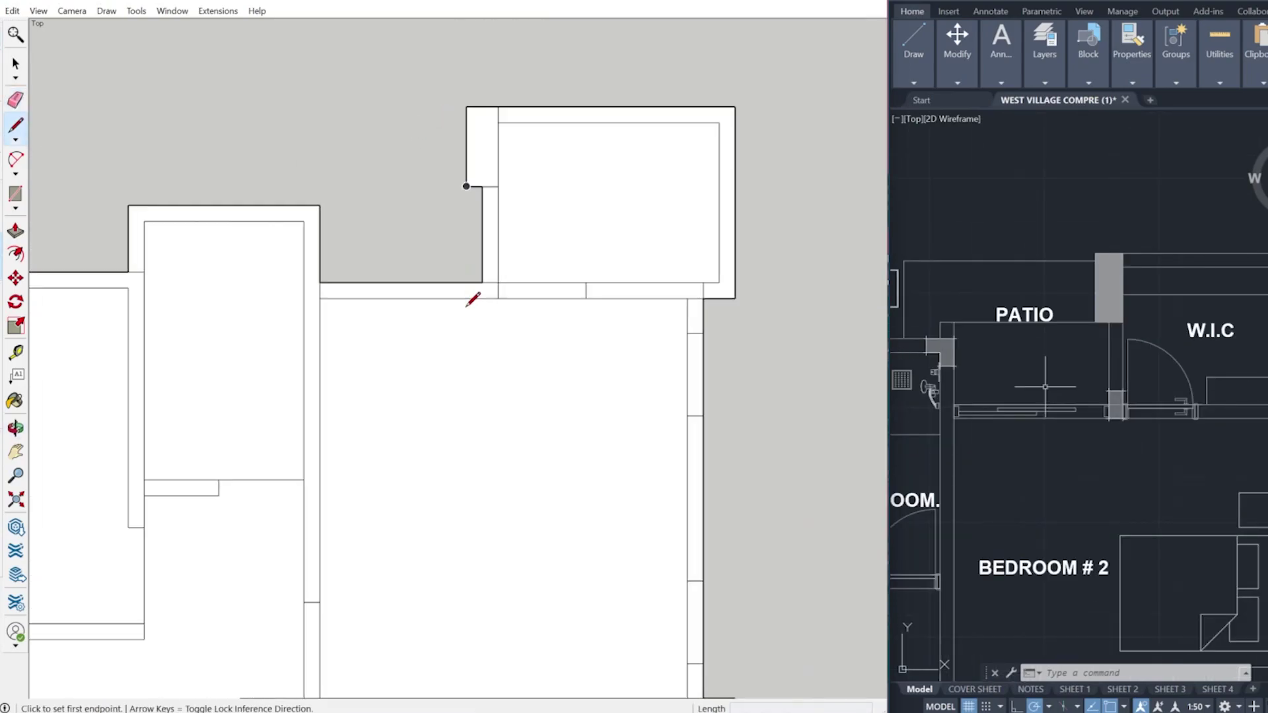
click(320, 186)
click(320, 204)
scroll(1114, 432, down, 2)
scroll(309, 192, up, 2)
click(323, 184)
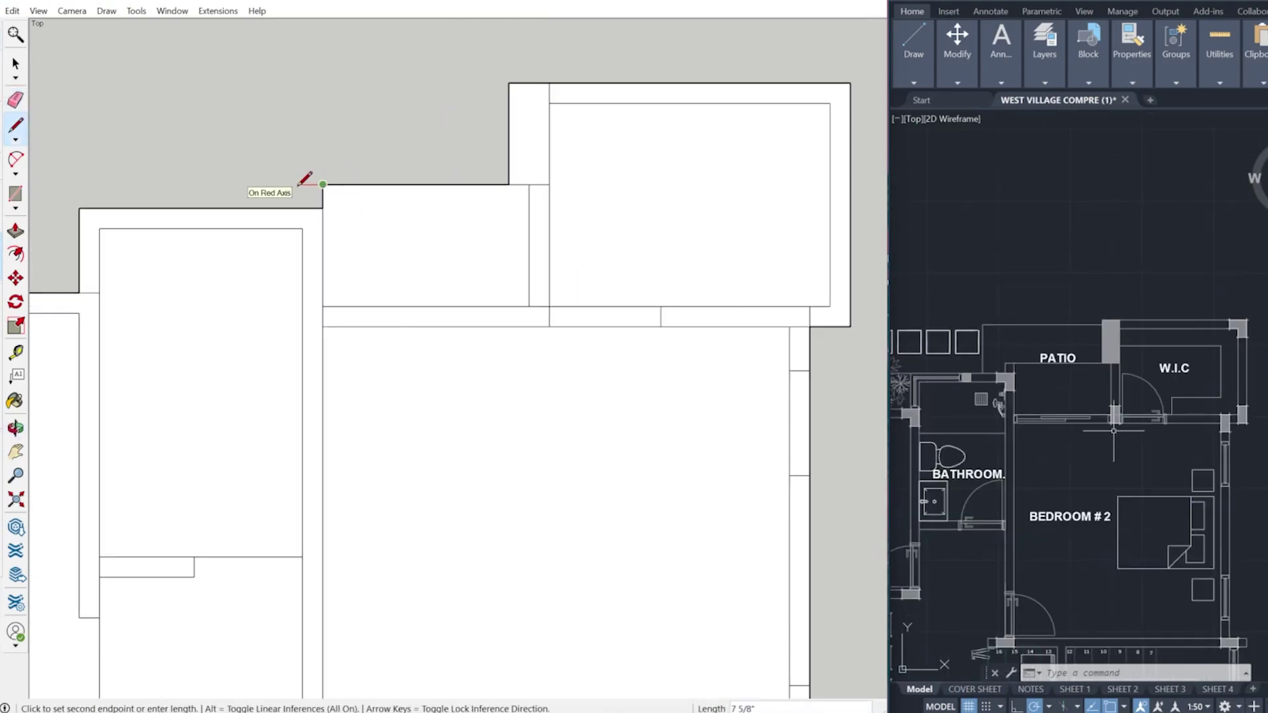
scroll(1007, 341, up, 2)
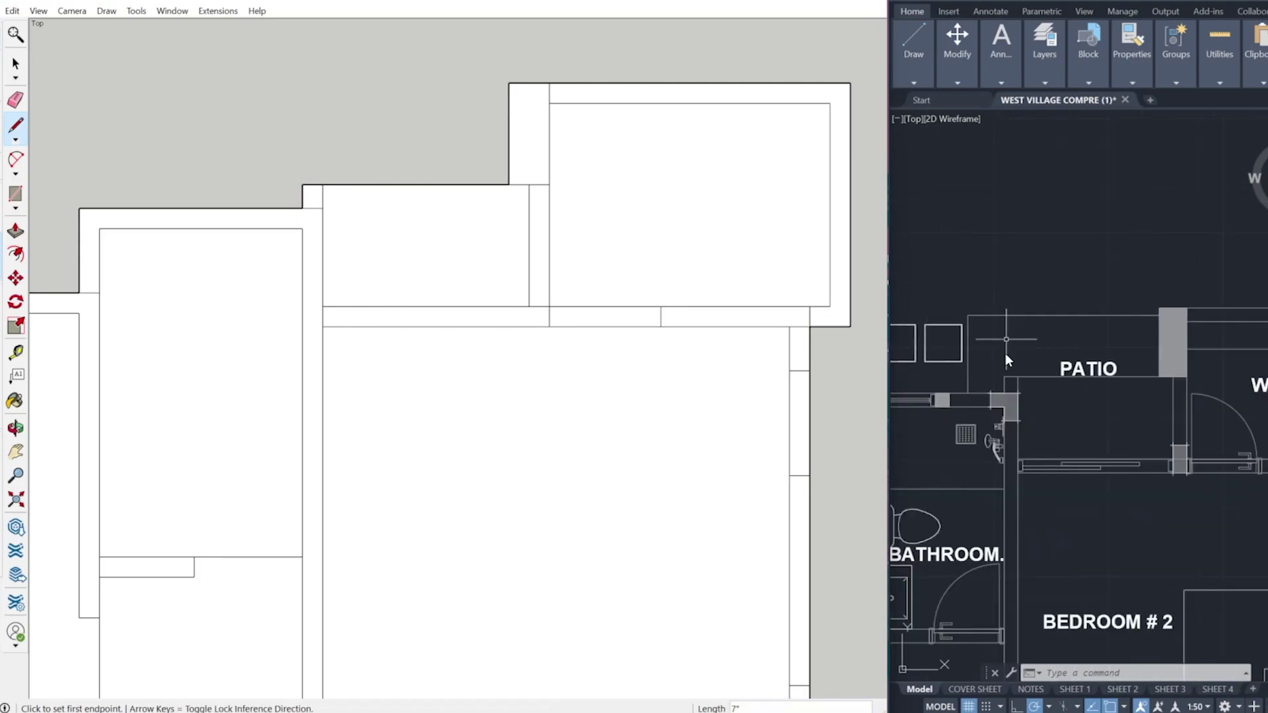
scroll(1000, 382, down, 2)
scroll(509, 218, down, 1)
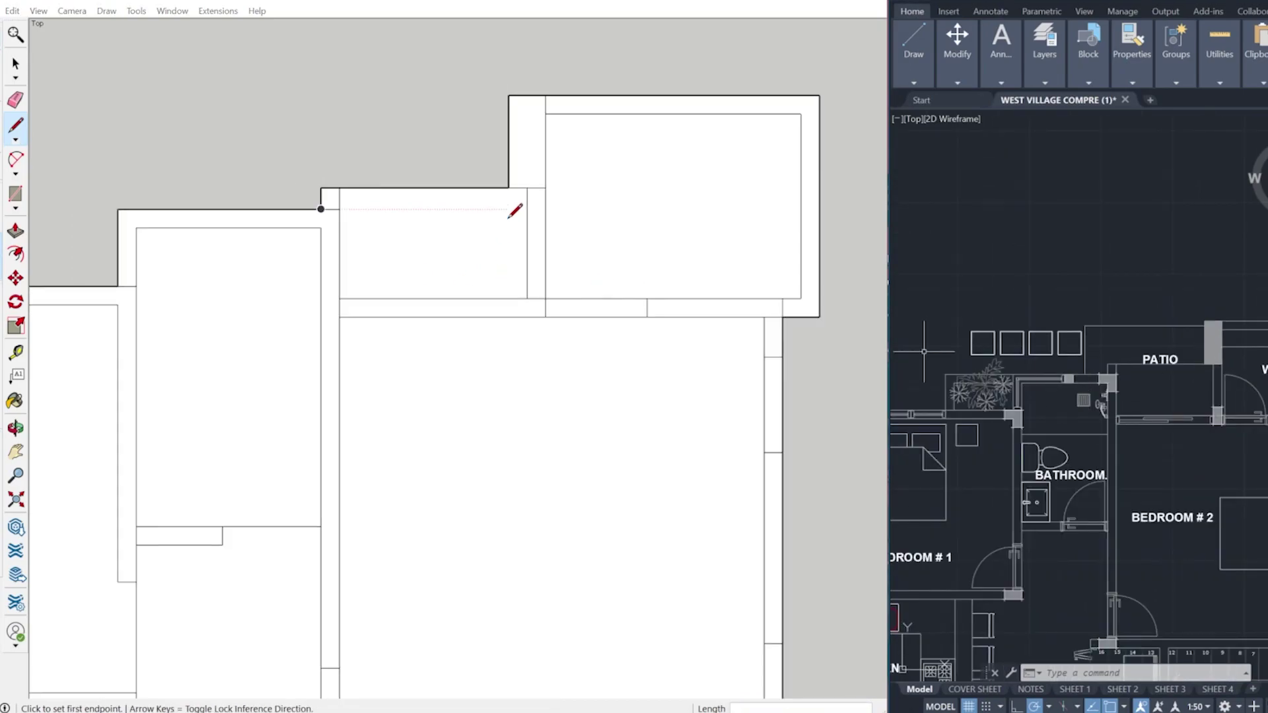
click(528, 188)
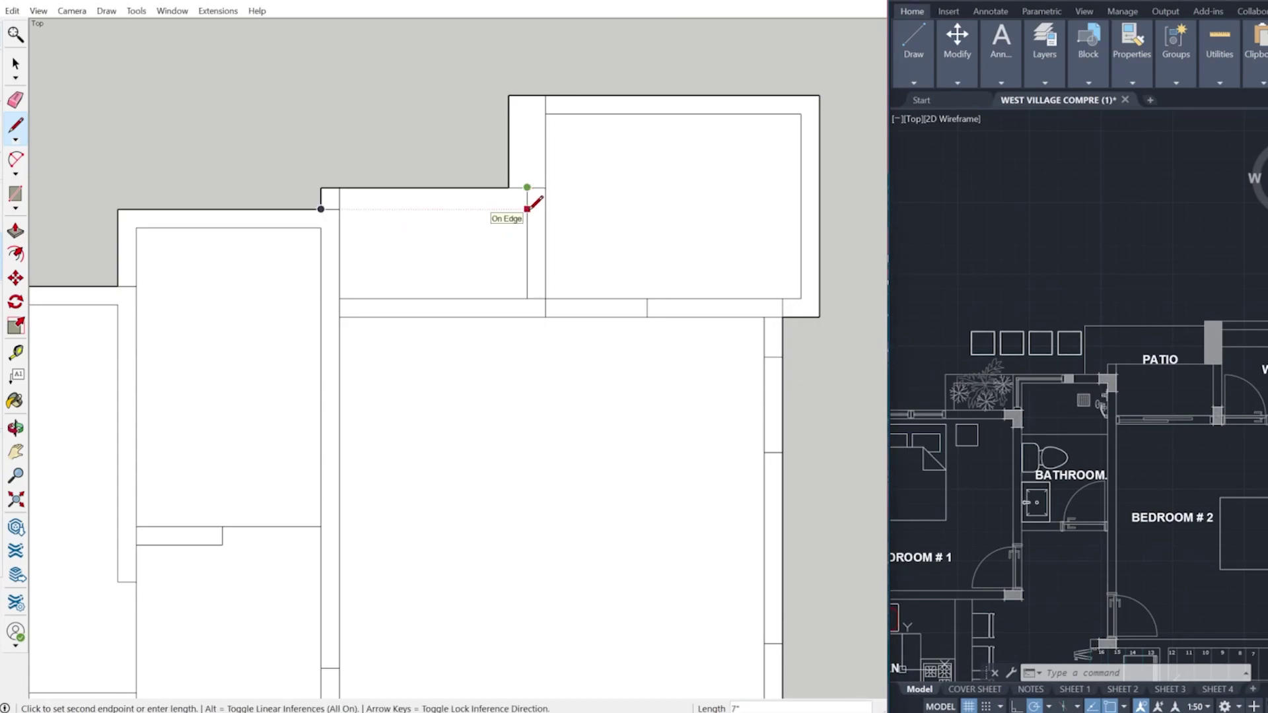
key(Escape)
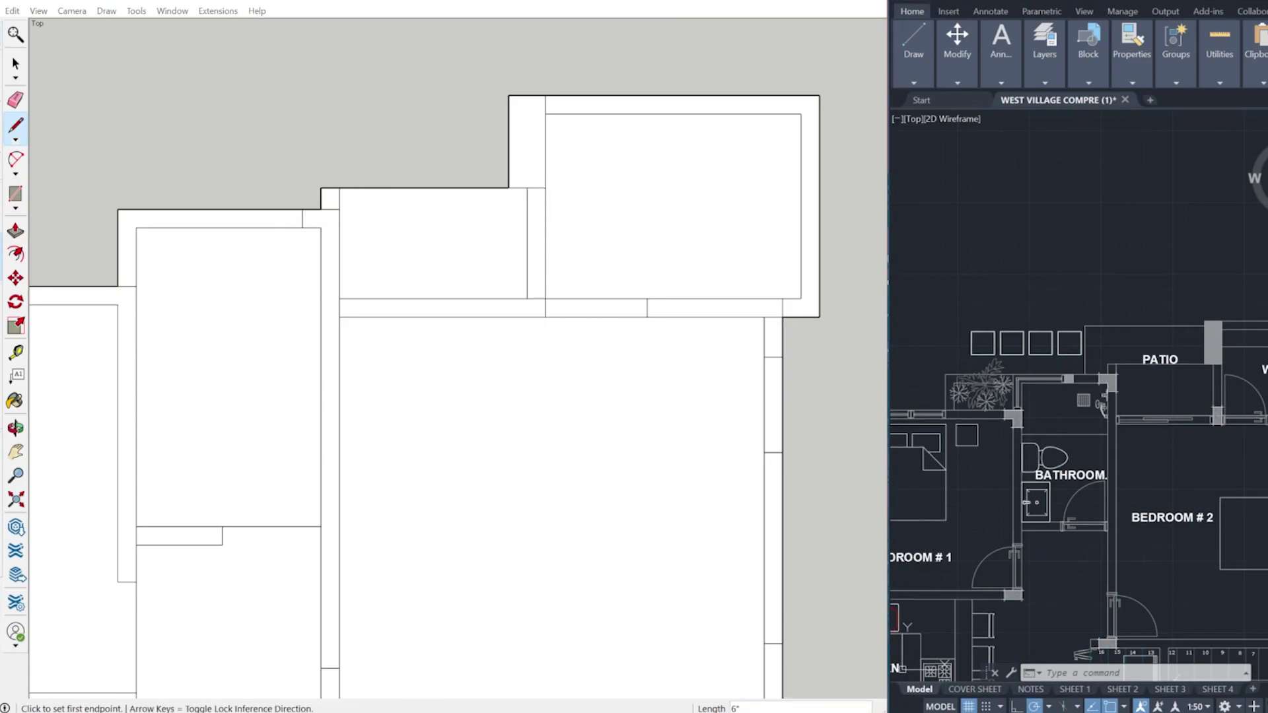
In the AutoCAD plan, measure from the bathroom's inner upper corner to the near edge of its window.
scroll(1102, 384, up, 5)
text(l)
key(Return)
click(1124, 382)
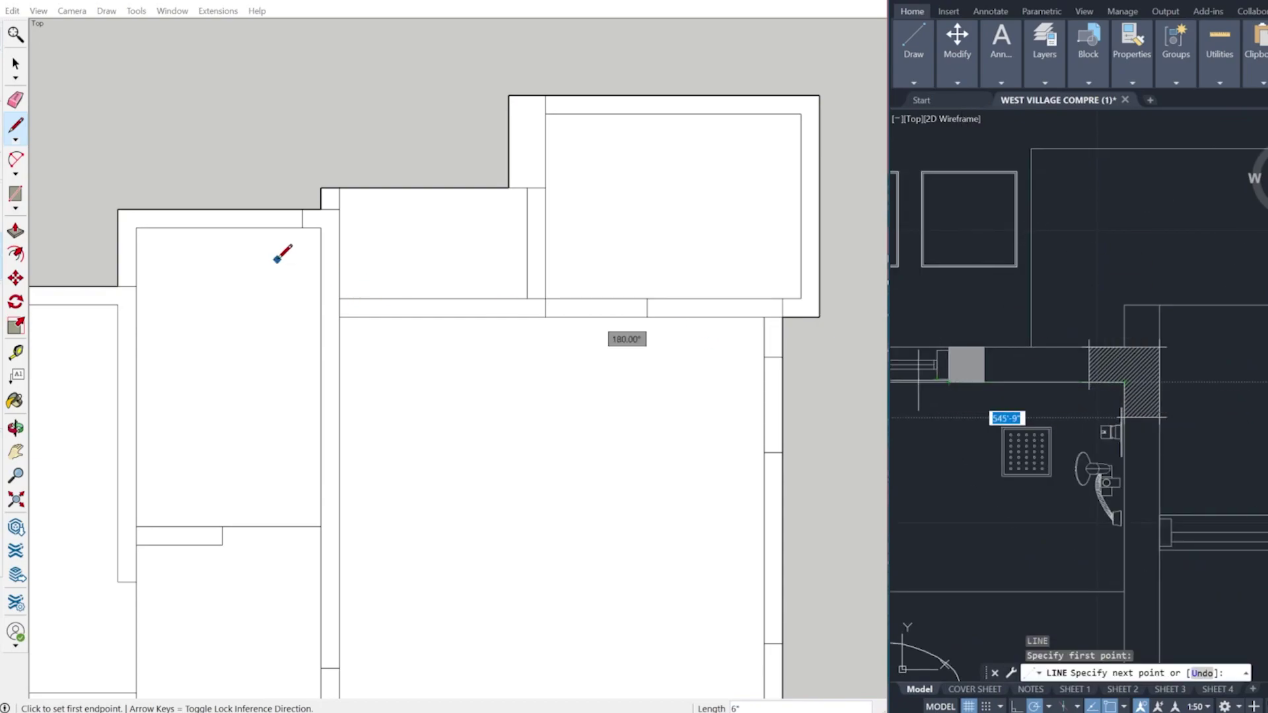
key(Escape)
In the SketchUp plan, mark the bathroom window's near edge across the upper wall and erase the extra line beside the corner.
click(321, 228)
click(229, 228)
click(229, 210)
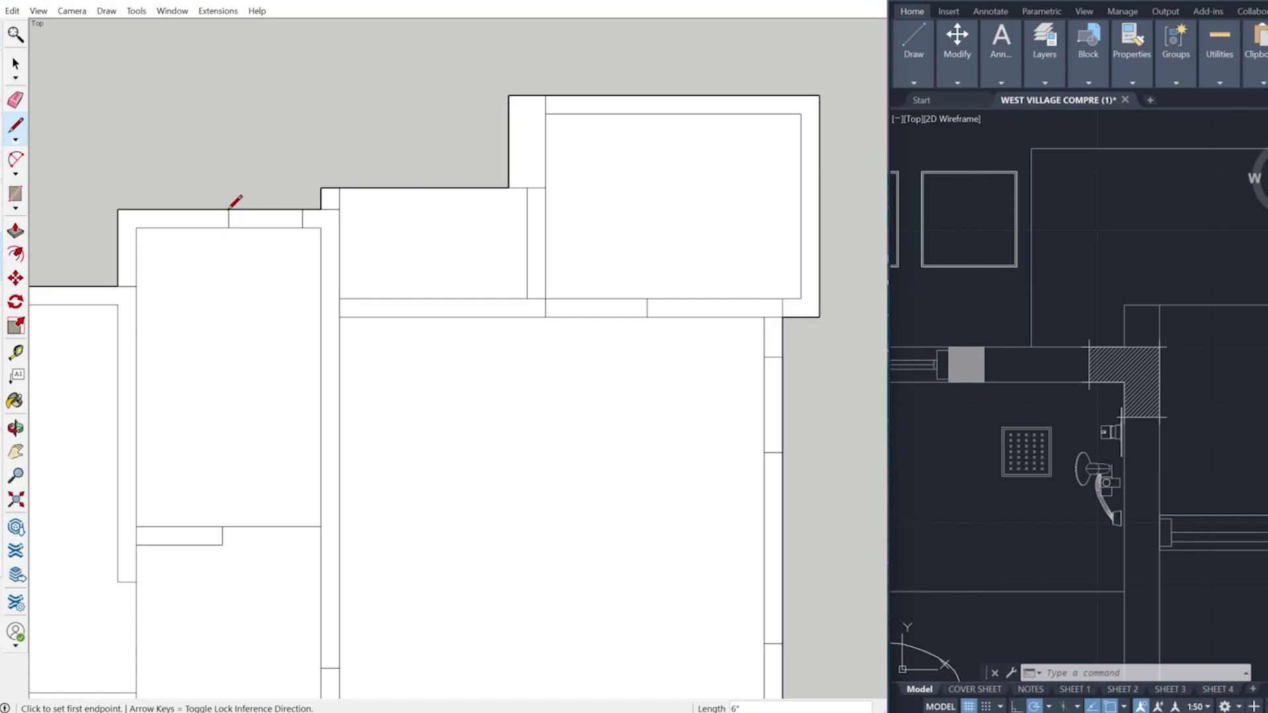
scroll(416, 284, down, 2)
scroll(1065, 429, down, 4)
scroll(198, 300, up, 2)
scroll(360, 224, up, 1)
key(e)
Compare the whole SketchUp plan with the AutoCAD floor plan, from the bedrooms down to the existing building.
scroll(925, 499, down, 2)
mouse_move(925, 499)
middle_down()
mouse_move(1059, 467)
mouse_move(1133, 431)
middle_up()
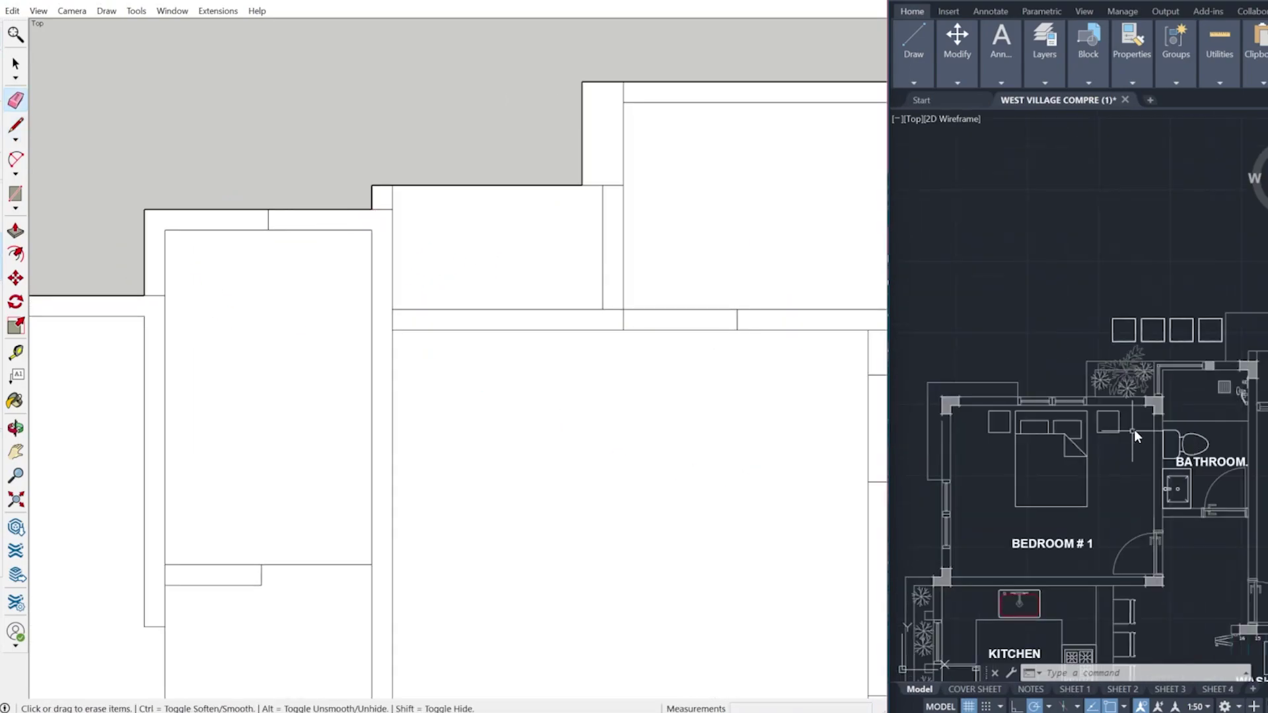
scroll(412, 226, down, 5)
scroll(524, 225, down, 2)
scroll(1042, 306, down, 5)
scroll(1190, 434, up, 7)
scroll(1206, 437, down, 2)
scroll(1249, 394, down, 4)
scroll(1135, 459, up, 2)
scroll(528, 208, down, 2)
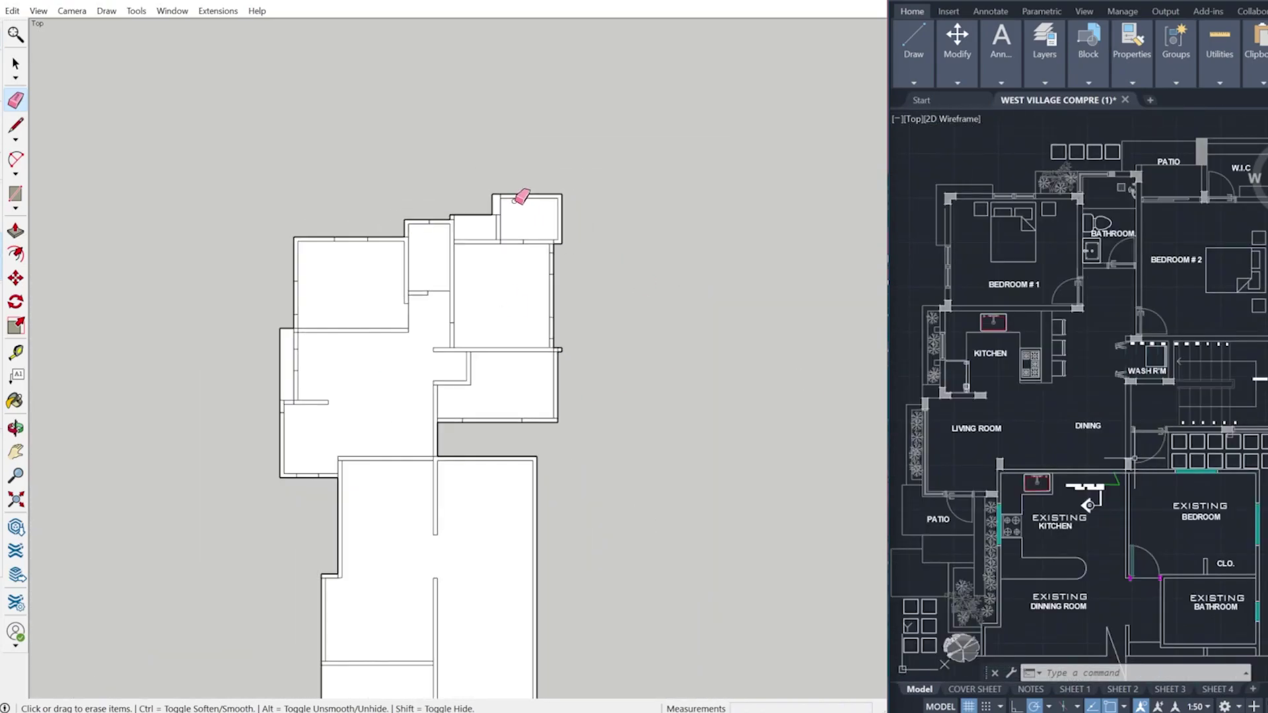
In the SketchUp plan, raise the first floor faces with Push/Pull.
scroll(364, 619, up, 1)
key(p)
mouse_move(505, 590)
middle_down()
mouse_move(321, 350)
mouse_move(357, 502)
mouse_move(446, 459)
middle_up()
click(366, 545)
key(Return)
scroll(323, 462, up, 4)
click(447, 452)
text(2)
key(Return)
Push/Pull the wall strip at the building corner to the level of the adjoining wall strip.
mouse_move(370, 536)
middle_down()
mouse_move(385, 495)
mouse_move(489, 505)
mouse_move(402, 482)
mouse_move(462, 424)
mouse_move(601, 513)
mouse_move(743, 462)
middle_up()
scroll(498, 522, up, 3)
click(498, 521)
click(518, 515)
scroll(518, 515, down, 3)
scroll(473, 464, up, 2)
scroll(467, 505, down, 2)
middle_drag(467, 505, 397, 555)
scroll(289, 356, up, 2)
click(289, 357)
click(425, 328)
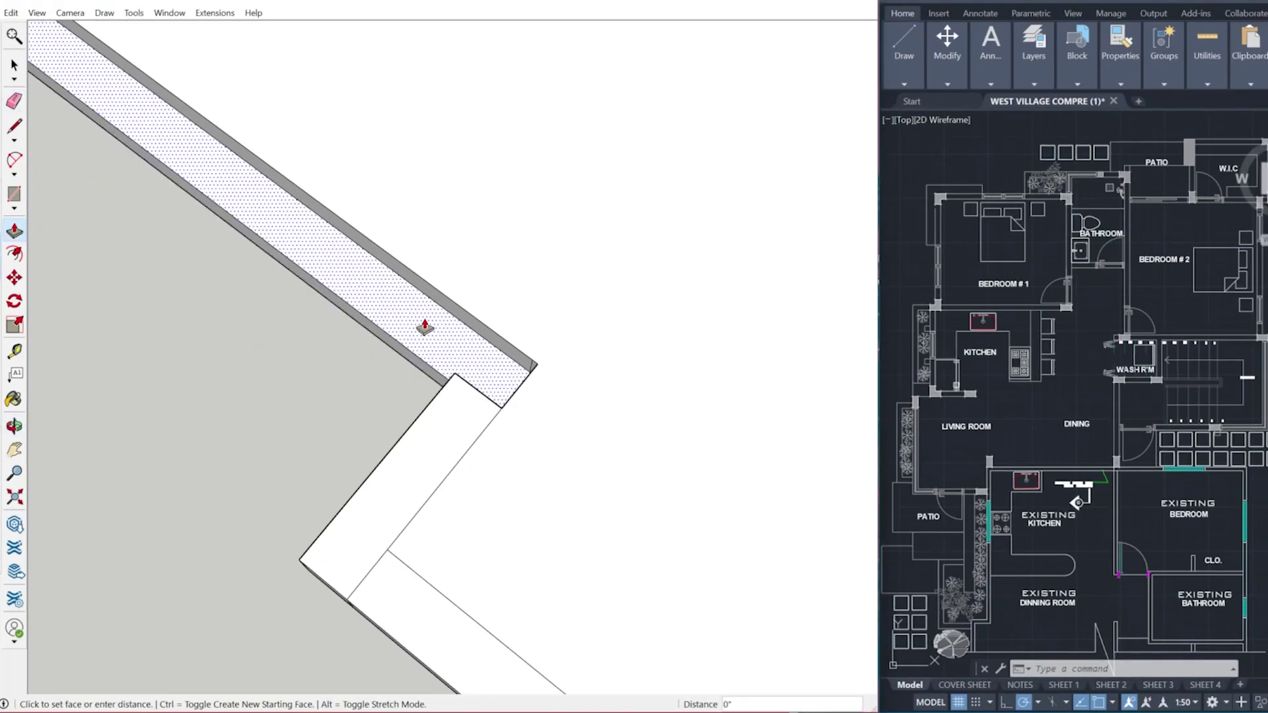
click(397, 449)
Push/Pull the remaining room faces so their levels match the floors already raised.
scroll(356, 431, down, 8)
mouse_move(357, 431)
middle_down()
mouse_move(289, 286)
mouse_move(507, 359)
mouse_move(464, 504)
middle_up()
click(288, 286)
click(463, 330)
click(422, 128)
click(486, 284)
scroll(492, 310, down, 2)
double_click(191, 248)
Push/Pull the short partition strip between the kitchen and living room 8", flush with the surrounding floor.
scroll(288, 317, up, 2)
scroll(619, 346, up, 4)
mouse_move(619, 345)
middle_down()
mouse_move(475, 351)
mouse_move(455, 246)
mouse_move(414, 379)
mouse_move(422, 355)
mouse_move(561, 532)
middle_up()
click(561, 532)
click(542, 509)
scroll(542, 509, up, 2)
scroll(422, 439, down, 2)
middle_drag(170, 530, 598, 545)
click(599, 546)
scroll(612, 520, down, 2)
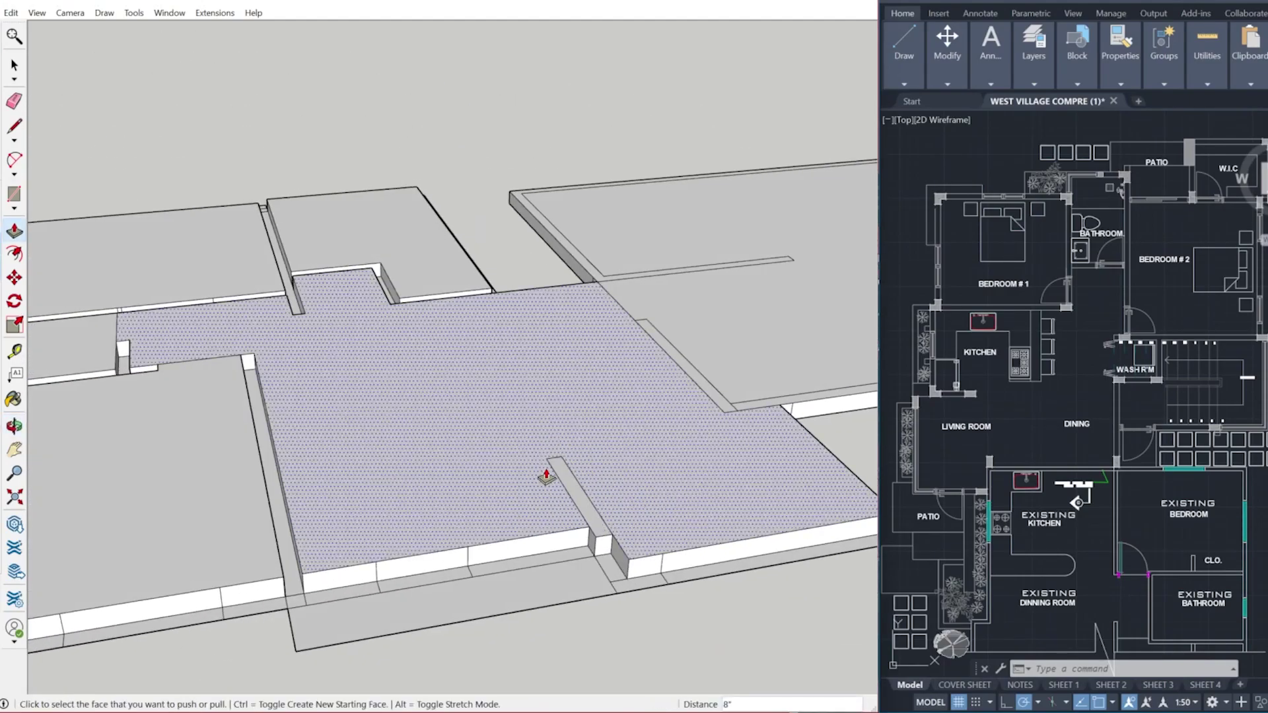
Find and read the storey height dimension on the AutoCAD elevation drawing.
scroll(1019, 375, down, 5)
scroll(1197, 361, up, 6)
scroll(953, 380, down, 6)
scroll(1028, 306, down, 4)
scroll(1047, 334, up, 5)
scroll(1014, 449, down, 4)
scroll(1017, 301, up, 5)
scroll(1017, 297, down, 4)
scroll(1108, 424, up, 7)
scroll(1178, 383, up, 2)
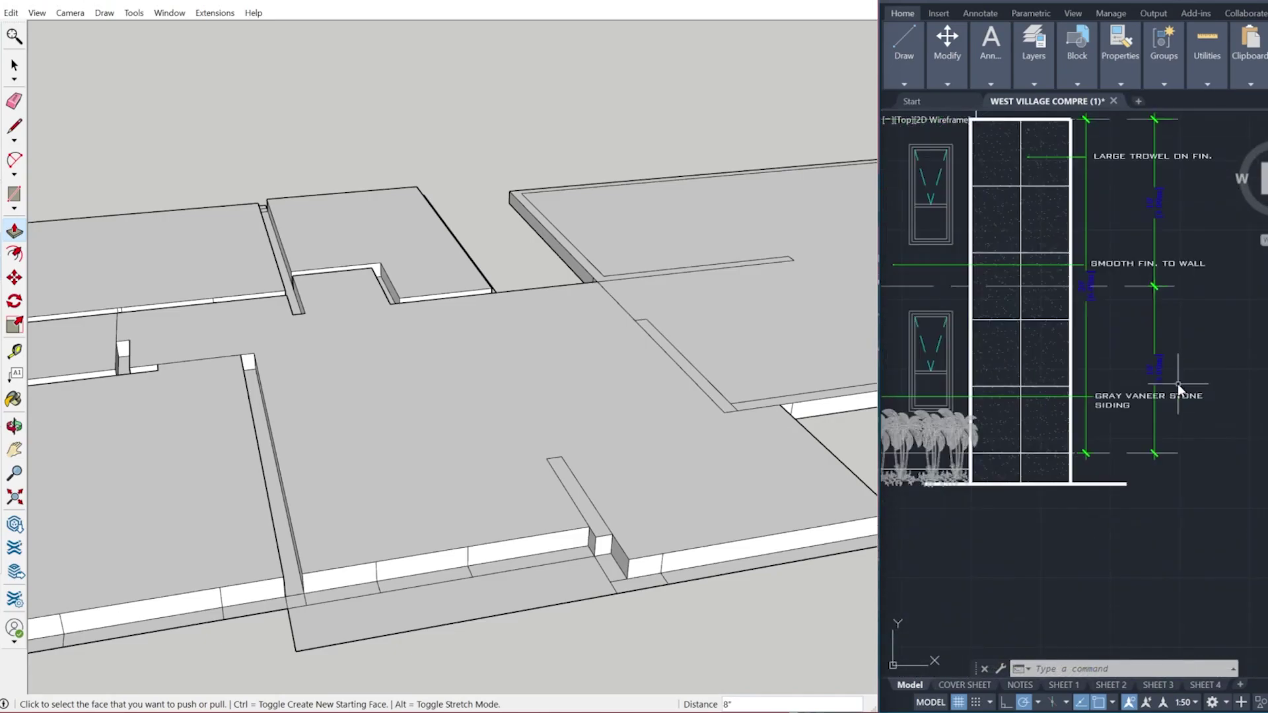
scroll(1115, 366, up, 4)
scroll(1210, 453, up, 3)
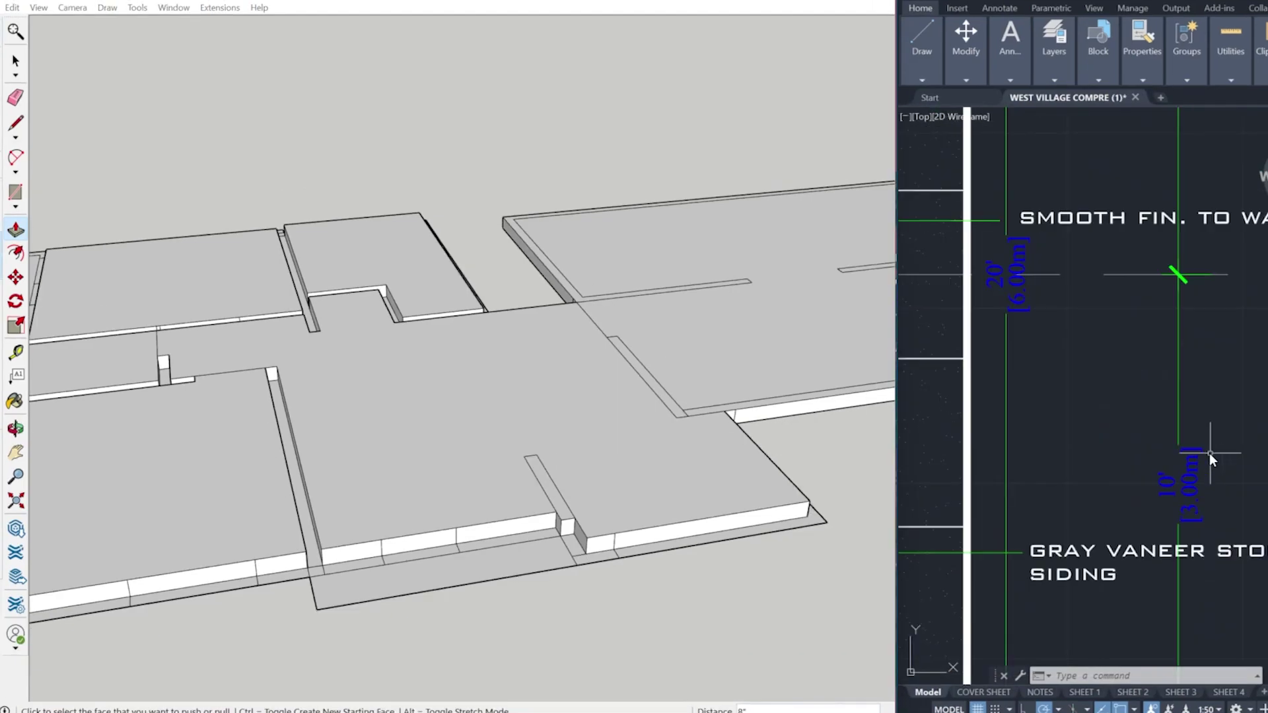
scroll(1189, 436, down, 4)
scroll(1211, 321, up, 5)
scroll(1216, 321, down, 4)
scroll(1224, 425, up, 6)
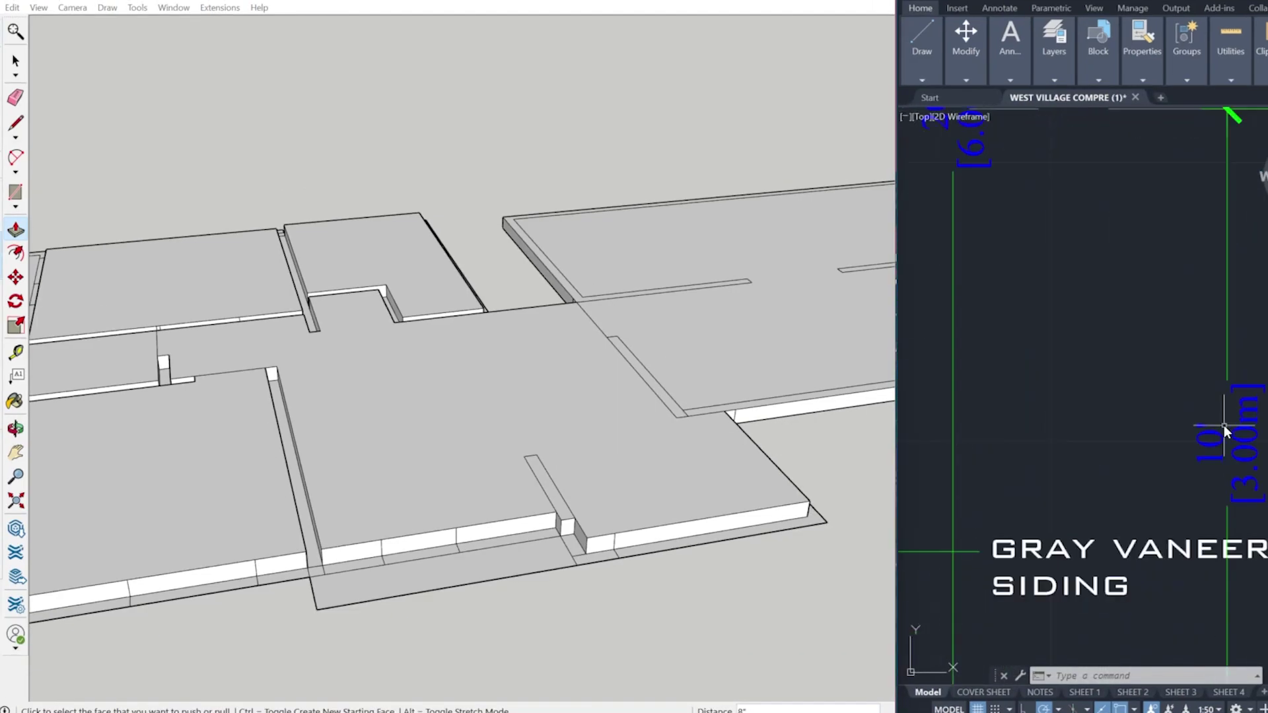
scroll(1225, 426, down, 5)
In the SketchUp model, extrude the partition wall between the kitchen and living room 10' high.
middle_drag(555, 485, 620, 529)
scroll(618, 519, up, 2)
click(572, 468)
text(10')
key(Return)
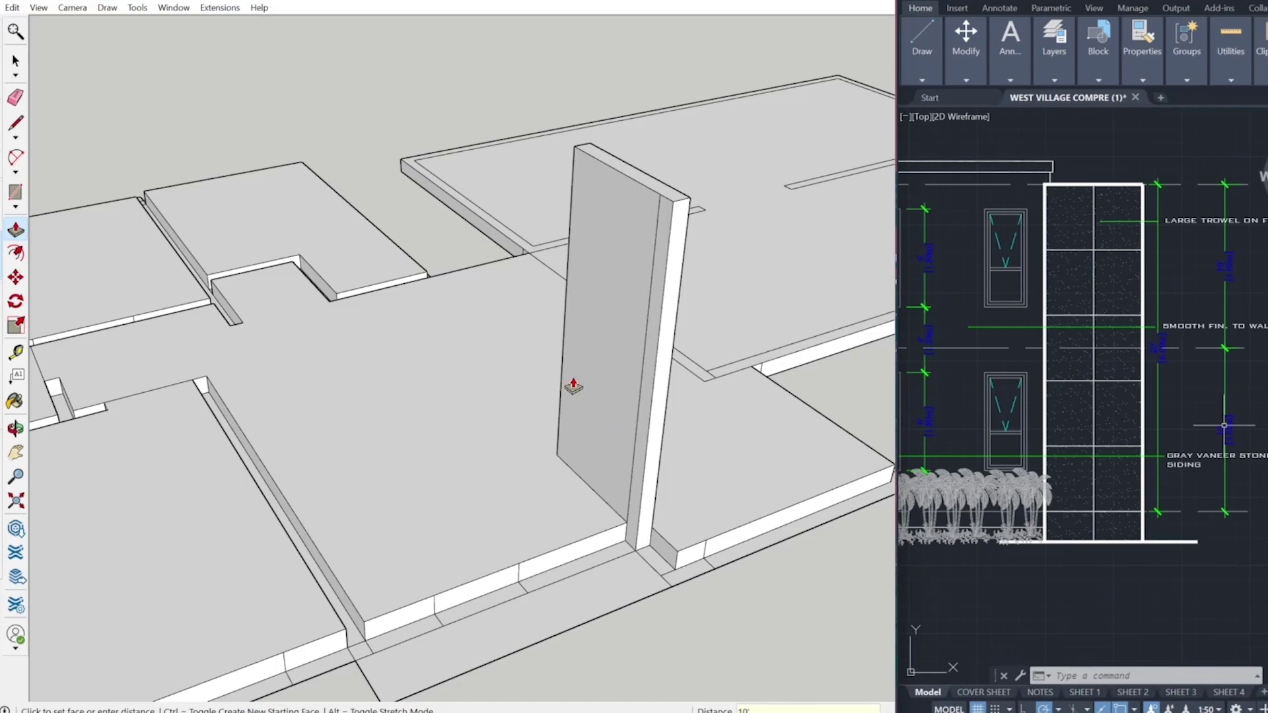
Extrude the neighbouring wall strips, including the L-shaped corner wall, to match the first raised wall.
scroll(572, 388, down, 3)
middle_drag(634, 423, 564, 390)
click(713, 390)
click(613, 279)
middle_drag(436, 403, 507, 457)
scroll(408, 497, up, 2)
scroll(395, 455, down, 1)
double_click(394, 451)
scroll(462, 352, down, 2)
middle_drag(463, 352, 538, 407)
click(395, 638)
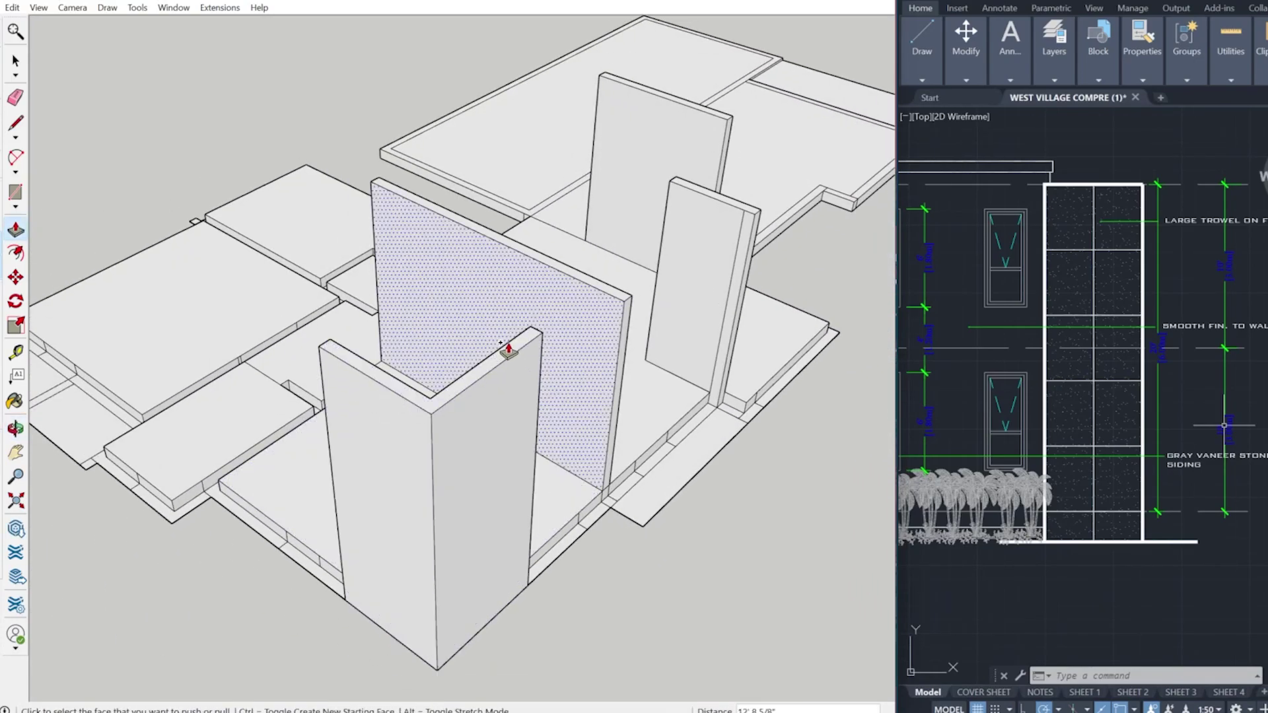
Extrude the next two wall strips beside the L-shaped corner wall up to the height of the raised walls.
scroll(510, 439, down, 2)
middle_drag(612, 307, 568, 311)
scroll(535, 462, up, 2)
click(521, 502)
click(551, 233)
scroll(528, 264, down, 3)
mouse_move(488, 297)
middle_down()
mouse_move(543, 346)
mouse_move(600, 317)
mouse_move(661, 351)
middle_up()
scroll(436, 443, up, 4)
click(457, 452)
scroll(457, 452, down, 3)
click(651, 86)
Erase the stray edge by the wall and Push/Pull the narrow strip on its face to the end of the short partition outline.
key(e)
click(463, 321)
middle_drag(462, 322, 627, 357)
scroll(397, 334, up, 3)
middle_drag(397, 333, 438, 322)
key(p)
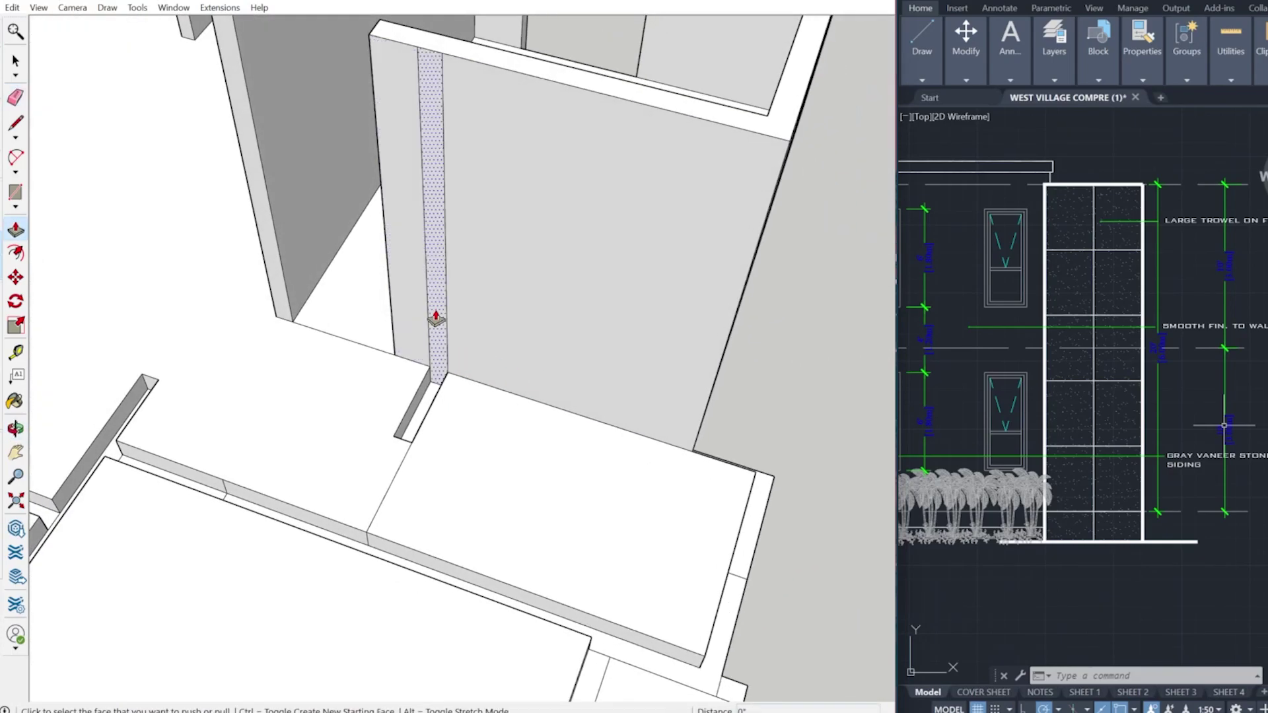
click(439, 320)
scroll(408, 441, up, 1)
click(406, 438)
Extrude the wall strips around the adjoining room to the height of the neighbouring walls.
key(l)
scroll(408, 430, down, 4)
middle_drag(462, 396, 344, 396)
key(p)
click(442, 520)
click(502, 507)
scroll(388, 447, up, 3)
click(388, 448)
scroll(387, 447, down, 3)
click(654, 257)
scroll(1225, 471, down, 10)
scroll(1088, 396, up, 5)
scroll(496, 291, down, 2)
scroll(489, 482, up, 2)
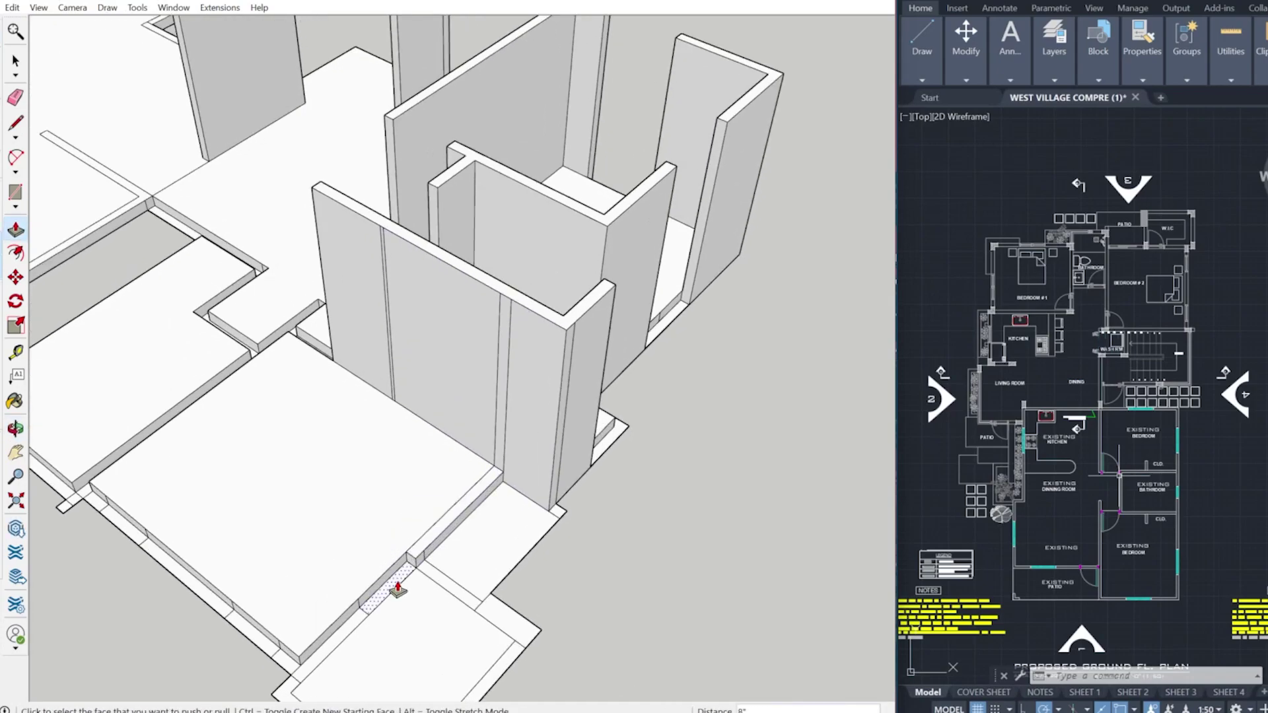
Extrude the inner wall strip and the L-shaped outer corner wall, 10' 8" for the corner, level with the raised walls.
click(351, 614)
scroll(350, 614, down, 1)
click(347, 618)
click(524, 383)
scroll(524, 382, down, 1)
click(403, 630)
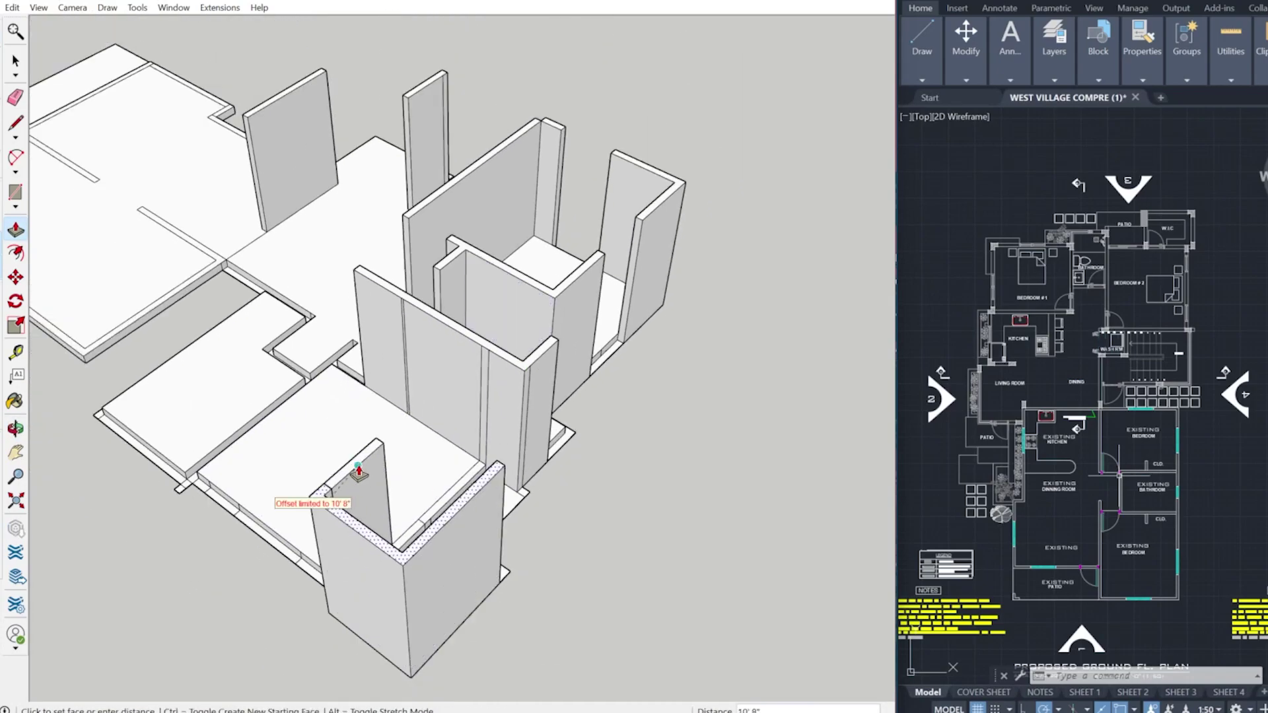
click(357, 476)
Extrude the exterior wall strip and the small corner strip along the room's open edge to the existing wall height.
middle_drag(357, 476, 277, 542)
mouse_move(271, 481)
middle_down()
mouse_move(487, 495)
mouse_move(399, 554)
mouse_move(630, 534)
middle_up()
scroll(432, 555, down, 3)
scroll(632, 532, up, 4)
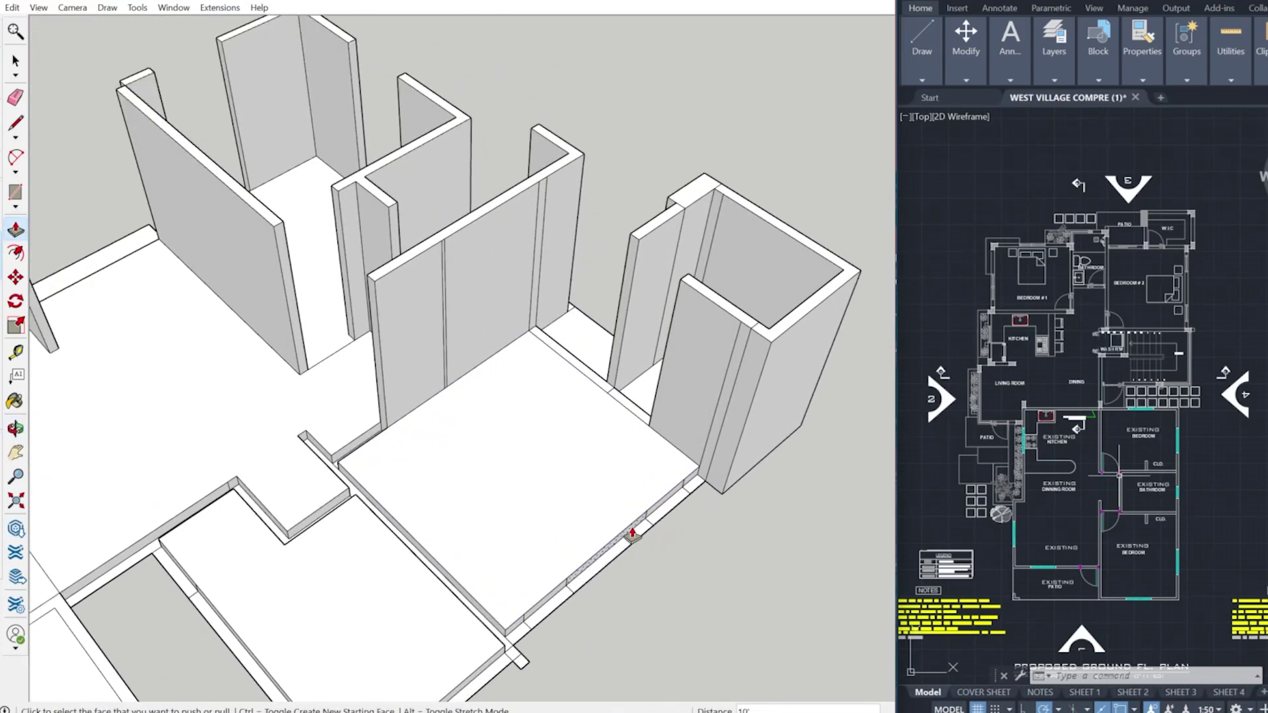
click(640, 528)
click(787, 323)
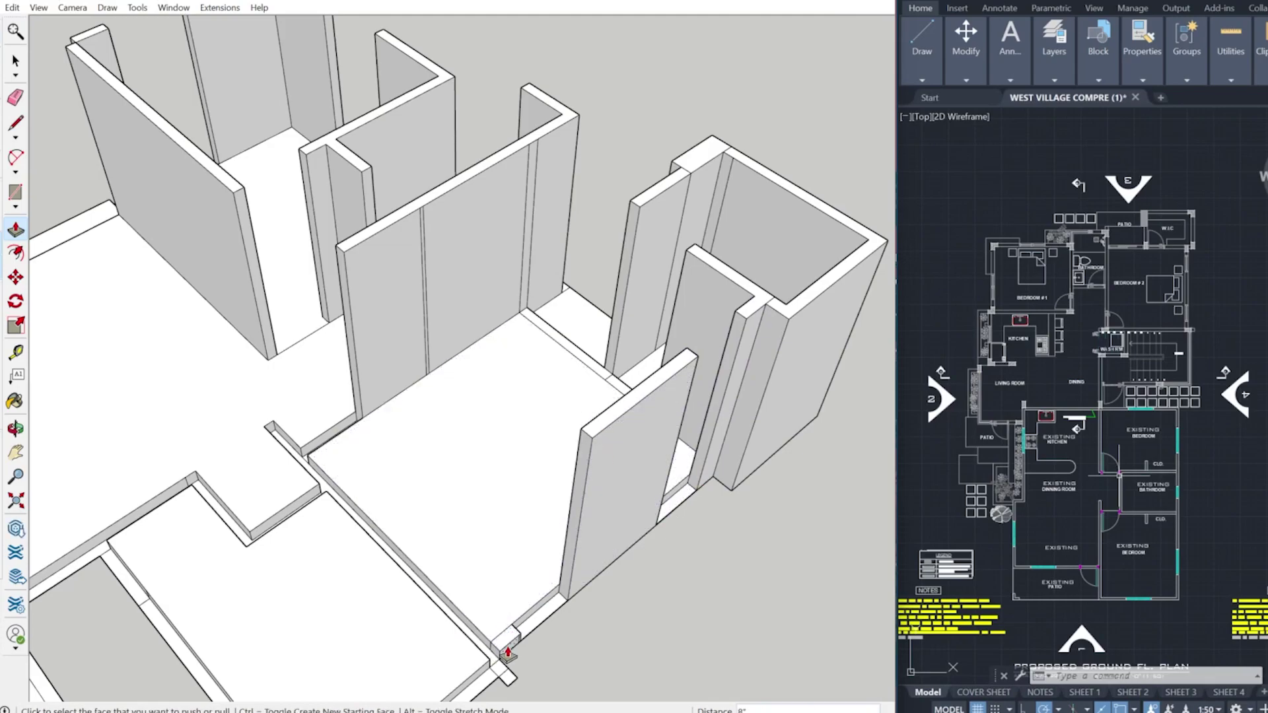
click(511, 648)
click(586, 431)
Extrude the long partition and the L-shaped wall branching from it to the height of the raised walls.
middle_drag(628, 368, 463, 409)
scroll(405, 538, up, 3)
click(404, 538)
click(454, 391)
scroll(277, 469, down, 4)
mouse_move(265, 466)
middle_down()
mouse_move(320, 462)
mouse_move(404, 498)
middle_up()
scroll(482, 518, up, 5)
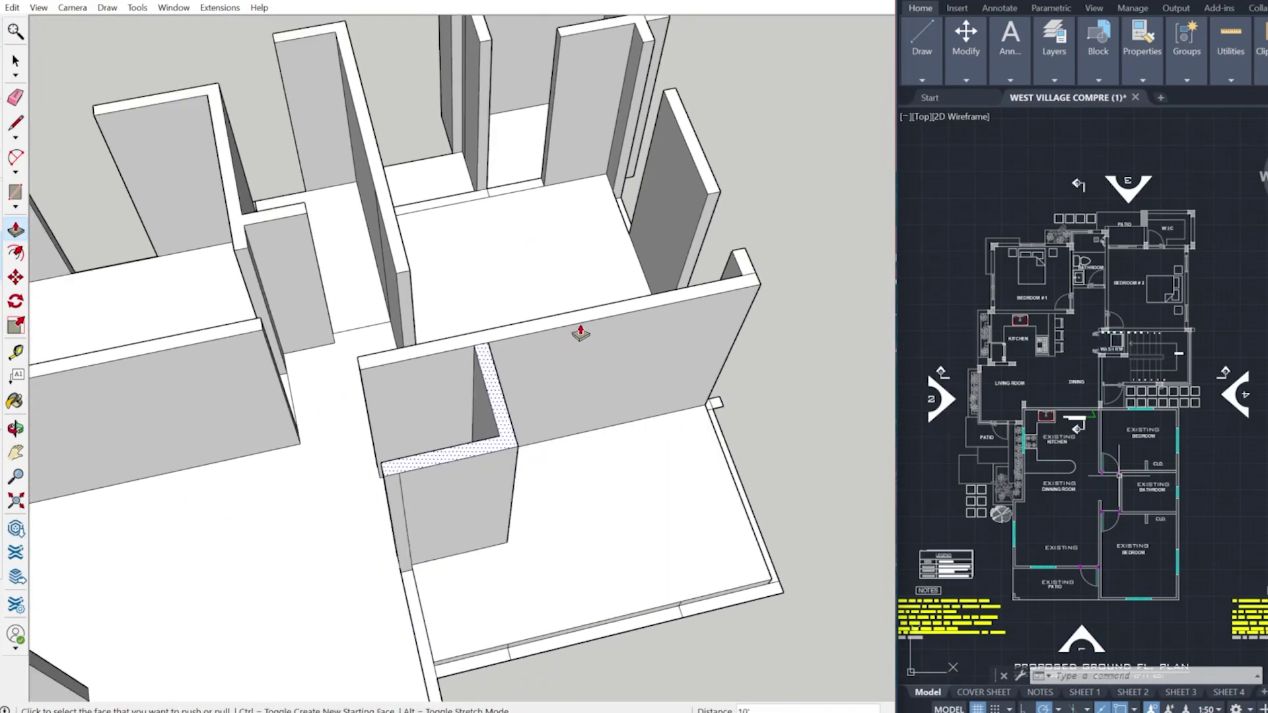
click(581, 332)
Extrude the strip continuing from the L-shaped wall and the middle exterior strip on the room's open edge to wall height.
scroll(513, 462, down, 3)
scroll(437, 576, up, 3)
click(437, 576)
click(433, 547)
click(513, 398)
scroll(513, 397, down, 5)
middle_drag(456, 416, 306, 442)
scroll(370, 522, up, 5)
middle_drag(370, 522, 413, 512)
click(401, 494)
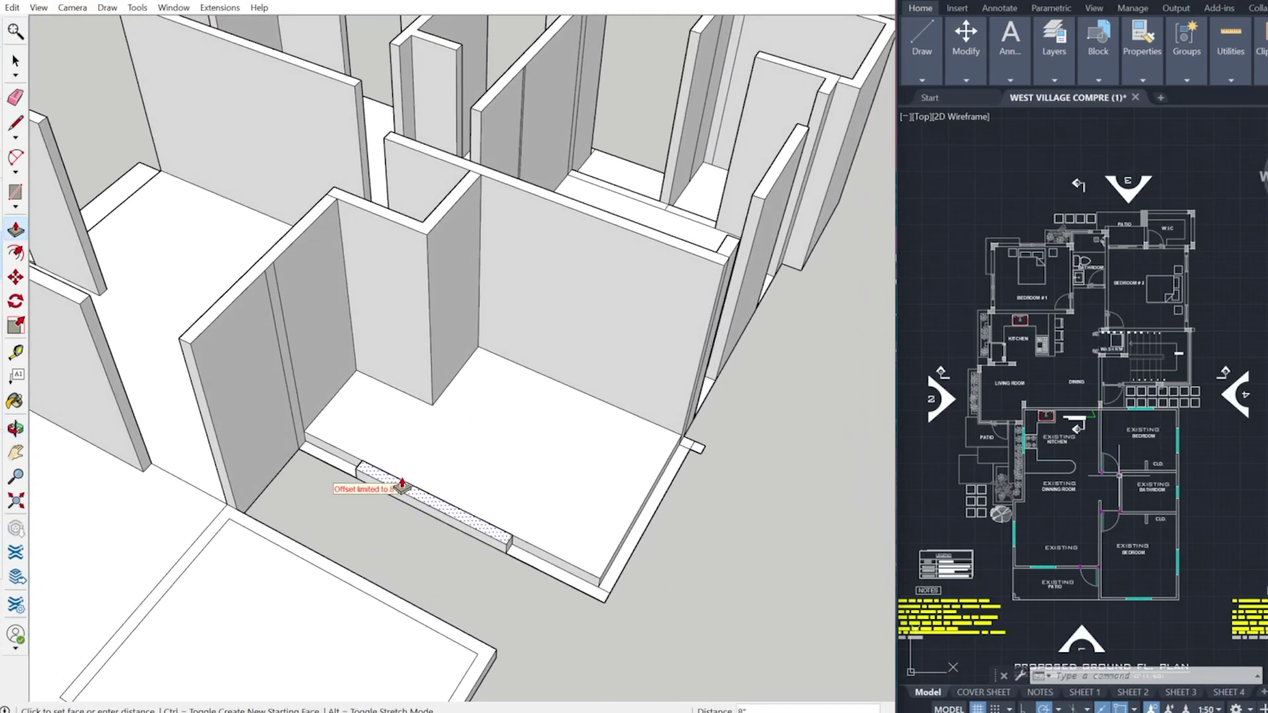
scroll(419, 473, down, 3)
click(238, 365)
Extrude the remaining narrow end strip and the L-shaped corner strip on the outer edge to wall height.
scroll(242, 374, down, 4)
middle_drag(245, 423, 403, 489)
scroll(454, 604, up, 4)
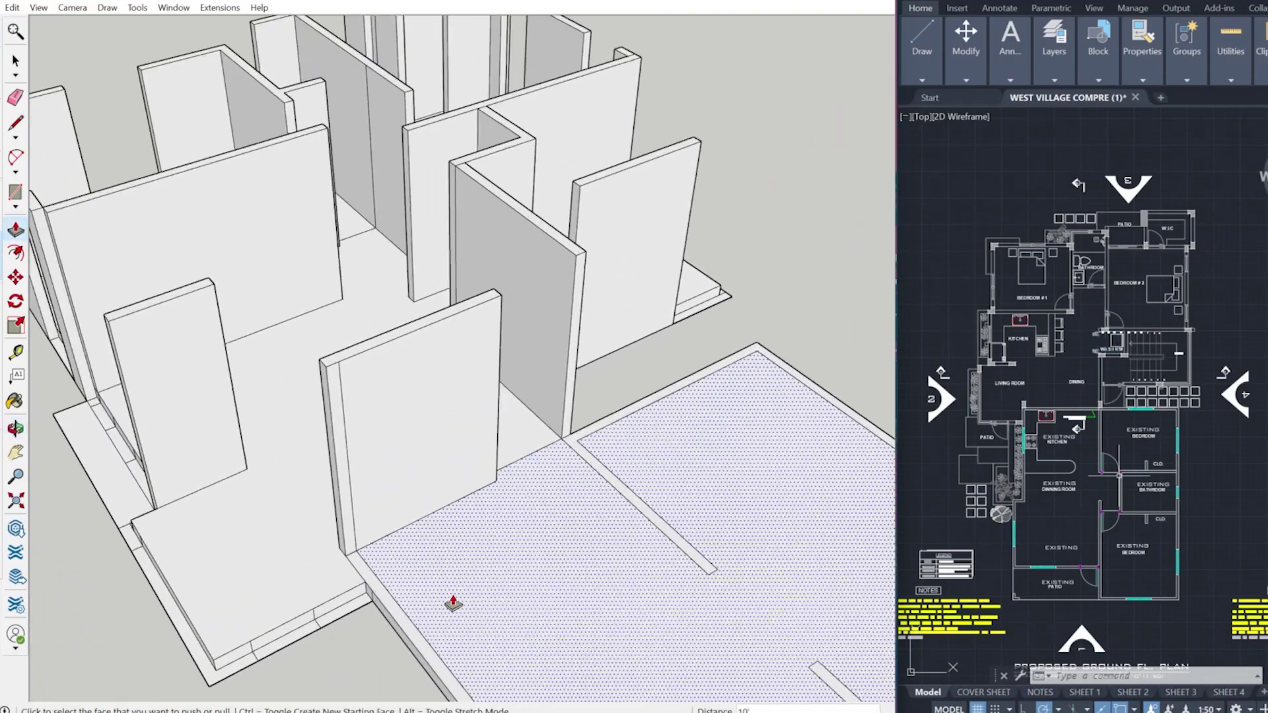
middle_drag(414, 338, 283, 619)
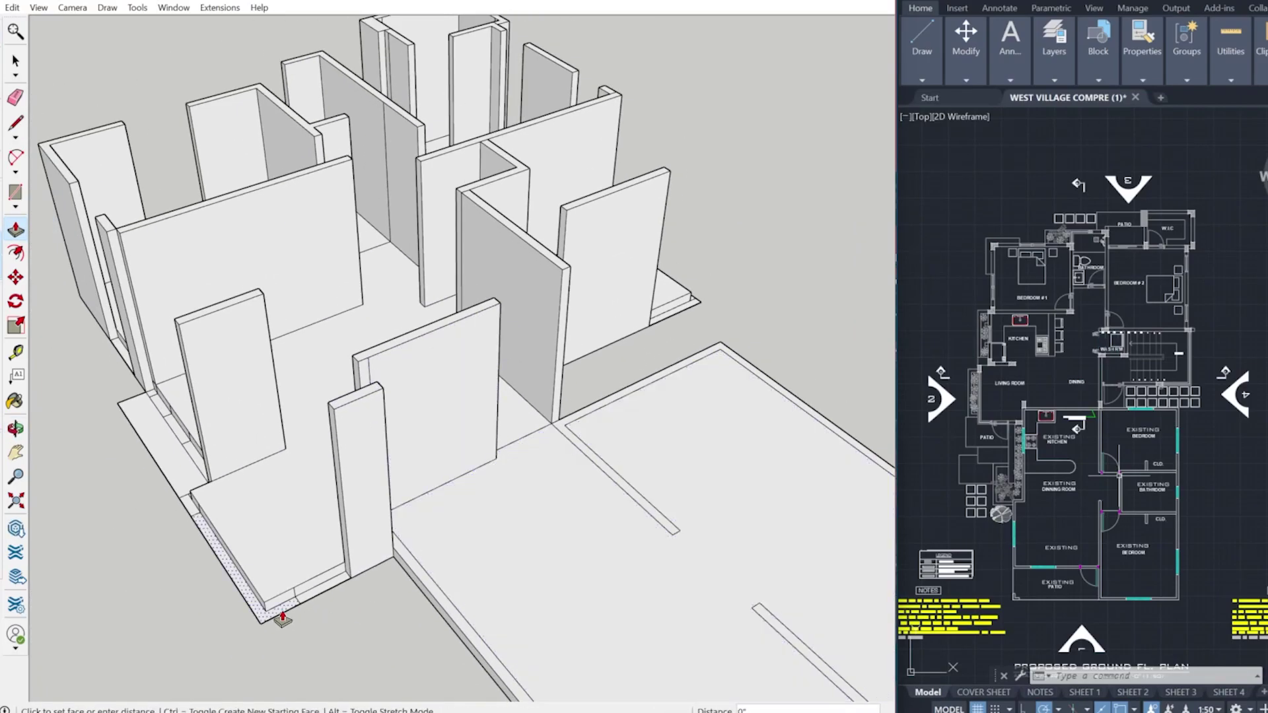
scroll(330, 628, down, 3)
scroll(713, 561, up, 6)
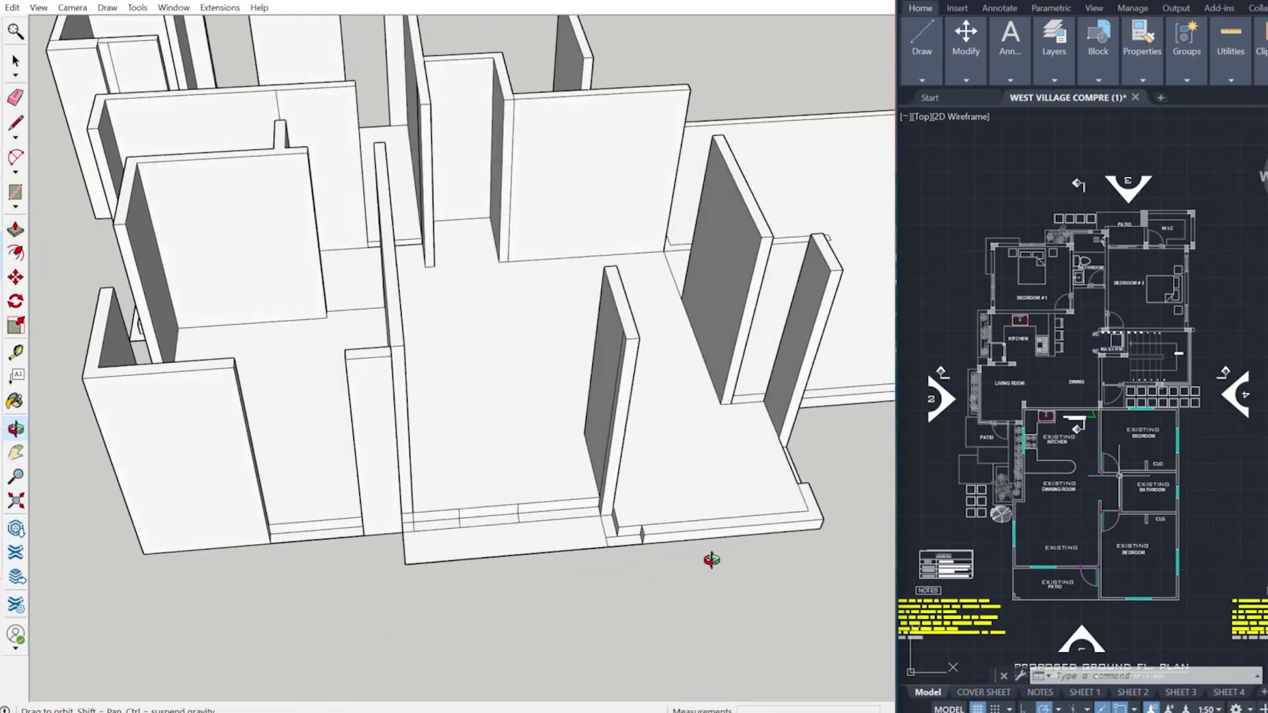
scroll(623, 543, up, 4)
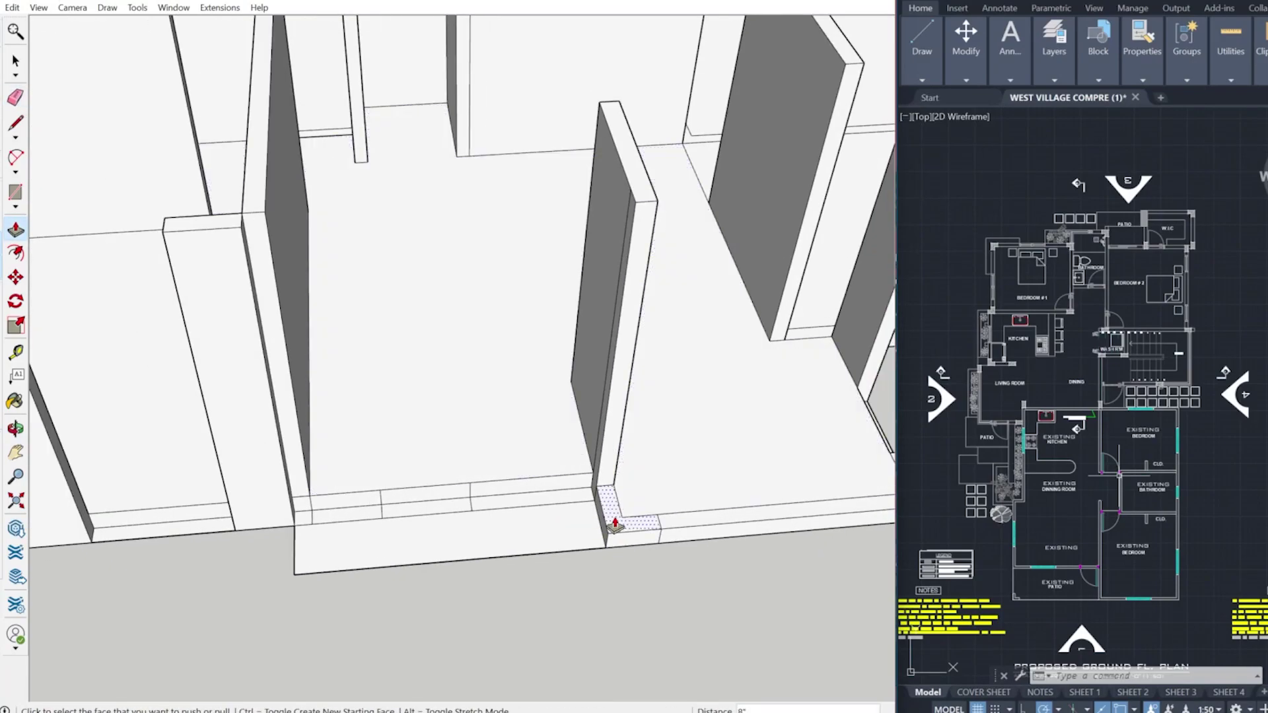
middle_drag(630, 274, 699, 521)
scroll(699, 522, up, 2)
click(634, 460)
Extrude the two short exterior strips on either side of the window opening to the height of the adjoining walls.
scroll(680, 420, down, 2)
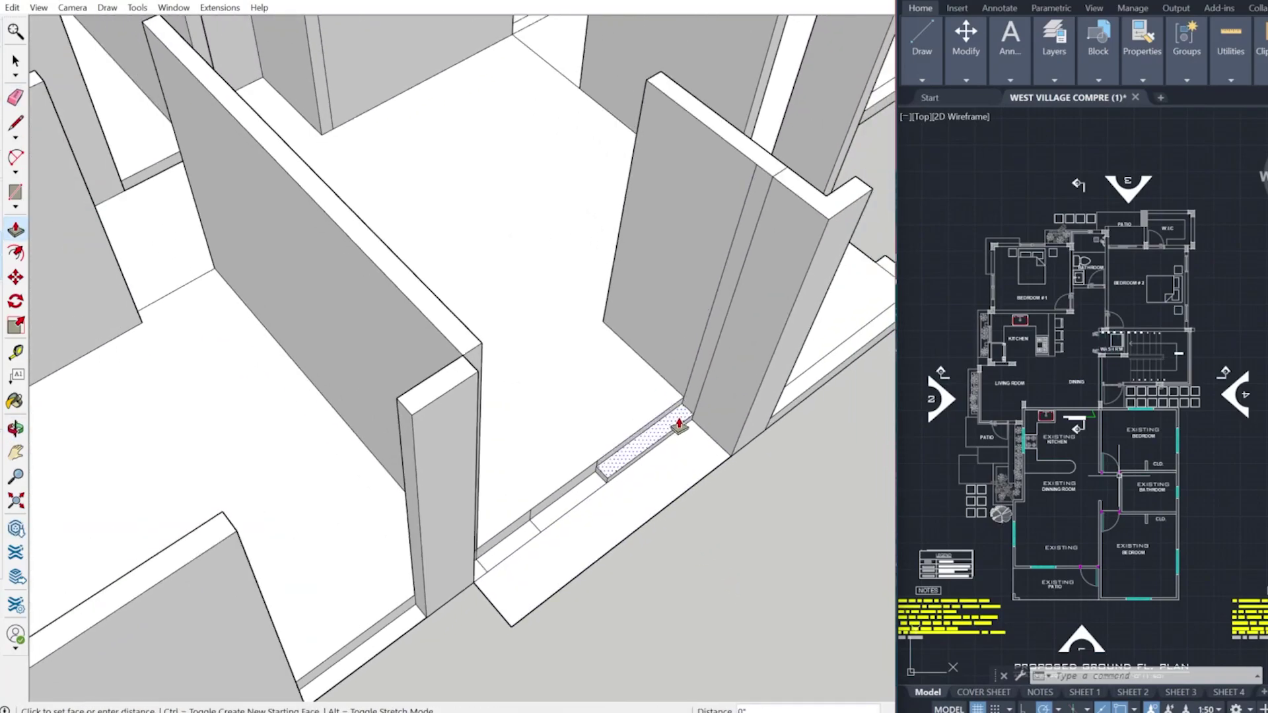
scroll(679, 419, down, 2)
click(751, 229)
double_click(549, 532)
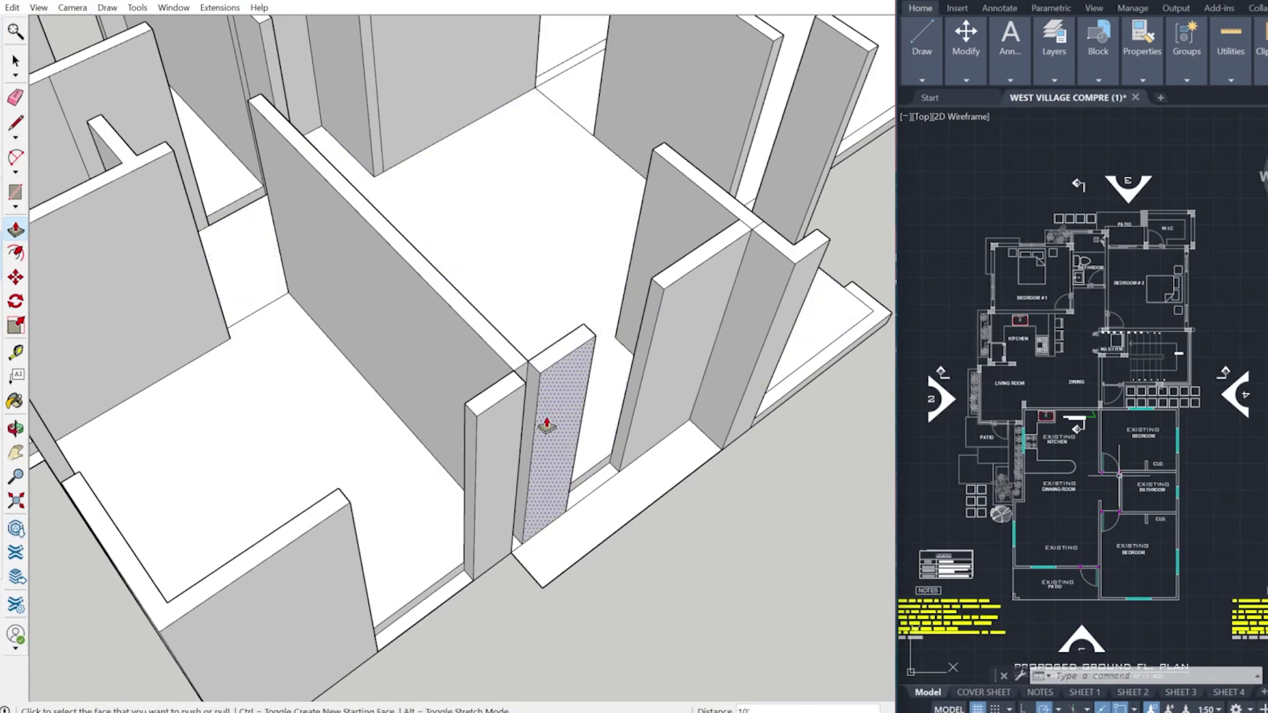
Erase the leftover edges on the faces of the raised exterior walls.
scroll(589, 435, down, 2)
scroll(461, 573, down, 4)
mouse_move(461, 573)
middle_down()
mouse_move(598, 487)
mouse_move(328, 609)
mouse_move(323, 568)
mouse_move(422, 625)
middle_up()
scroll(323, 566, up, 2)
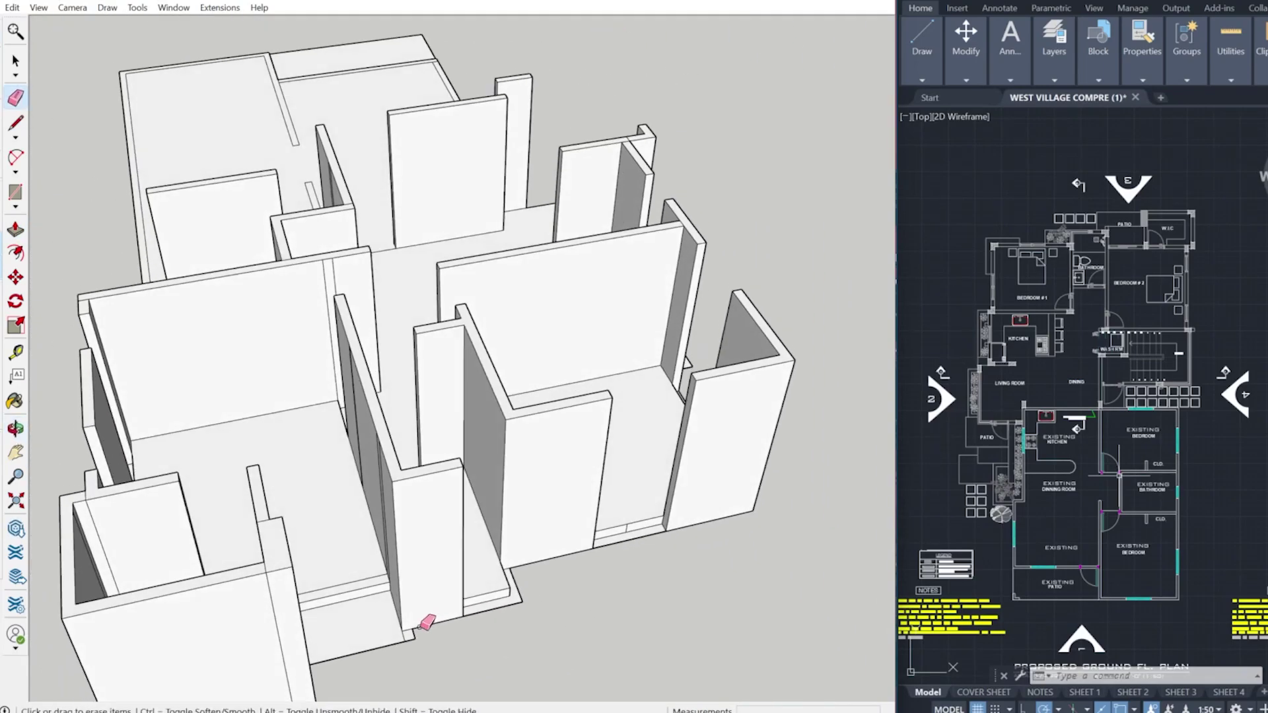
click(452, 471)
scroll(614, 515, down, 2)
mouse_move(615, 522)
middle_down()
mouse_move(379, 634)
mouse_move(362, 629)
middle_up()
scroll(243, 558, up, 4)
key(e)
click(222, 517)
middle_drag(222, 517, 348, 477)
click(183, 424)
scroll(223, 453, down, 3)
Build the lintel across the room's doorway from a line 7' above the floor and erase the leftover seam.
middle_drag(456, 469, 345, 493)
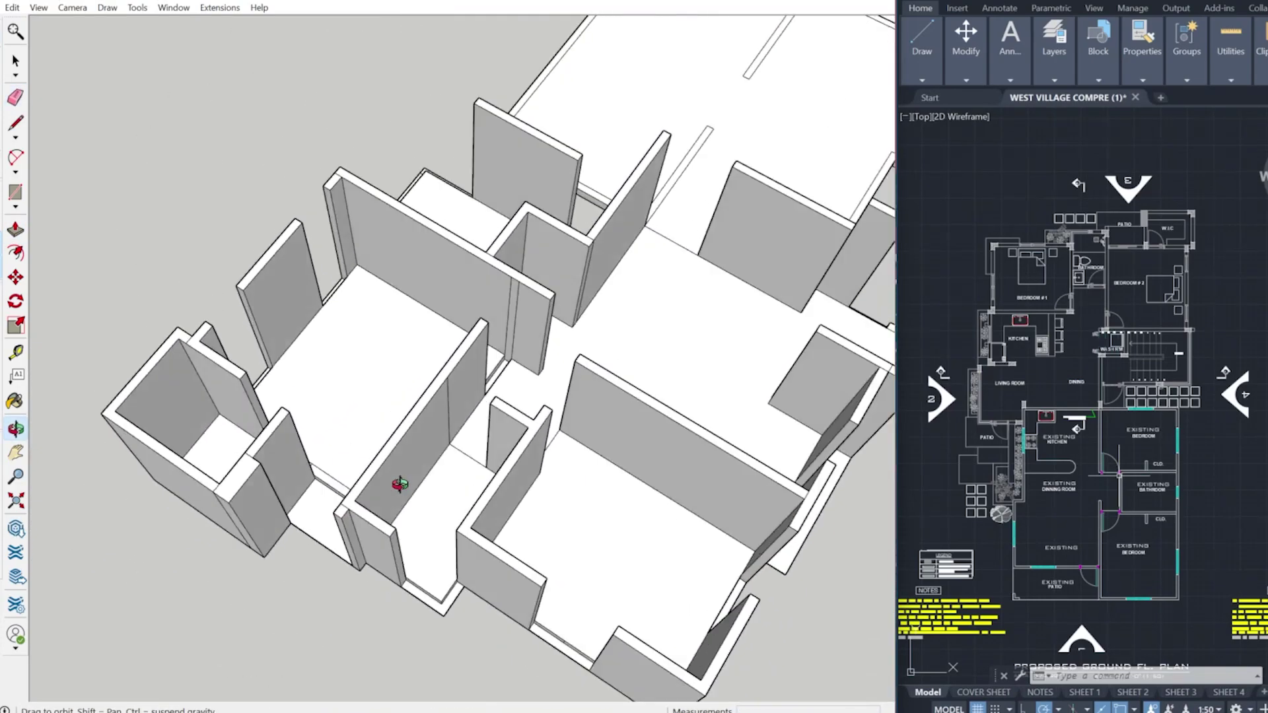
scroll(562, 456, up, 4)
middle_drag(541, 423, 448, 372)
scroll(447, 371, down, 5)
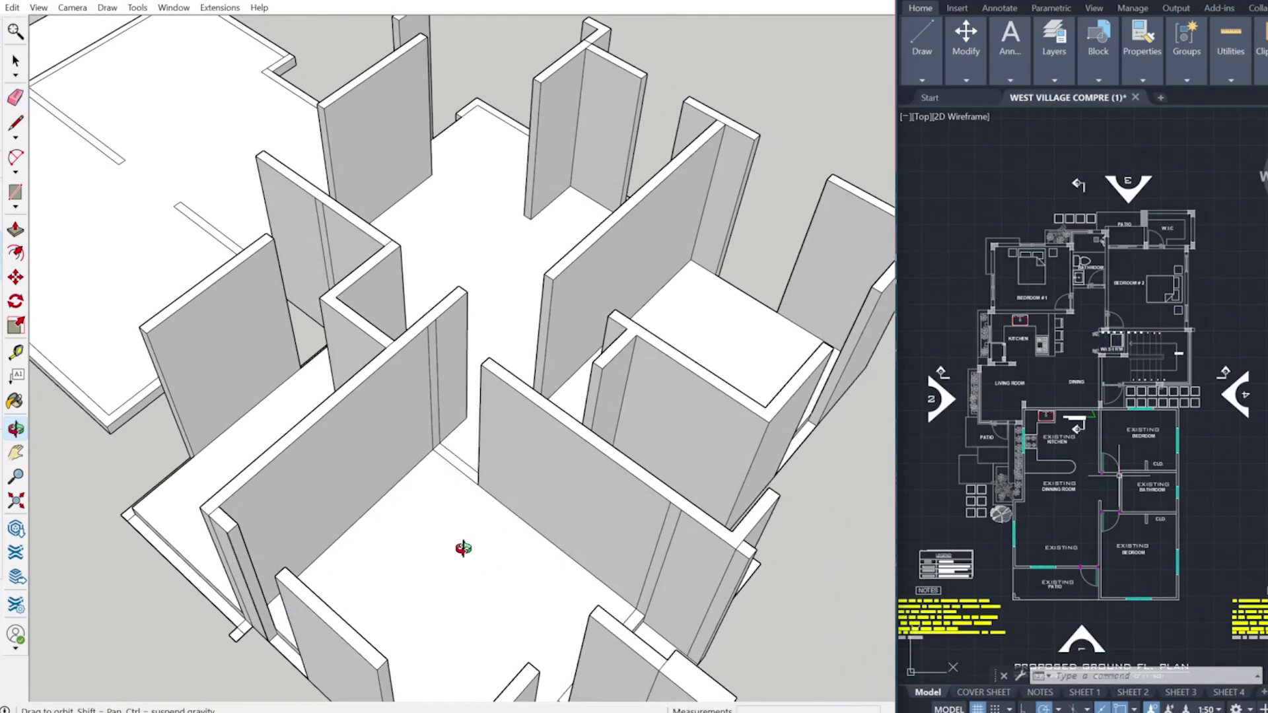
scroll(429, 477, up, 5)
key(l)
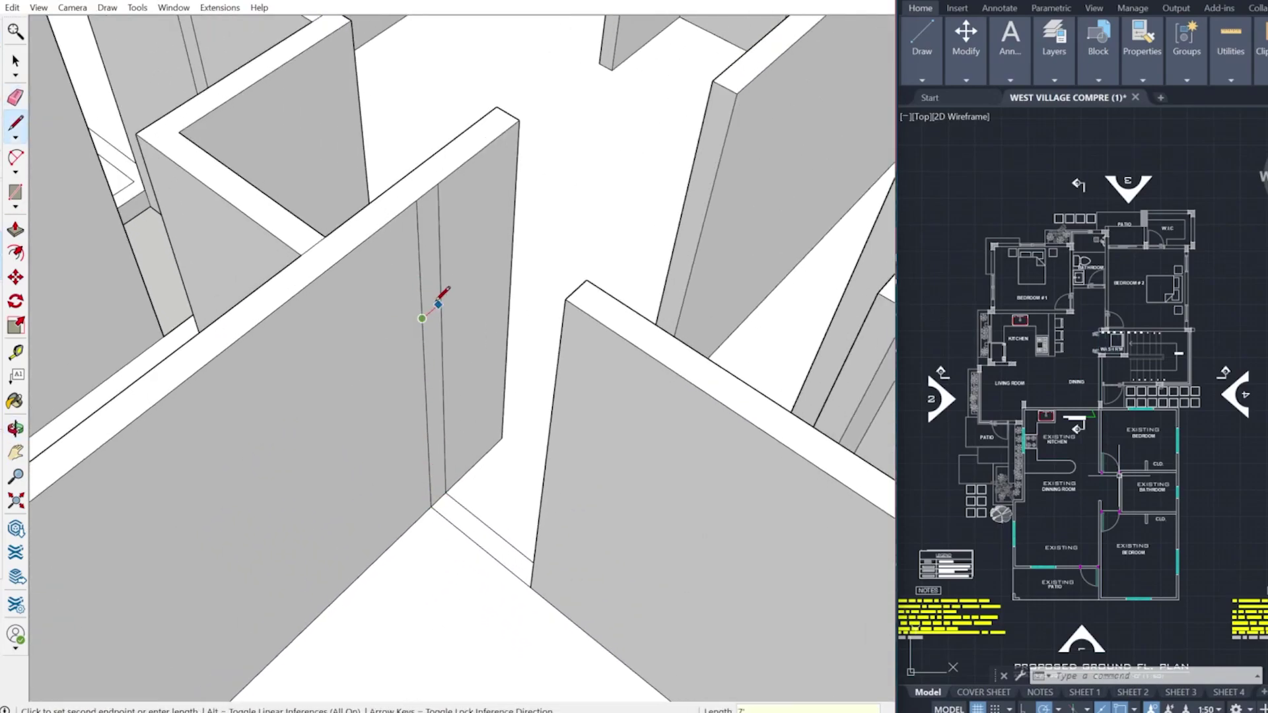
drag(436, 289, 518, 352)
scroll(496, 377, down, 3)
scroll(548, 340, up, 4)
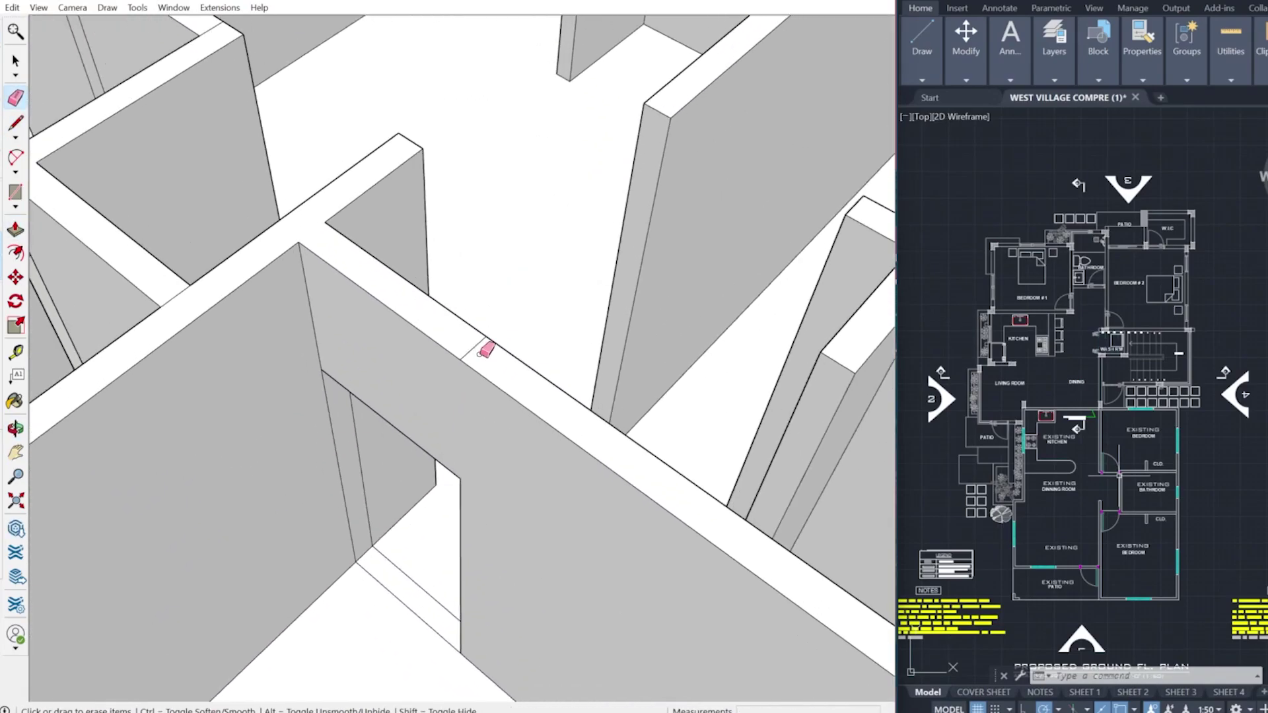
click(478, 353)
Draw a 6" line across the end of the short wall and Push/Pull the upper part across the neighbouring doorway.
scroll(584, 436, down, 5)
middle_drag(595, 398, 683, 378)
scroll(683, 378, up, 2)
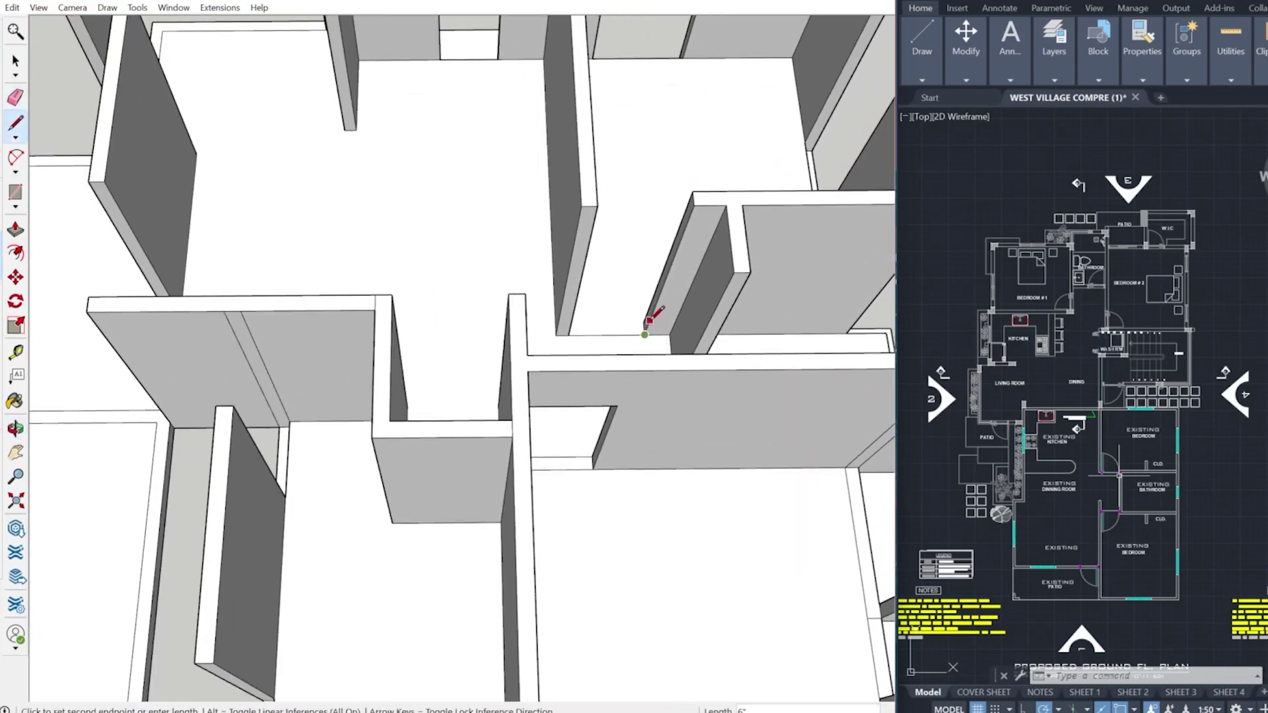
key(p)
drag(683, 223, 595, 215)
Mark the lintel height on the end of the corridor partition with a 6" line and bridge the gap to the opposite wall.
middle_drag(611, 306, 249, 427)
scroll(249, 428, down, 5)
middle_drag(462, 357, 569, 428)
scroll(562, 413, up, 5)
key(l)
click(518, 415)
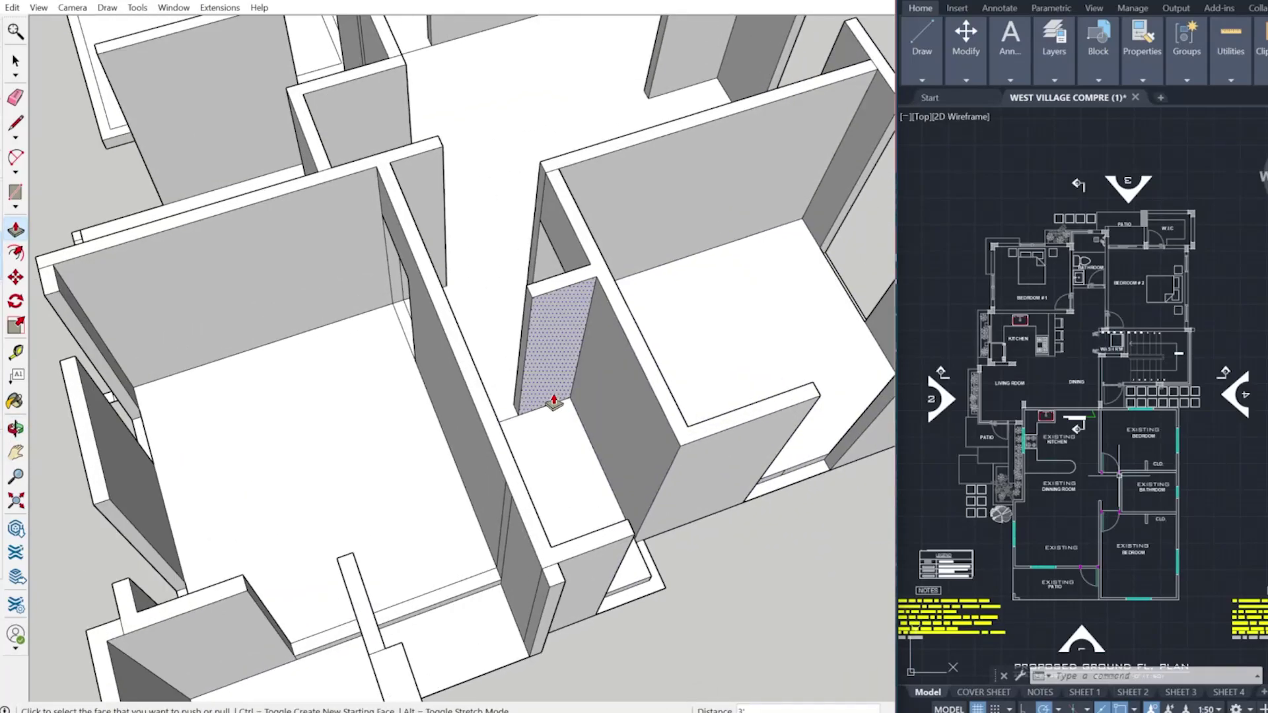
click(528, 337)
scroll(527, 330, up, 2)
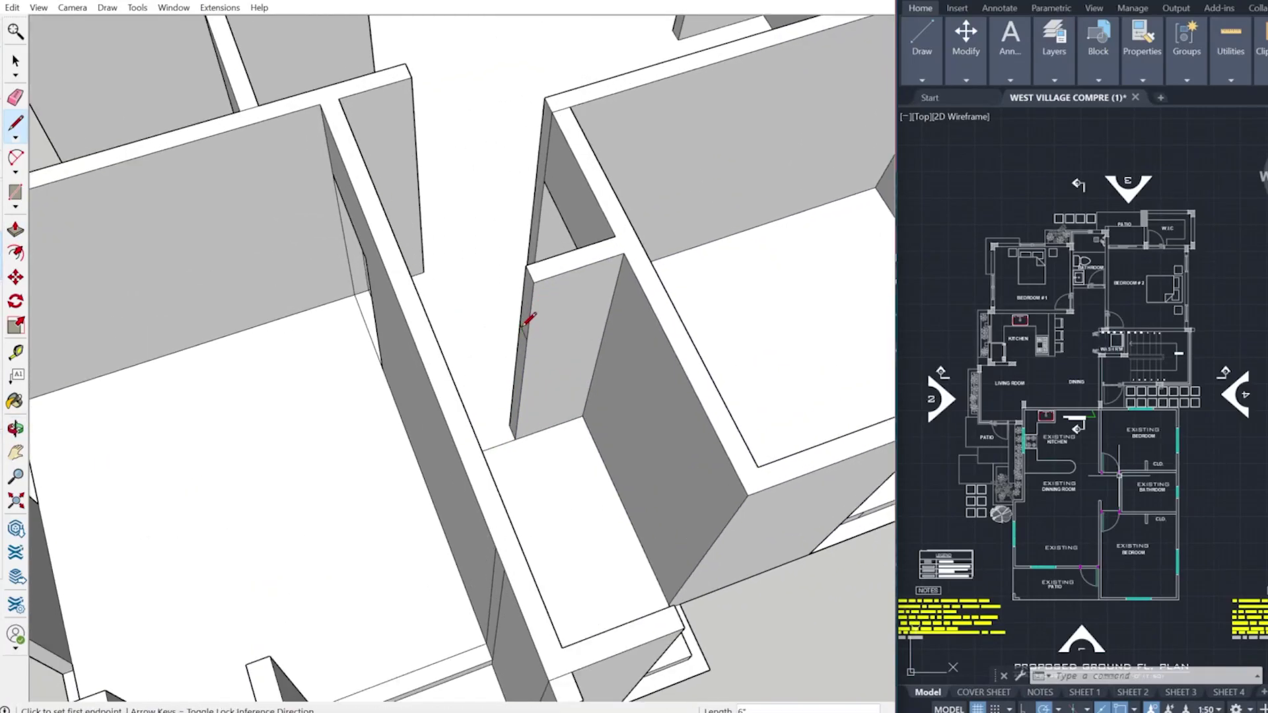
scroll(483, 313, down, 3)
Draw the lower edge of the next lintel as a 6" line across the narrow strip on the long partition.
scroll(479, 515, up, 4)
key(l)
click(478, 513)
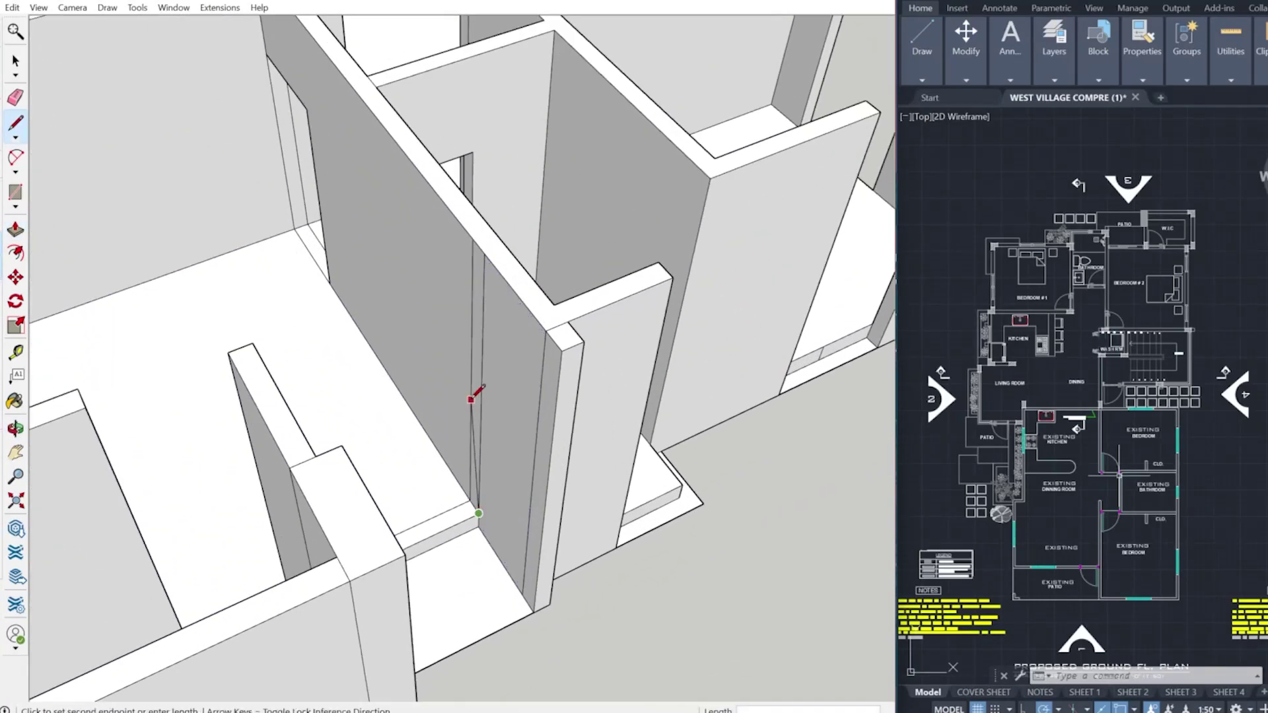
middle_drag(439, 290, 779, 317)
scroll(748, 273, up, 1)
middle_drag(635, 334, 250, 275)
scroll(508, 343, up, 3)
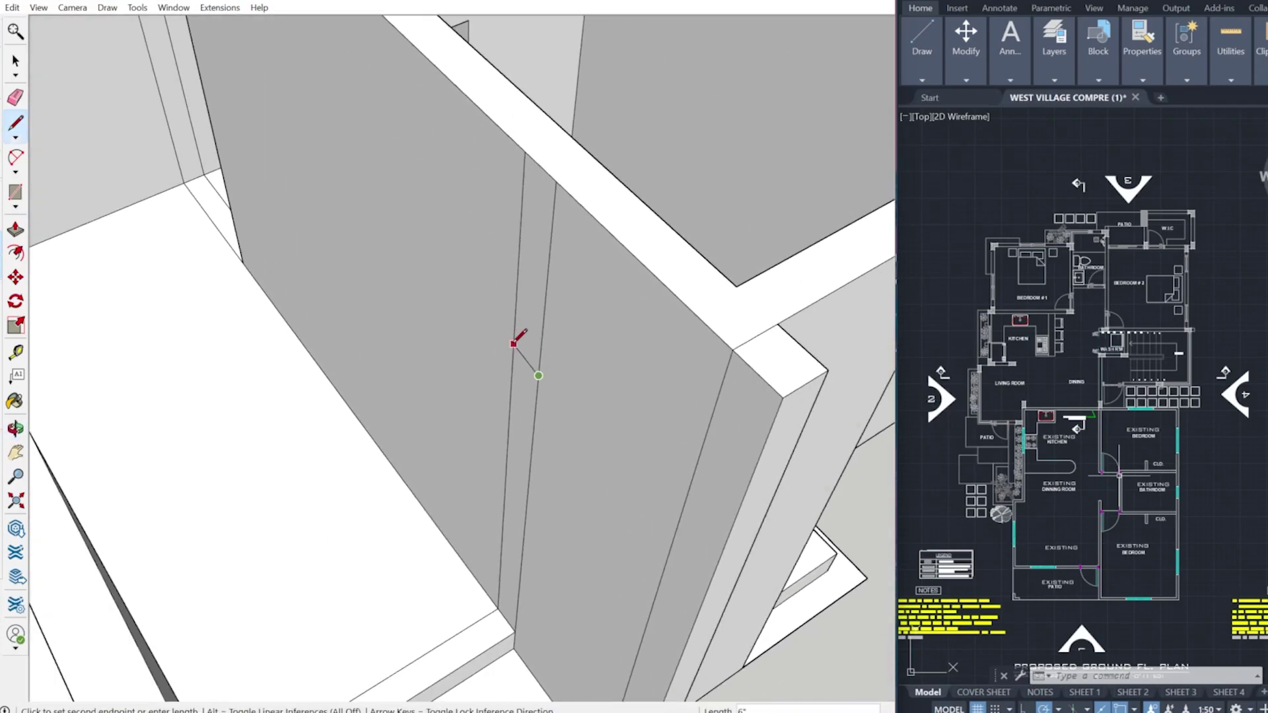
click(514, 346)
Push/Pull the upper part of the narrow strip across the doorway to meet the facing wall.
scroll(502, 544, down, 2)
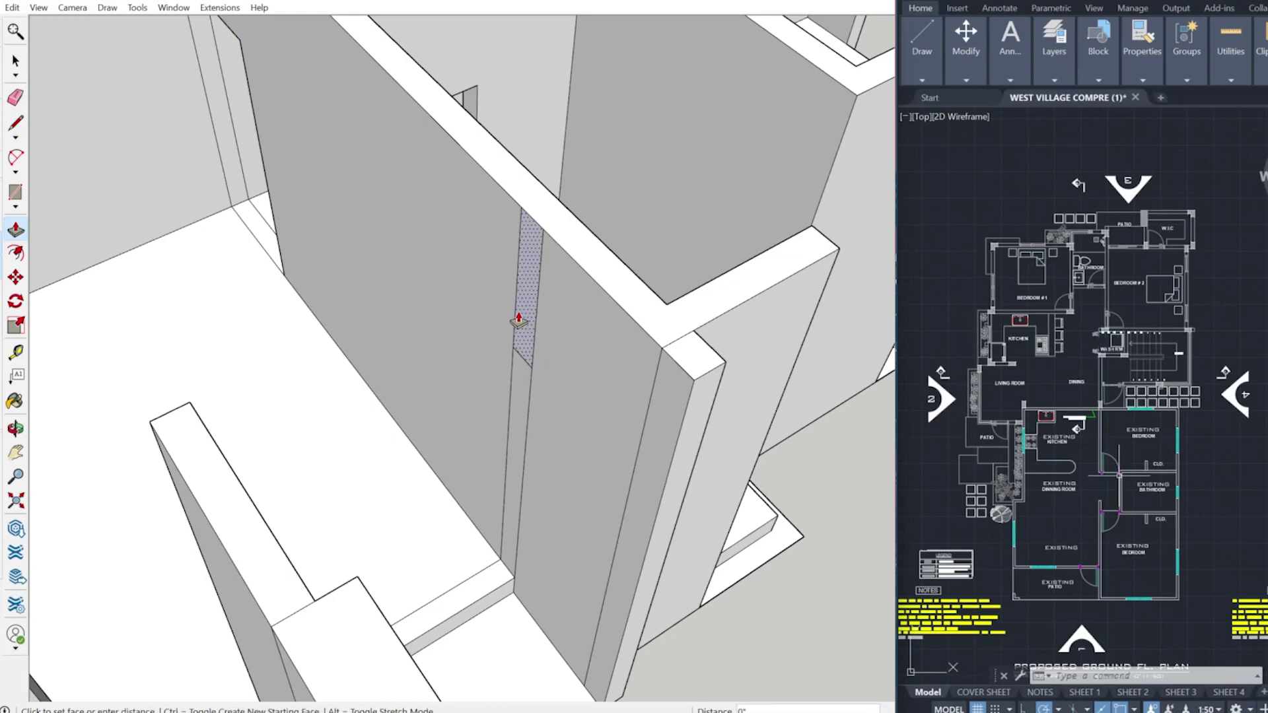
scroll(518, 322, down, 3)
middle_drag(518, 321, 370, 317)
click(340, 405)
middle_drag(339, 405, 652, 495)
click(652, 495)
click(617, 417)
Draw the lintel height line on the small corner room's wall and extend the section above it over the doorway.
scroll(617, 416, down, 3)
middle_drag(617, 416, 366, 400)
key(l)
click(447, 601)
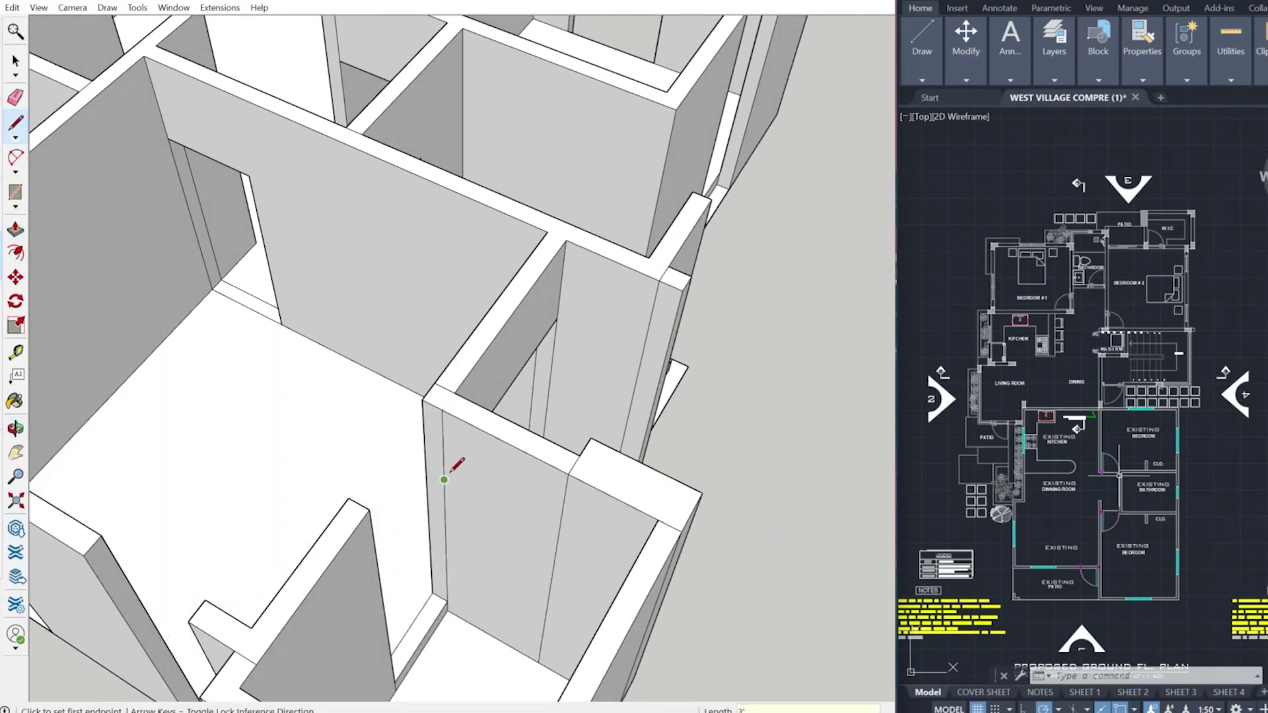
double_click(433, 469)
scroll(437, 462, down, 3)
mouse_move(441, 456)
middle_down()
mouse_move(399, 470)
mouse_move(342, 543)
middle_up()
Erase the leftover edges around the small corner room and repeat the Push/Pull on the adjacent strip.
key(e)
scroll(342, 571, down, 3)
middle_drag(354, 595, 461, 595)
scroll(410, 596, up, 3)
key(p)
double_click(388, 597)
scroll(341, 601, down, 3)
middle_drag(326, 603, 694, 569)
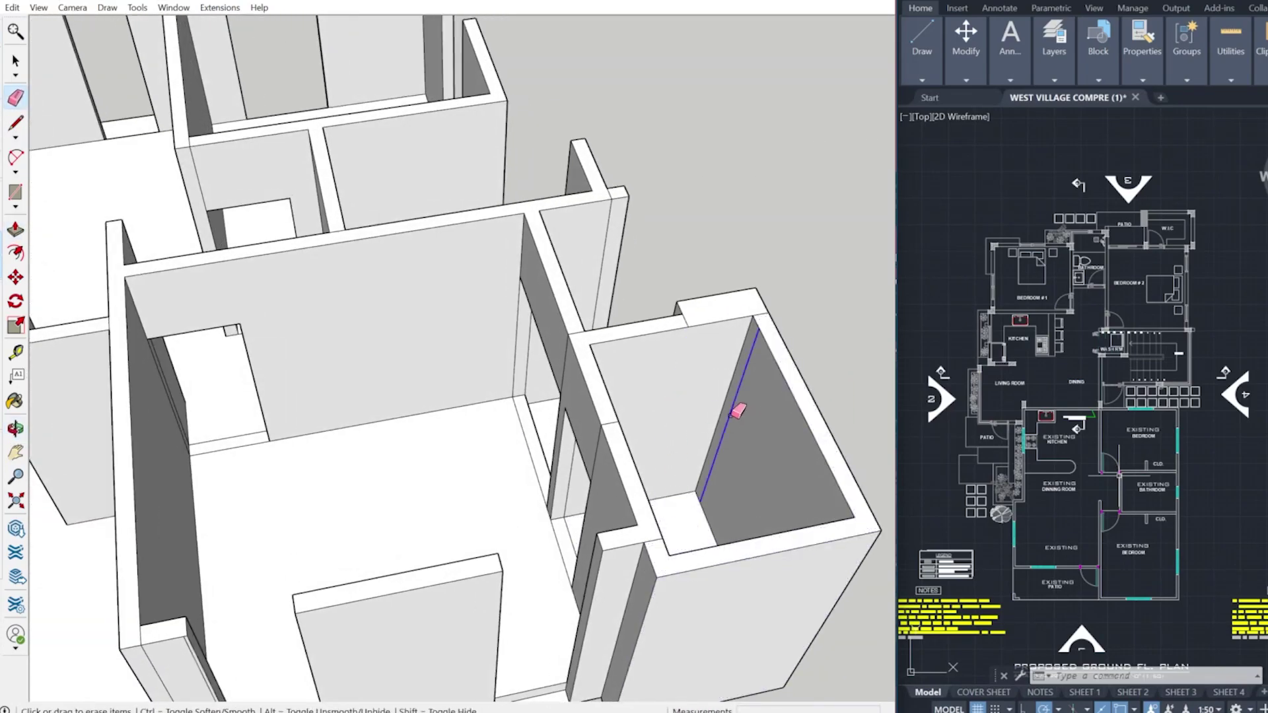
Draw a 6" lintel line across the narrow wall strip, Push/Pull the section above it over the doorway, and erase the leftover edge.
scroll(598, 463, down, 5)
middle_drag(317, 525, 473, 524)
scroll(426, 561, up, 5)
key(p)
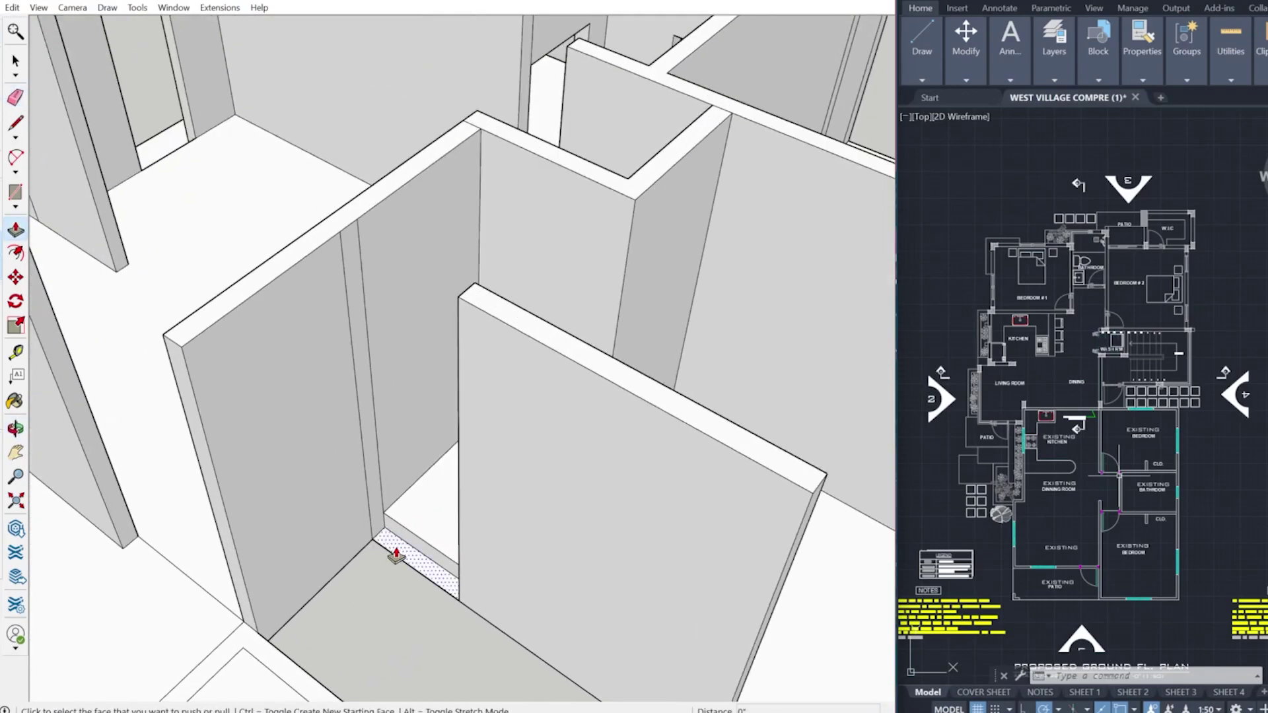
middle_drag(395, 556, 327, 518)
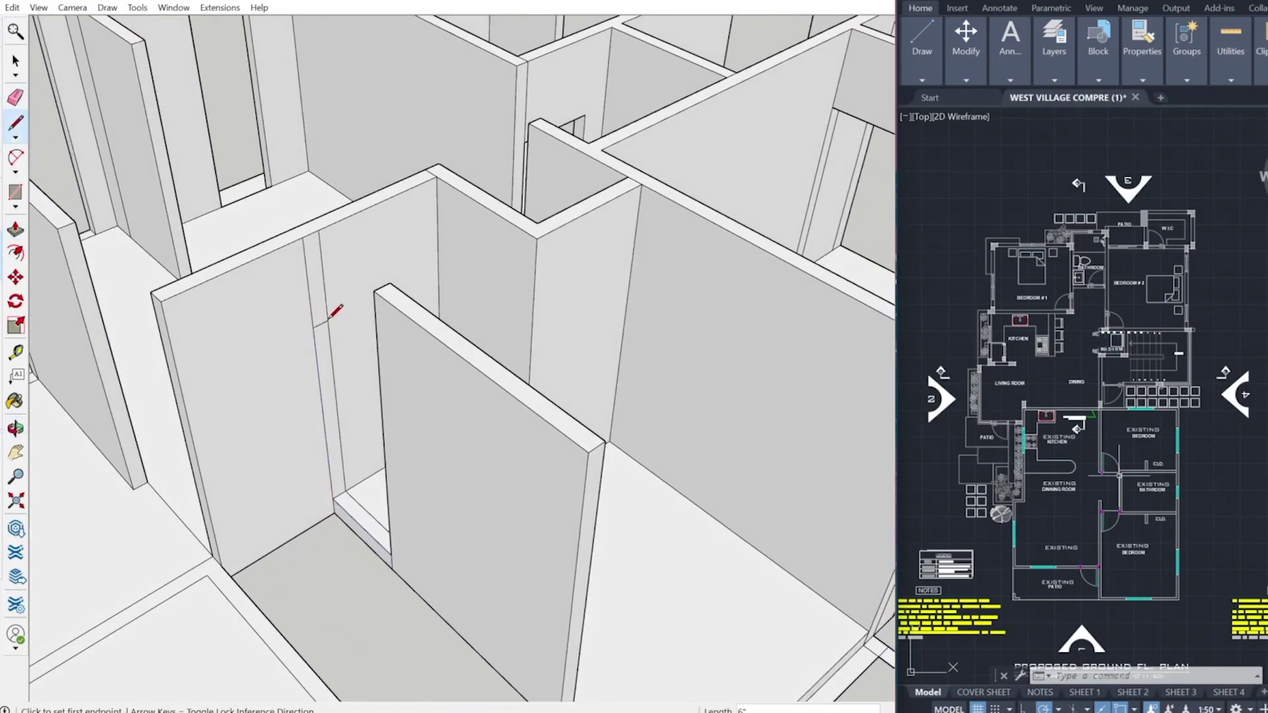
key(p)
drag(322, 299, 377, 306)
middle_drag(378, 311, 448, 370)
key(e)
click(449, 364)
Push/Pull the upper part of the living room's end wall over the patio doorway to the start of the low wall.
scroll(523, 529, down, 5)
middle_drag(546, 517, 466, 592)
scroll(363, 357, up, 5)
middle_drag(368, 354, 677, 415)
scroll(679, 416, down, 4)
scroll(518, 631, up, 4)
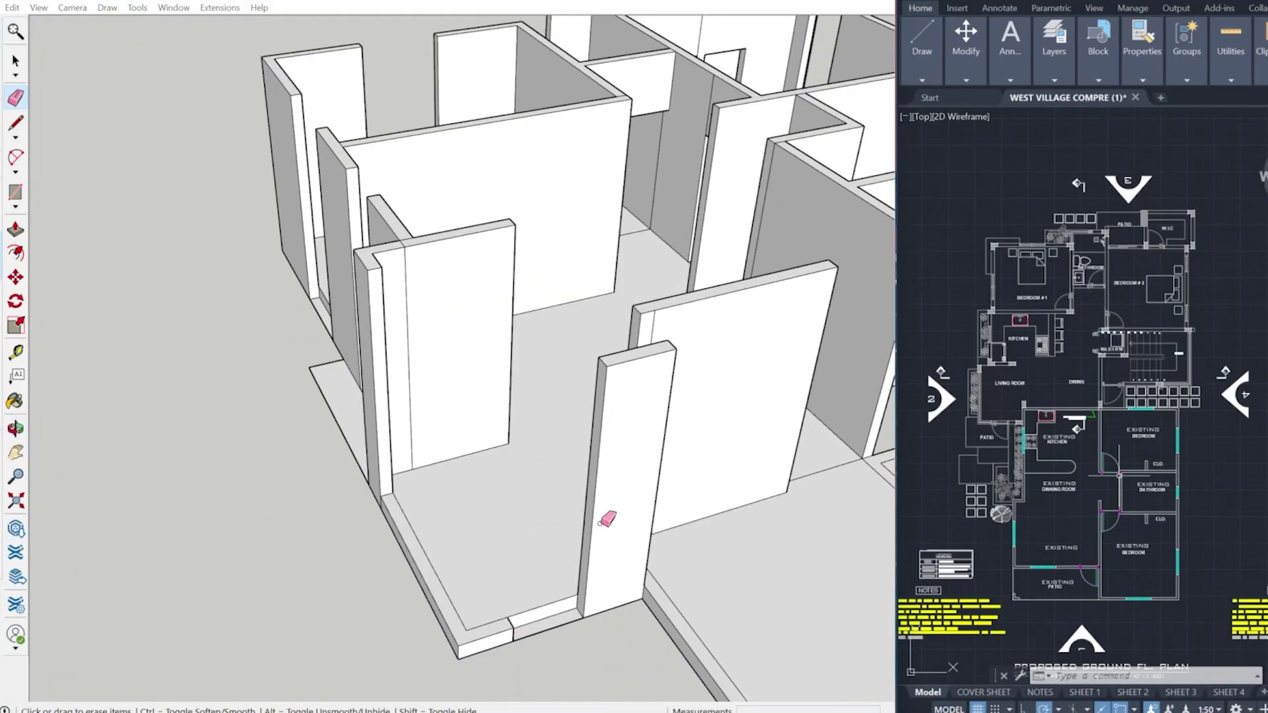
scroll(976, 414, up, 8)
scroll(1065, 422, down, 4)
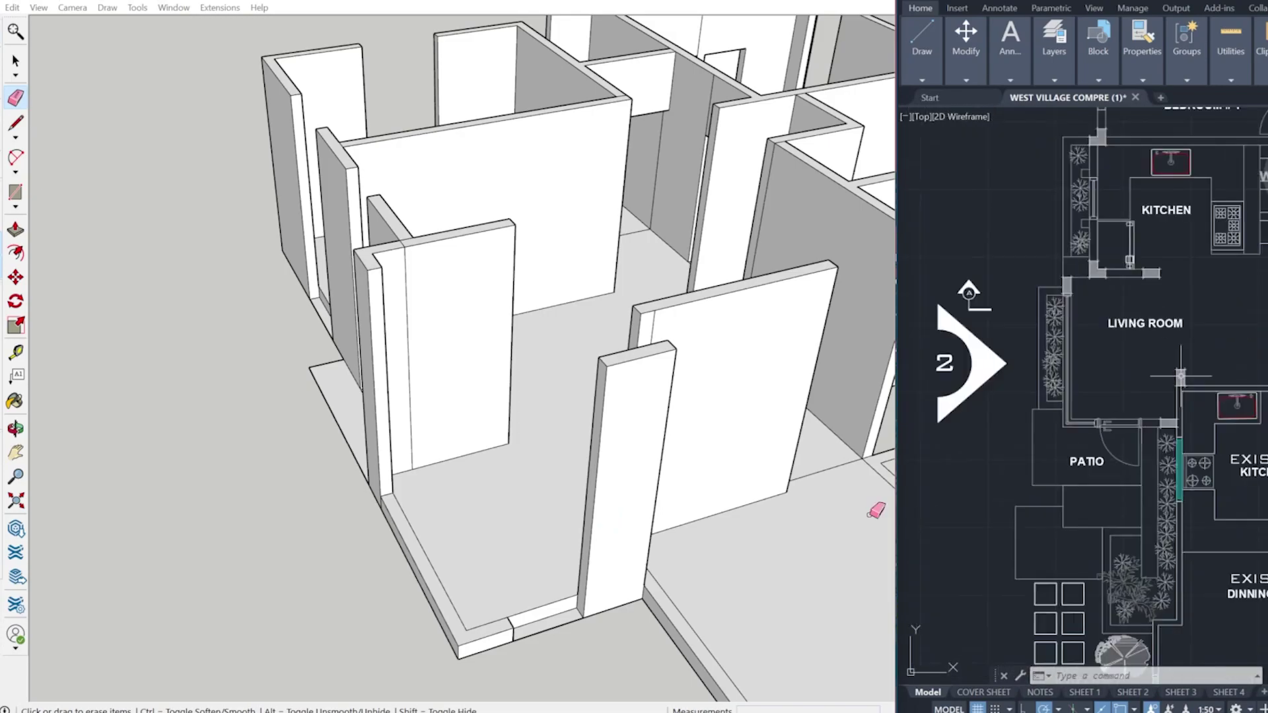
scroll(552, 631, up, 3)
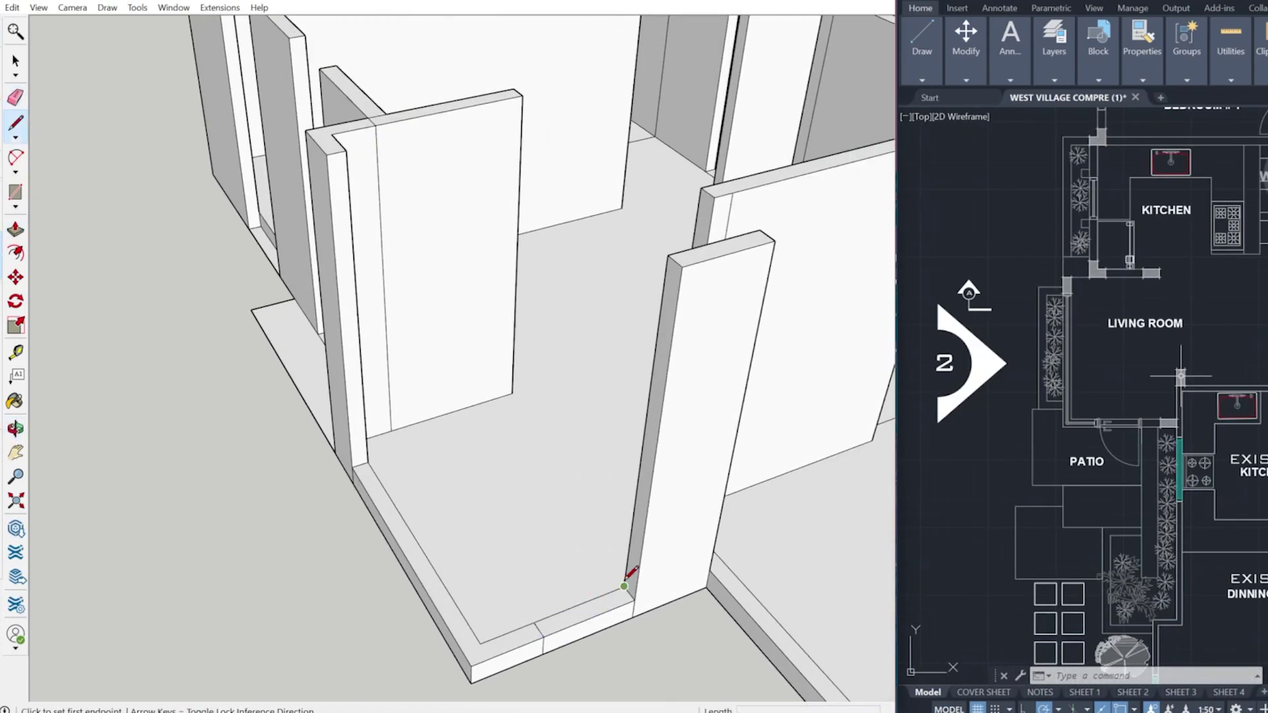
key(p)
click(665, 347)
click(543, 638)
click(520, 640)
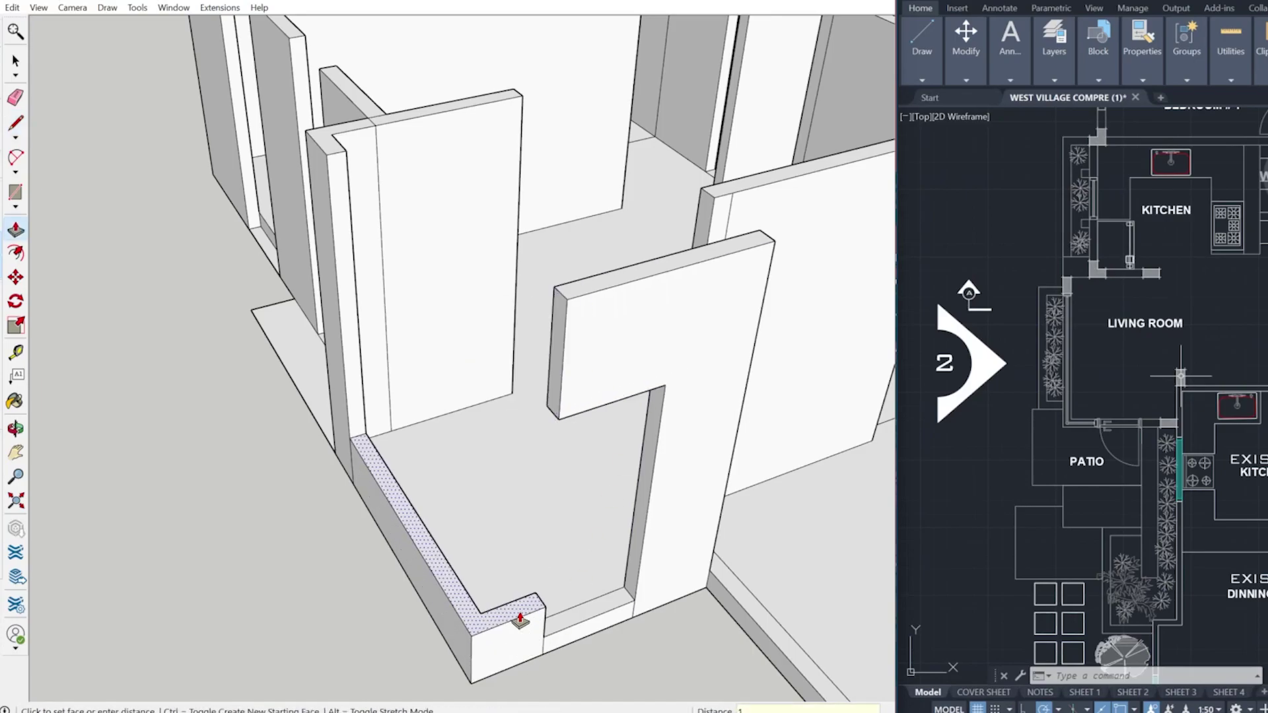
key(space)
Examine the elevation drawings for the opening heights at the living room corner.
scroll(438, 580, down, 2)
scroll(1008, 482, down, 5)
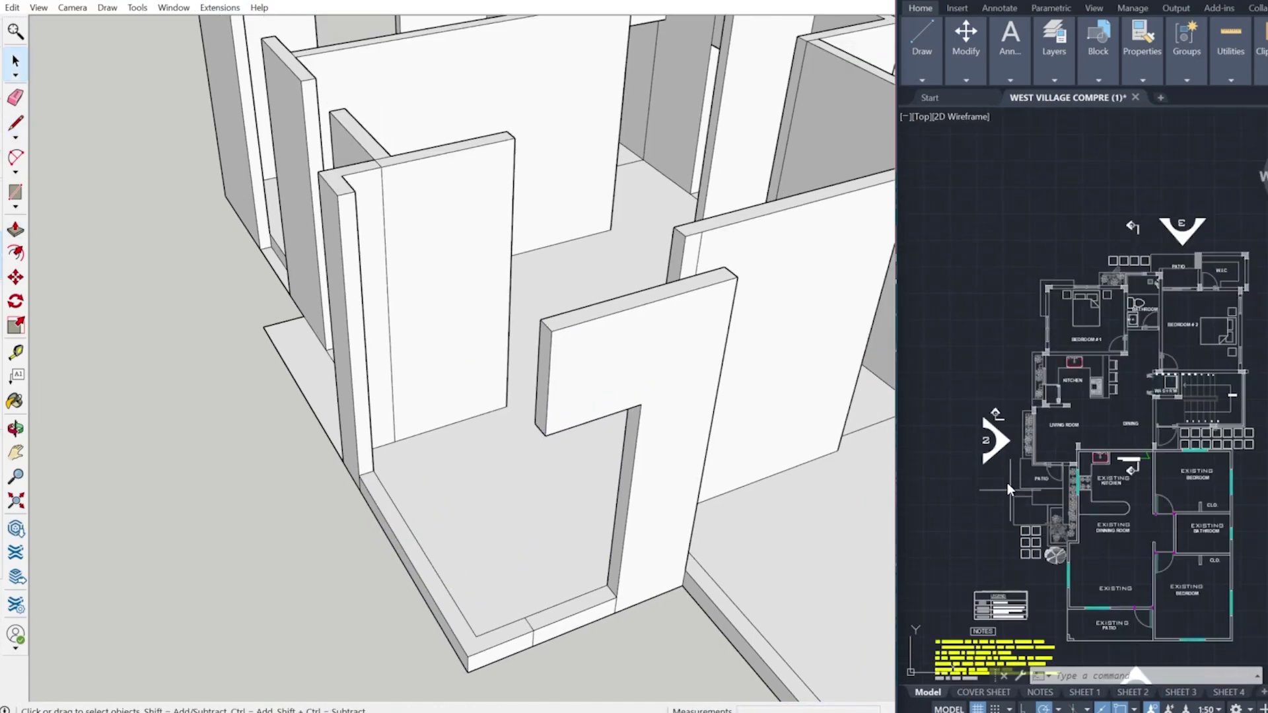
scroll(1007, 482, down, 3)
scroll(1085, 581, up, 6)
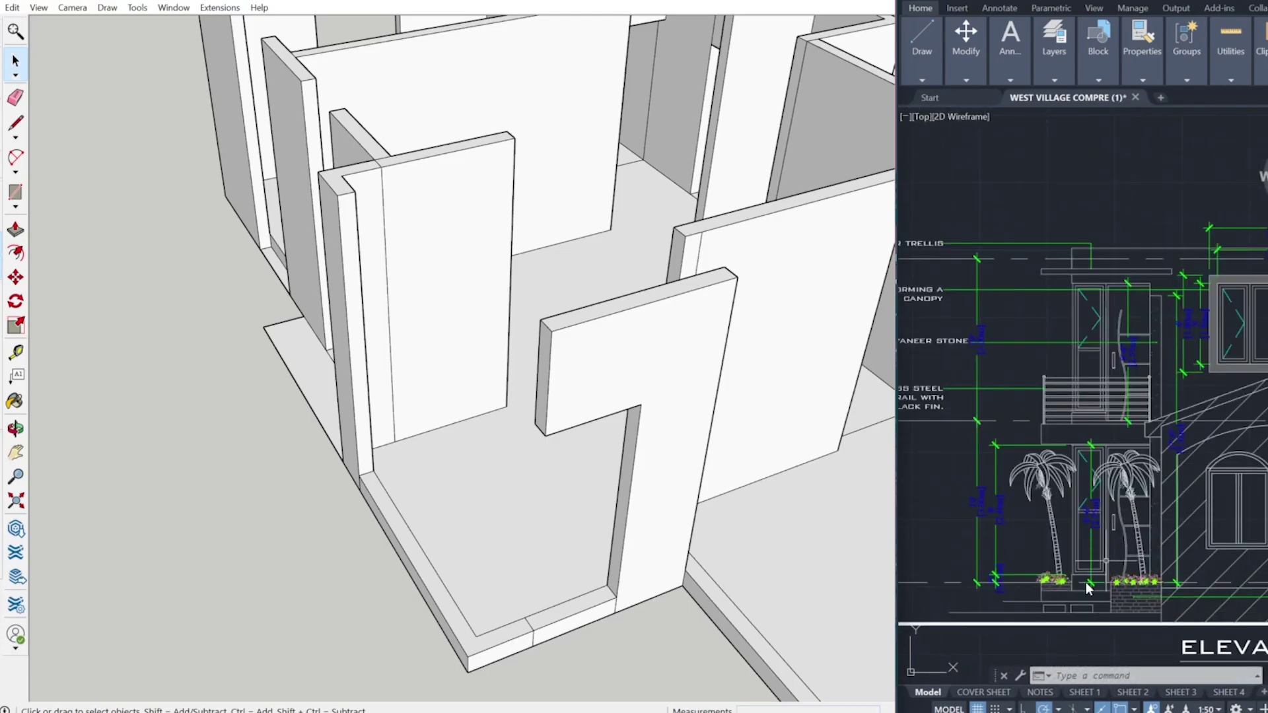
scroll(1071, 561, down, 5)
scroll(1115, 469, up, 8)
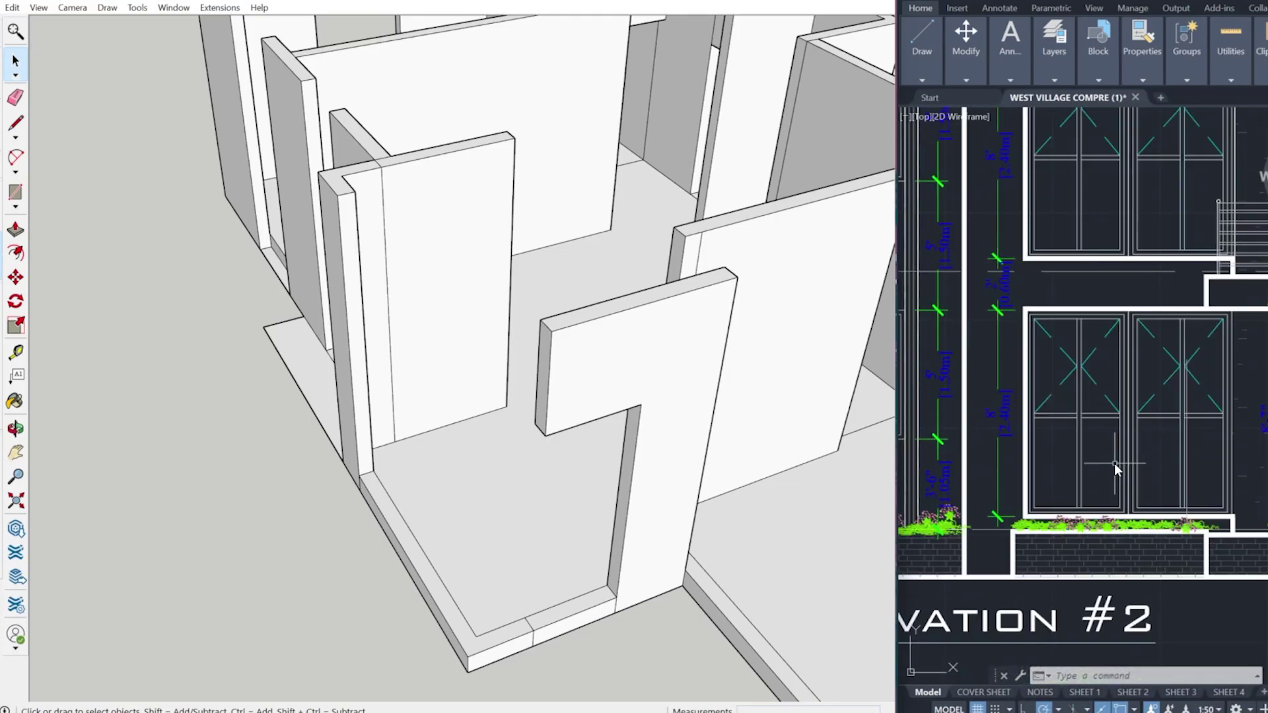
scroll(1104, 390, down, 6)
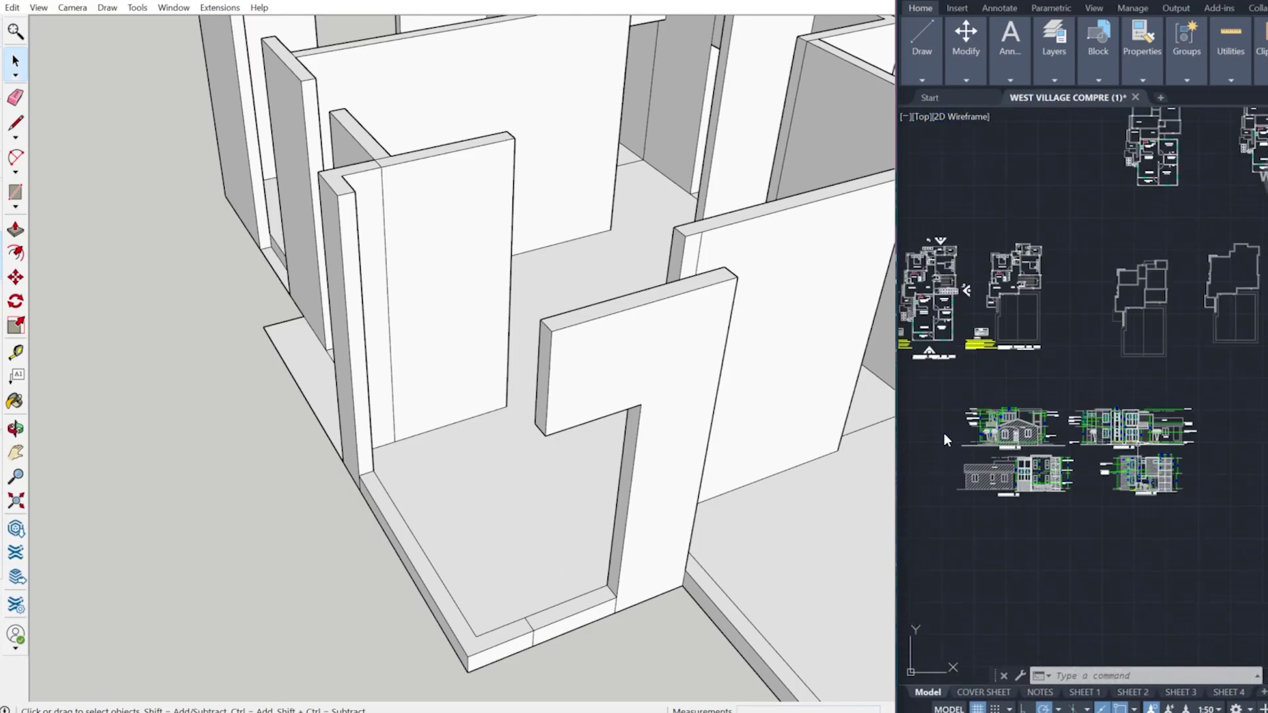
scroll(1019, 418, up, 7)
Push/Pull the end face of the patio door lintel out to the outer corner of the low wall.
mouse_move(603, 499)
middle_down()
mouse_move(540, 425)
mouse_move(569, 294)
middle_up()
key(p)
click(551, 266)
click(460, 672)
Extend the lintel from the outer corner along the low wall to the facing wall end and erase the leftover edge.
middle_drag(403, 522, 441, 586)
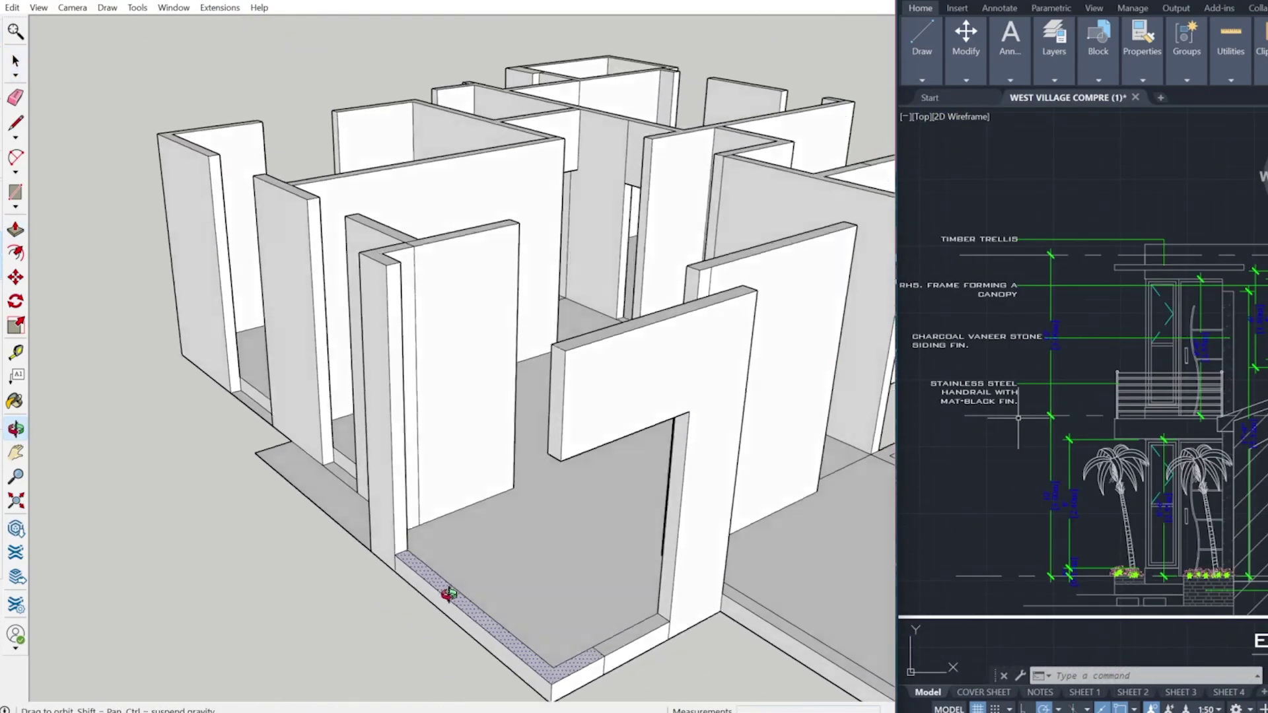
scroll(442, 582, up, 4)
key(l)
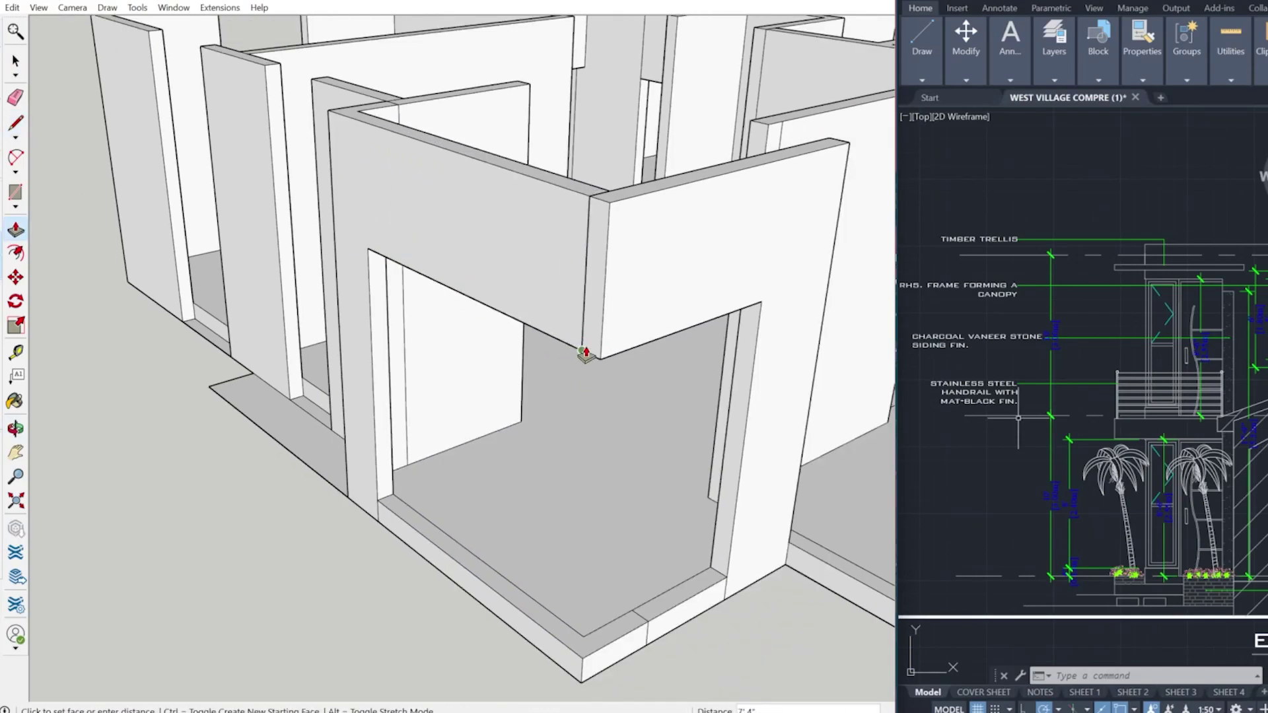
key(e)
click(584, 350)
Examine Elevation #2 for the sill and opening heights of the side facade windows.
scroll(568, 348, down, 4)
mouse_move(528, 357)
middle_down()
mouse_move(510, 342)
mouse_move(838, 269)
mouse_move(613, 451)
mouse_move(617, 502)
middle_up()
scroll(1004, 421, down, 5)
scroll(1041, 364, down, 3)
scroll(1134, 392, up, 8)
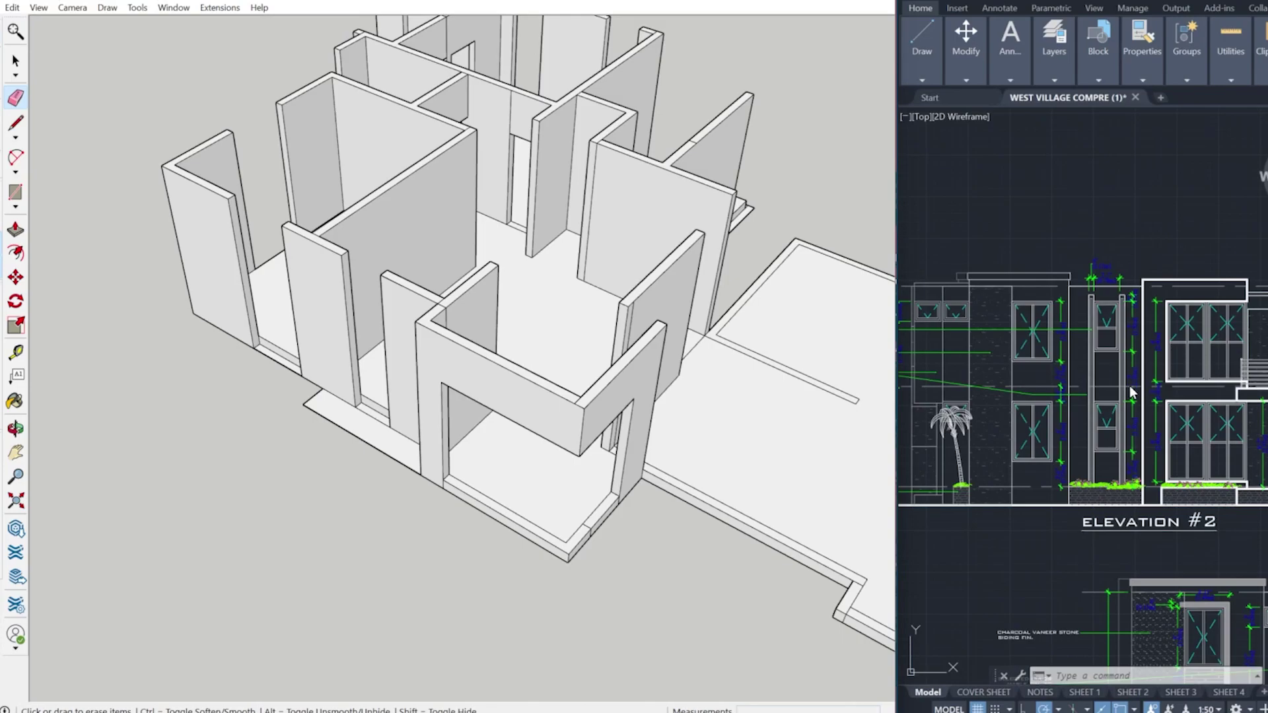
scroll(1060, 477, up, 3)
scroll(1145, 492, down, 1)
scroll(1144, 492, down, 6)
scroll(1178, 418, up, 8)
scroll(1178, 416, down, 2)
scroll(370, 395, up, 1)
middle_drag(370, 395, 389, 373)
scroll(1057, 446, up, 3)
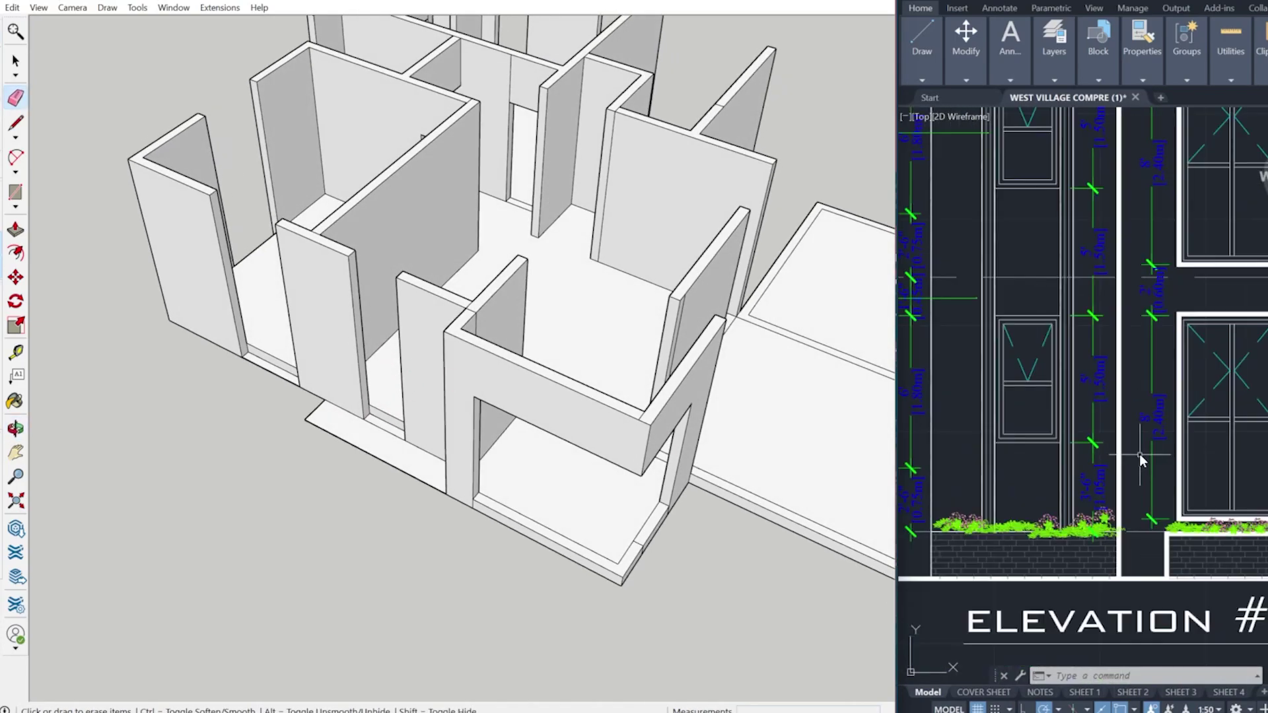
Raise the narrow side window's sill 3'6" and the wider window's sill 2'6", and erase the leftover edges.
scroll(380, 419, up, 2)
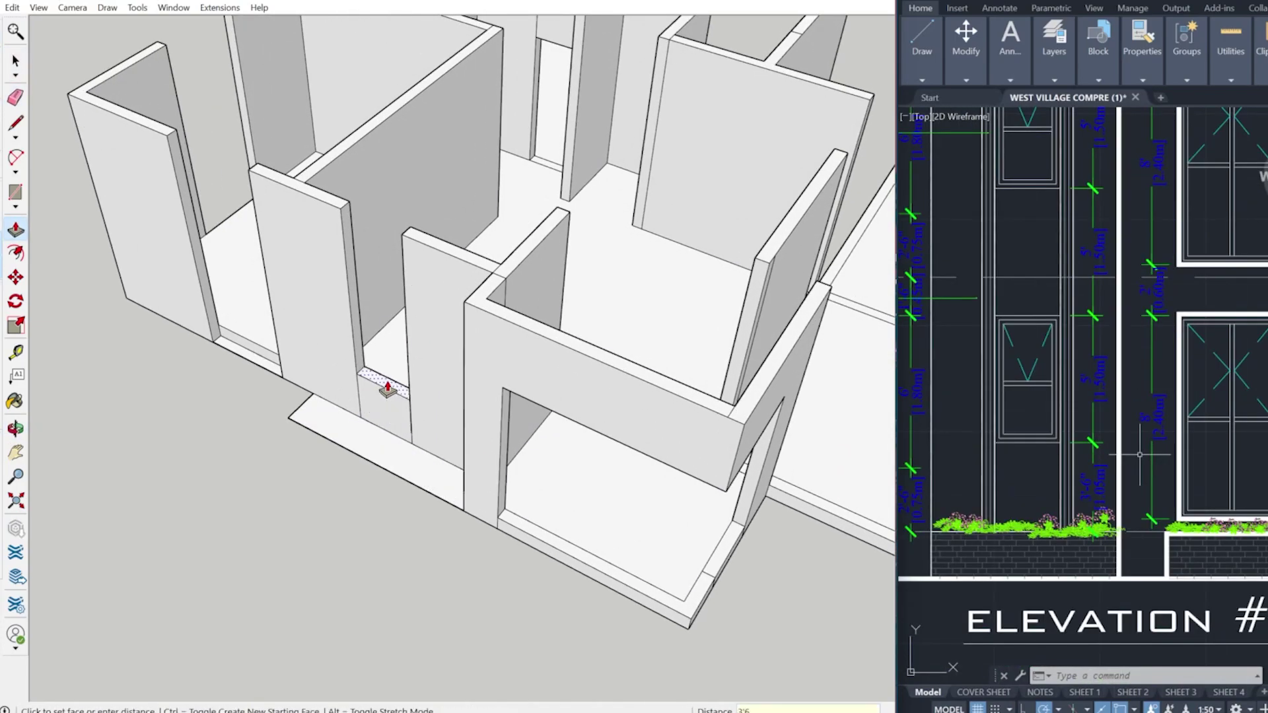
scroll(1064, 430, up, 3)
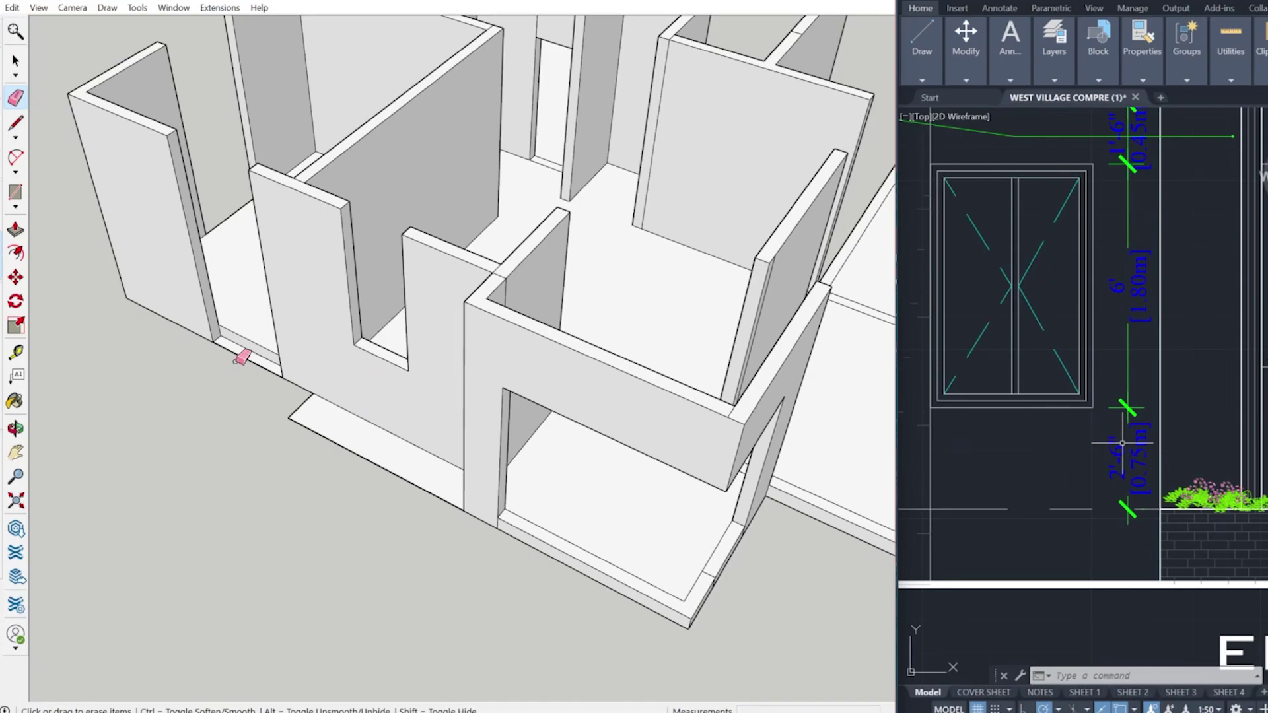
click(278, 360)
click(211, 335)
Draw the 5' window height line on the narrow opening's jamb and Push/Pull the section above it across the opening.
mouse_move(284, 350)
middle_down()
mouse_move(371, 320)
mouse_move(429, 171)
middle_up()
scroll(955, 520, down, 3)
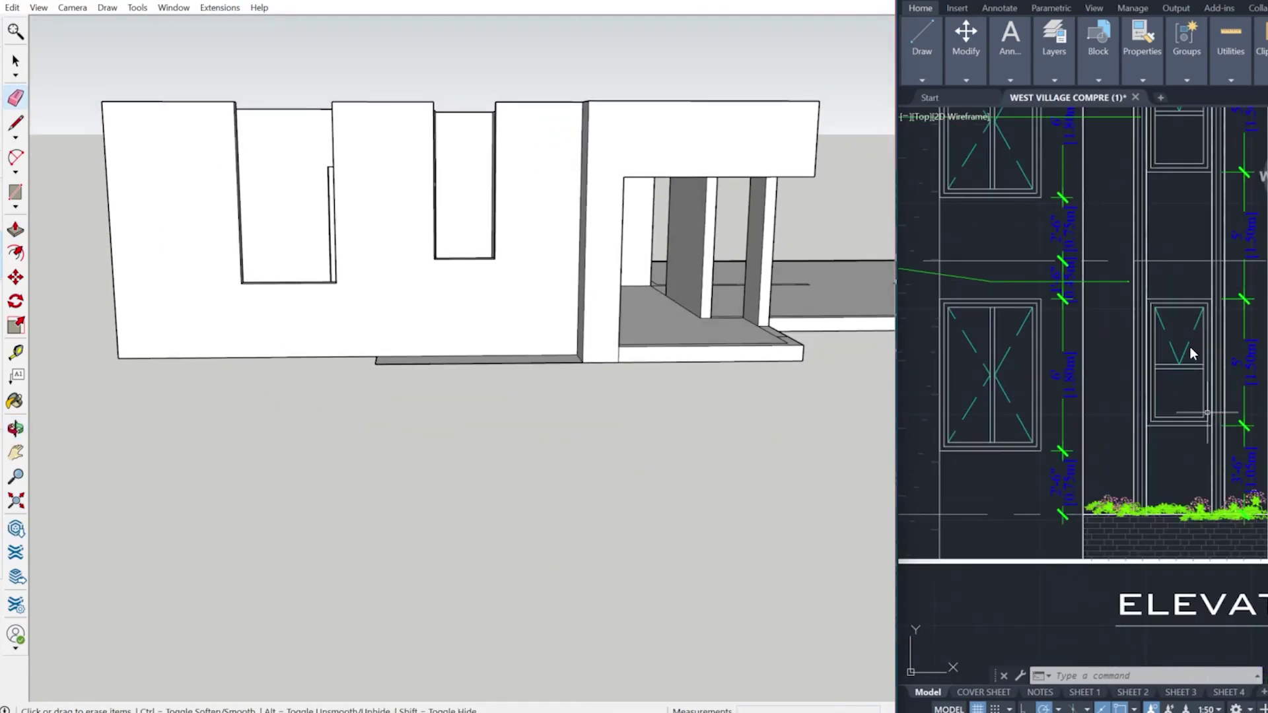
mouse_move(449, 256)
middle_down()
mouse_move(428, 334)
mouse_move(561, 370)
mouse_move(651, 423)
middle_up()
key(l)
click(576, 373)
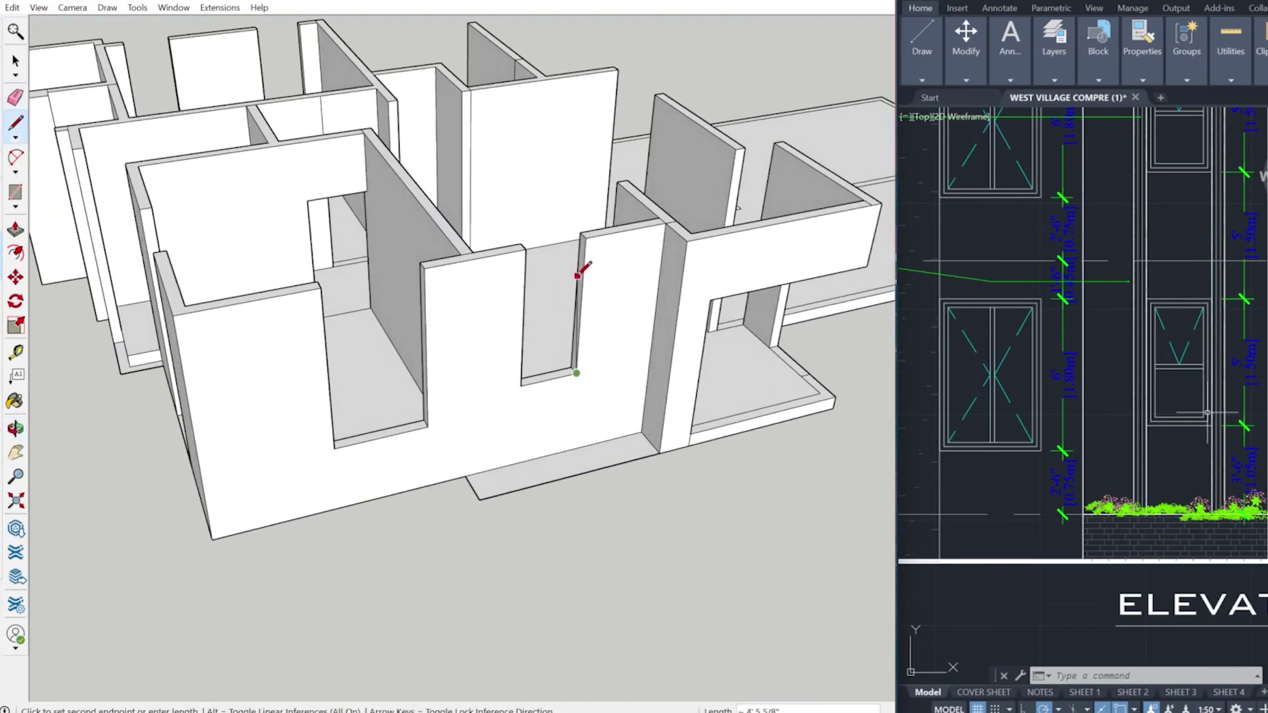
scroll(584, 271, up, 3)
click(577, 263)
key(p)
click(579, 252)
click(481, 258)
Mark the head height on the wider window's jamb and Push/Pull the section above it 4' across the opening.
middle_drag(363, 498, 421, 458)
key(l)
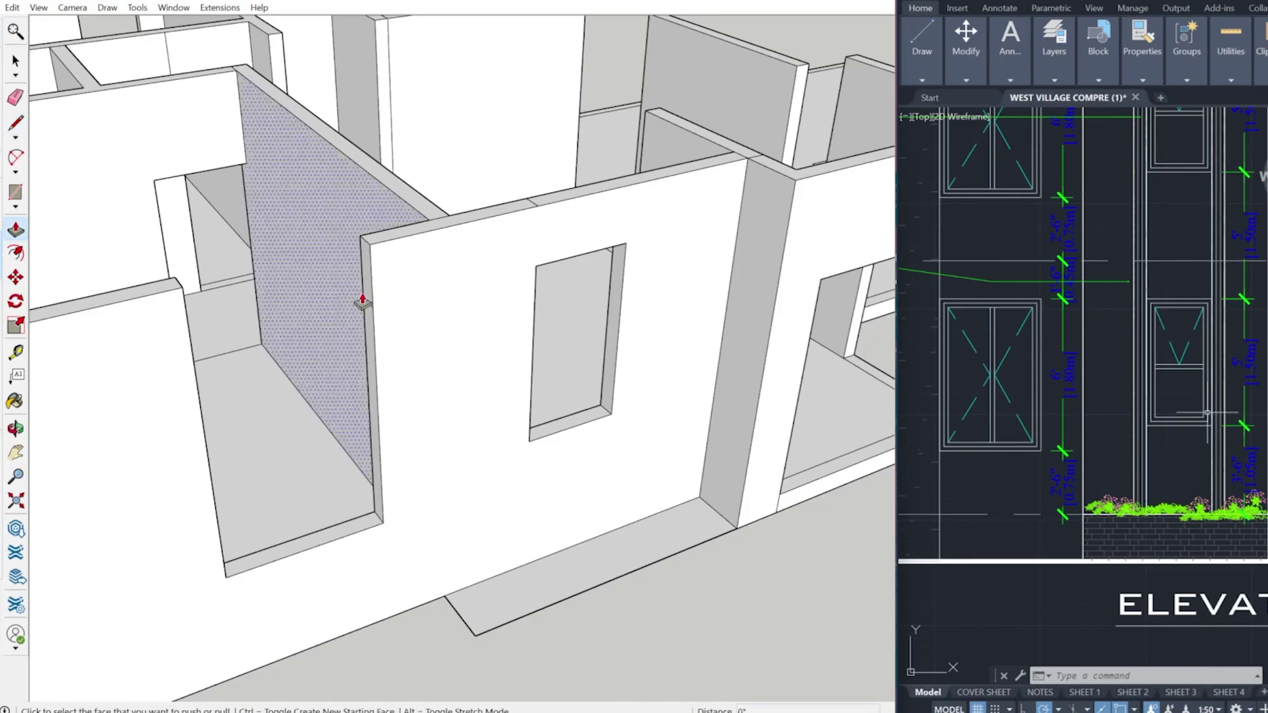
click(362, 304)
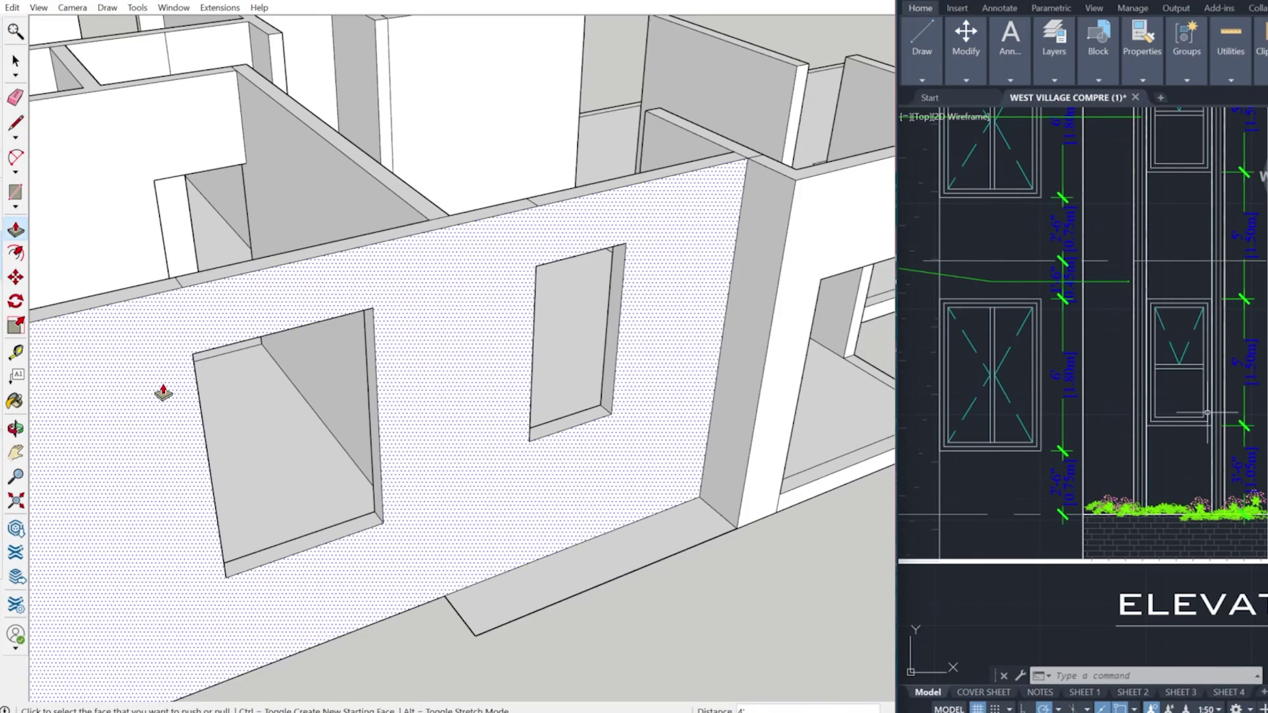
Raise the sill of the adjoining end wall's opening 8", extend it to the neighbouring window's sill height, and erase the leftover edges.
scroll(542, 439, down, 6)
middle_drag(423, 567, 601, 568)
scroll(414, 588, up, 5)
click(415, 579)
text(8)
key(Return)
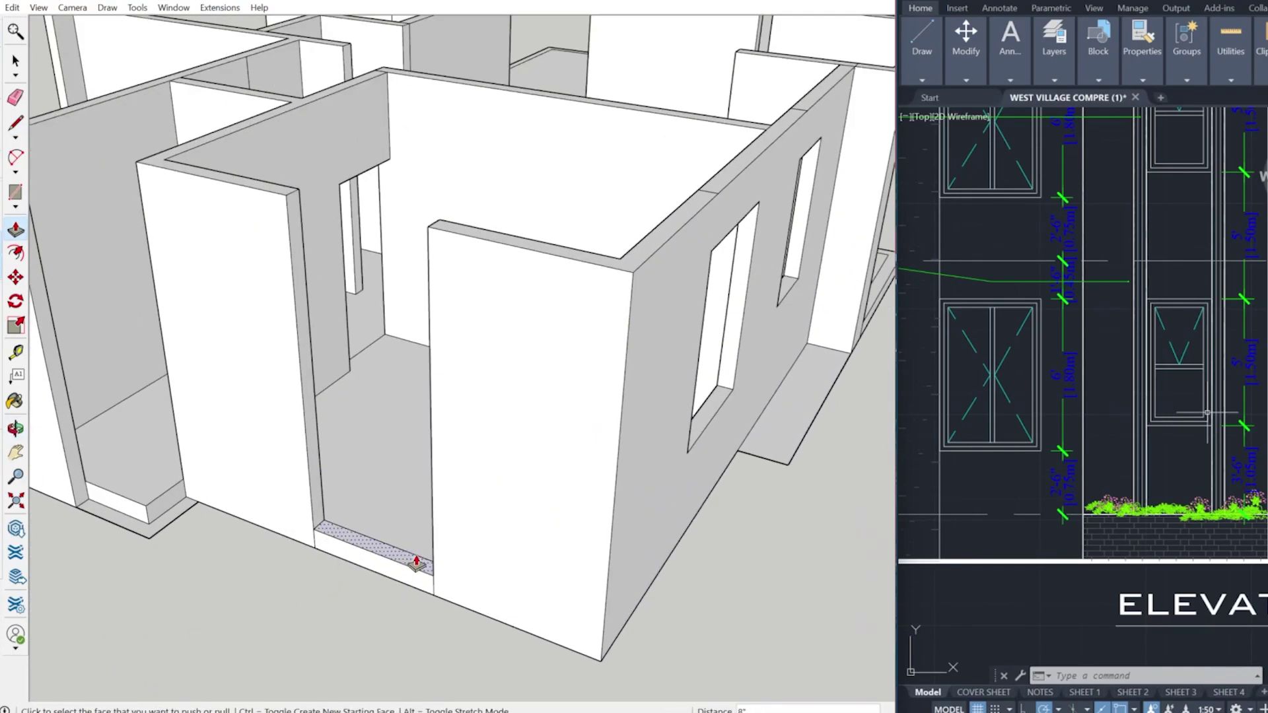
scroll(416, 565, down, 3)
click(416, 565)
click(613, 485)
middle_drag(484, 570, 497, 532)
key(e)
Check the end facade against Elevation #3 and erase the leftover vertical edge on the corner wall's outer face.
scroll(218, 502, down, 1)
shift+middle_drag(198, 499, 297, 519)
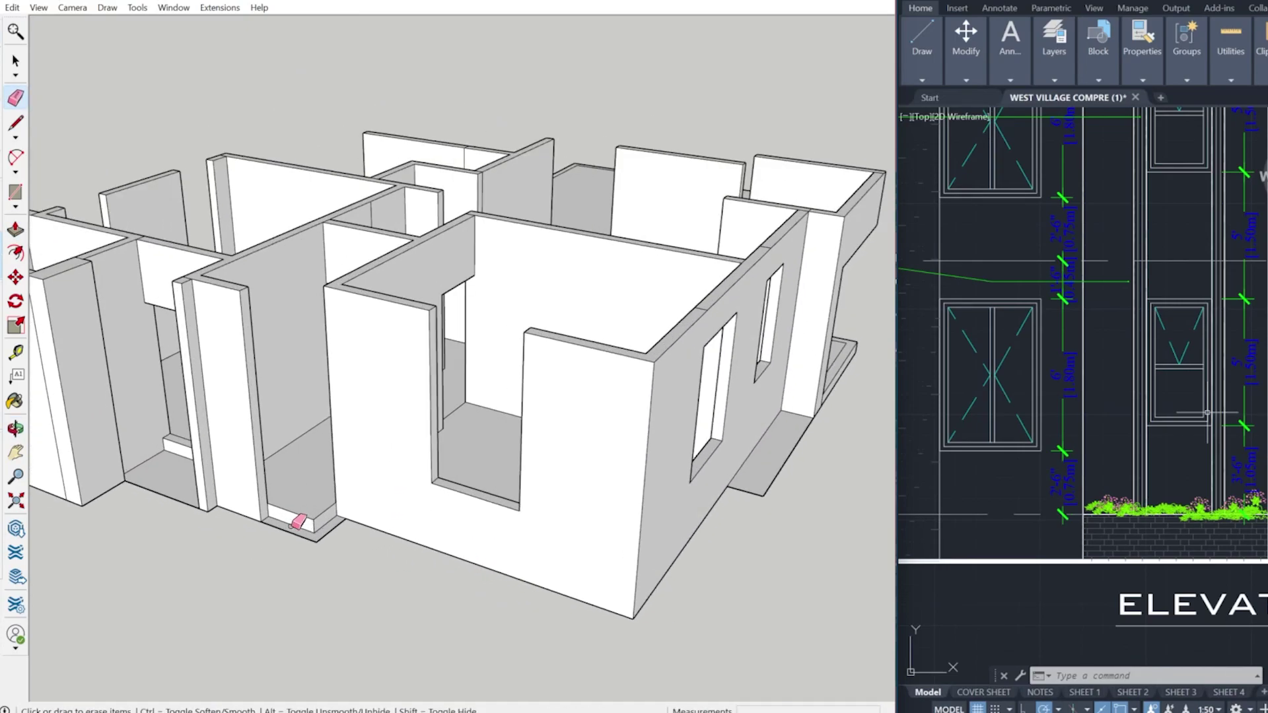
scroll(298, 528, up, 4)
key(p)
scroll(1109, 455, down, 8)
scroll(589, 493, down, 4)
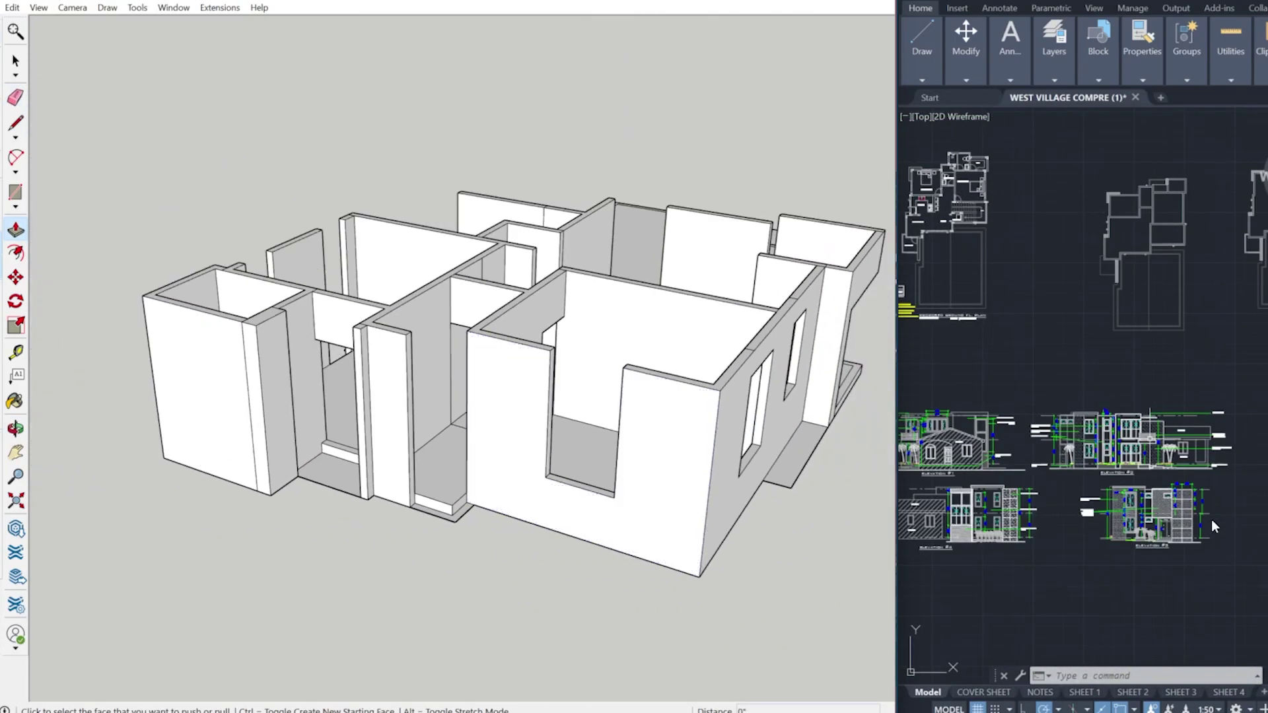
scroll(1164, 529, up, 9)
scroll(1164, 537, down, 5)
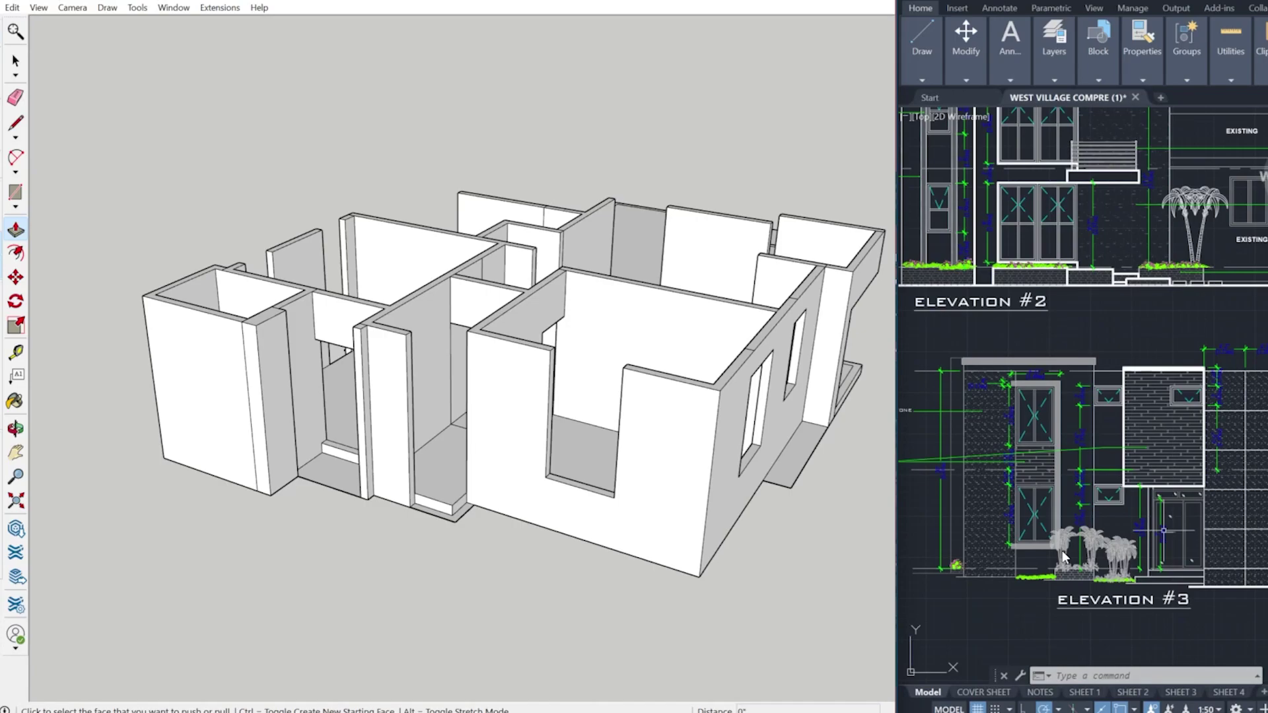
middle_drag(441, 573, 695, 427)
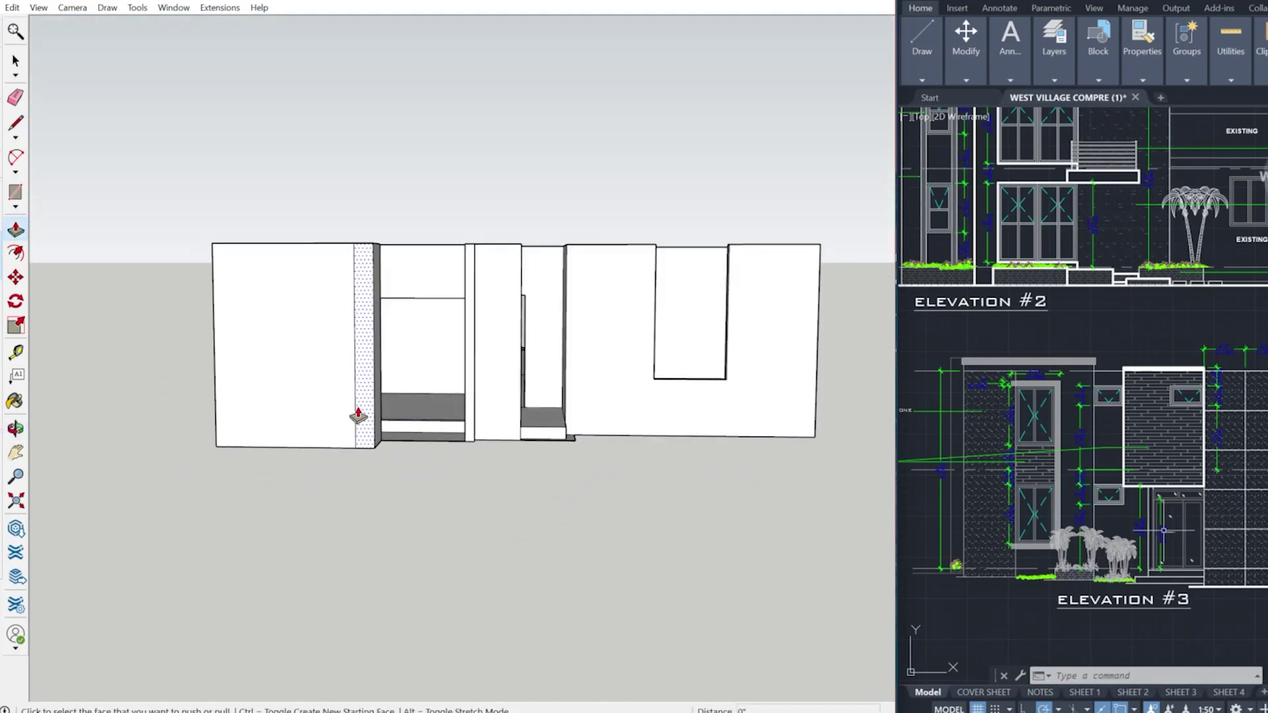
key(e)
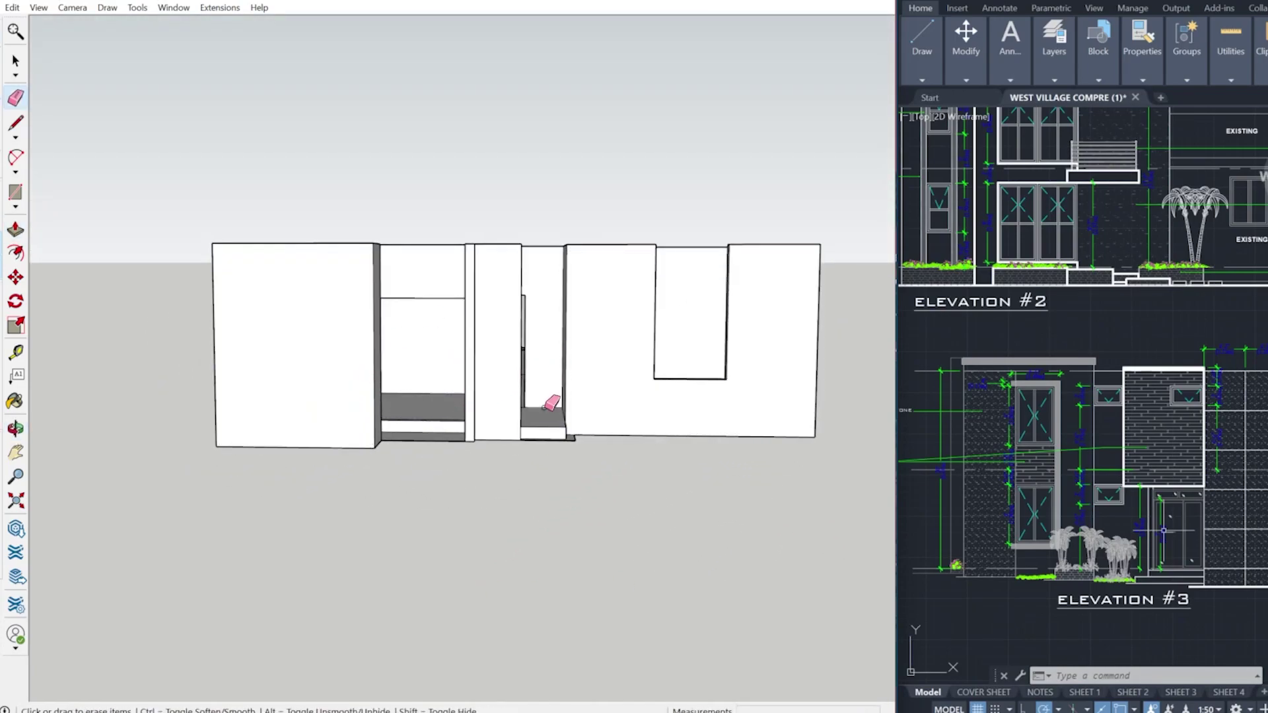
Measure the small high window's sill height above floor level in Elevation #3 with a temporary line.
mouse_move(546, 431)
middle_down()
mouse_move(540, 459)
mouse_move(464, 493)
mouse_move(469, 526)
middle_up()
scroll(465, 493, up, 3)
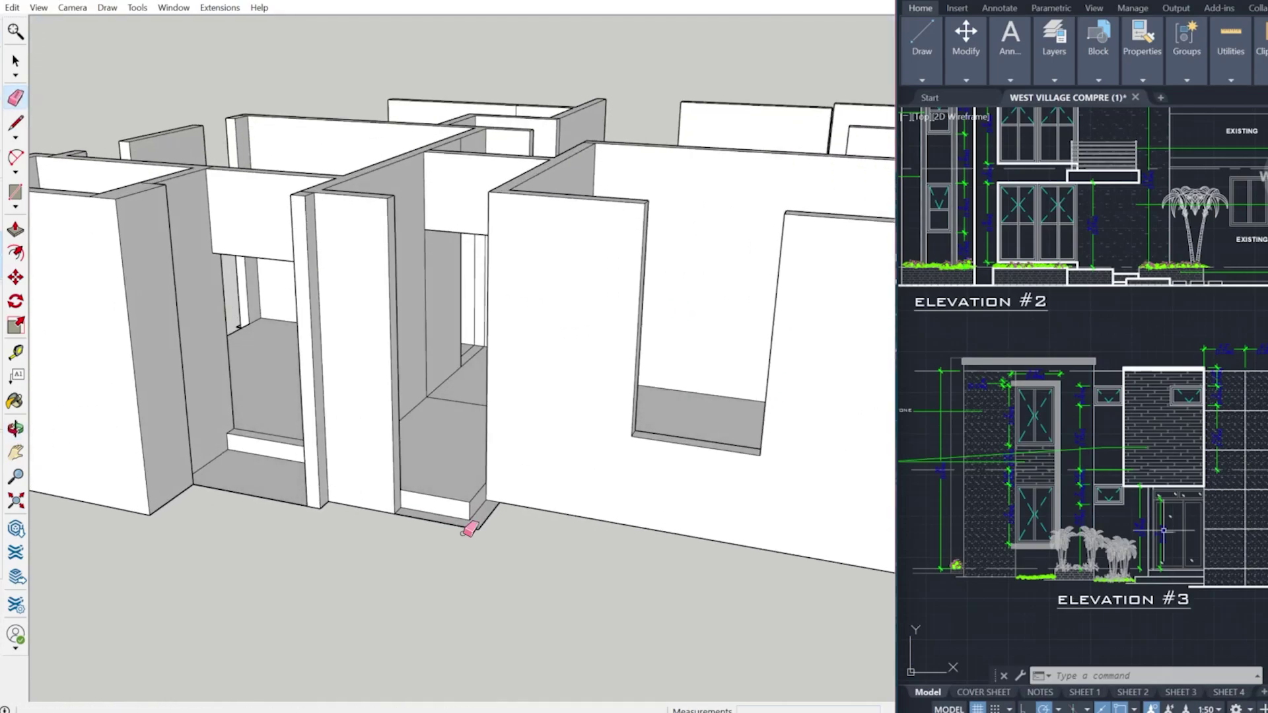
scroll(1151, 560, up, 5)
scroll(1080, 540, up, 2)
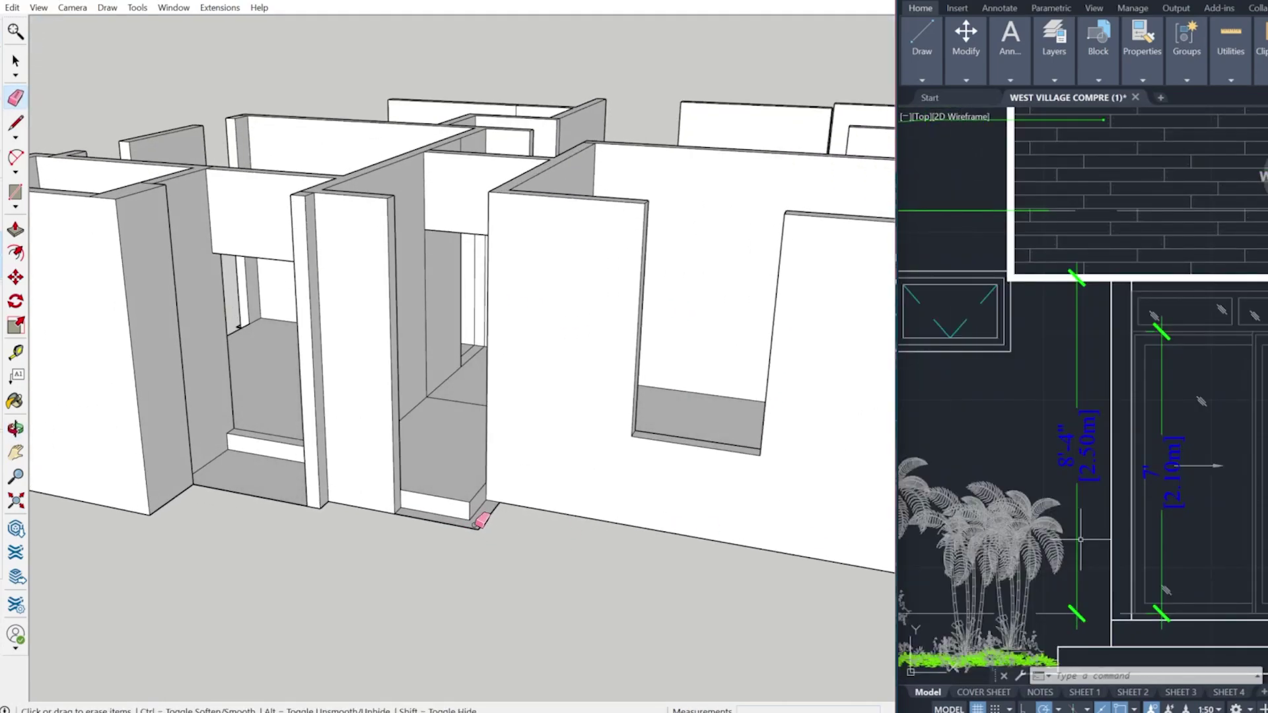
text(l)
key(space)
click(1010, 351)
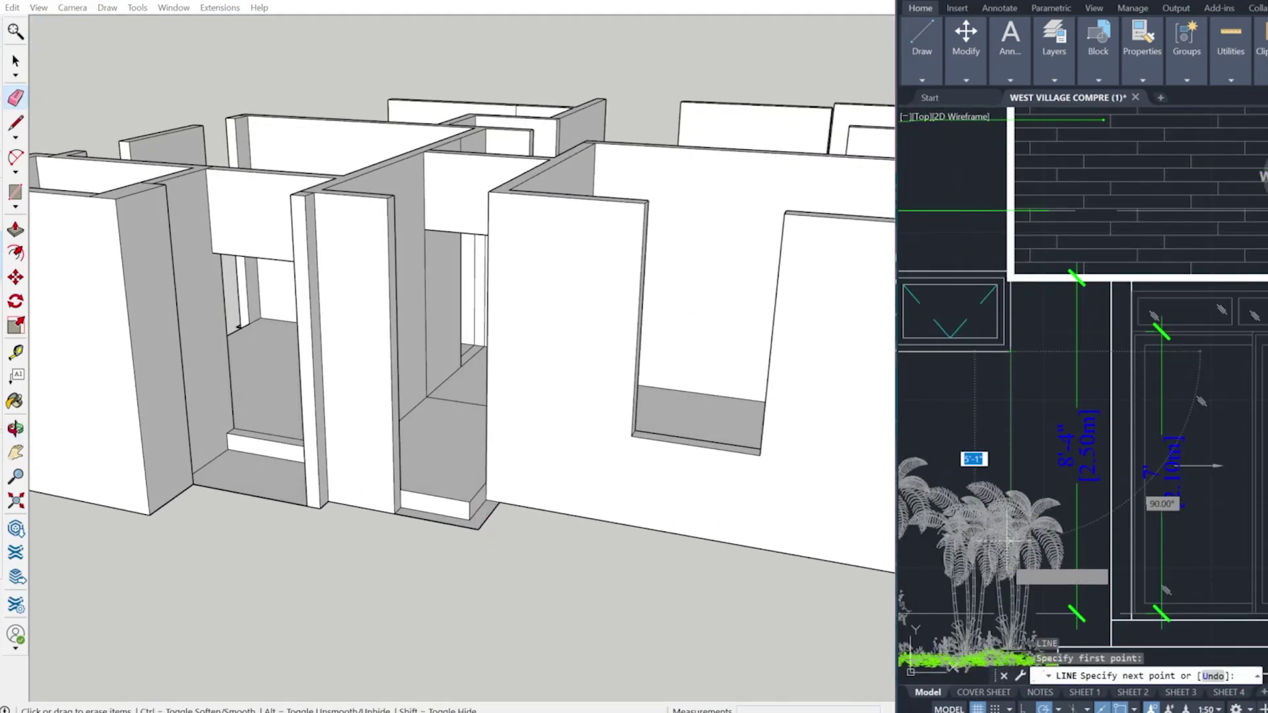
click(1003, 613)
key(ctrl+z)
scroll(1012, 611, up, 2)
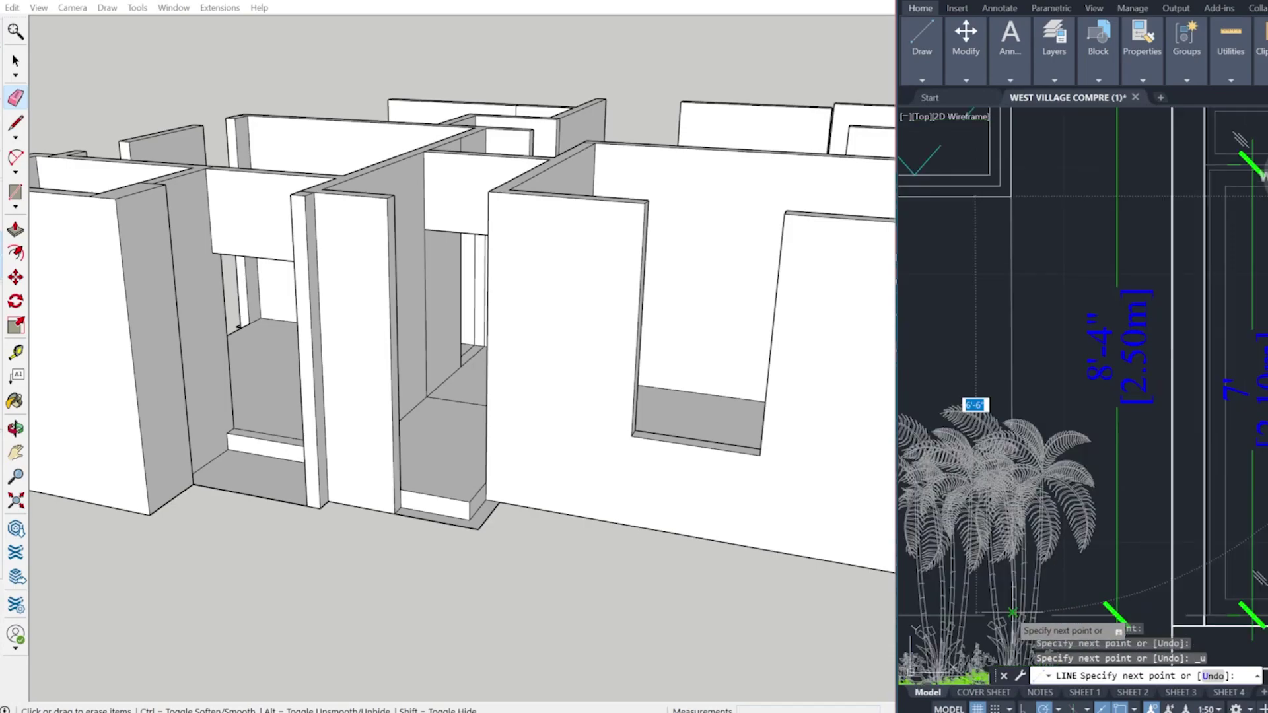
key(Escape)
scroll(481, 519, up, 1)
Push/Pull the low wall between the two end rooms up 6'6" and erase the leftover edges on its faces.
key(p)
double_click(494, 501)
click(494, 497)
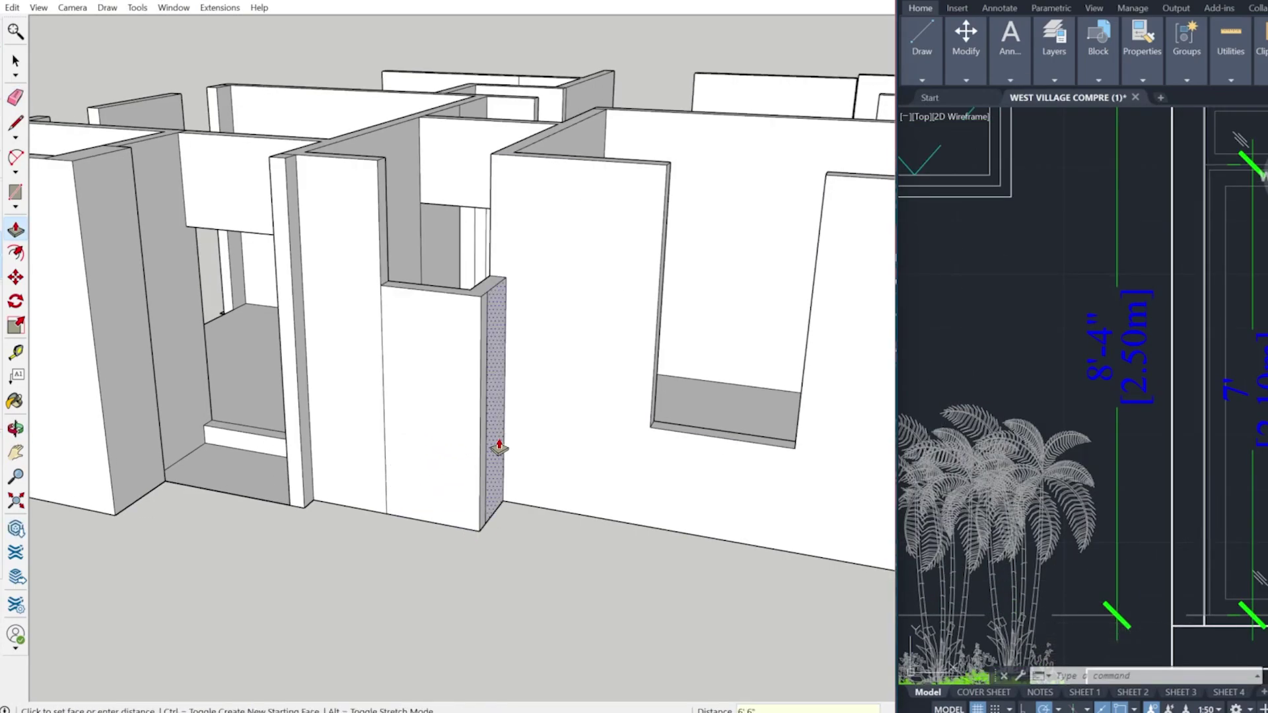
drag(364, 409, 400, 430)
scroll(465, 573, down, 2)
mouse_move(465, 573)
middle_down()
mouse_move(495, 484)
mouse_move(375, 540)
middle_up()
scroll(436, 331, up, 1)
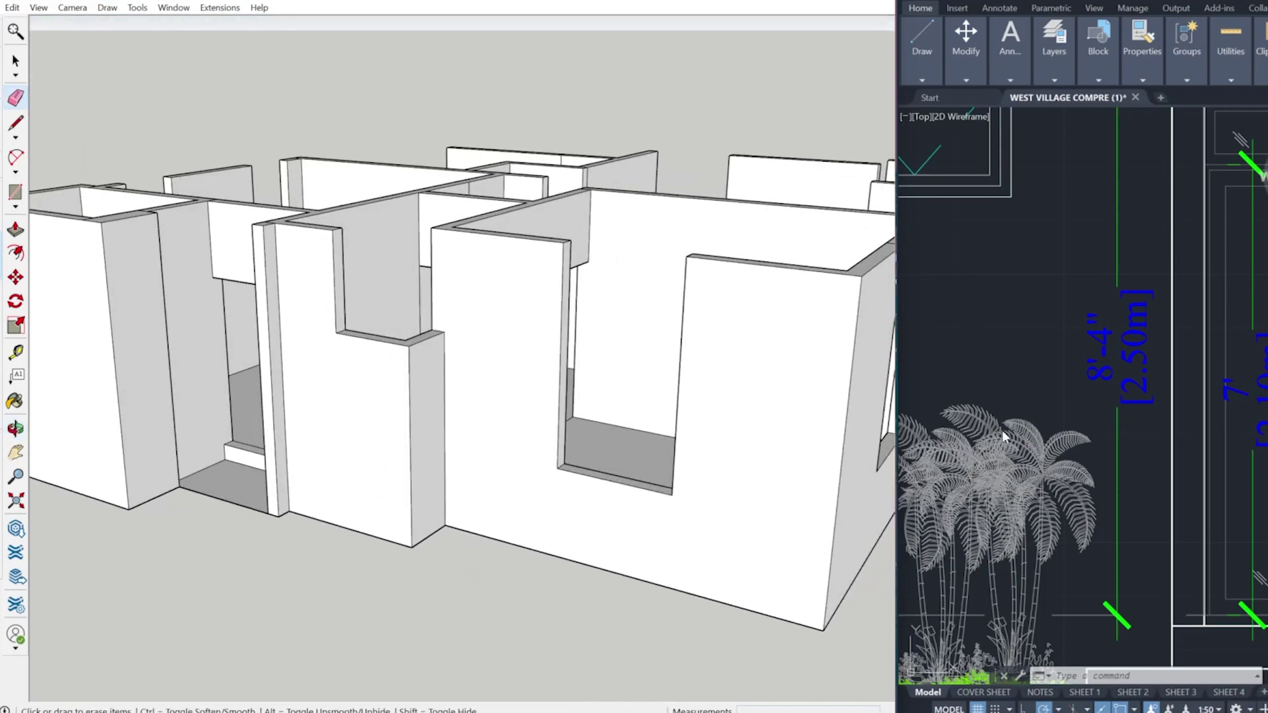
Draw the 2' window height line above the raised wall and Push/Pull the section above it out to the wall's outer corner.
scroll(1064, 379, down, 6)
scroll(1057, 327, up, 3)
scroll(449, 357, up, 3)
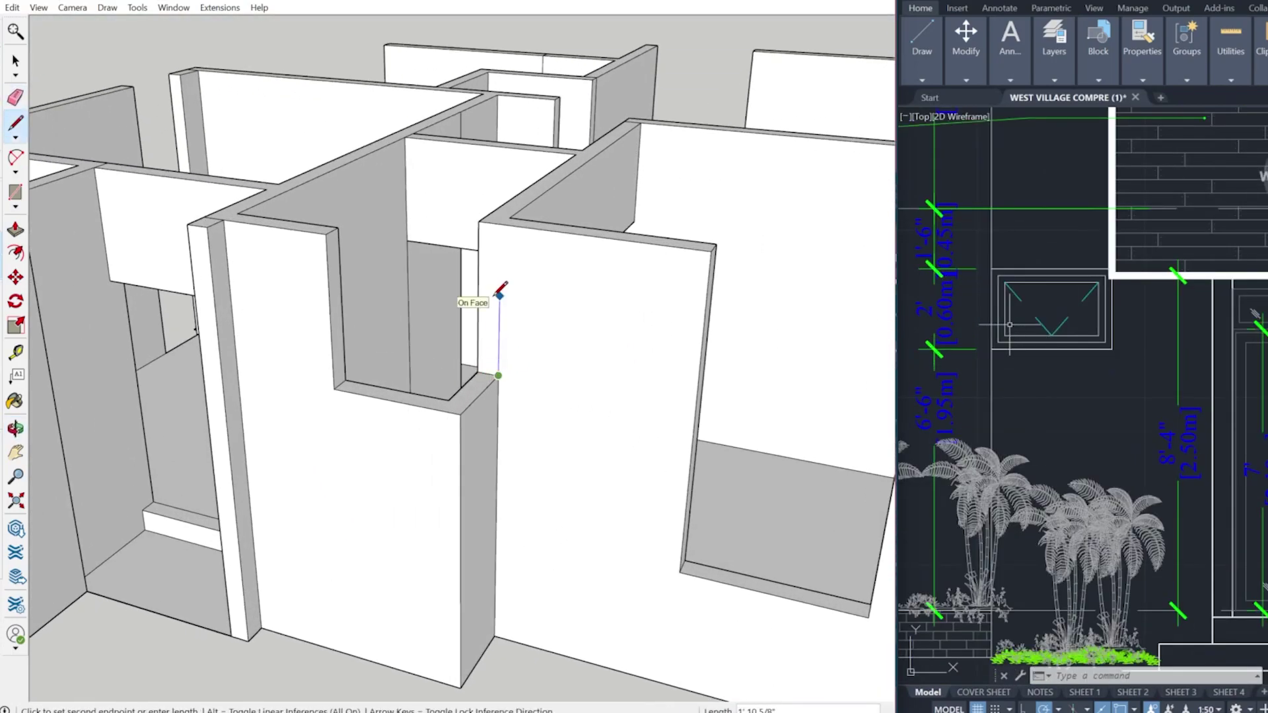
click(495, 263)
click(455, 324)
middle_drag(439, 433, 424, 399)
Push/Pull the section above the small high window across to the facing wall and erase the leftover edges.
key(l)
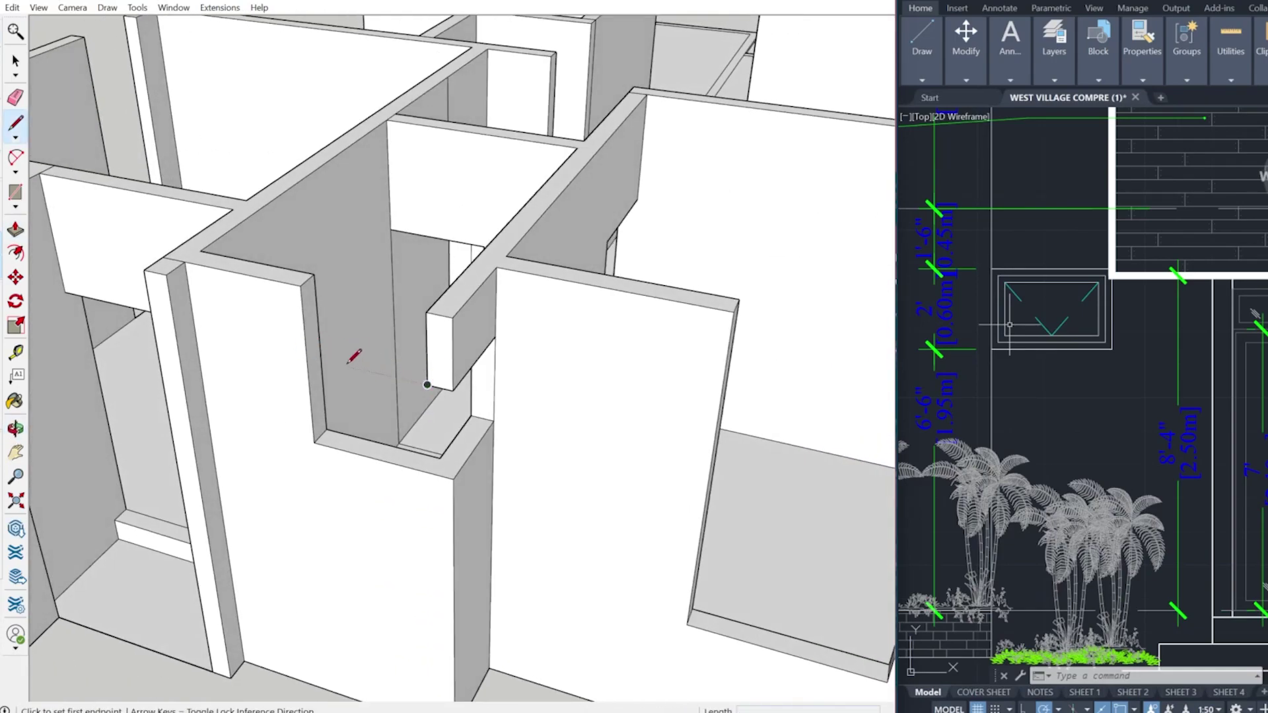
key(p)
click(324, 338)
click(432, 320)
mouse_move(436, 331)
middle_down()
mouse_move(411, 367)
mouse_move(487, 217)
mouse_move(481, 262)
middle_up()
scroll(481, 263, down, 4)
scroll(999, 451, down, 6)
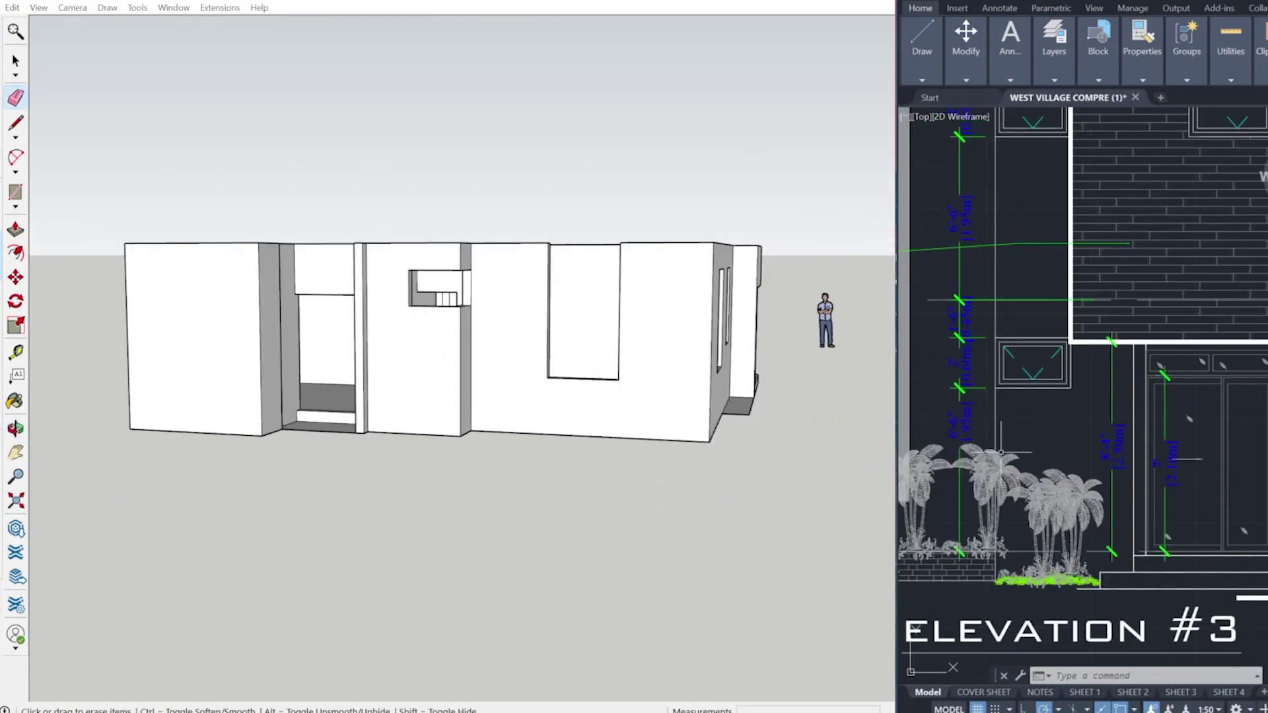
Push/Pull the section above the end wall's tall window opening across to the facing wall and erase the leftover edges.
scroll(1123, 527, down, 8)
scroll(981, 381, up, 5)
scroll(1015, 337, up, 5)
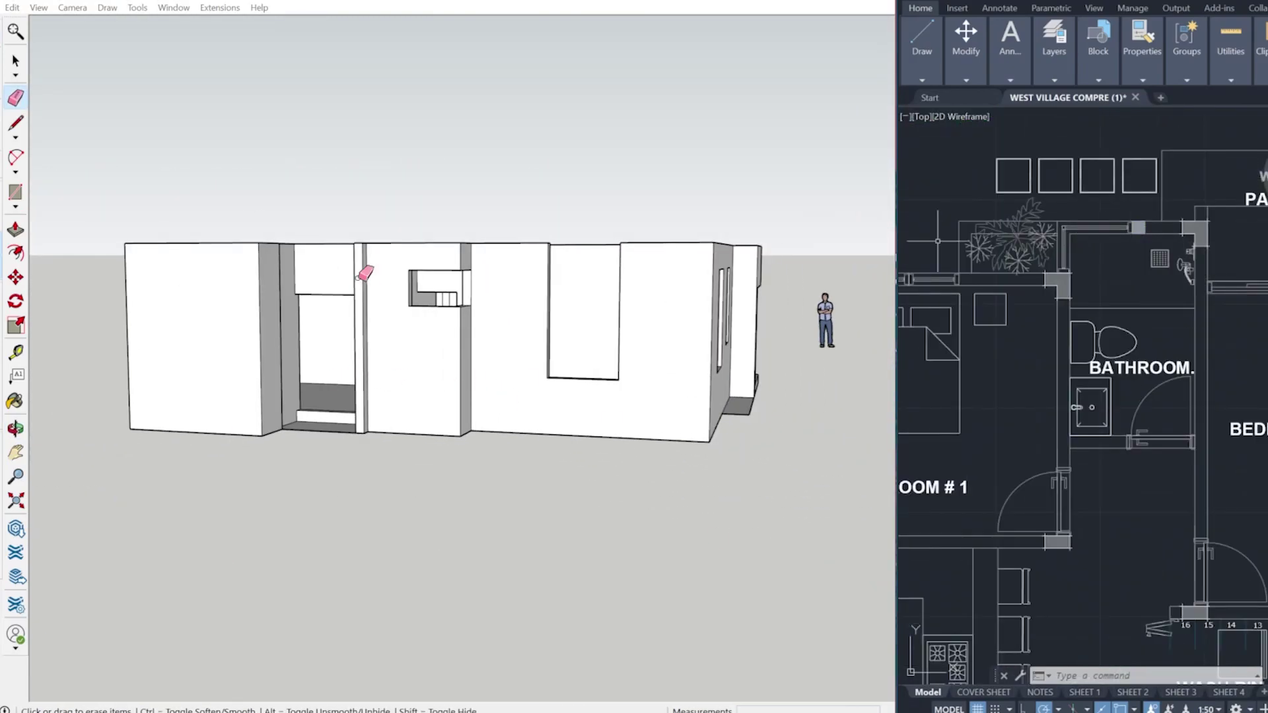
mouse_move(581, 370)
middle_down()
mouse_move(578, 447)
mouse_move(512, 408)
middle_up()
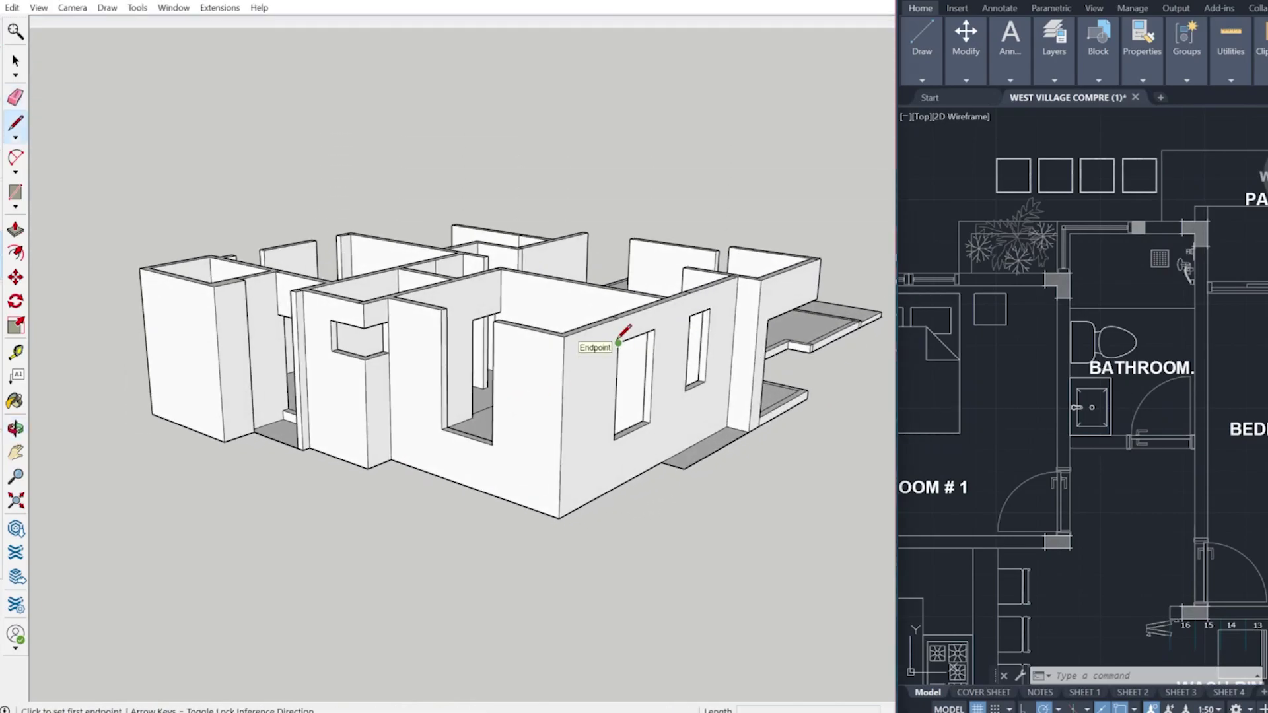
key(p)
scroll(580, 381, up, 5)
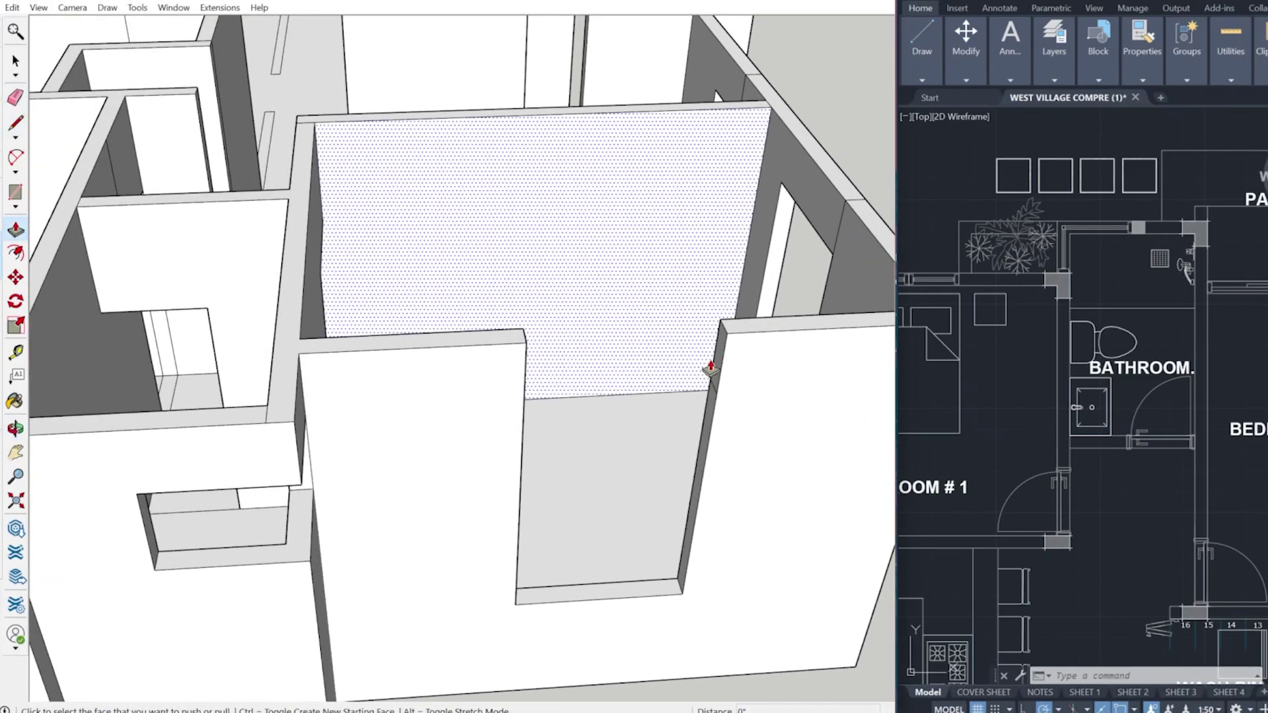
scroll(525, 352, down, 3)
middle_drag(747, 492, 770, 574)
key(e)
scroll(814, 349, up, 4)
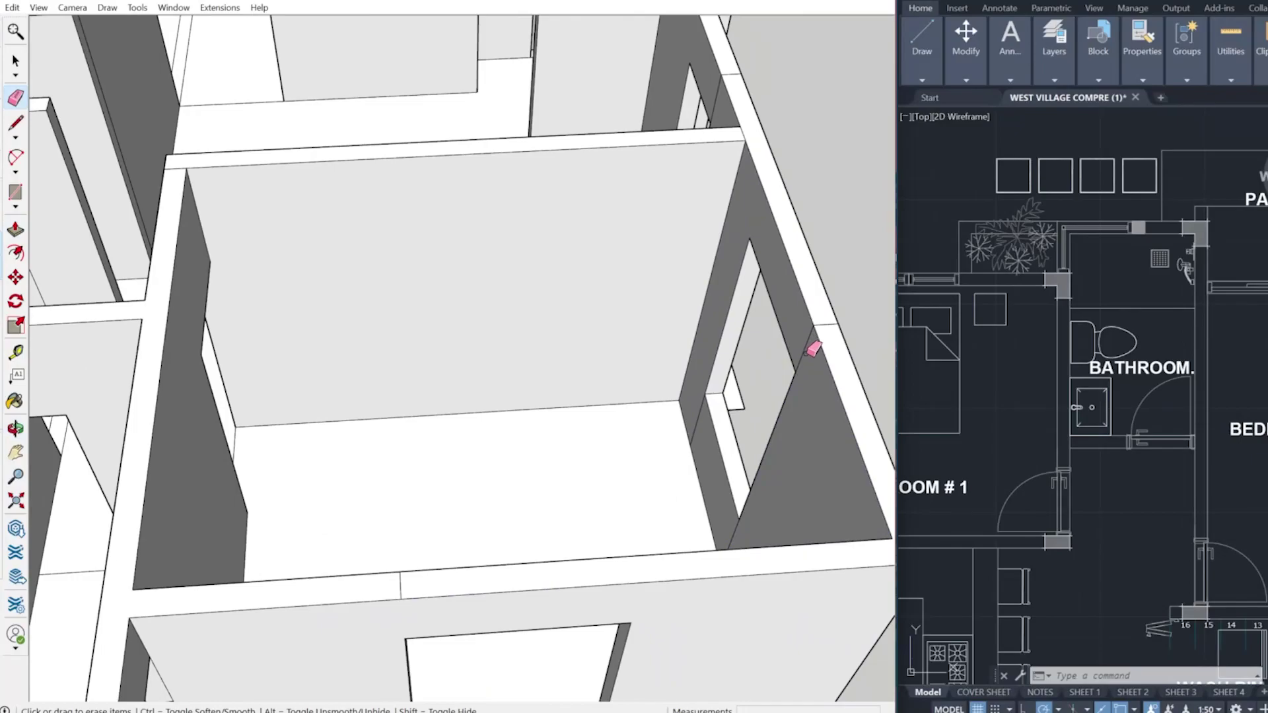
click(702, 413)
Find the low corner room wall's height dimension in Elevation #4.
scroll(627, 329, down, 3)
middle_drag(628, 328, 464, 99)
scroll(456, 198, down, 3)
mouse_move(310, 291)
middle_down()
mouse_move(480, 386)
mouse_move(779, 423)
middle_up()
scroll(913, 417, up, 2)
scroll(797, 493, up, 2)
scroll(1090, 409, down, 10)
scroll(1122, 430, up, 6)
scroll(1147, 398, up, 5)
scroll(1117, 407, down, 4)
scroll(1080, 418, up, 5)
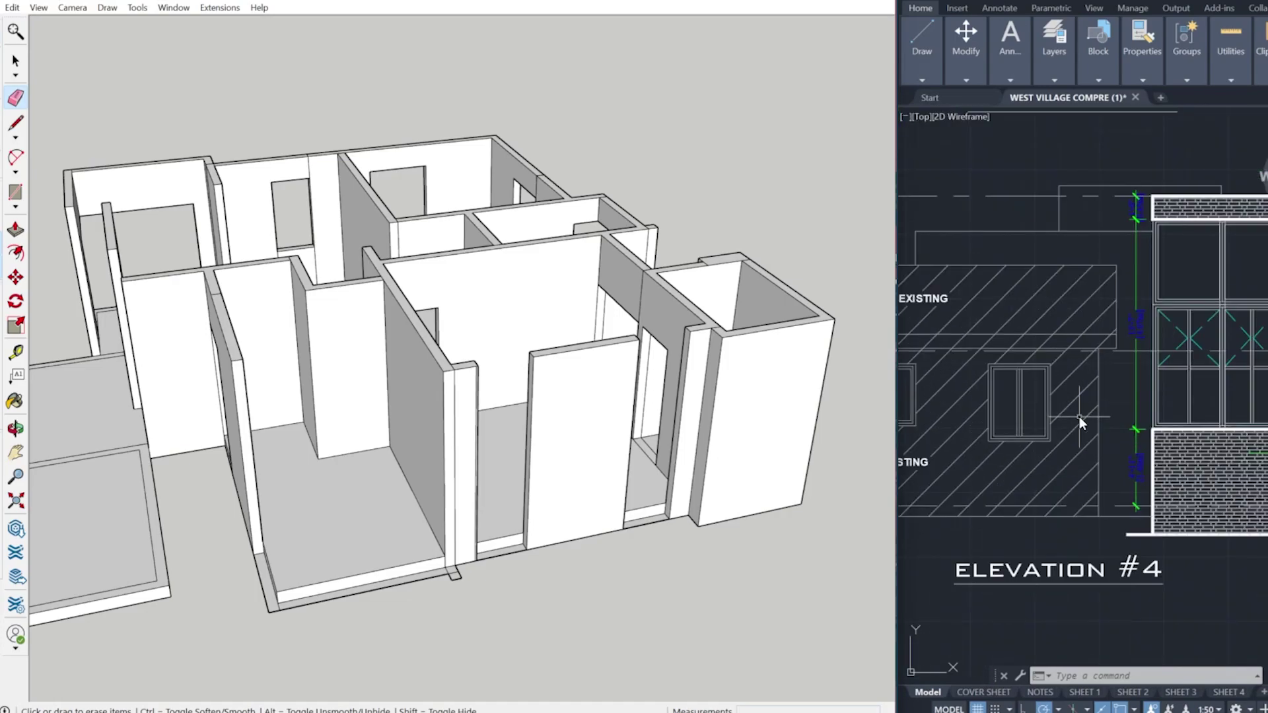
scroll(1080, 417, up, 3)
scroll(462, 595, up, 6)
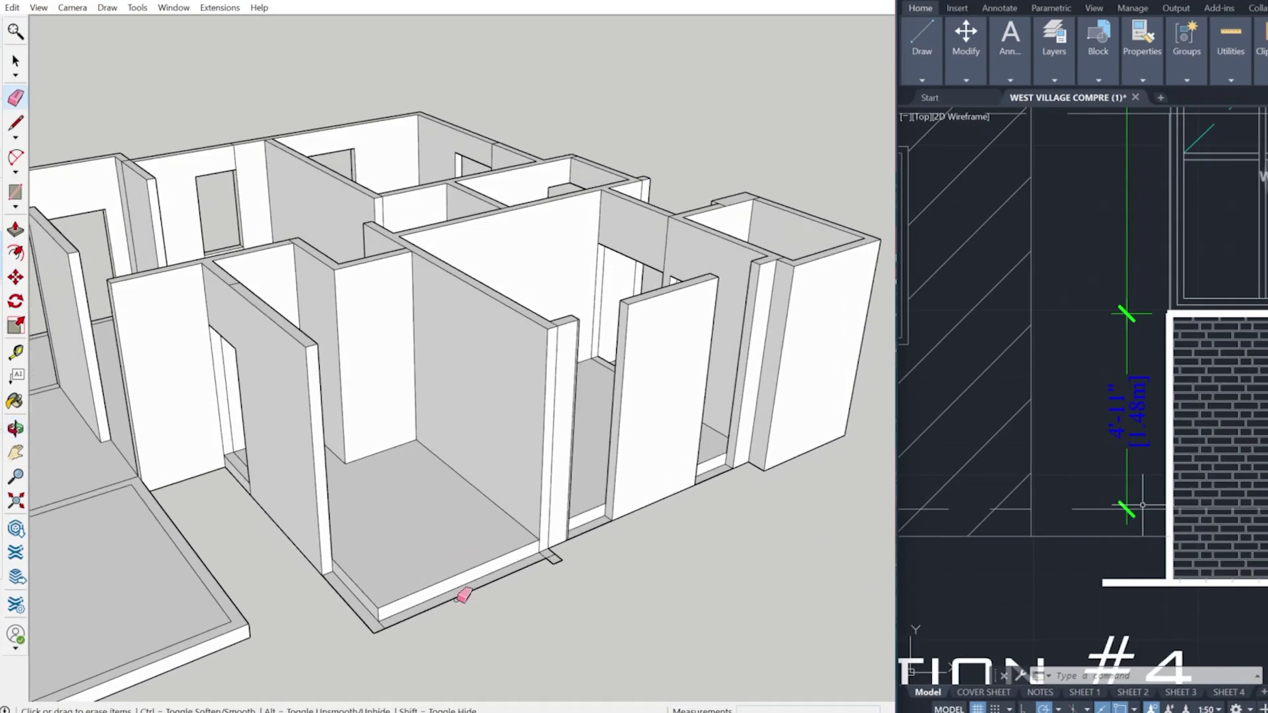
Push/Pull the corner room's low wall up 4'11" and raise the adjoining low side wall to the same height.
key(p)
click(480, 507)
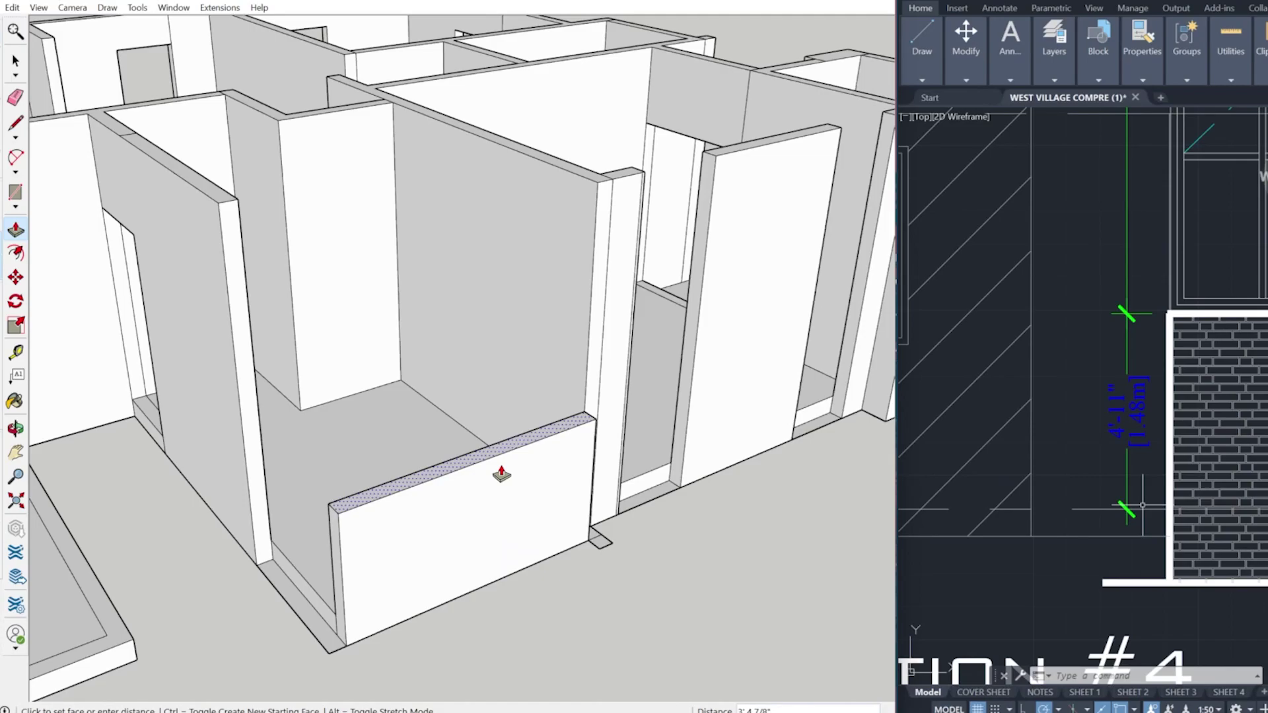
text(4'11)
key(Return)
click(302, 602)
click(365, 450)
Push/Pull the small footprint projecting beside the room corner up to the wall top and erase the leftover edges.
scroll(444, 543, down, 2)
mouse_move(446, 540)
middle_down()
mouse_move(428, 549)
mouse_move(425, 572)
mouse_move(145, 578)
middle_up()
key(e)
scroll(341, 522, up, 2)
scroll(429, 563, down, 3)
scroll(284, 559, up, 4)
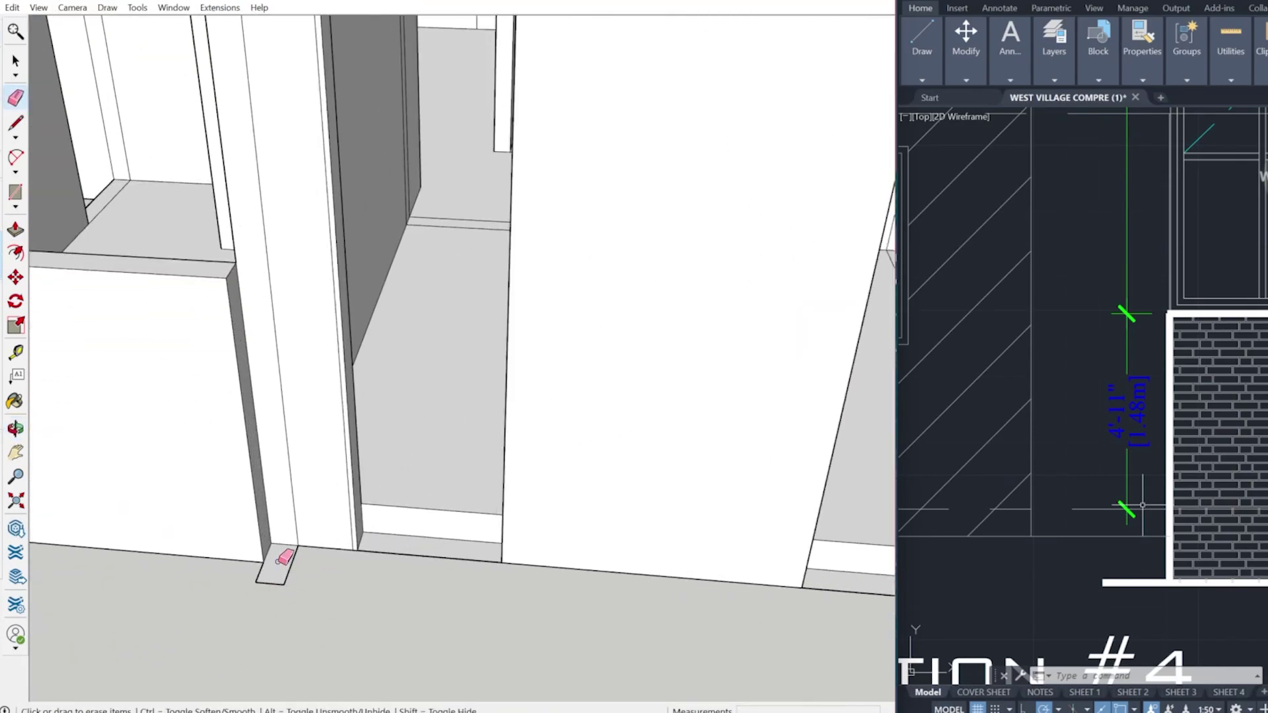
click(278, 558)
key(p)
click(276, 566)
scroll(350, 571, down, 3)
click(256, 421)
scroll(339, 319, up, 3)
key(e)
click(349, 334)
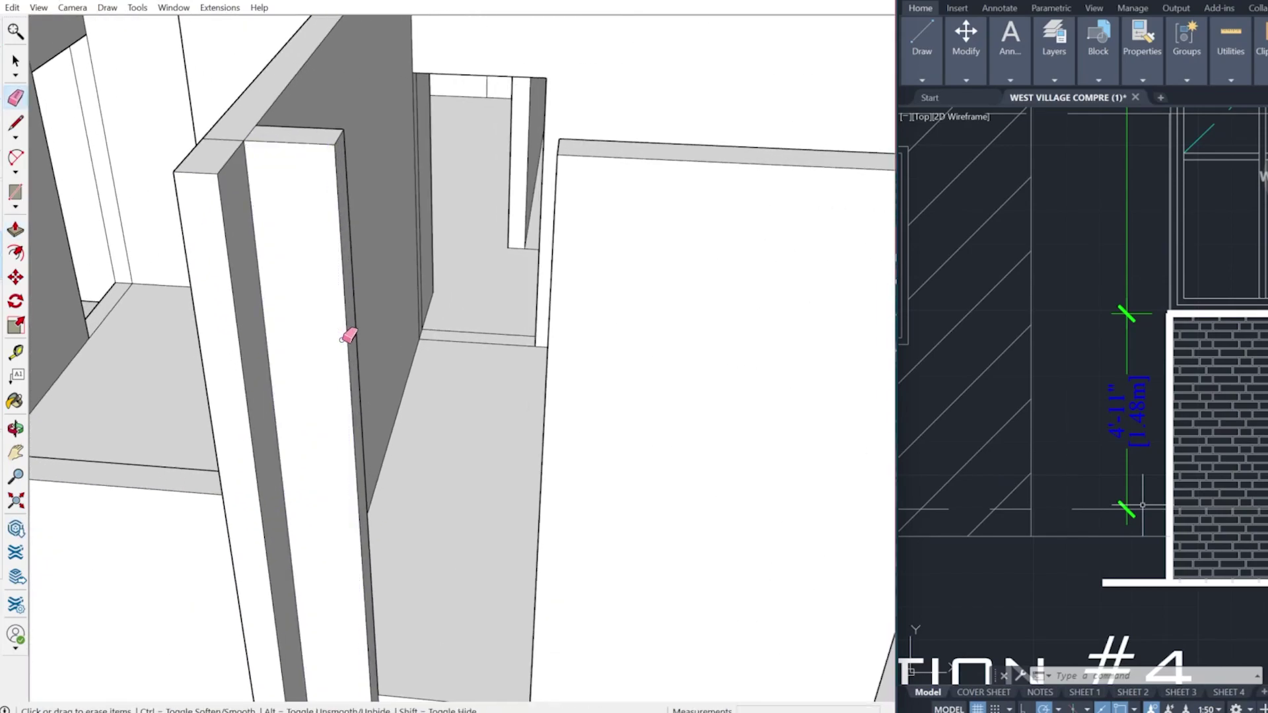
Check the 6' window's sill height above floor level in the elevation with a temporary line.
scroll(348, 334, down, 3)
middle_drag(730, 391, 509, 427)
scroll(1184, 430, up, 3)
scroll(1183, 431, down, 4)
scroll(971, 455, up, 2)
text(l)
key(Return)
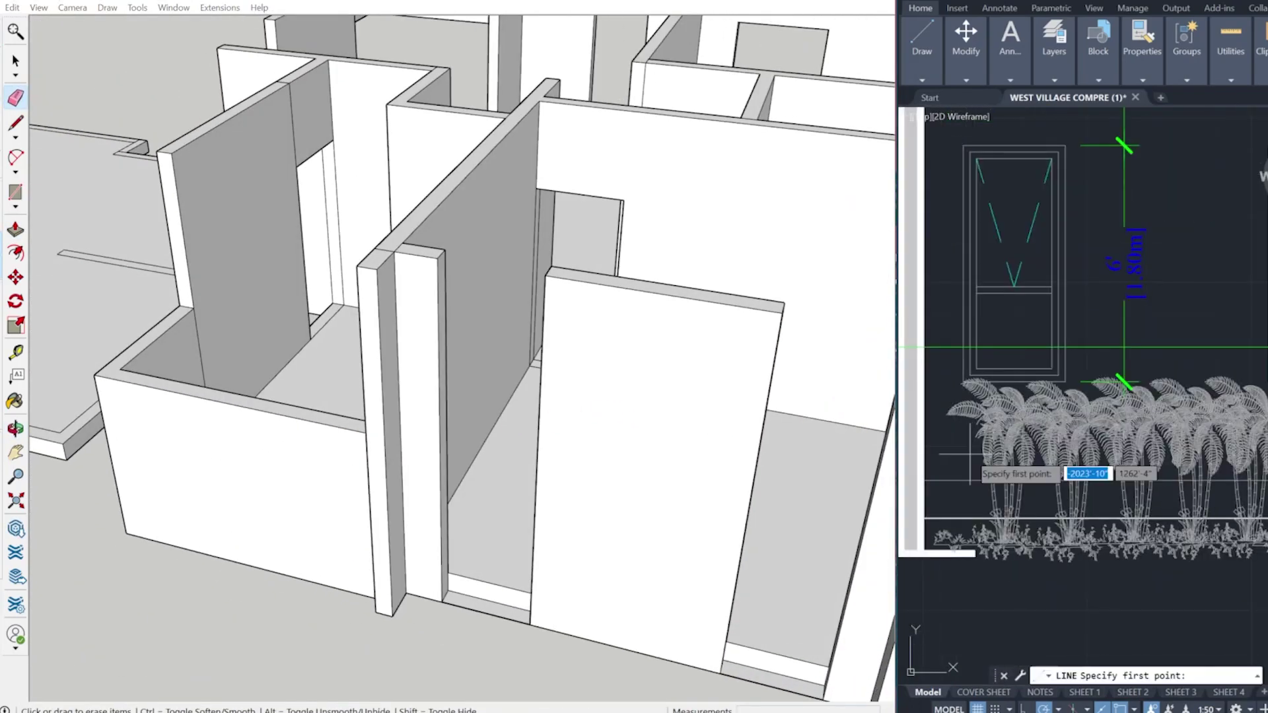
click(961, 385)
scroll(573, 570, up, 3)
Push/Pull the low walls in the two openings beside the central wall panel up to sill height and erase the leftover edges.
key(p)
scroll(770, 645, down, 2)
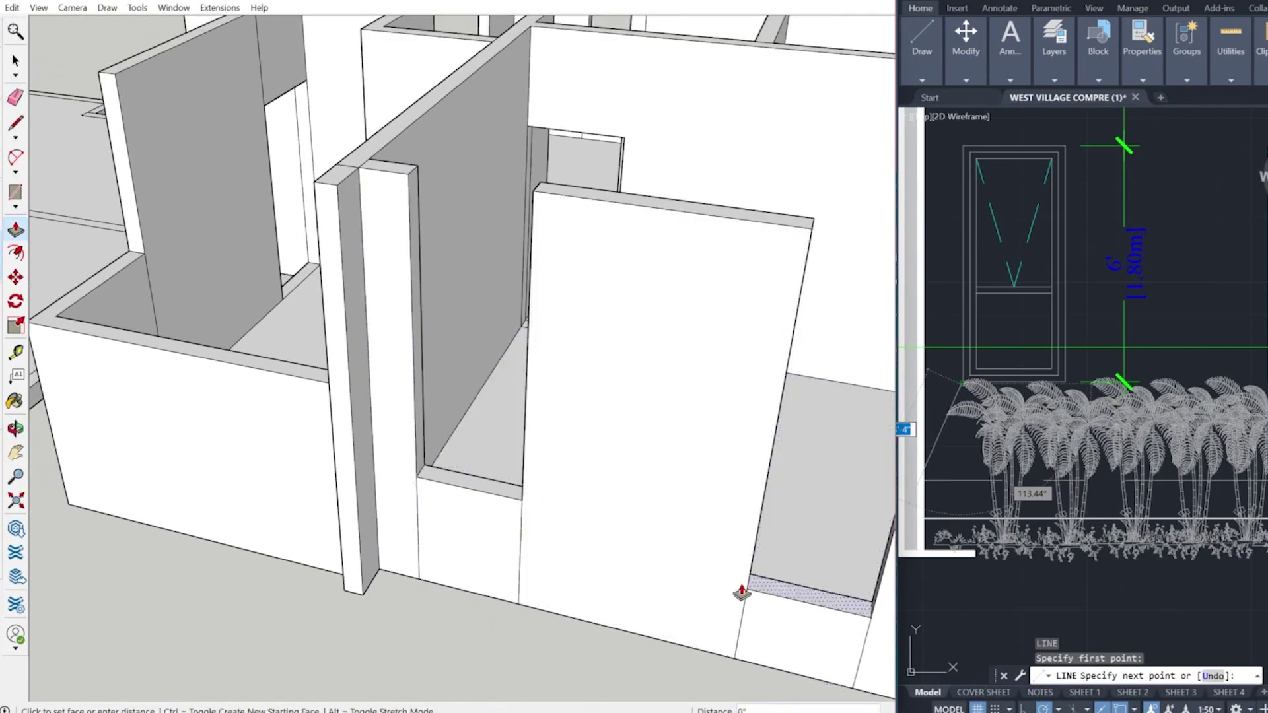
scroll(379, 516, down, 3)
key(e)
scroll(606, 538, down, 3)
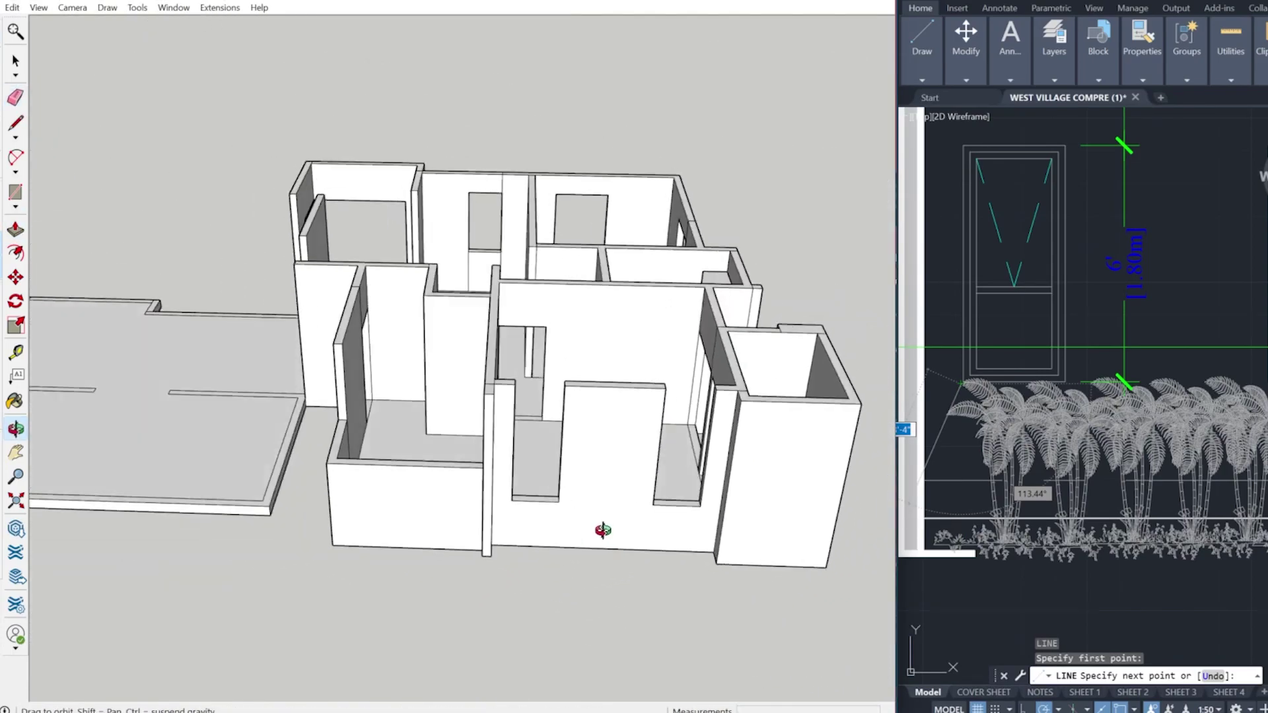
Draw the 6' window height lines above the sills and Push/Pull the sections above both openings across to close them.
scroll(742, 526, up, 5)
key(l)
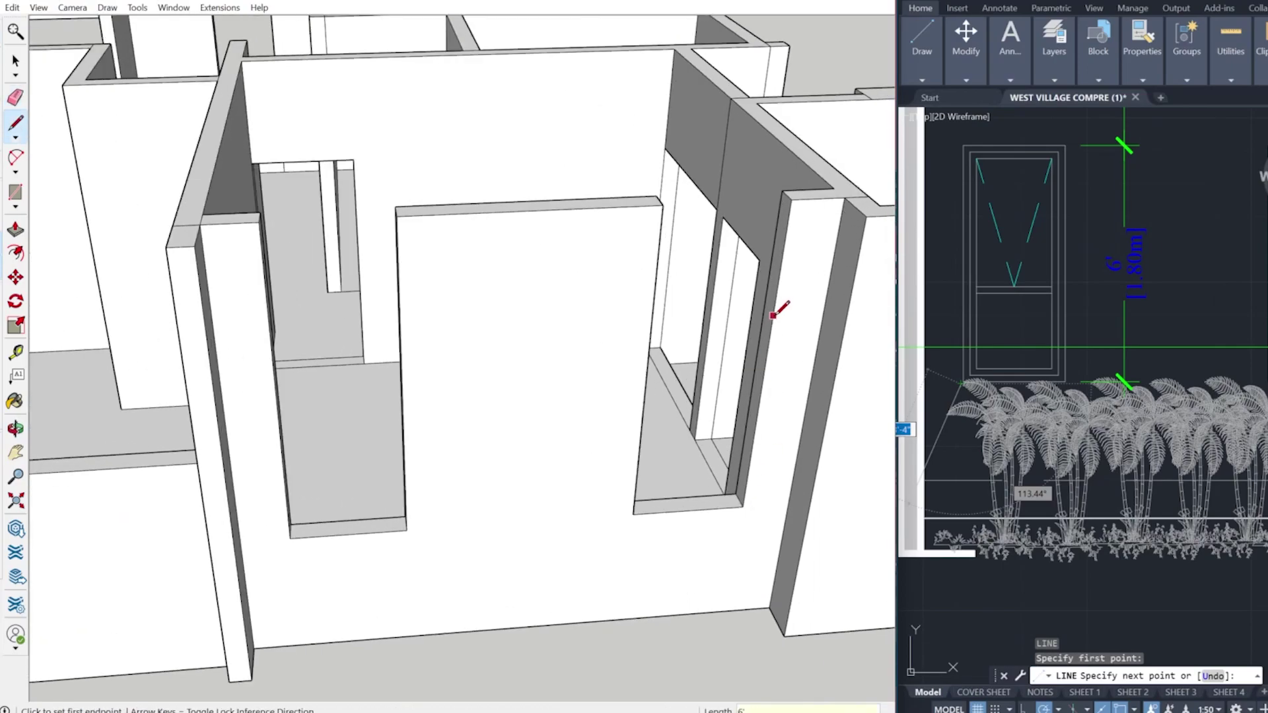
click(745, 505)
scroll(779, 396, up, 5)
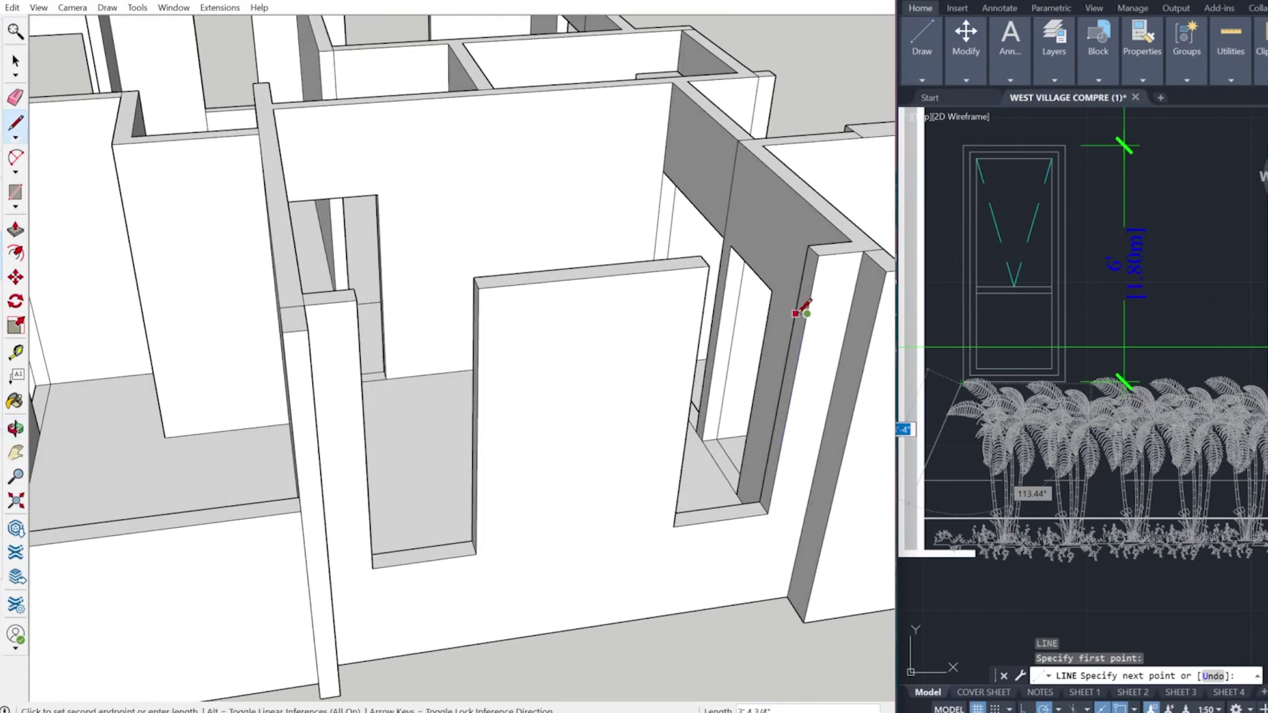
key(p)
middle_drag(522, 568, 608, 527)
key(l)
click(532, 341)
middle_drag(515, 347, 245, 399)
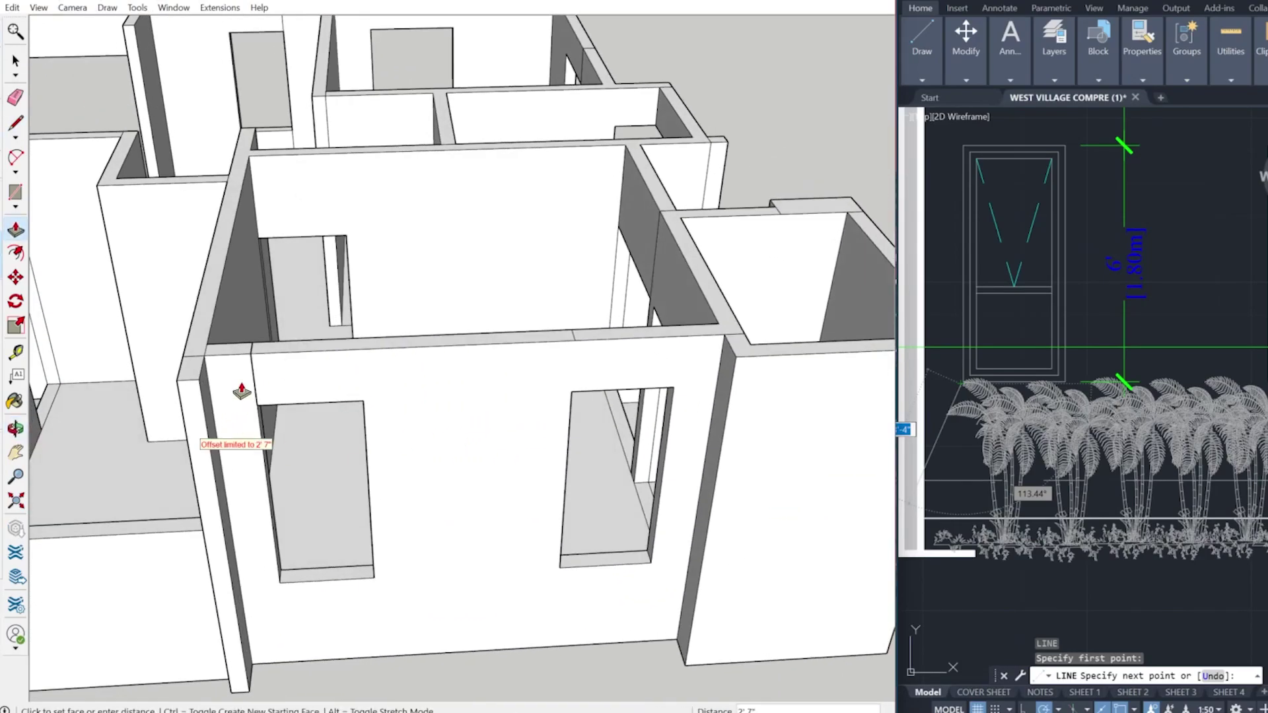
click(235, 399)
Erase the leftover edges on the two-window wall and its corner column.
scroll(556, 515, down, 2)
middle_drag(383, 518, 578, 495)
scroll(581, 476, up, 5)
key(e)
scroll(585, 451, down, 5)
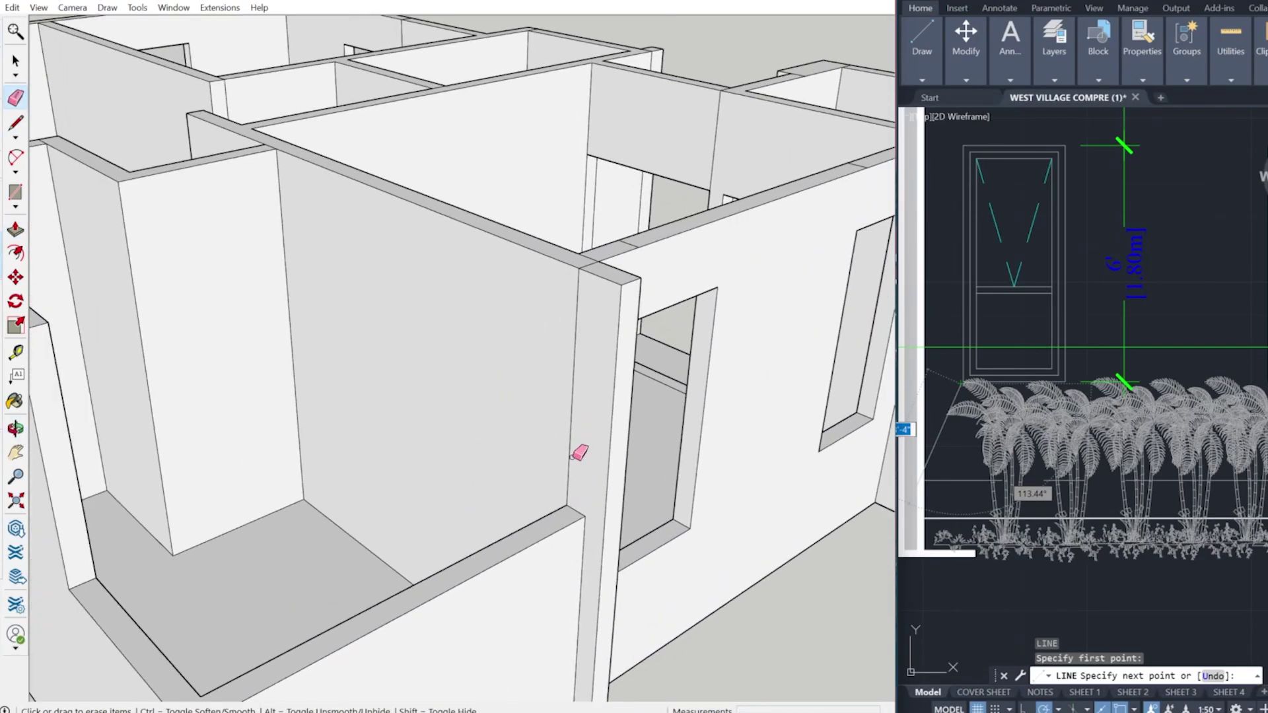
scroll(572, 454, down, 2)
mouse_move(693, 506)
middle_down()
mouse_move(521, 405)
mouse_move(512, 495)
mouse_move(690, 638)
mouse_move(288, 513)
mouse_move(122, 687)
middle_up()
scroll(511, 486, up, 1)
scroll(1059, 496, down, 4)
scroll(536, 489, down, 2)
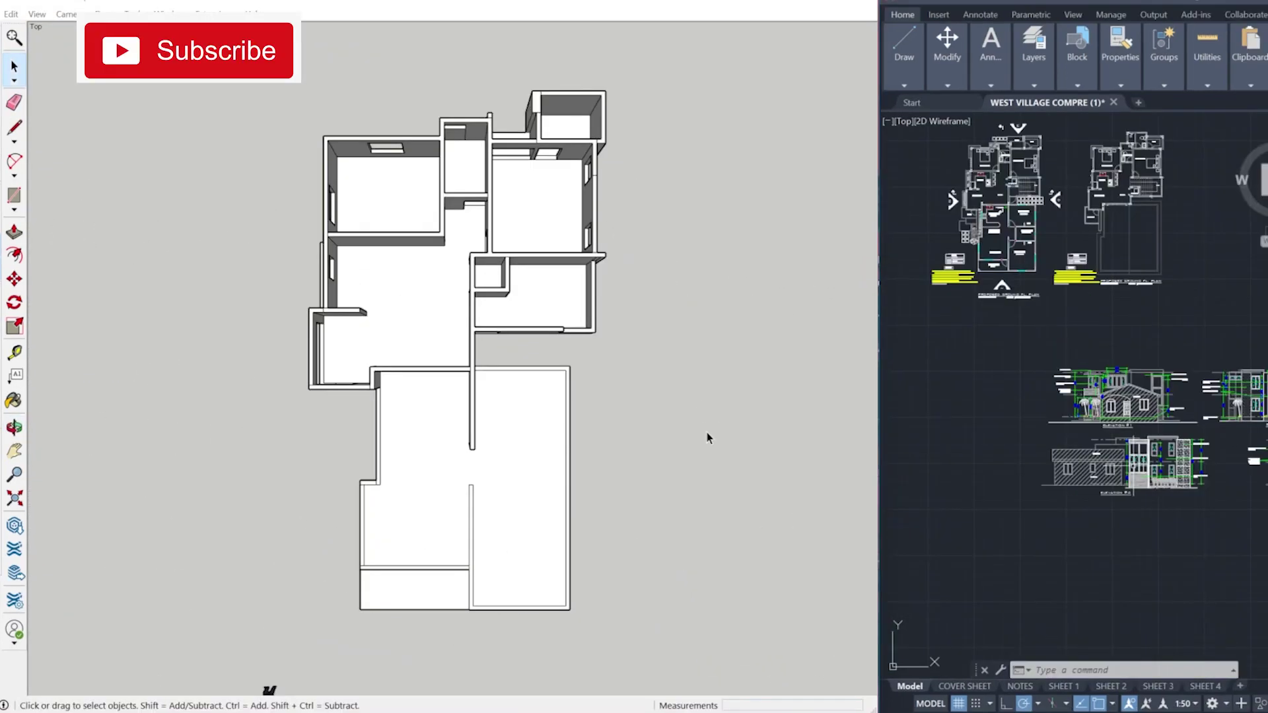
Draw dividing lines across the outer wall's top at the partition and Push/Pull the living room wall section upward.
middle_drag(707, 438, 425, 212)
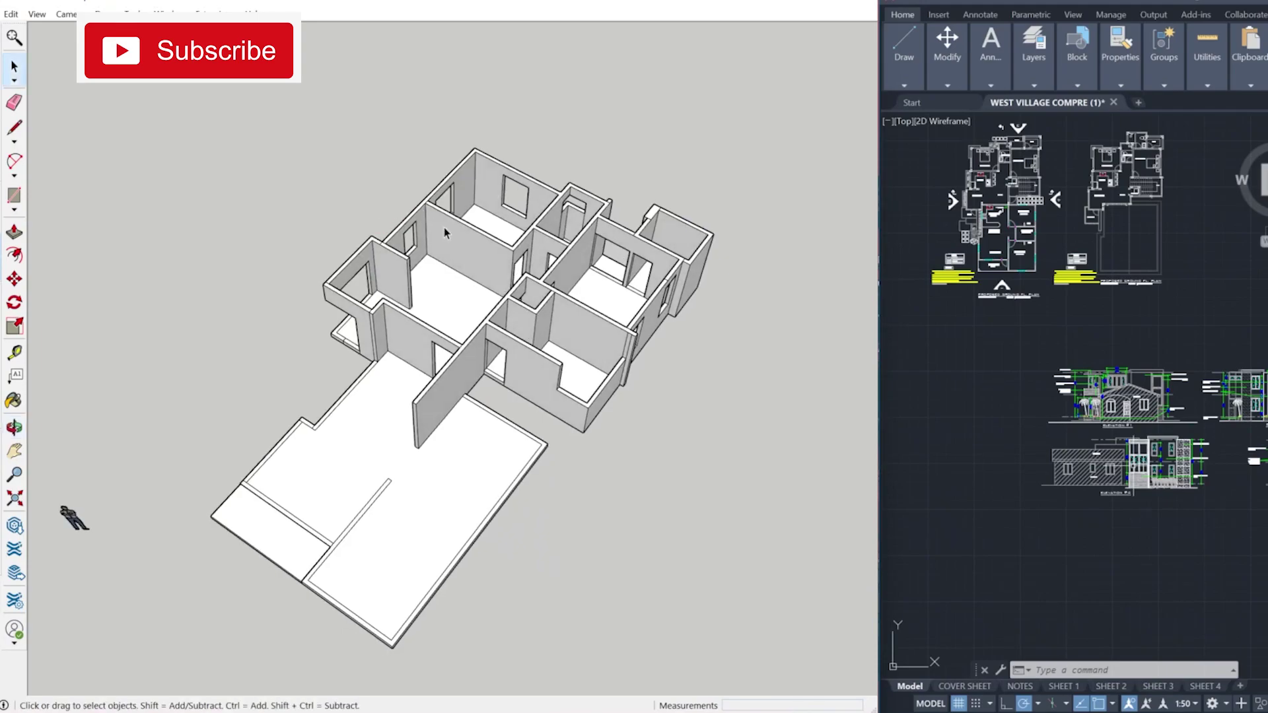
scroll(429, 206, up, 7)
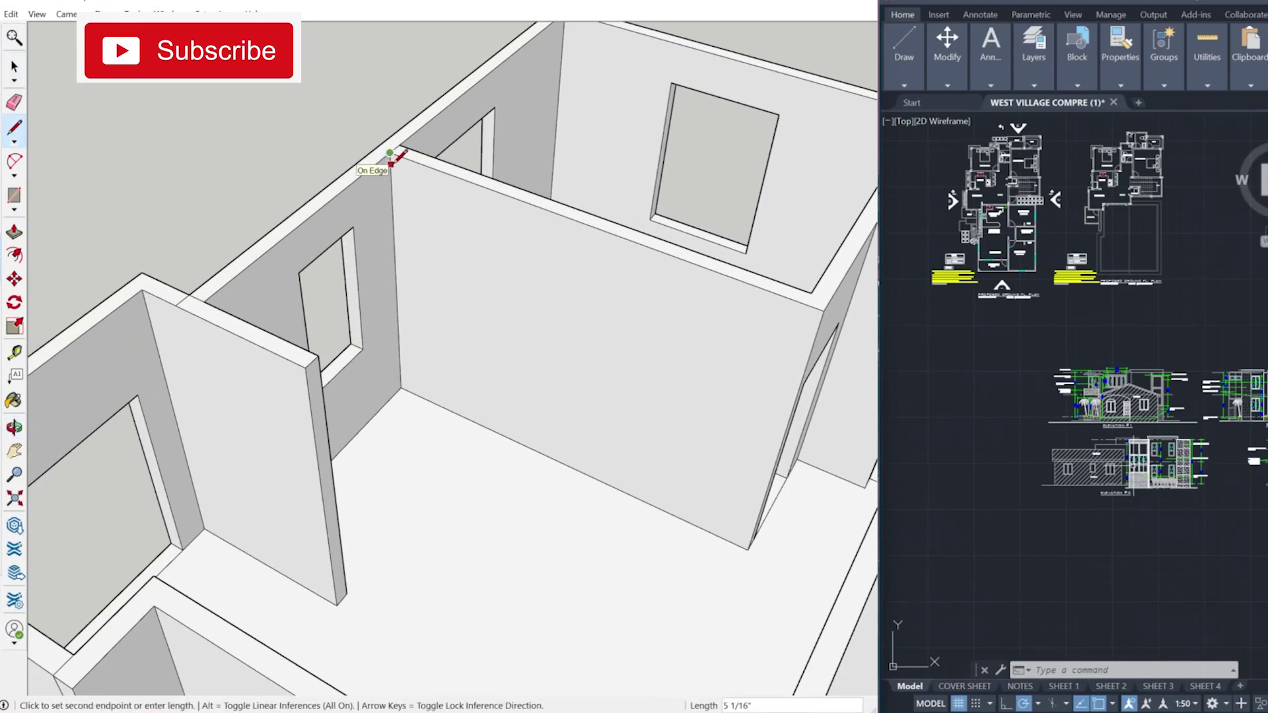
click(400, 160)
middle_drag(400, 160, 465, 131)
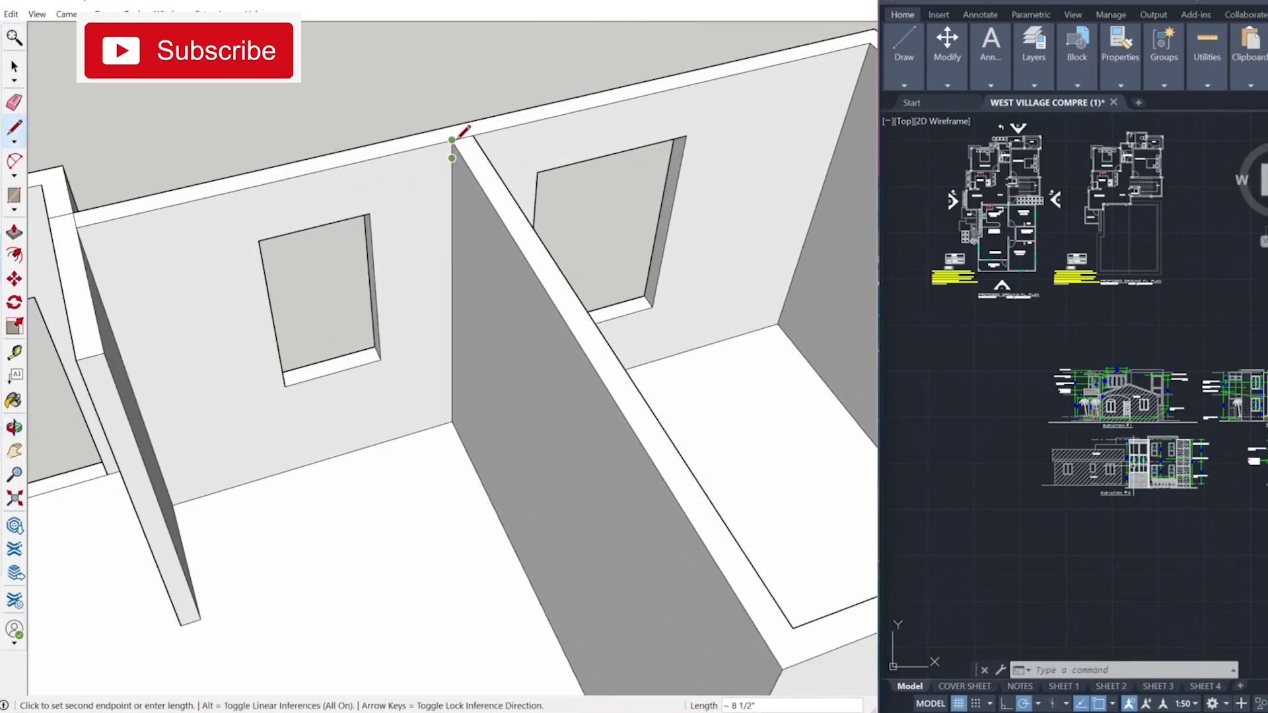
click(453, 140)
click(445, 130)
scroll(449, 135, down, 3)
middle_drag(398, 259, 479, 232)
key(space)
click(400, 179)
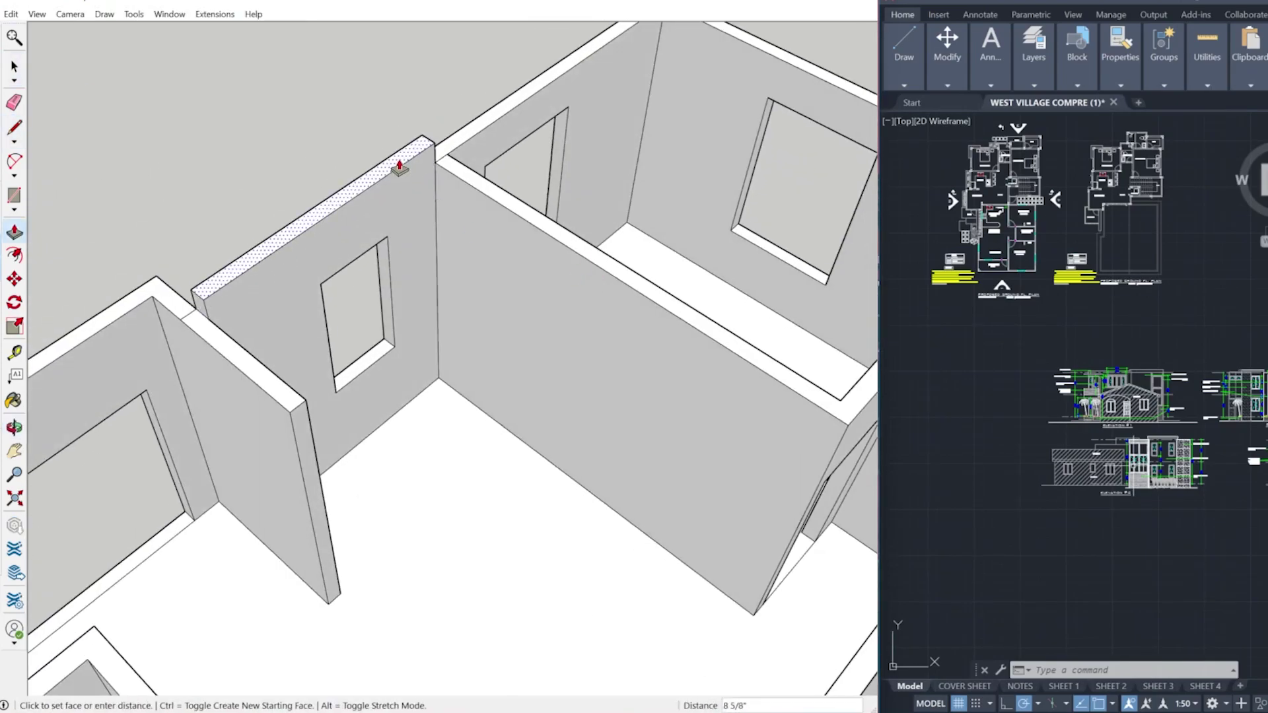
middle_drag(220, 313, 388, 282)
key(space)
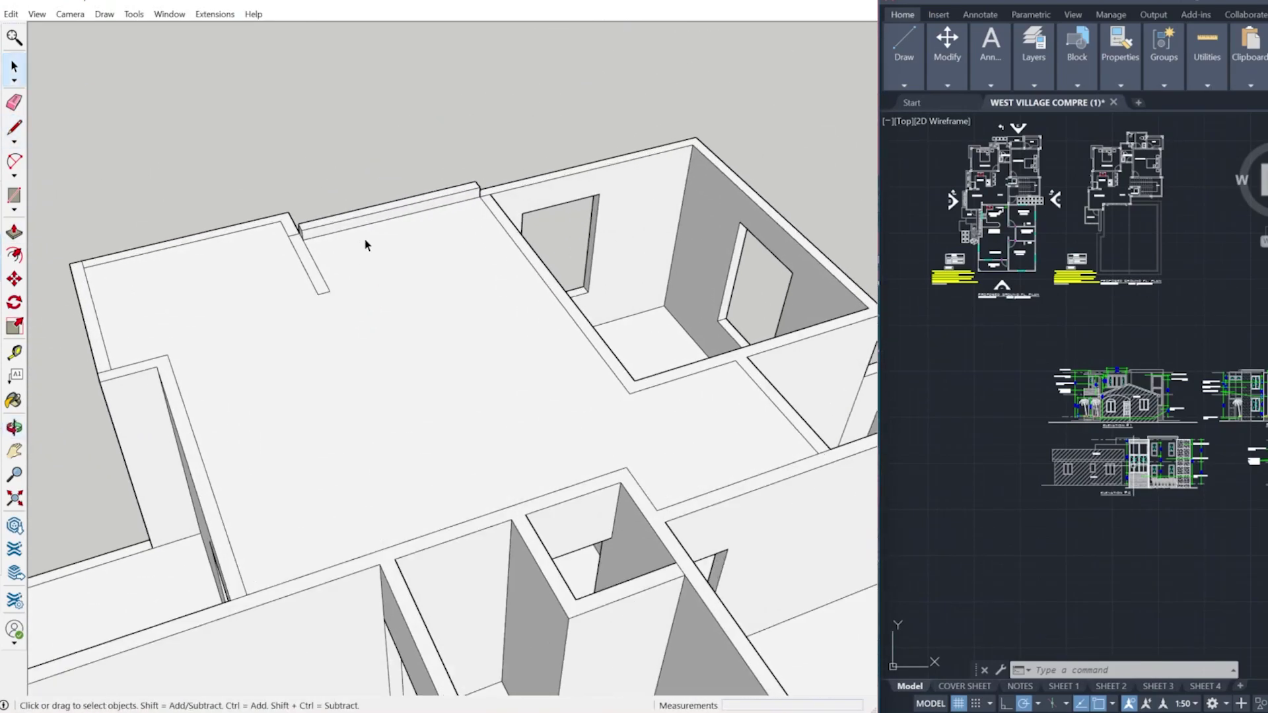
Push/Pull the raised wall section's inner face across the living room to form the slab.
scroll(496, 401, up, 4)
middle_drag(795, 413, 903, 127)
middle_drag(700, 277, 409, 299)
scroll(557, 257, down, 4)
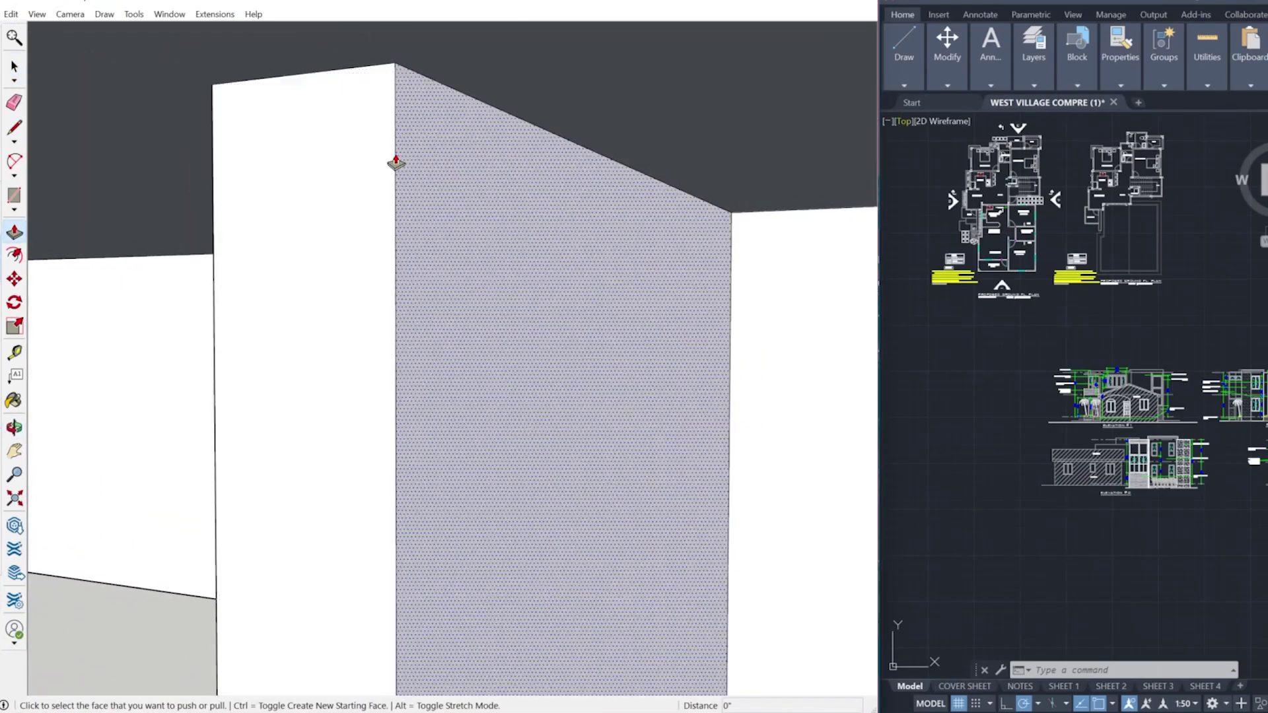
middle_drag(390, 167, 416, 410)
scroll(416, 410, down, 2)
mouse_move(330, 291)
middle_down()
mouse_move(401, 360)
mouse_move(392, 263)
mouse_move(405, 320)
mouse_move(379, 390)
middle_up()
click(341, 286)
scroll(364, 409, down, 3)
click(364, 482)
middle_drag(370, 484, 496, 504)
scroll(356, 343, up, 4)
middle_drag(360, 360, 365, 416)
Draw a dividing line on the slab edge at the stub wall's end and Push/Pull the edge section out 6'9".
key(l)
click(366, 379)
click(367, 358)
scroll(390, 341, down, 2)
scroll(396, 351, down, 2)
key(p)
click(442, 401)
click(424, 571)
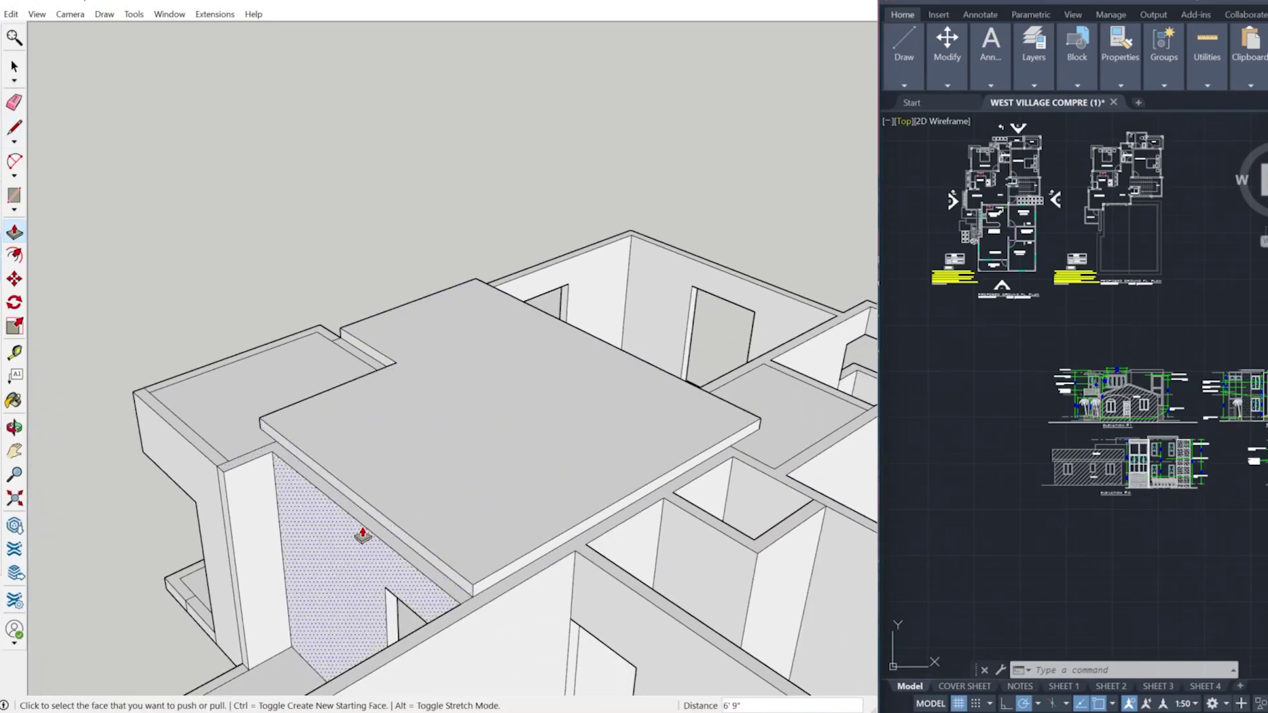
Push/Pull the slab's side edge past the stub wall to the outer wall.
middle_drag(424, 570, 549, 520)
scroll(591, 383, up, 1)
click(594, 357)
middle_drag(593, 355, 635, 371)
click(518, 472)
Draw a 6" dividing line on the slab edge at the inner wall corner and Push/Pull the edge section over the projecting bay.
mouse_move(723, 519)
middle_down()
mouse_move(665, 498)
mouse_move(618, 505)
mouse_move(629, 463)
middle_up()
key(l)
click(612, 514)
scroll(629, 446, up, 2)
click(630, 434)
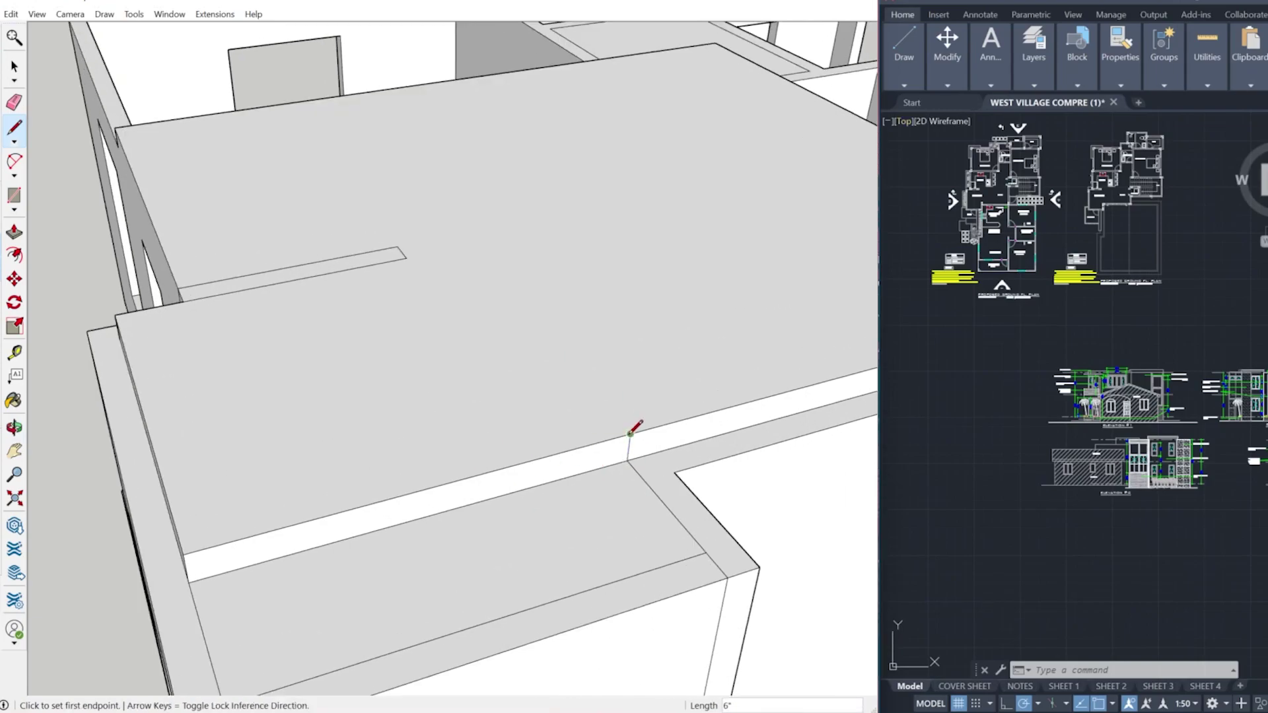
key(p)
scroll(628, 446, down, 3)
scroll(592, 466, down, 1)
click(593, 466)
click(444, 565)
Push/Pull the top of the L-shaped wall beside the slab up 6" to the slab's top.
middle_drag(437, 542, 489, 529)
scroll(632, 466, up, 2)
middle_drag(720, 482, 334, 425)
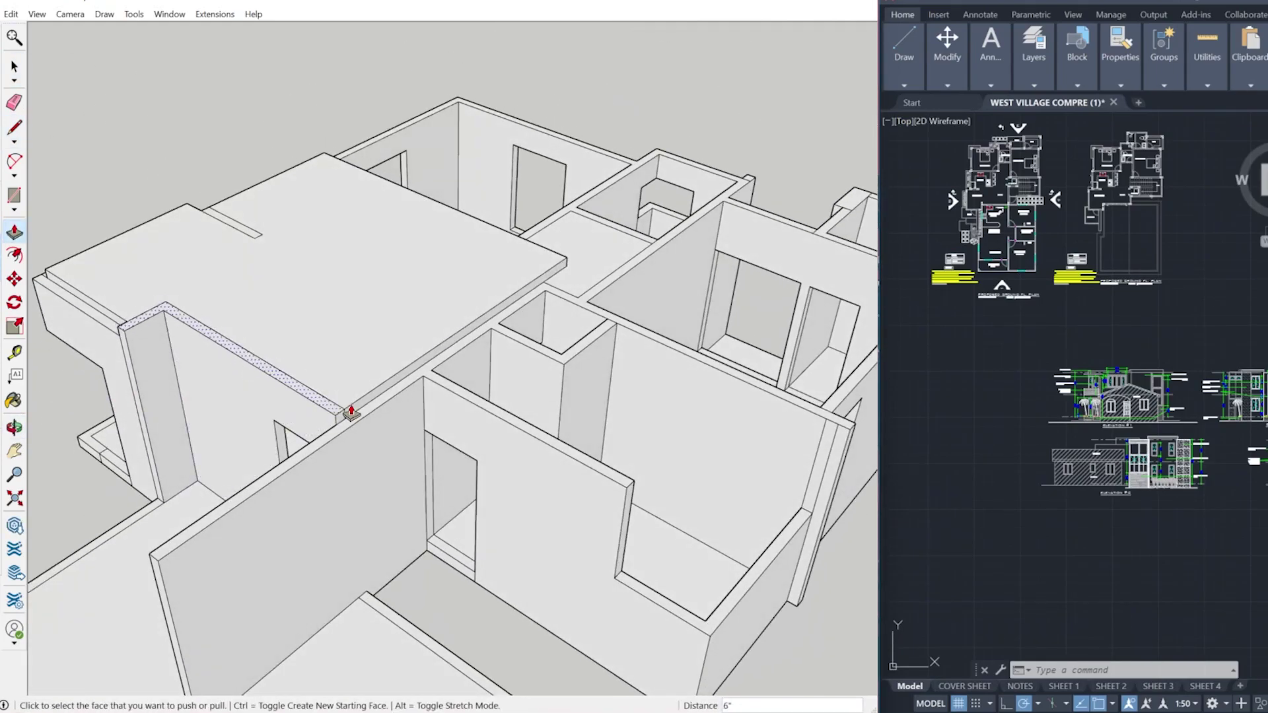
click(351, 413)
scroll(584, 359, up, 1)
middle_drag(583, 360, 456, 386)
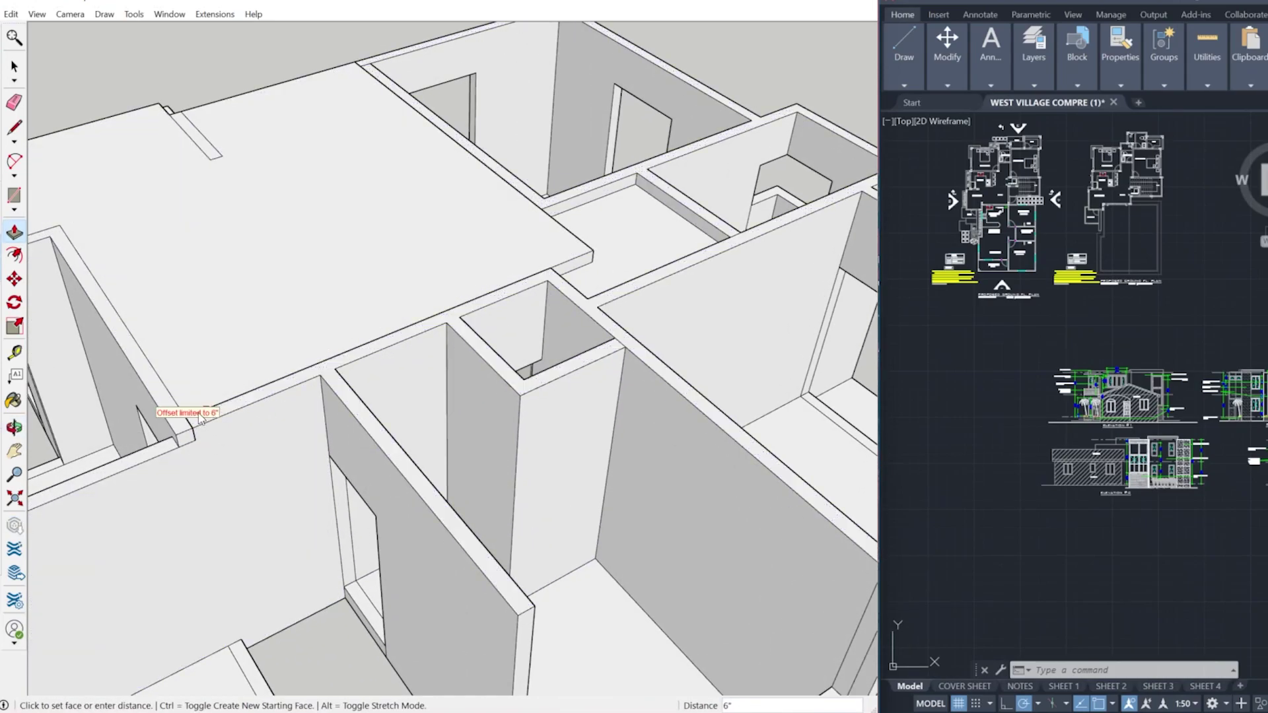
click(174, 401)
Draw a 6" dividing line on the slab edge beside the hallway and Push/Pull the section out over the hallway.
key(space)
middle_drag(687, 370, 423, 331)
scroll(558, 346, up, 2)
key(l)
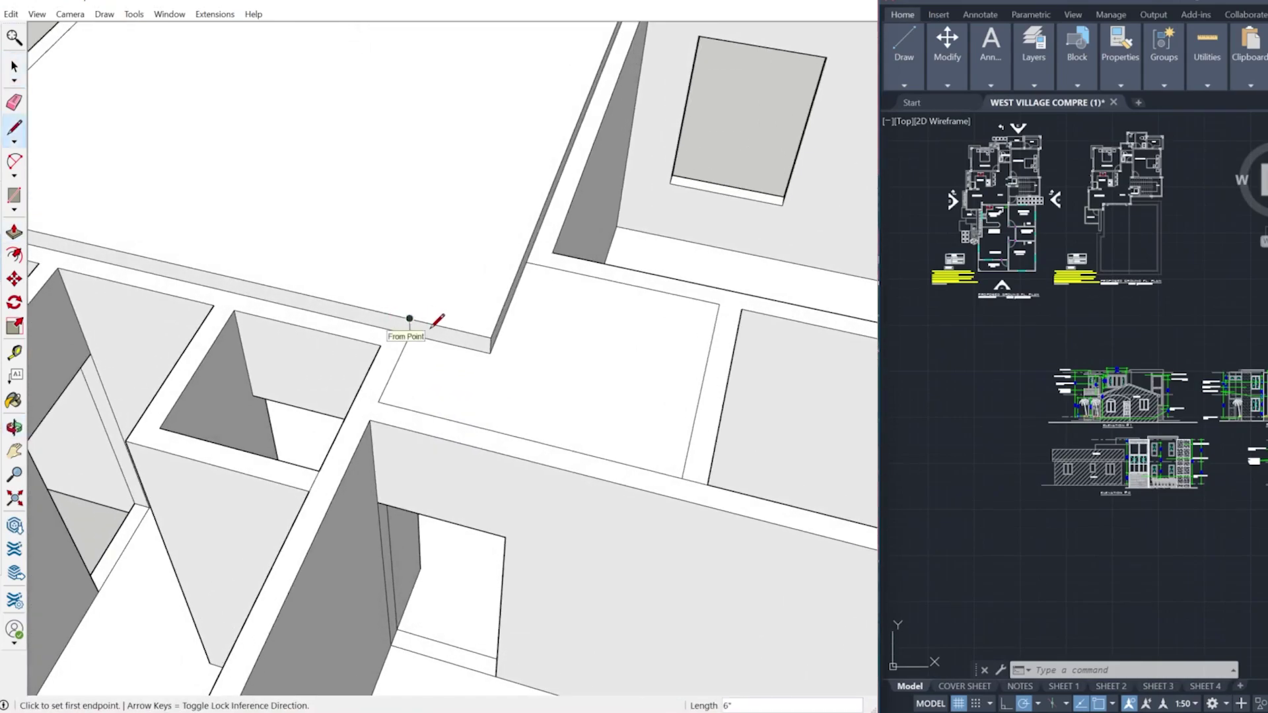
click(484, 431)
mouse_move(483, 433)
middle_down()
mouse_move(536, 122)
mouse_move(467, 269)
mouse_move(419, 580)
mouse_move(414, 391)
middle_up()
scroll(419, 580, down, 3)
scroll(423, 379, up, 3)
key(l)
click(423, 378)
click(423, 355)
key(p)
click(415, 377)
click(492, 499)
Draw a closing line beside the slab's edge and Push/Pull the lower covering face up 6" to the slab's top.
middle_drag(509, 284, 520, 331)
key(l)
scroll(521, 328, up, 4)
click(521, 328)
click(554, 301)
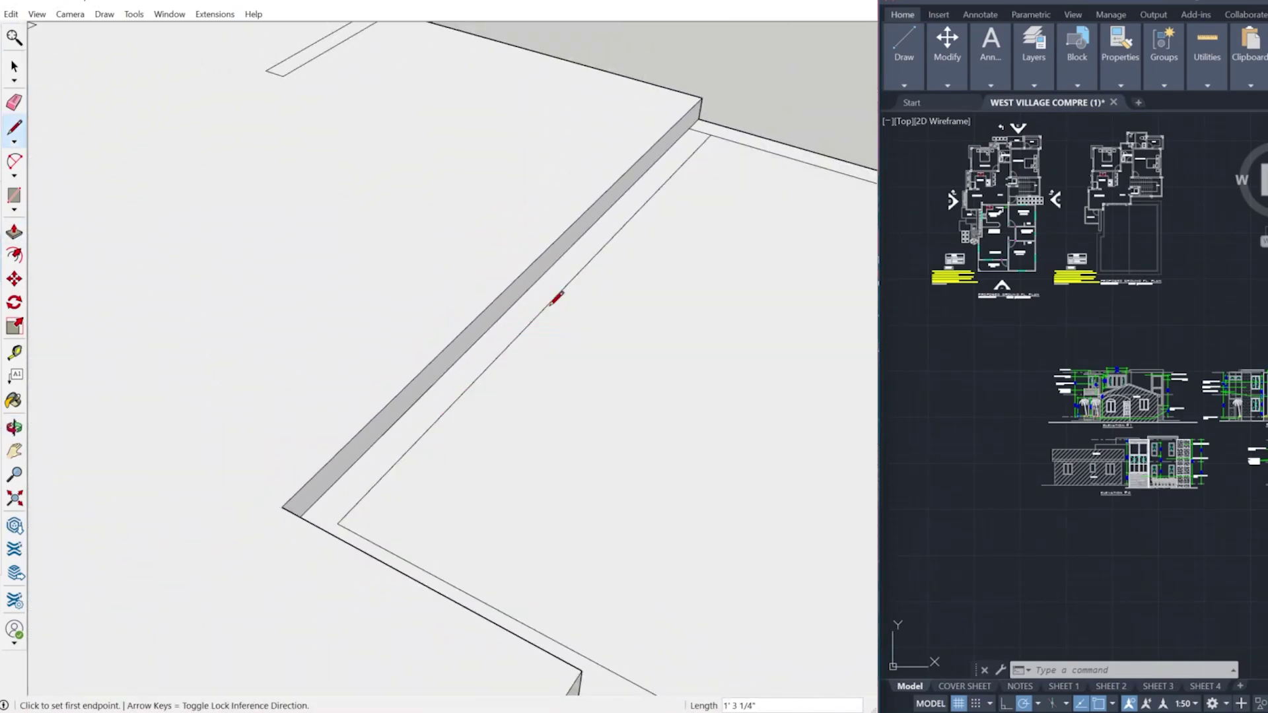
scroll(417, 437, down, 3)
middle_drag(418, 437, 753, 453)
scroll(585, 388, up, 2)
key(p)
key(space)
key(p)
click(355, 373)
text(6)
key(Return)
Push/Pull the exposed wall tops between the covered rooms up 6", flush with the slab.
middle_drag(561, 423, 745, 476)
scroll(516, 454, up, 1)
click(512, 462)
click(476, 456)
scroll(476, 456, down, 3)
scroll(538, 363, up, 5)
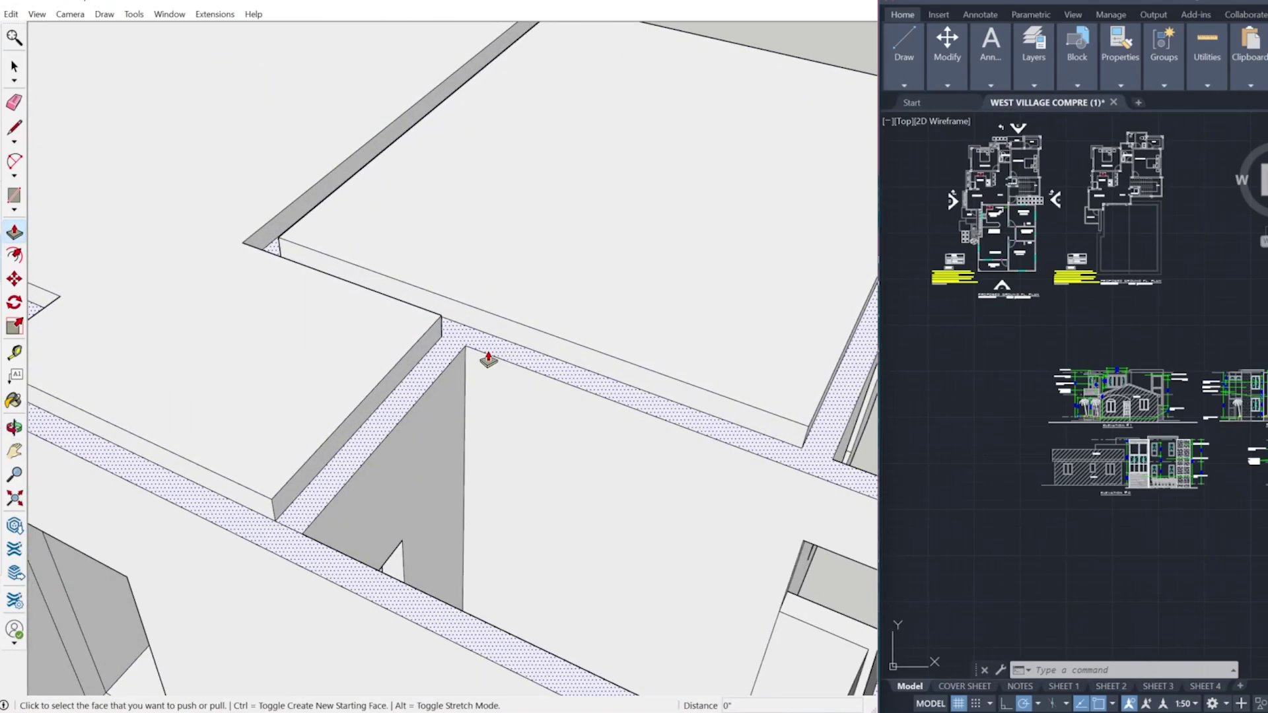
scroll(506, 356, down, 4)
key(p)
click(437, 382)
scroll(437, 382, up, 3)
middle_drag(437, 381, 306, 195)
key(l)
scroll(541, 394, down, 3)
middle_drag(540, 394, 336, 434)
scroll(336, 434, down, 3)
key(p)
click(344, 442)
click(388, 513)
Examine the AutoCAD floor plan around the bedrooms, stairs and balcony and compare it with the slab.
mouse_move(388, 512)
middle_down()
mouse_move(196, 445)
mouse_move(452, 441)
mouse_move(297, 456)
middle_up()
scroll(452, 441, up, 4)
scroll(452, 442, up, 1)
key(e)
scroll(450, 430, down, 4)
middle_drag(1084, 171, 1127, 375)
scroll(1127, 375, up, 2)
scroll(1017, 397, up, 2)
scroll(1024, 396, down, 4)
scroll(1063, 379, up, 3)
scroll(1150, 377, down, 3)
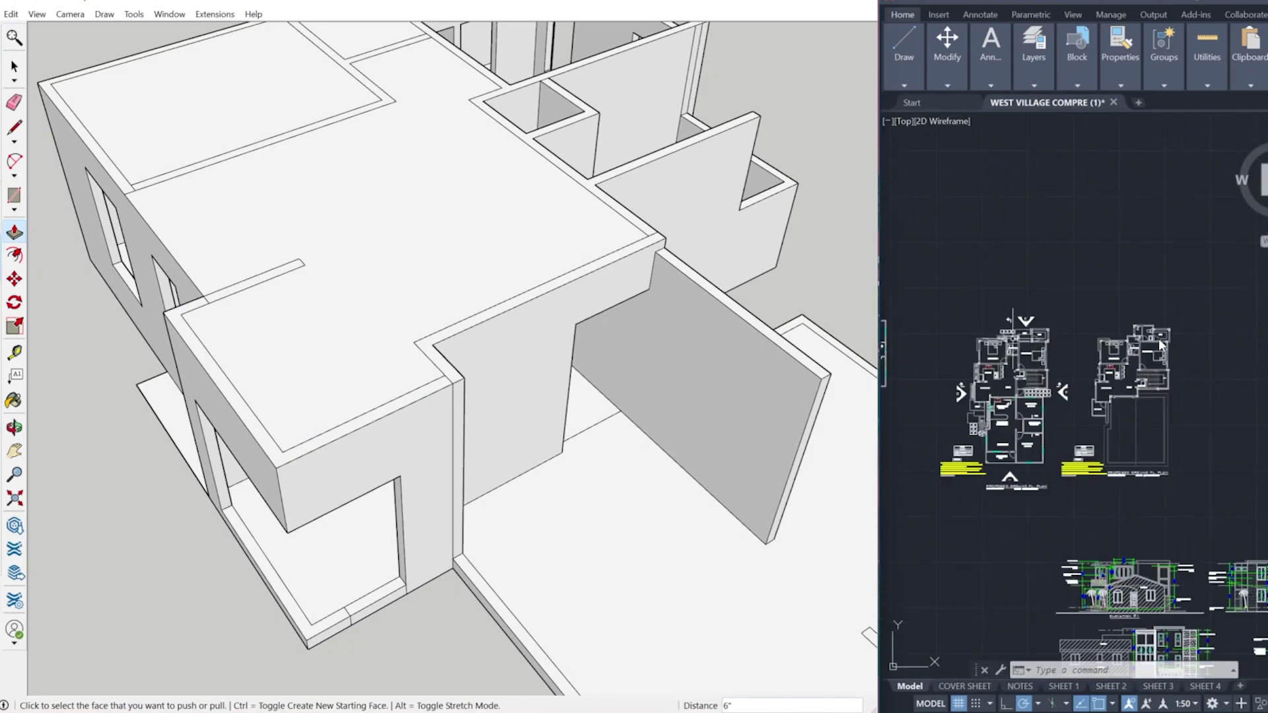
scroll(1053, 475, up, 3)
scroll(419, 552, down, 3)
middle_drag(410, 552, 456, 592)
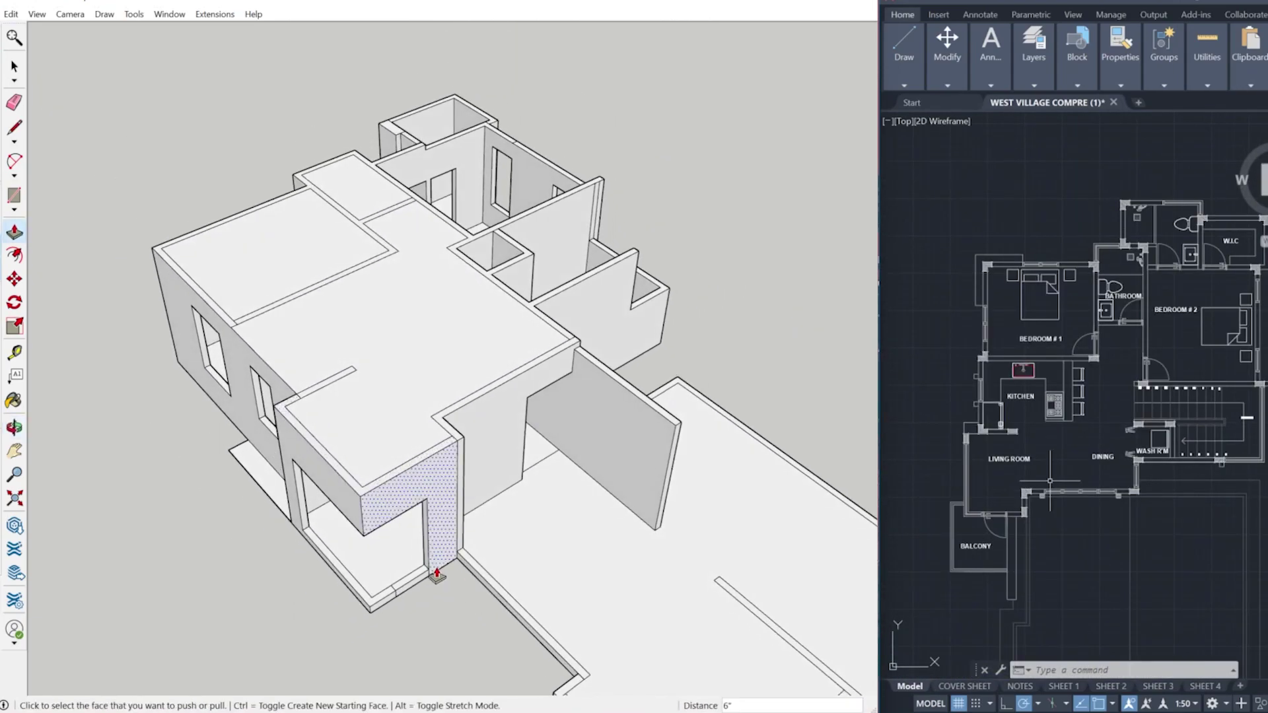
middle_drag(229, 445, 388, 484)
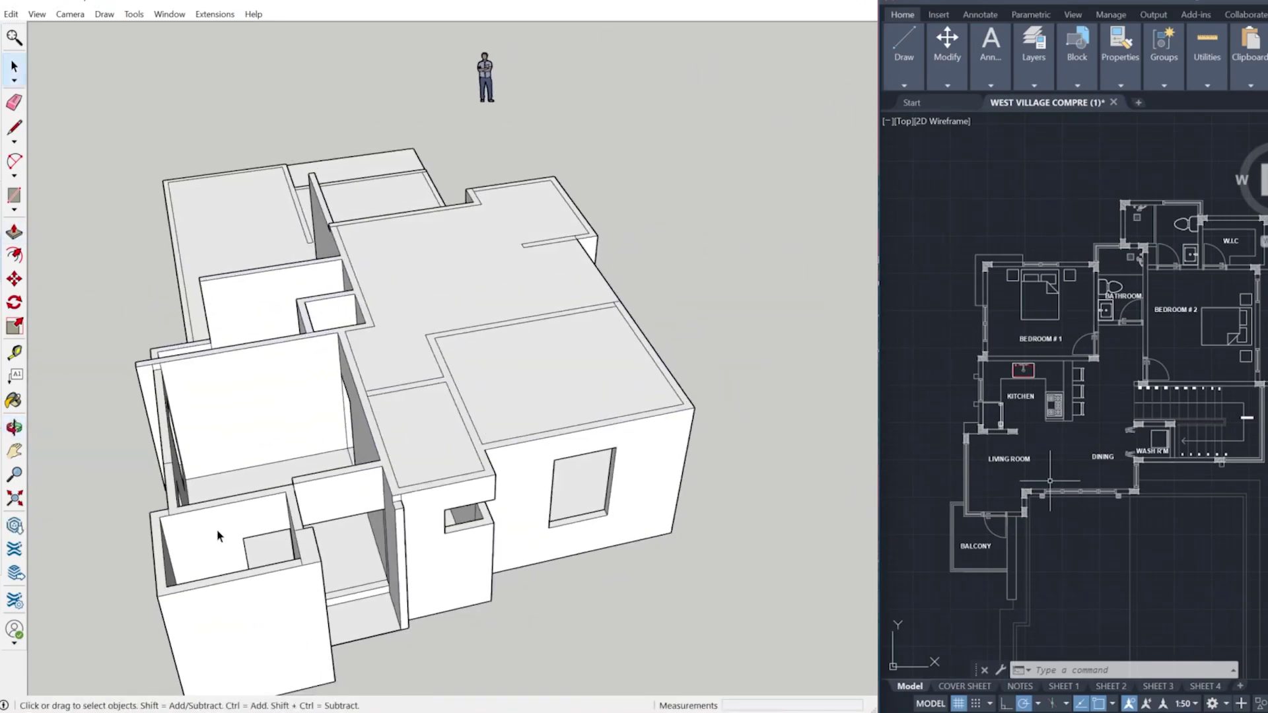
Draw a dividing line on the slab edge at the outer wall corner, Push/Pull the section over Bedroom 2 and erase the leftover edge.
scroll(408, 405, up, 3)
middle_drag(218, 535, 442, 394)
key(l)
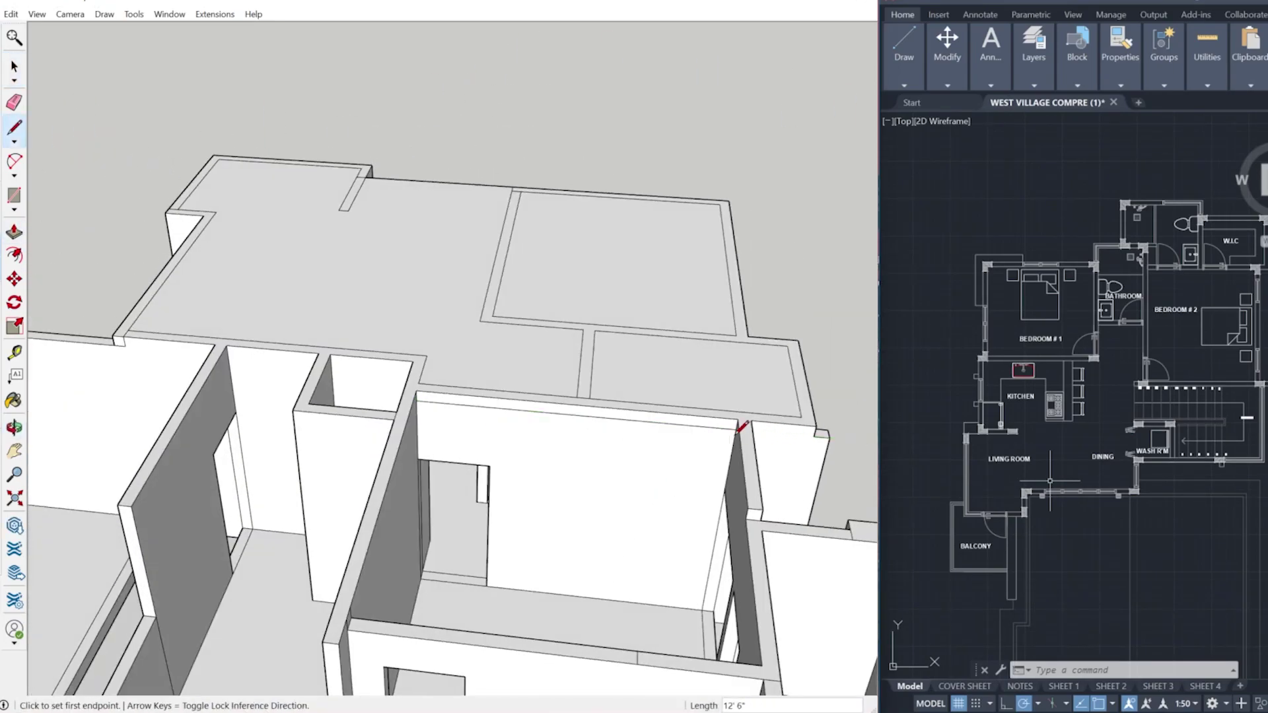
click(741, 430)
key(p)
click(712, 425)
scroll(708, 433, down, 3)
mouse_move(700, 551)
middle_down()
mouse_move(705, 561)
mouse_move(598, 573)
mouse_move(429, 558)
middle_up()
click(588, 586)
scroll(409, 572, up, 2)
key(e)
scroll(437, 547, down, 2)
click(463, 538)
Draw a dividing line on the slab edge beyond Bedroom 2 and Push/Pull the section over the adjoining end rooms.
scroll(464, 538, down, 1)
middle_drag(620, 564, 373, 584)
key(l)
click(407, 565)
click(569, 479)
key(p)
click(494, 507)
scroll(506, 529, down, 2)
scroll(562, 560, up, 1)
click(471, 597)
Examine Elevation #2 for the height of the tall stairwell window and the depth of the band above it.
middle_drag(471, 598, 349, 609)
scroll(370, 590, down, 2)
mouse_move(493, 586)
middle_down()
mouse_move(464, 586)
mouse_move(608, 561)
middle_up()
mouse_move(199, 502)
middle_down()
mouse_move(362, 524)
mouse_move(614, 357)
mouse_move(464, 447)
mouse_move(379, 581)
mouse_move(459, 506)
middle_up()
scroll(622, 350, up, 2)
scroll(361, 407, up, 2)
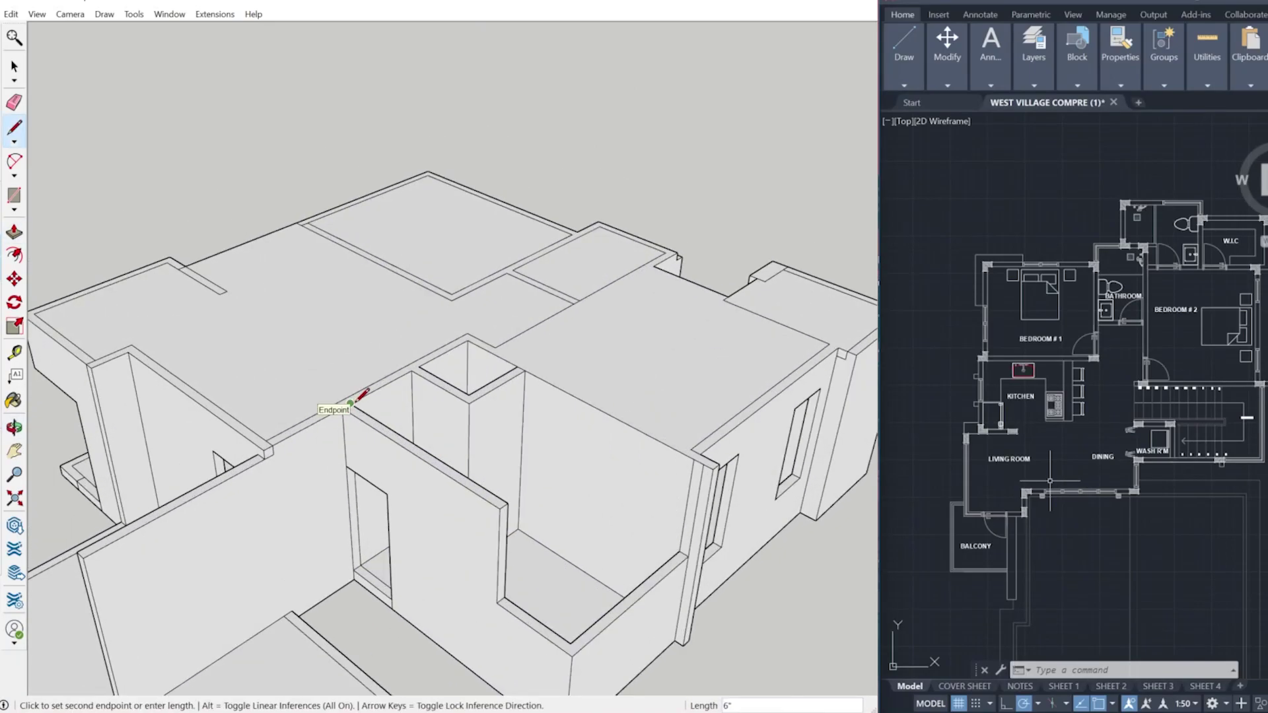
key(l)
scroll(1012, 403, down, 5)
scroll(1103, 358, up, 5)
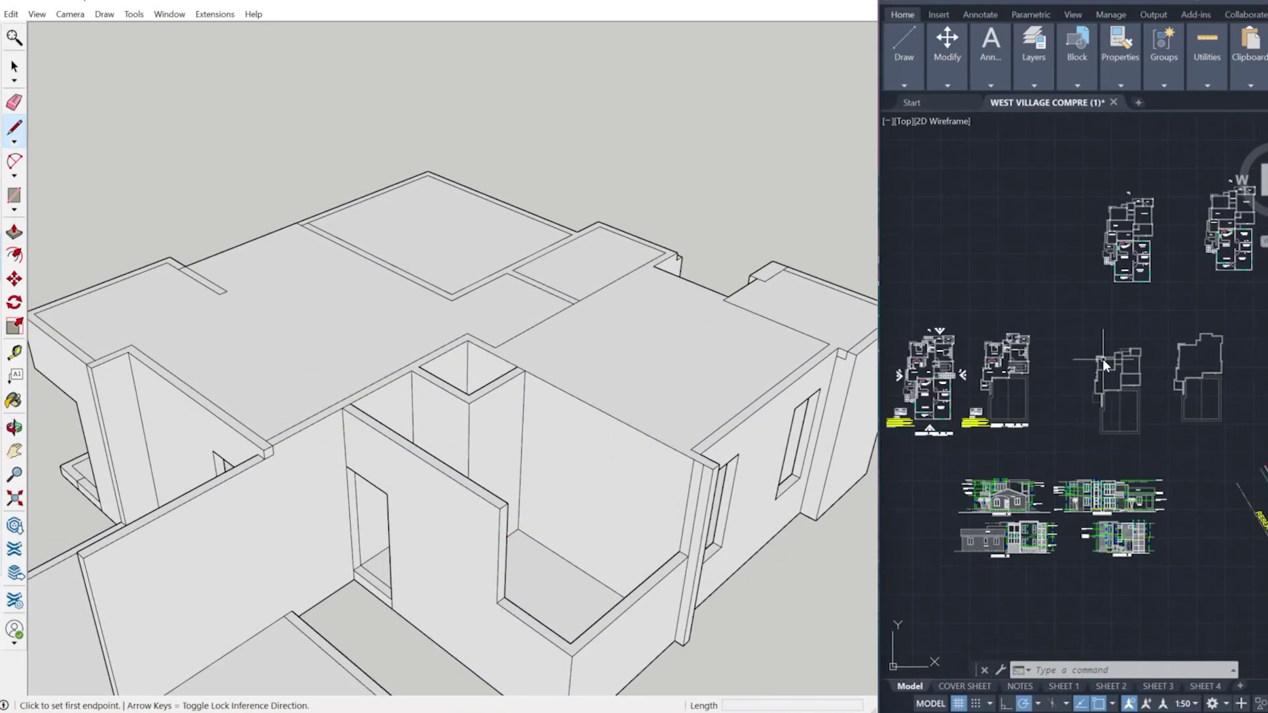
scroll(981, 551, up, 3)
scroll(1024, 536, down, 2)
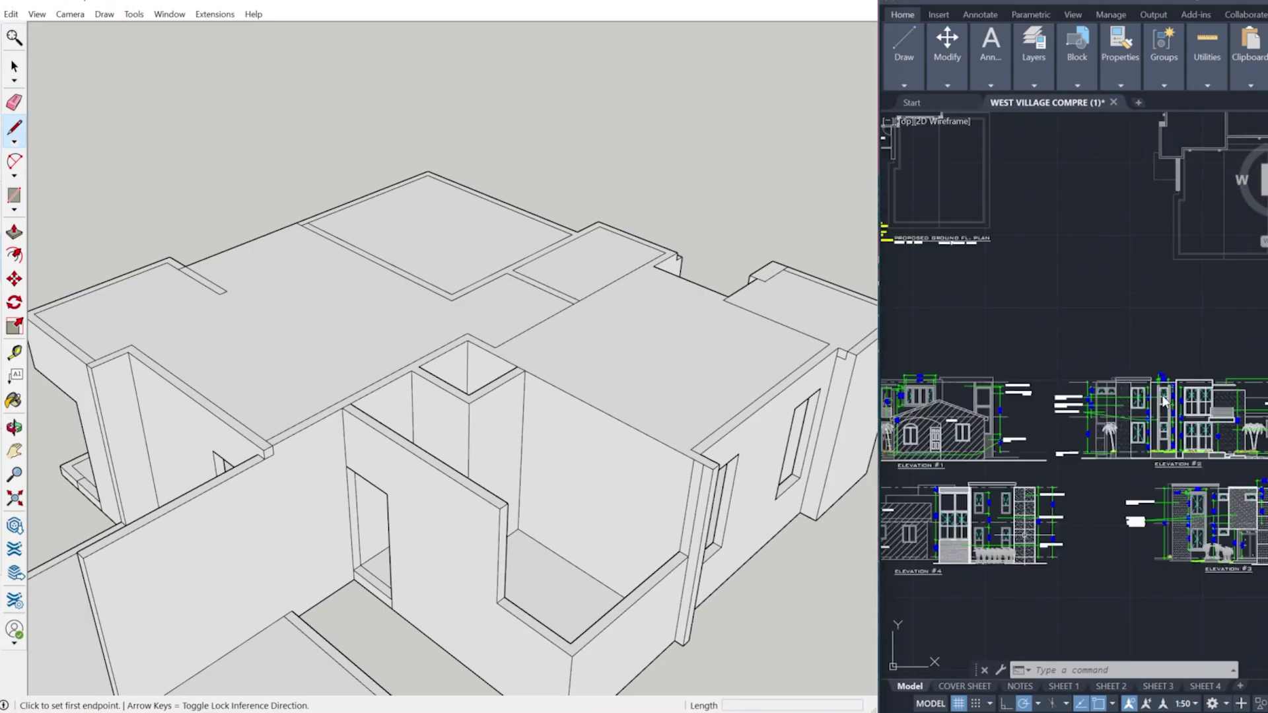
scroll(942, 519, up, 6)
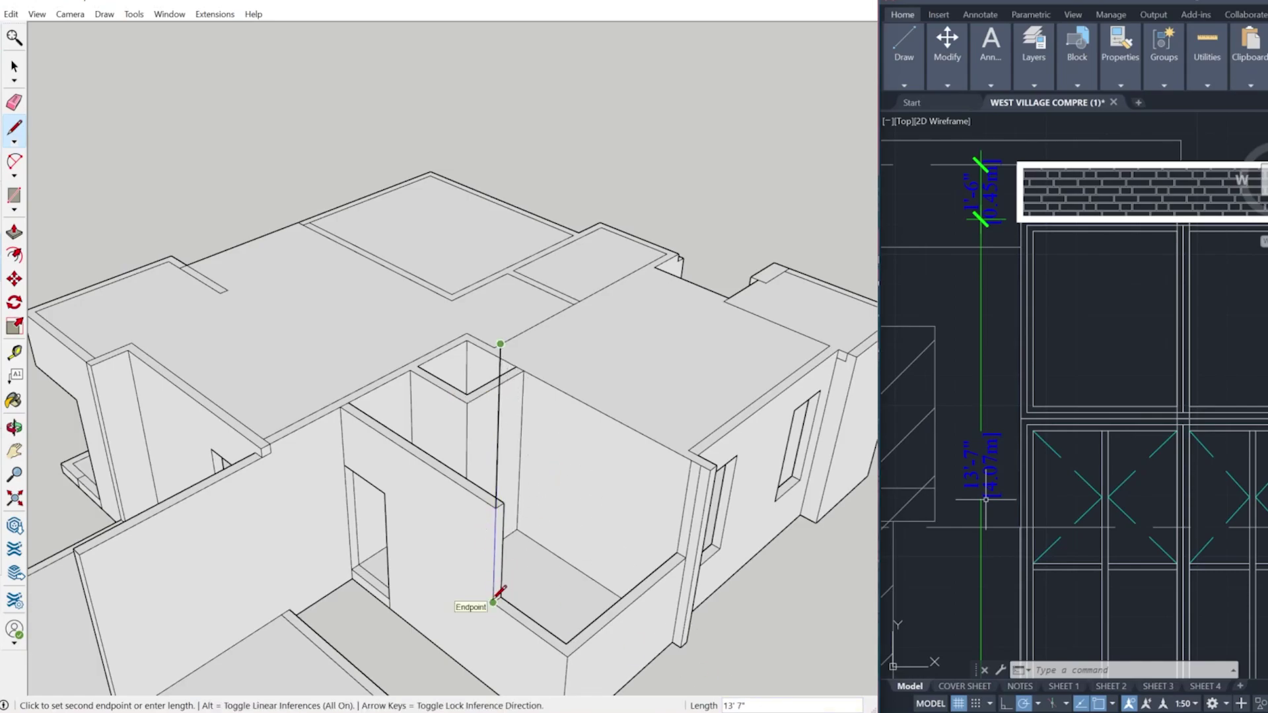
Draw a 13'7" vertical line up from the stairwell window's sill corner and raise the stair wall to that height.
click(505, 357)
scroll(567, 603, down, 1)
middle_drag(572, 605, 552, 608)
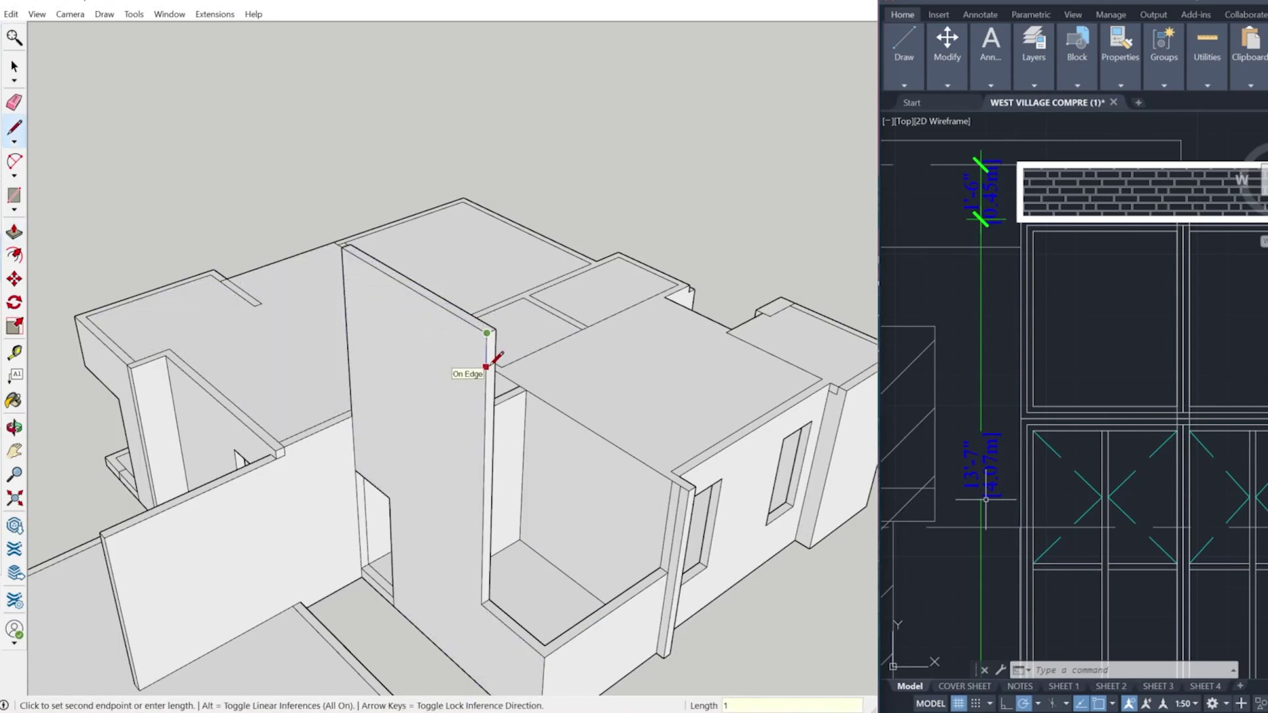
Mark a 1'6" header at the top of the raised stair wall's end and Push/Pull it across the window opening to the corner.
click(486, 349)
click(495, 352)
scroll(496, 353, up, 1)
key(p)
click(491, 345)
click(559, 666)
scroll(717, 521, down, 1)
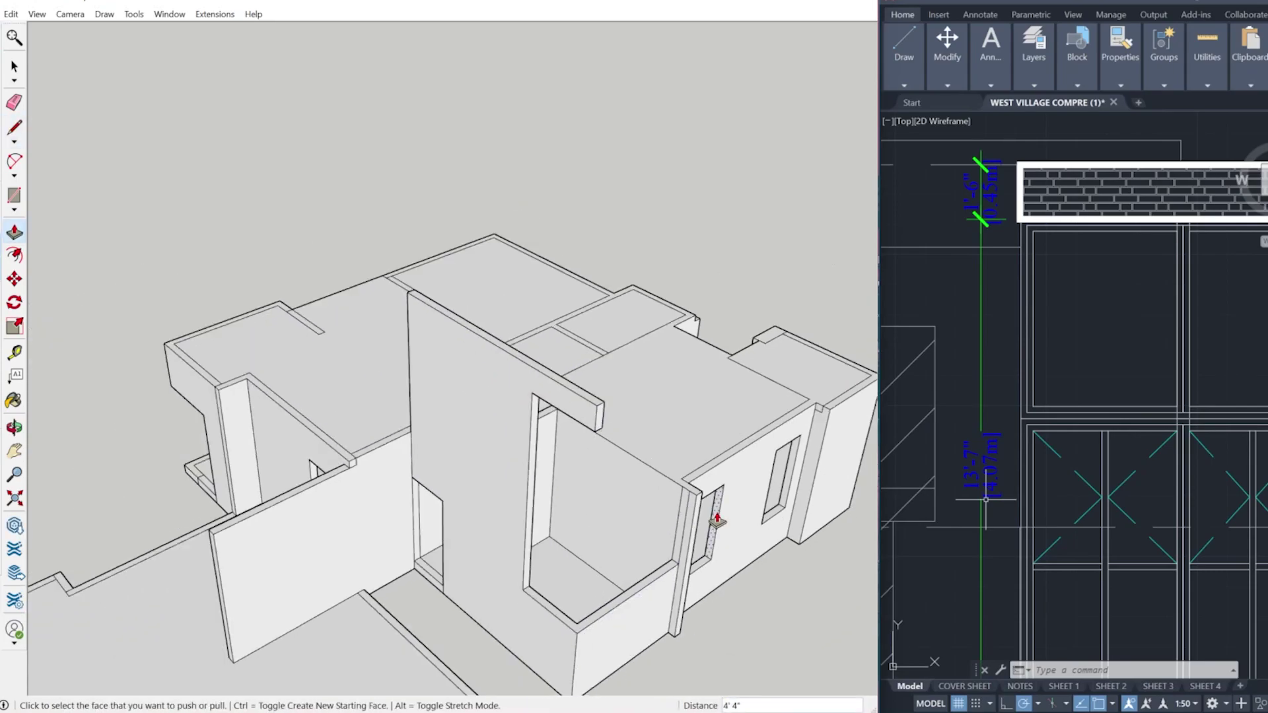
Draw a 6" dividing line at the header's end and Push/Pull the section across the stairwell front to the opposite pillar.
middle_drag(716, 521, 409, 489)
key(l)
scroll(138, 356, up, 3)
click(129, 271)
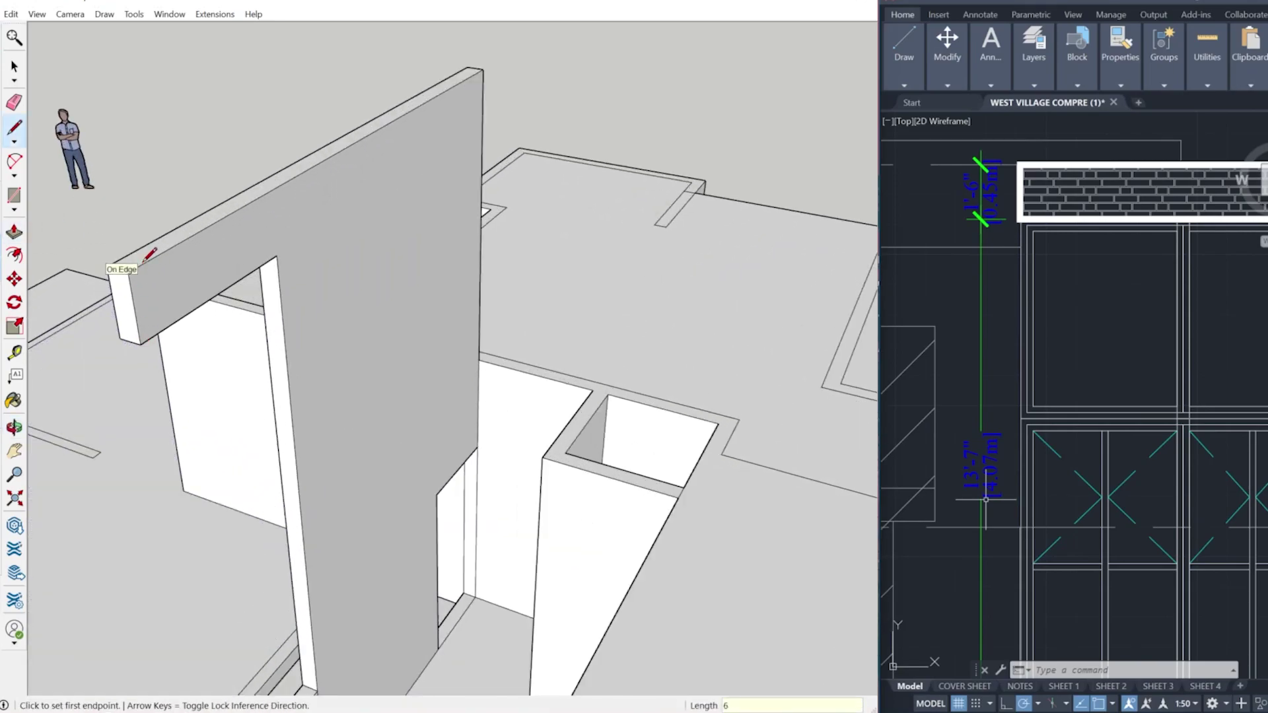
key(p)
click(147, 318)
scroll(148, 320, down, 3)
scroll(148, 320, up, 1)
click(362, 597)
Draw a vertical line on the corner pillar above the slab and Push/Pull the face along the stairwell side to the inner wall.
key(l)
click(383, 570)
click(355, 389)
scroll(502, 528, down, 2)
mouse_move(502, 541)
middle_down()
mouse_move(436, 566)
mouse_move(264, 562)
middle_up()
click(137, 405)
scroll(442, 461, down, 1)
scroll(1022, 485, down, 10)
scroll(989, 373, up, 6)
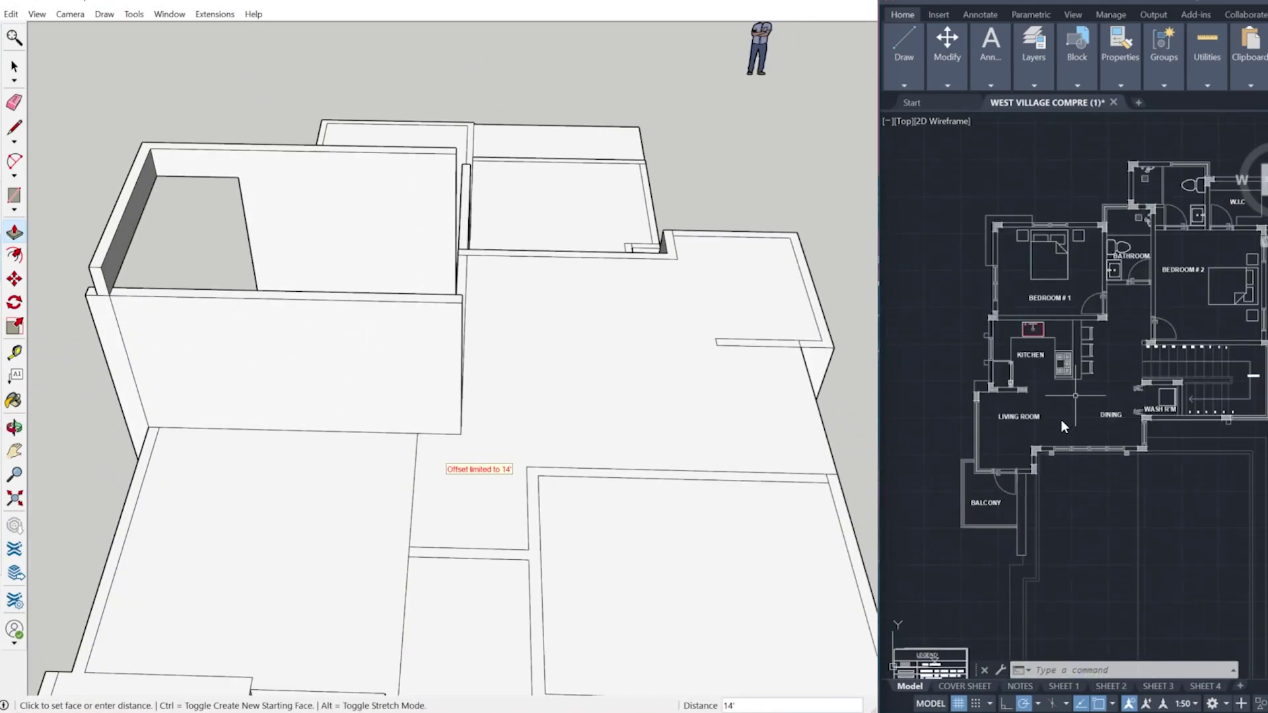
scroll(667, 446, down, 3)
mouse_move(502, 466)
middle_down()
mouse_move(683, 485)
mouse_move(595, 463)
middle_up()
scroll(542, 439, up, 2)
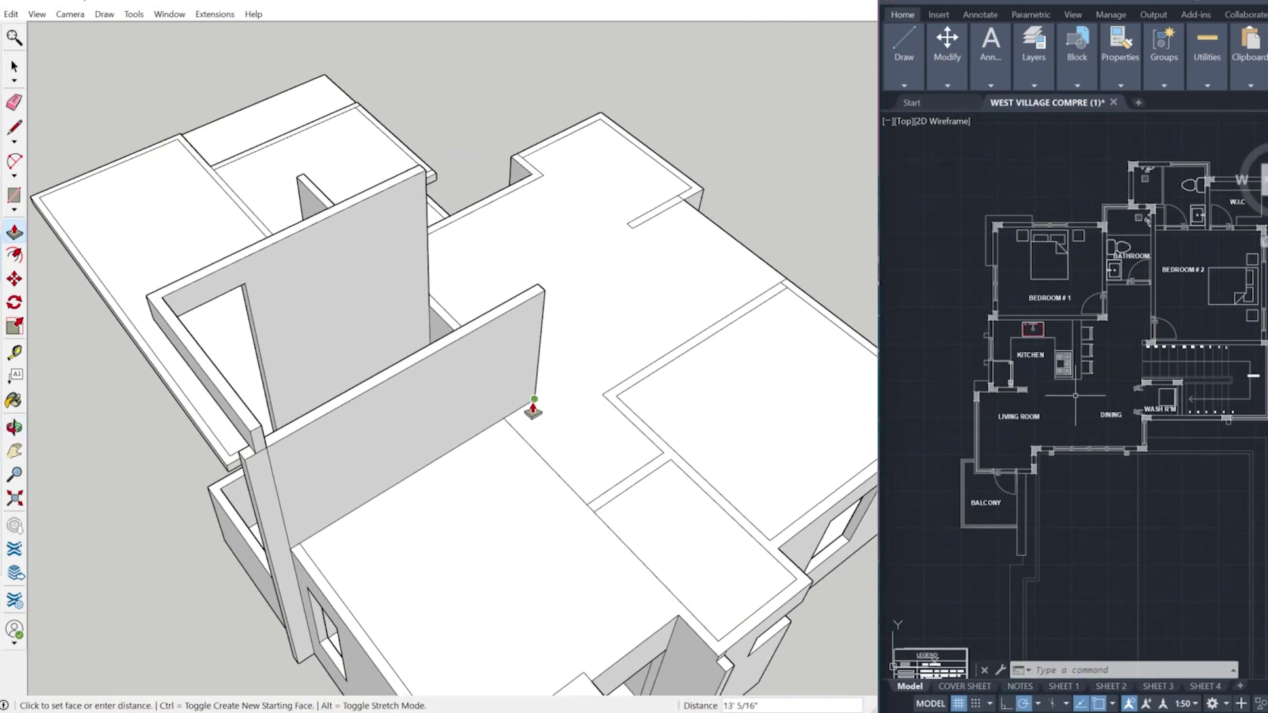
Push/Pull the tops of the second stair wall and its corner pillar up 1'6", flush with the header.
middle_drag(404, 486, 403, 439)
scroll(402, 438, up, 1)
click(357, 400)
click(316, 386)
middle_drag(320, 507, 811, 307)
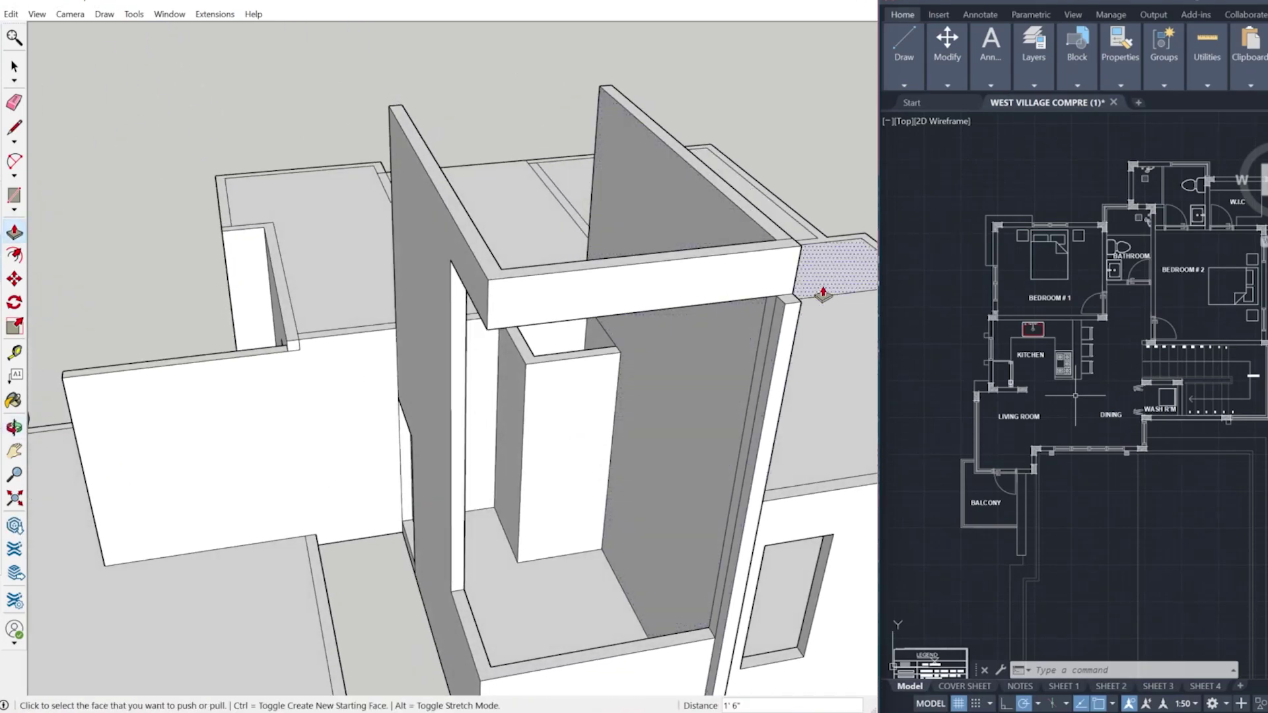
click(761, 264)
mouse_move(761, 264)
middle_down()
mouse_move(524, 532)
mouse_move(691, 405)
mouse_move(760, 506)
middle_up()
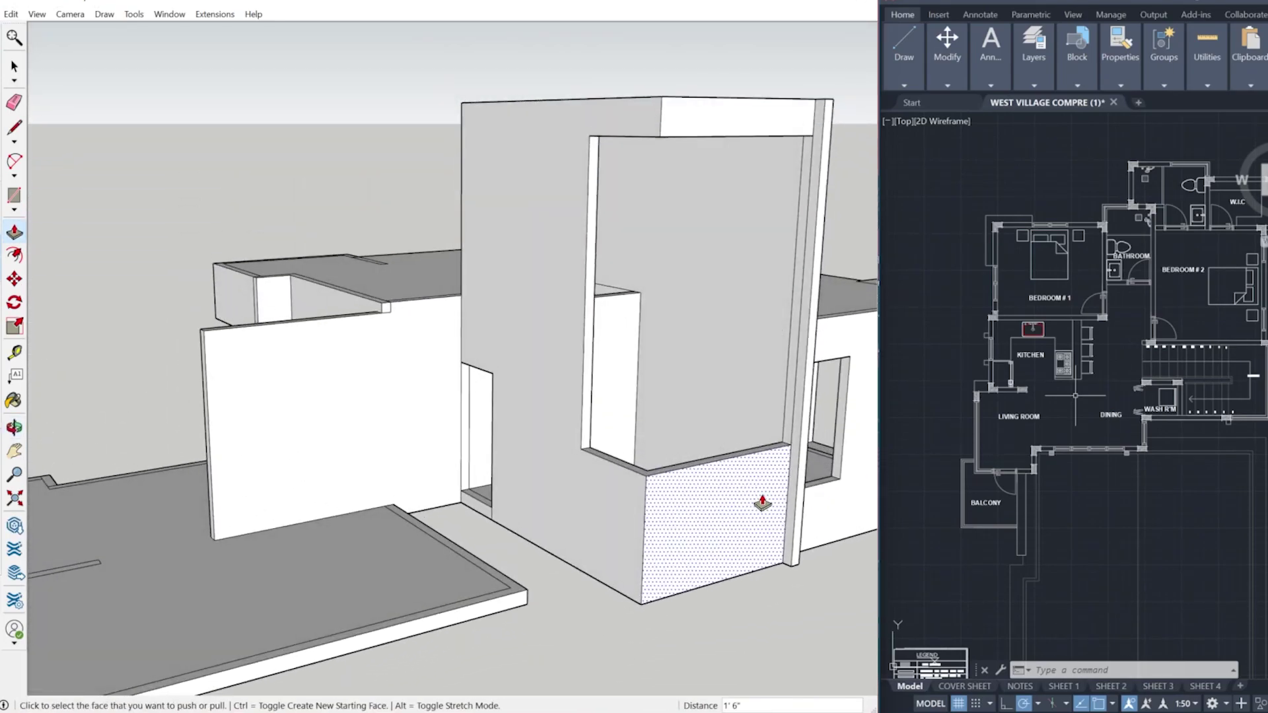
Erase the leftover vertical edges where the corner pillar joins the second stair wall.
scroll(665, 444, down, 2)
middle_drag(665, 444, 580, 605)
scroll(691, 421, up, 4)
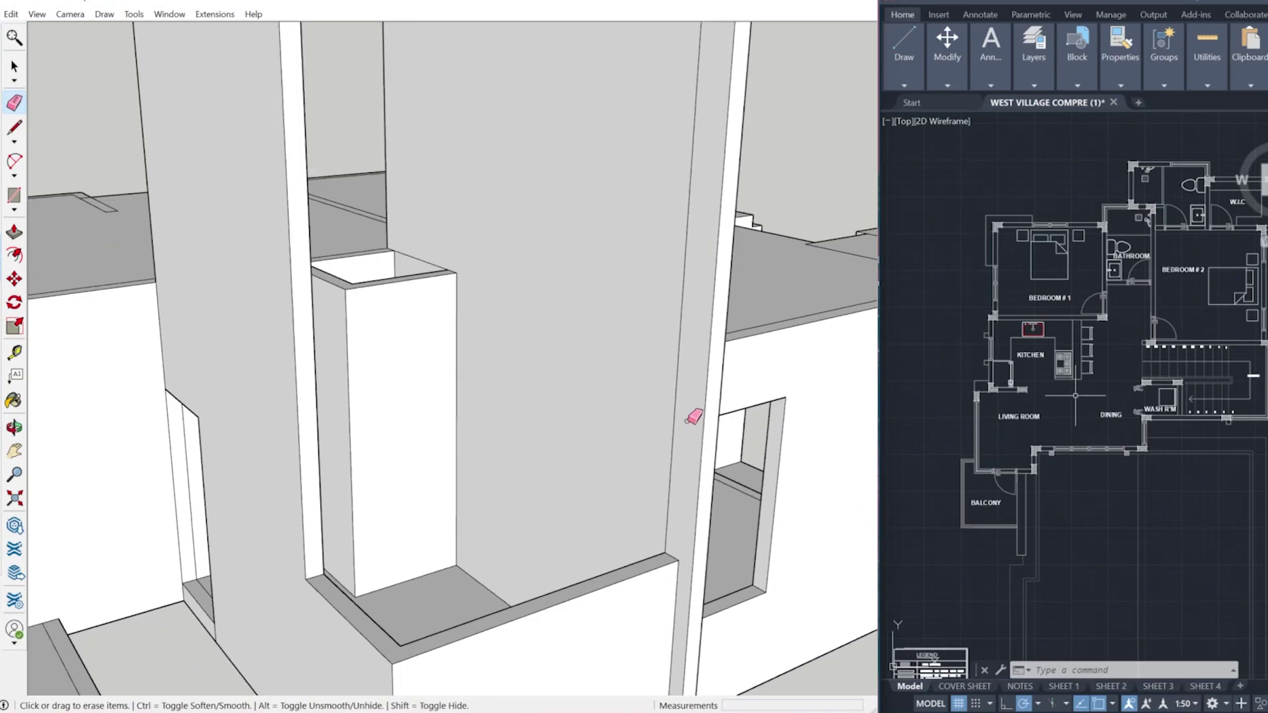
scroll(668, 446, down, 5)
mouse_move(668, 445)
middle_down()
mouse_move(645, 588)
mouse_move(354, 530)
mouse_move(344, 573)
middle_up()
scroll(317, 397, up, 3)
click(306, 371)
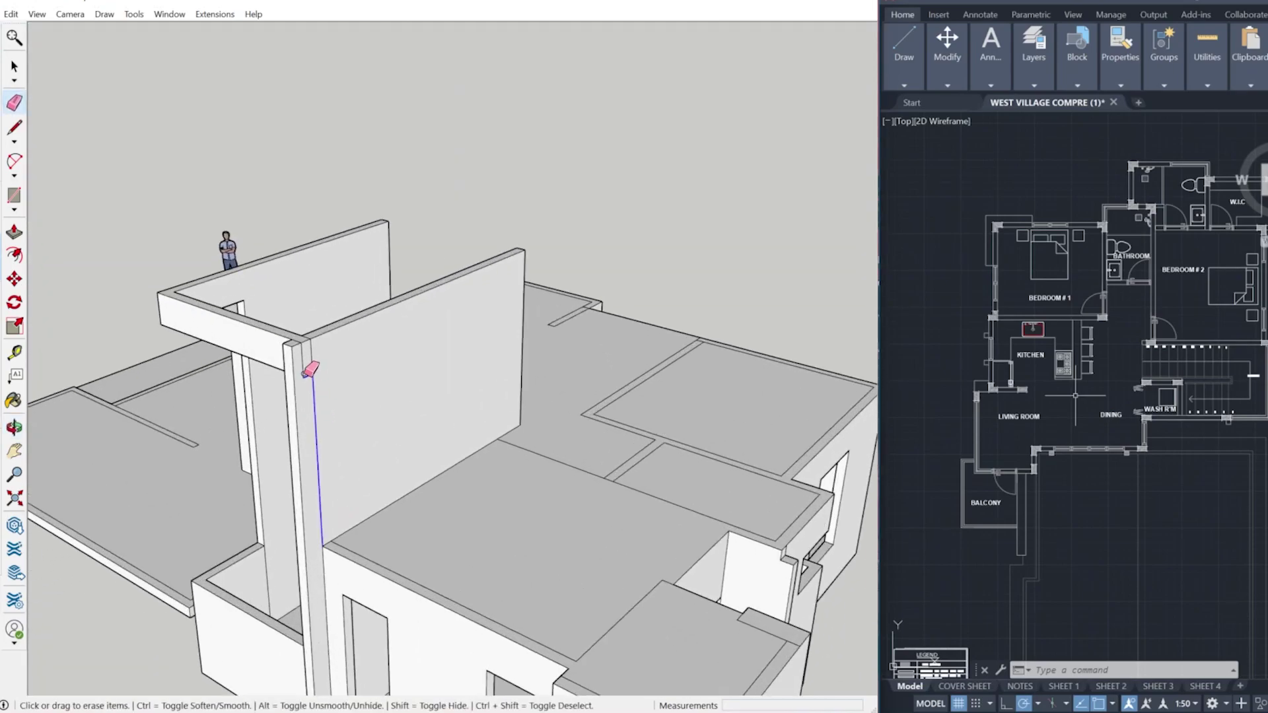
Draw short lines across the wall strip on the slab over Bedroom 2, in line with the window's jambs below.
scroll(347, 478, down, 2)
scroll(353, 475, up, 4)
scroll(1151, 402, down, 4)
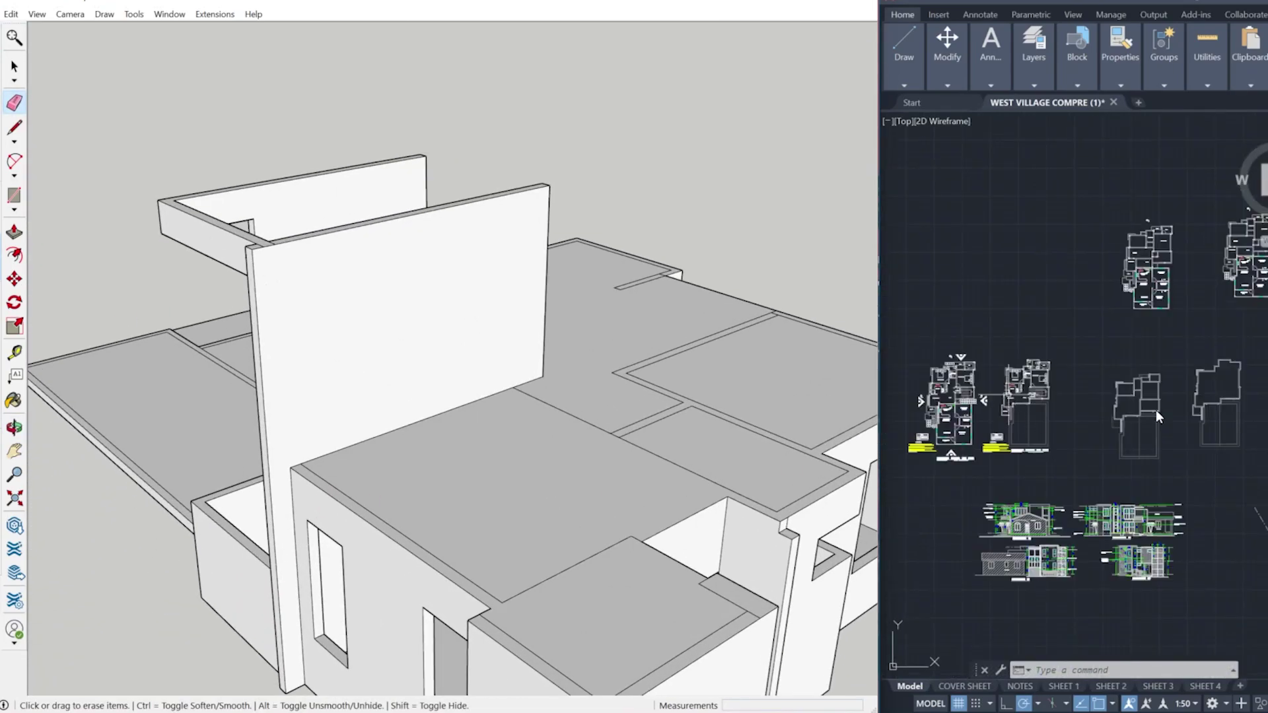
scroll(1034, 354, up, 5)
scroll(346, 363, down, 2)
key(l)
scroll(464, 541, up, 3)
mouse_move(346, 362)
middle_down()
mouse_move(482, 430)
mouse_move(474, 499)
middle_up()
click(456, 455)
scroll(477, 487, up, 3)
click(483, 474)
middle_drag(529, 554, 567, 611)
scroll(444, 566, up, 3)
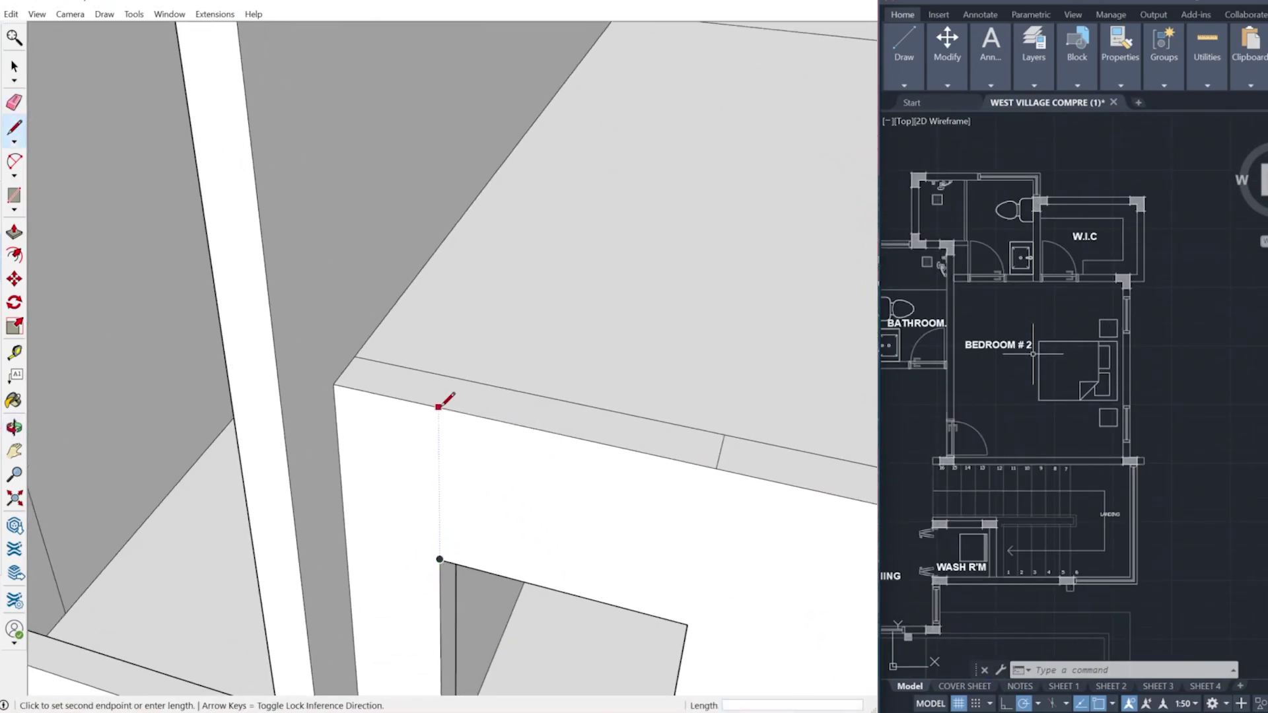
middle_drag(438, 408, 404, 458)
scroll(406, 450, up, 2)
click(408, 447)
scroll(397, 455, down, 1)
Add the remaining short lines across the slab-edge wall strip, marking the jambs of both Bedroom 2 windows.
middle_drag(1119, 278, 1181, 300)
scroll(1180, 300, down, 5)
scroll(1122, 405, up, 5)
scroll(1139, 347, down, 5)
scroll(1202, 470, up, 8)
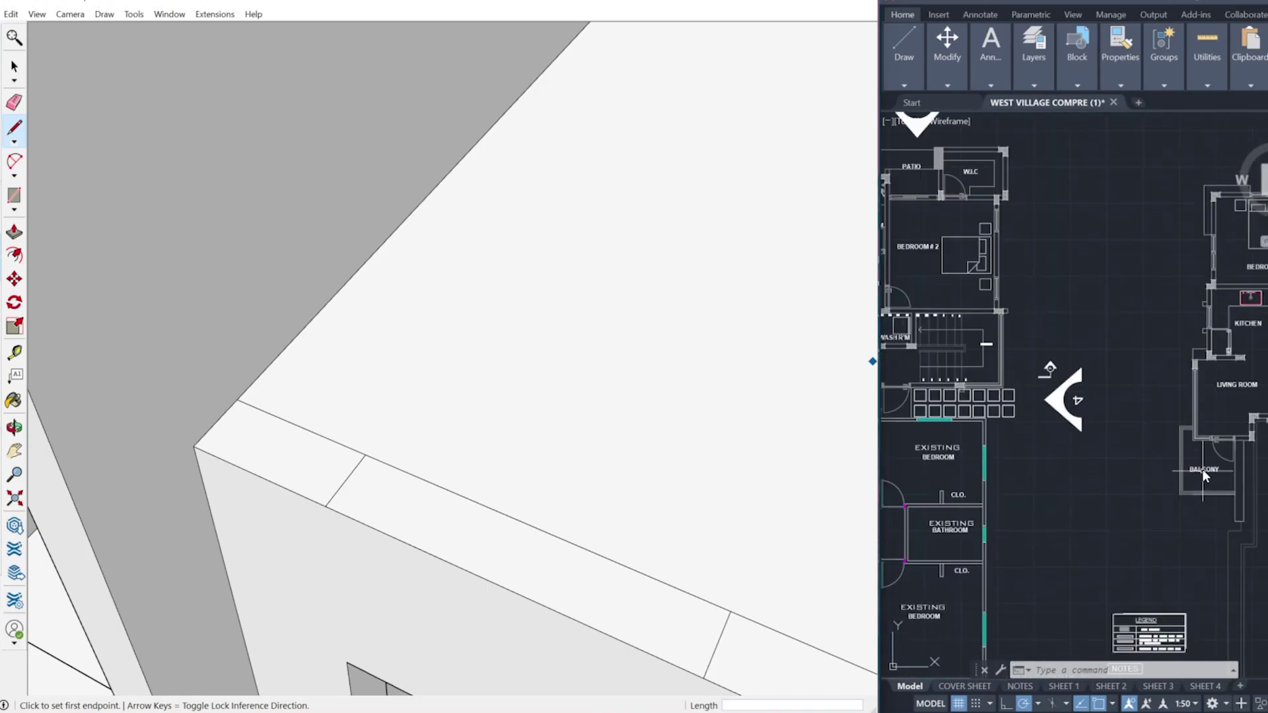
scroll(1202, 470, down, 4)
scroll(297, 390, down, 5)
scroll(533, 522, up, 2)
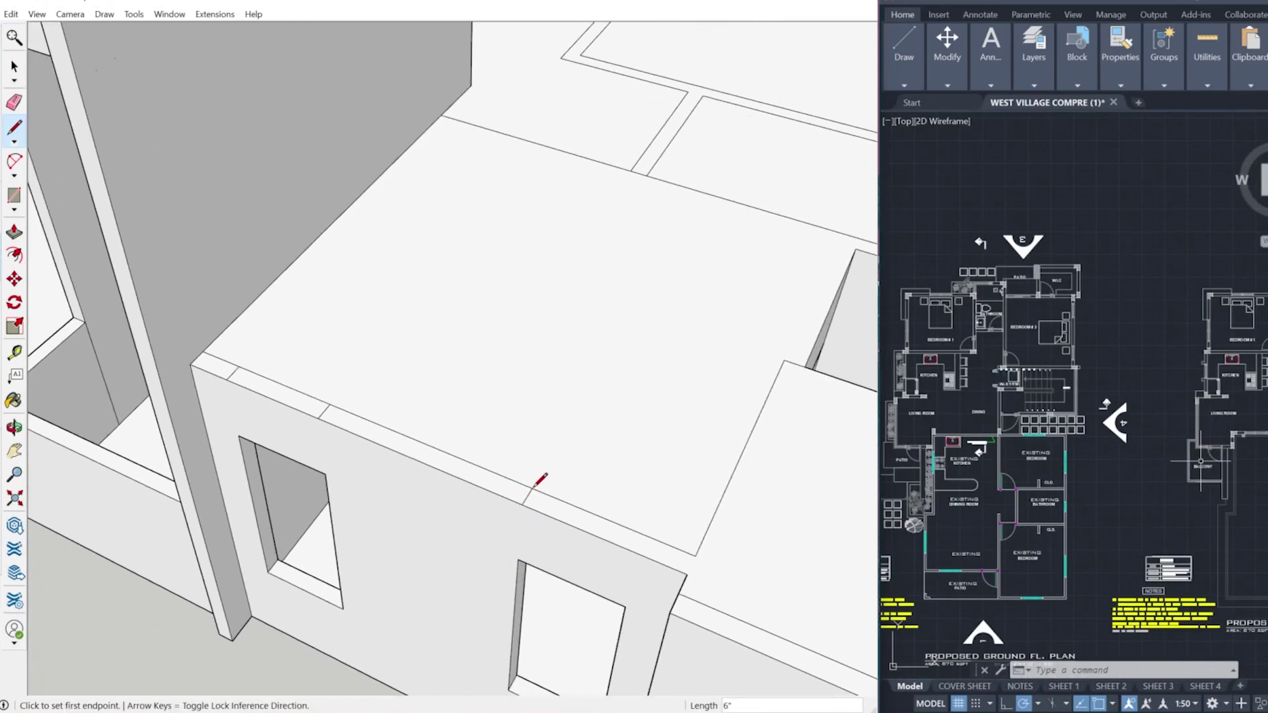
scroll(506, 559, down, 2)
scroll(279, 410, down, 1)
Push/Pull the wall segments beside and between the two Bedroom 2 windows up 9'7".
click(278, 409)
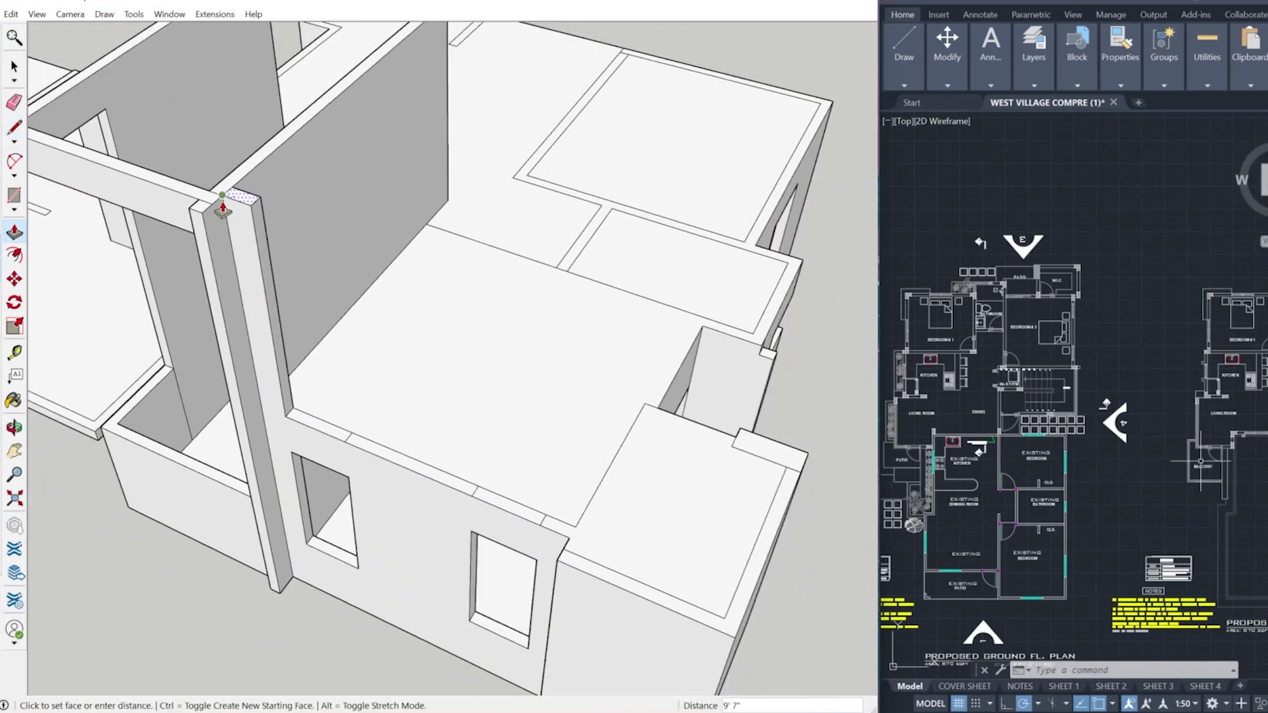
click(247, 206)
scroll(481, 367, down, 1)
scroll(481, 390, up, 2)
scroll(624, 594, down, 2)
scroll(634, 596, up, 1)
scroll(1035, 305, up, 6)
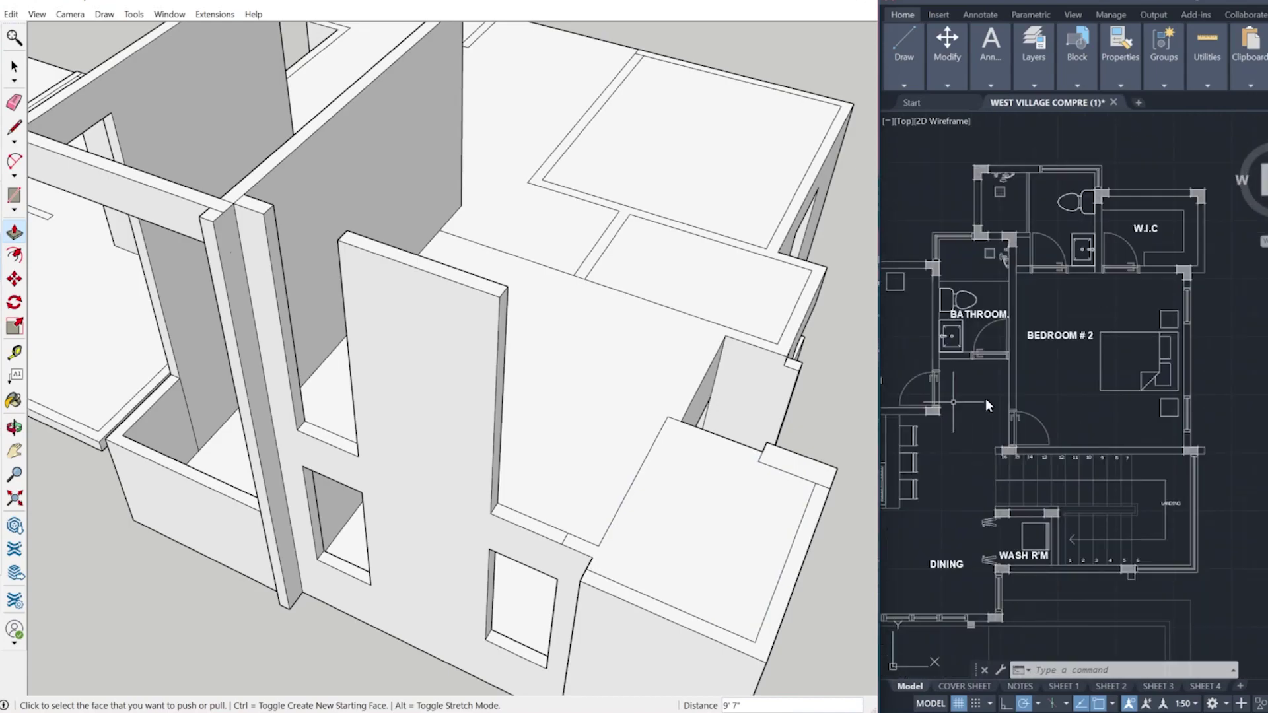
Draw a short line across the W.I.C. wall strip beside Bedroom 2 and erase the leftover edges where the strips meet.
mouse_move(592, 588)
middle_down()
mouse_move(731, 573)
mouse_move(633, 549)
mouse_move(584, 582)
mouse_move(503, 556)
middle_up()
scroll(633, 549, up, 2)
scroll(624, 554, up, 2)
key(l)
scroll(617, 581, down, 1)
click(617, 581)
click(730, 340)
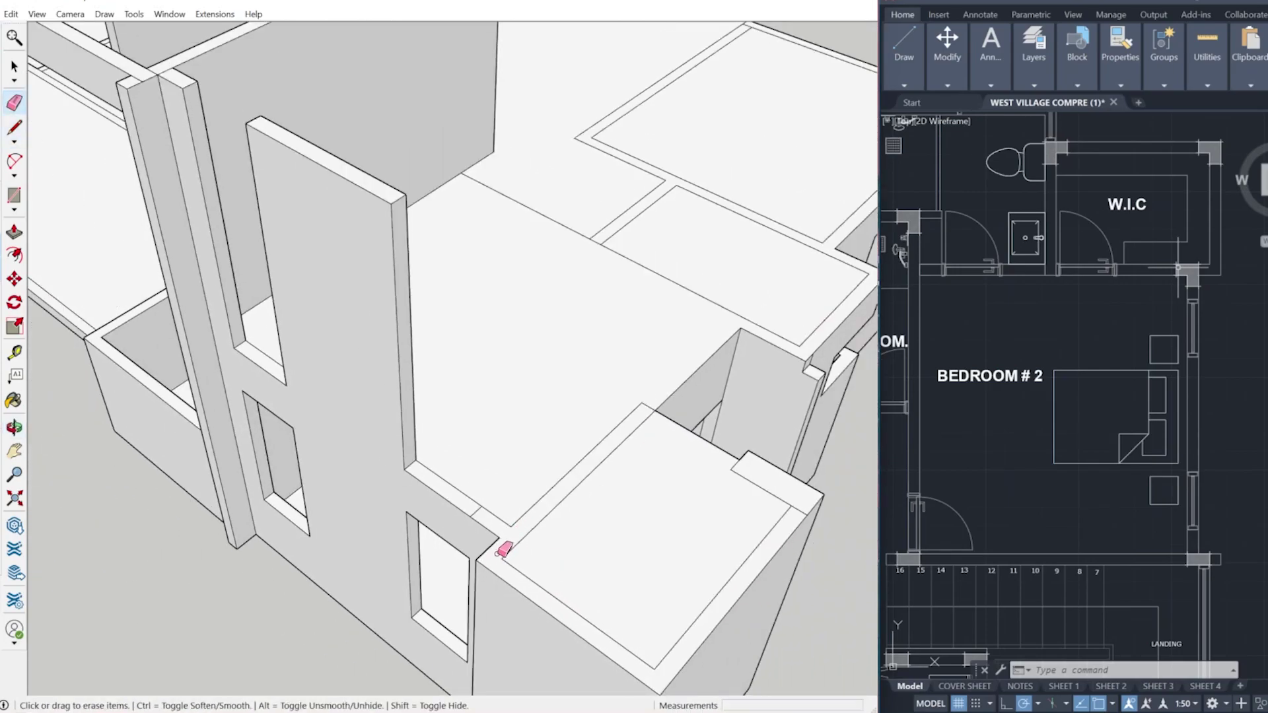
Push/Pull the joined W.I.C. wall strip, including its corner with the Bedroom 2 window wall, up 9'7".
key(p)
scroll(503, 543, down, 1)
click(502, 543)
key(space)
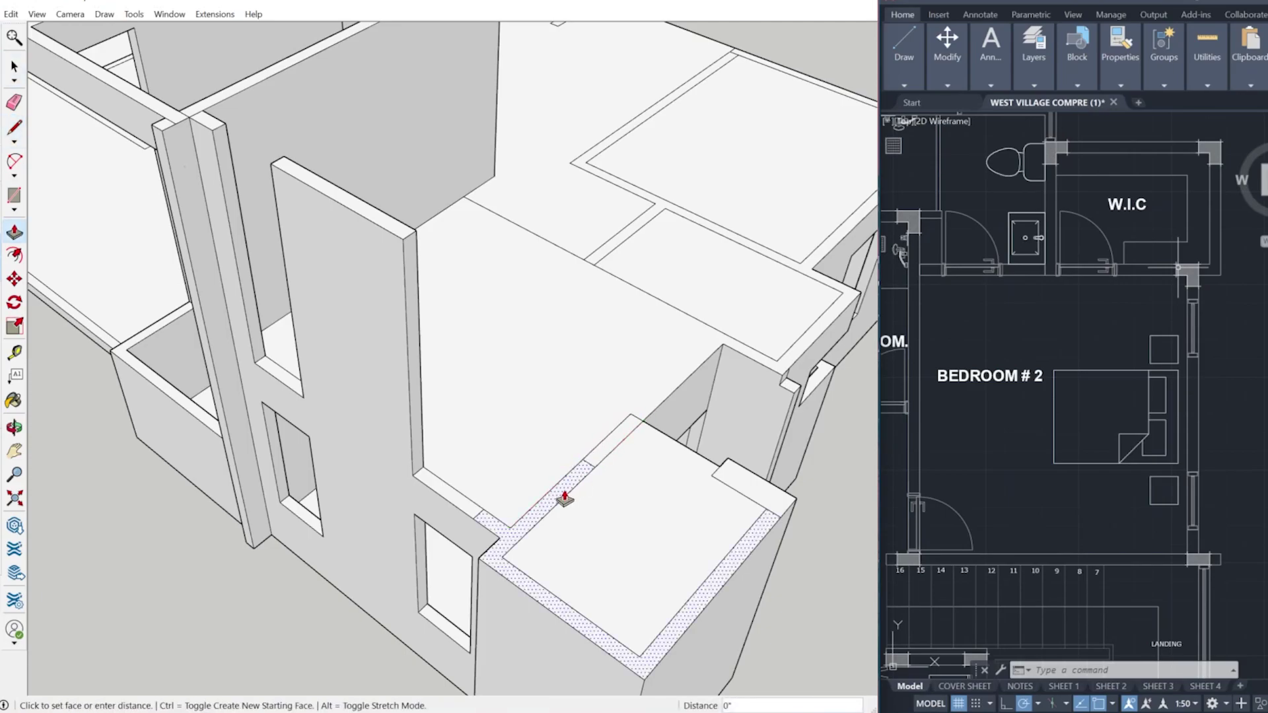
scroll(565, 497, down, 3)
click(453, 325)
middle_drag(453, 325, 212, 602)
scroll(299, 579, up, 2)
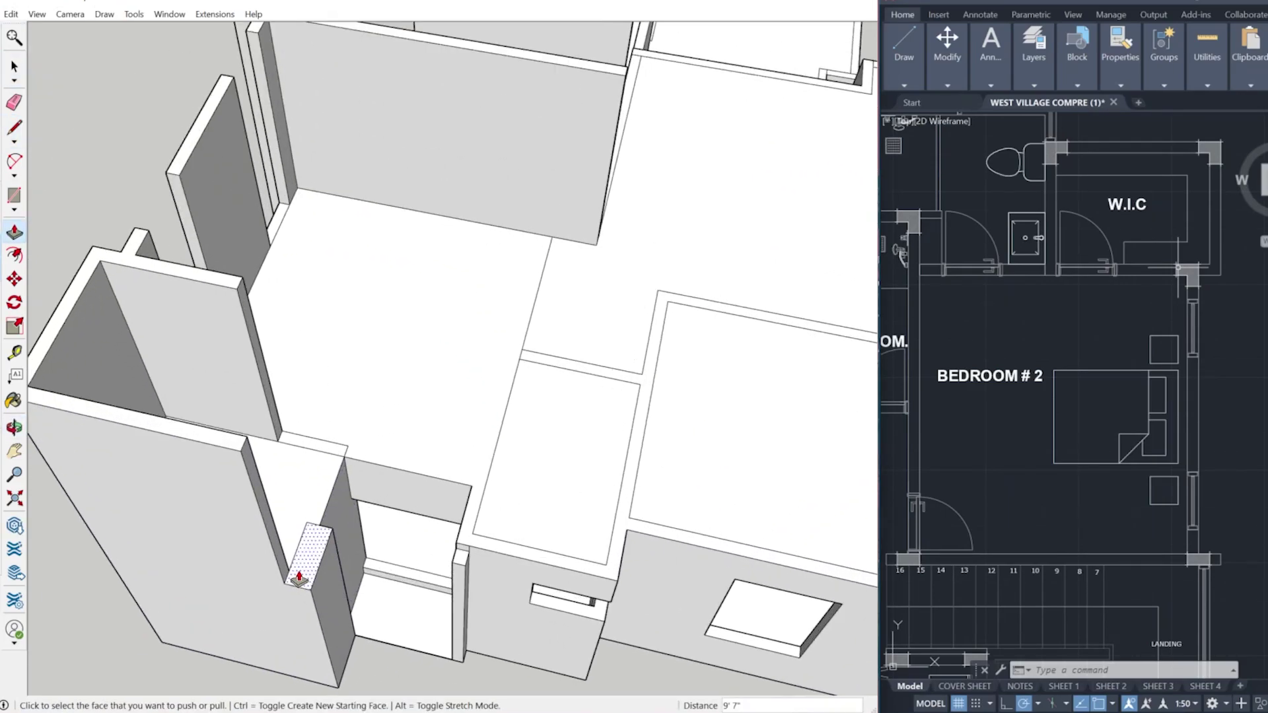
Push/Pull the W.I.C. corner pillar up flush with the top of the raised W.I.C. wall.
scroll(299, 578, up, 3)
click(311, 586)
key(p)
click(308, 572)
click(218, 316)
Draw a 5'1" horizontal line across the header face above the opening beside the W.I.C. pillar.
mouse_move(396, 630)
middle_down()
mouse_move(405, 572)
mouse_move(390, 410)
mouse_move(355, 393)
middle_up()
scroll(313, 383, up, 2)
key(l)
click(349, 309)
middle_drag(350, 311, 433, 305)
click(620, 303)
scroll(1054, 428, down, 4)
scroll(1049, 420, up, 3)
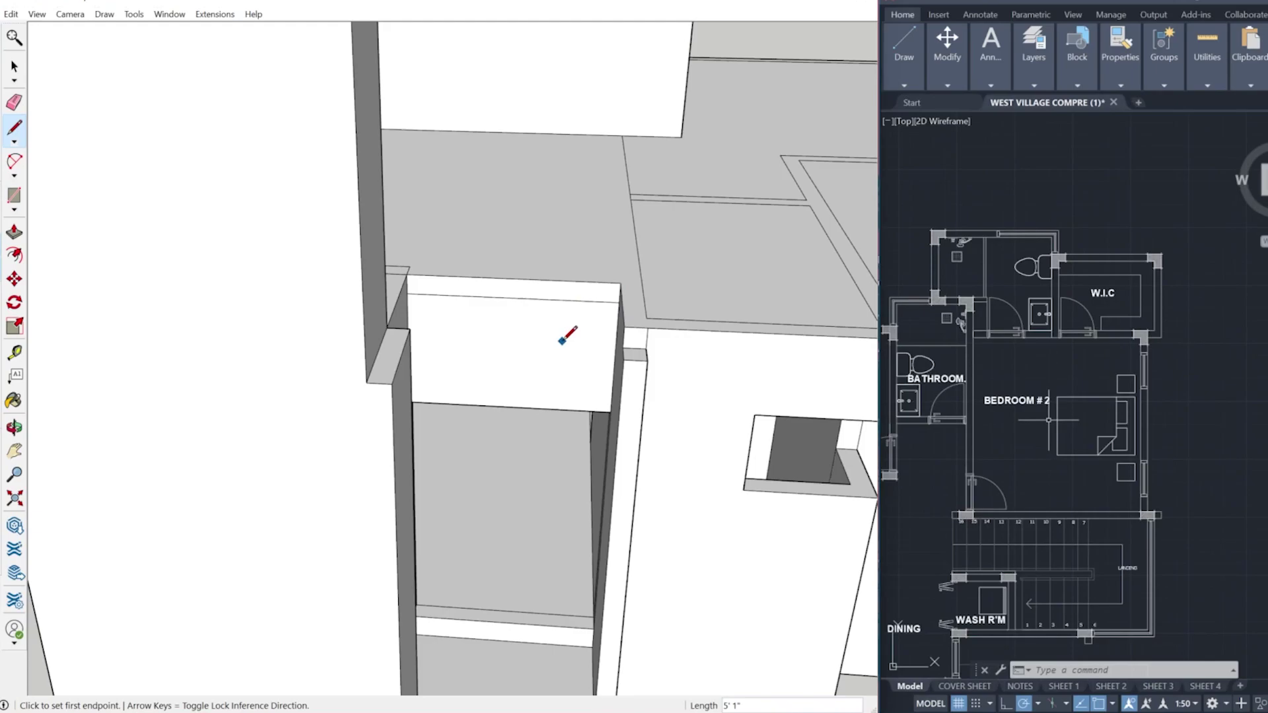
Measure in the AutoCAD plan how far the toilet's outer wall lies from the W.I.C. pillar corner.
key(p)
scroll(589, 399, down, 3)
middle_drag(589, 399, 429, 427)
scroll(364, 439, up, 4)
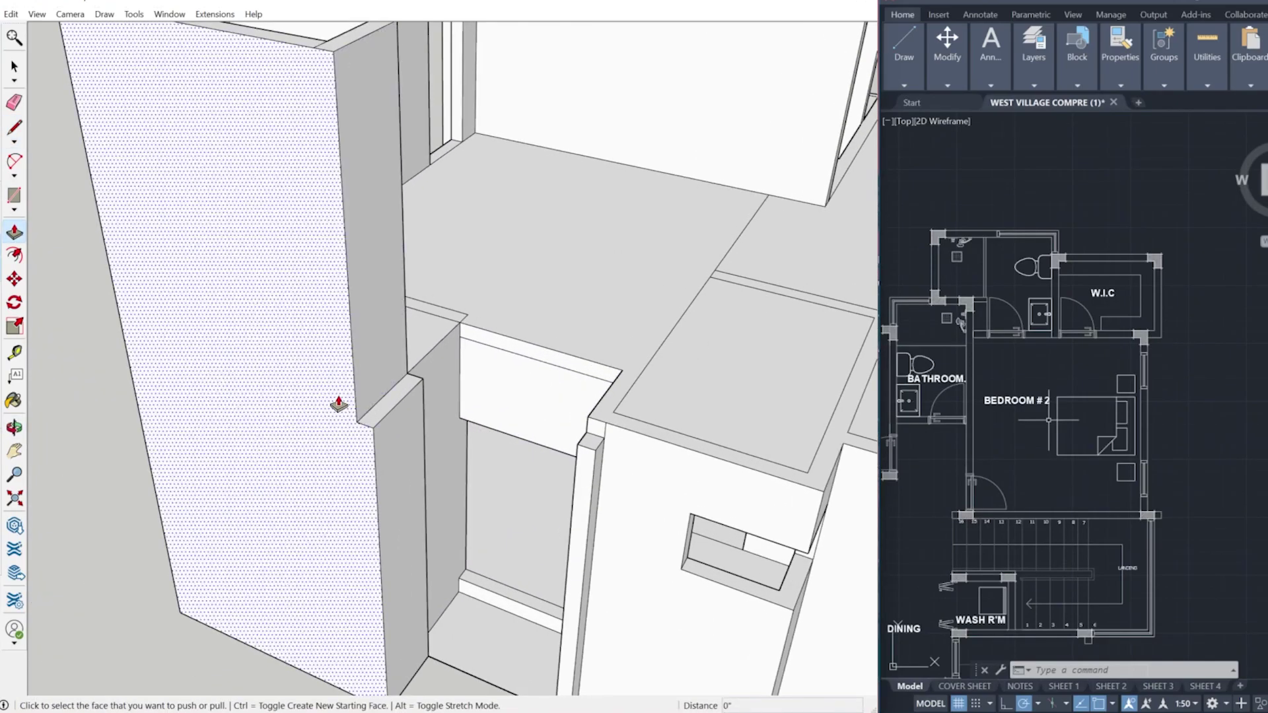
scroll(374, 445, up, 1)
key(space)
scroll(1065, 242, up, 5)
text(l)
key(space)
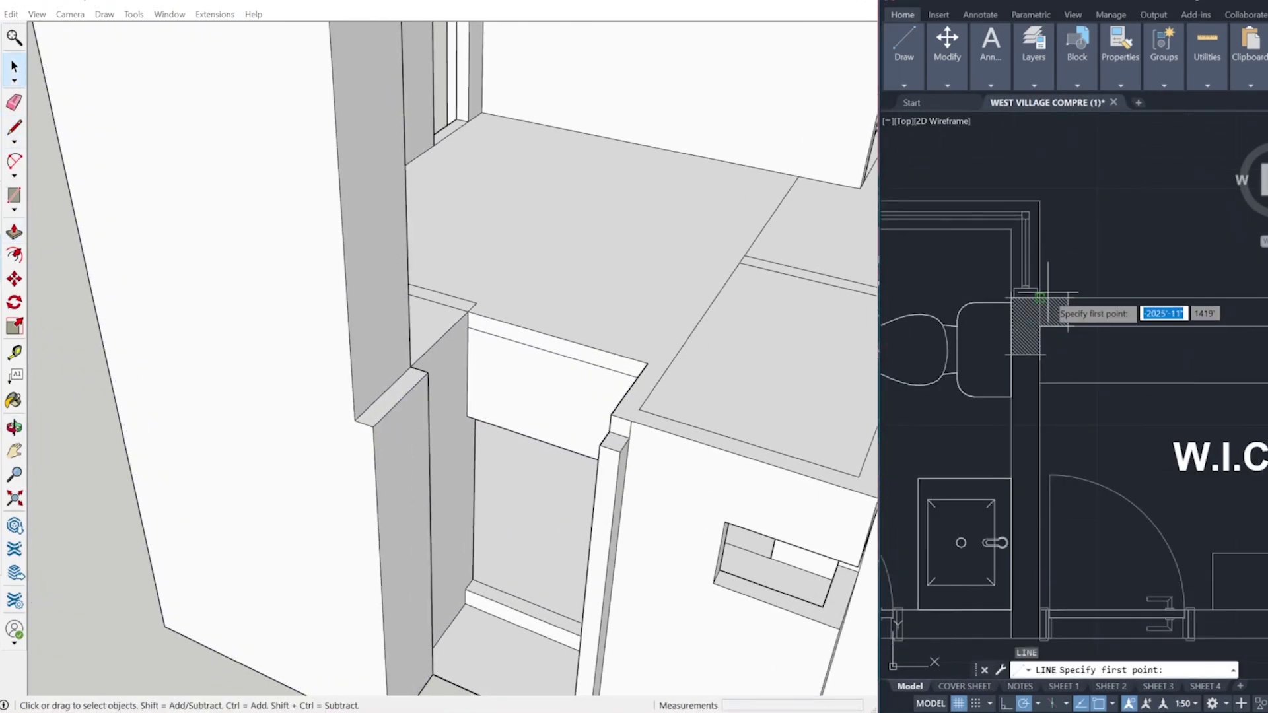
key(space)
Push/Pull a slab-thick strip at the top of the lower W.I.C. pillar outward 1'8".
scroll(1149, 356, down, 4)
key(l)
scroll(352, 431, up, 2)
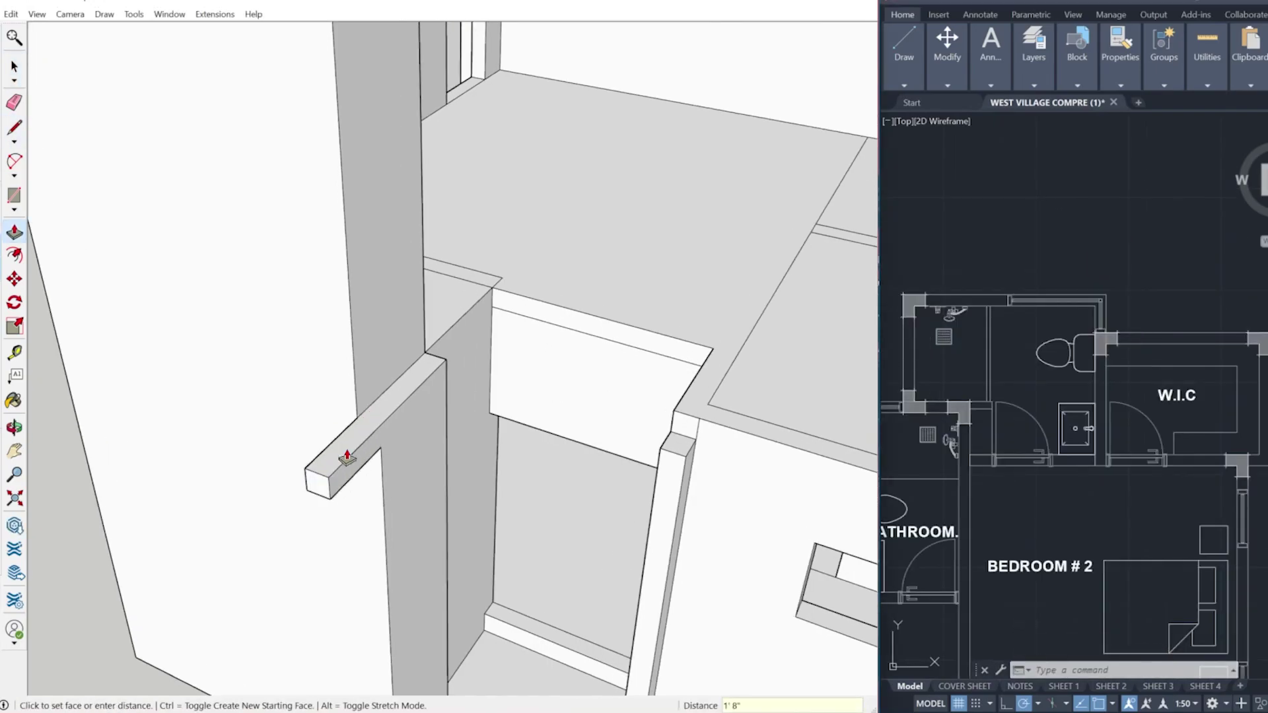
Try to Push/Pull the projecting strip's side face across the opening to the opposite column.
click(441, 388)
scroll(435, 389, down, 1)
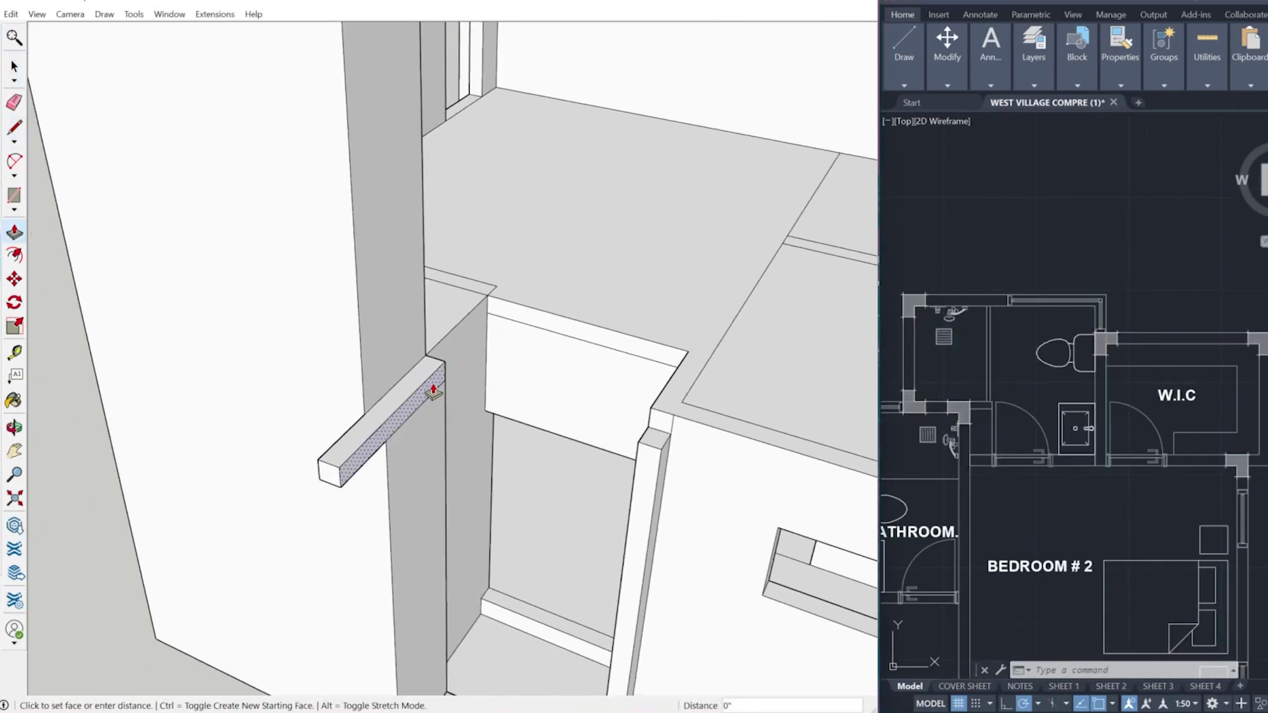
click(671, 424)
scroll(672, 409, down, 2)
key(ctrl+z)
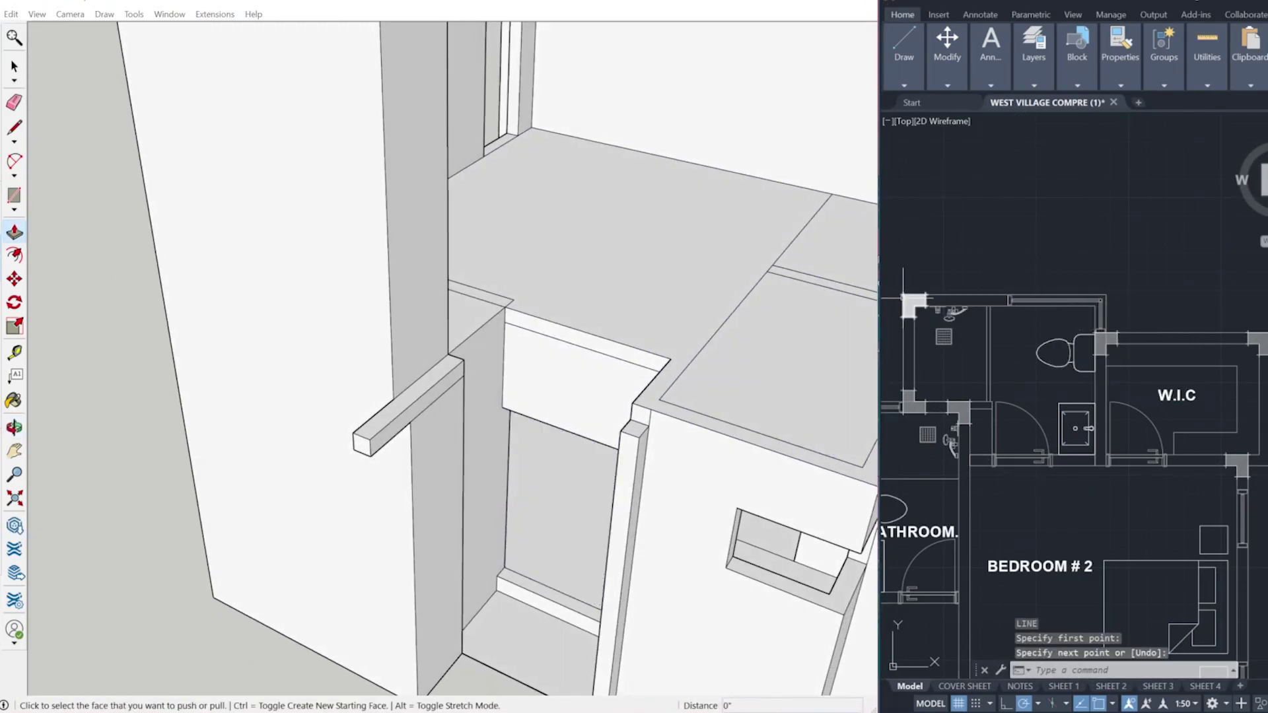
Draw the outline of the slab extension from the projecting strip's end across the opening to the neighbouring slab.
text(L)
click(356, 451)
key(l)
click(354, 450)
scroll(430, 349, down, 2)
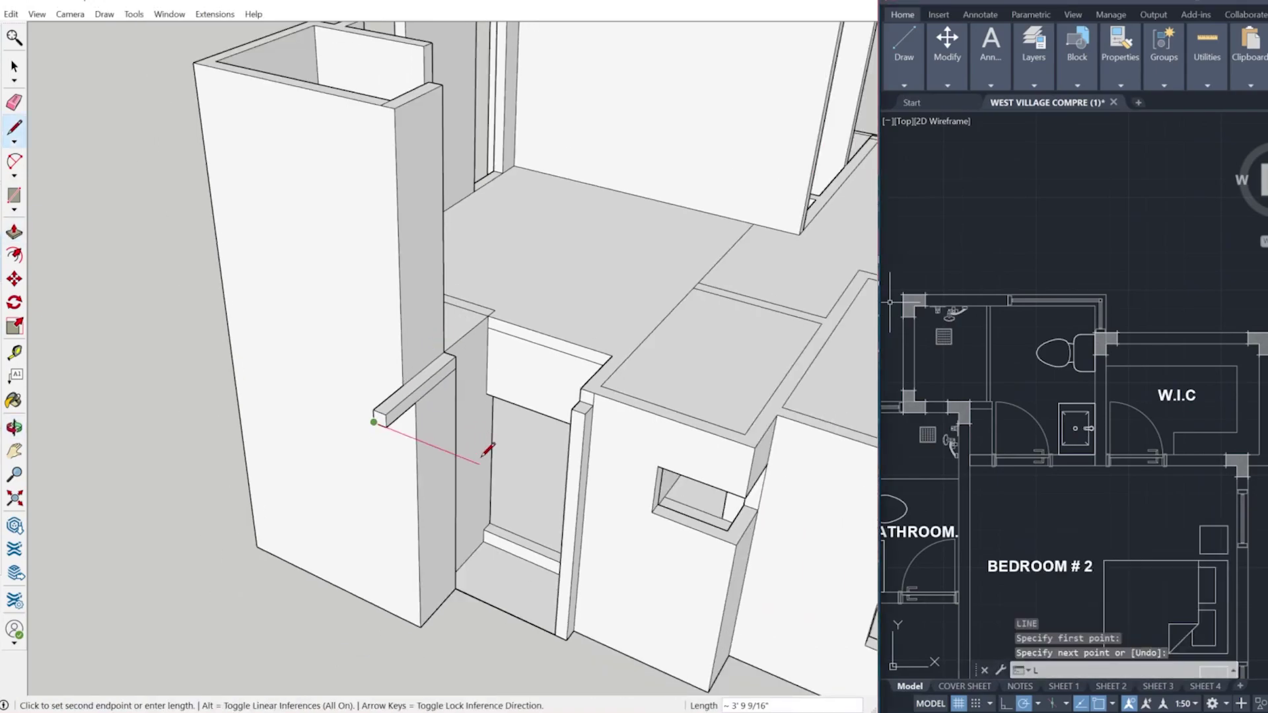
click(631, 527)
middle_drag(627, 526, 343, 528)
scroll(284, 443, up, 4)
click(272, 439)
middle_drag(300, 418, 283, 528)
Push/Pull the outlined area into a solid slab beside the W.I.C. and complete the lines along its junction with the main slab.
key(l)
key(p)
click(318, 271)
scroll(337, 288, down, 4)
middle_drag(351, 298, 487, 486)
click(301, 434)
click(304, 430)
click(417, 311)
scroll(418, 311, down, 3)
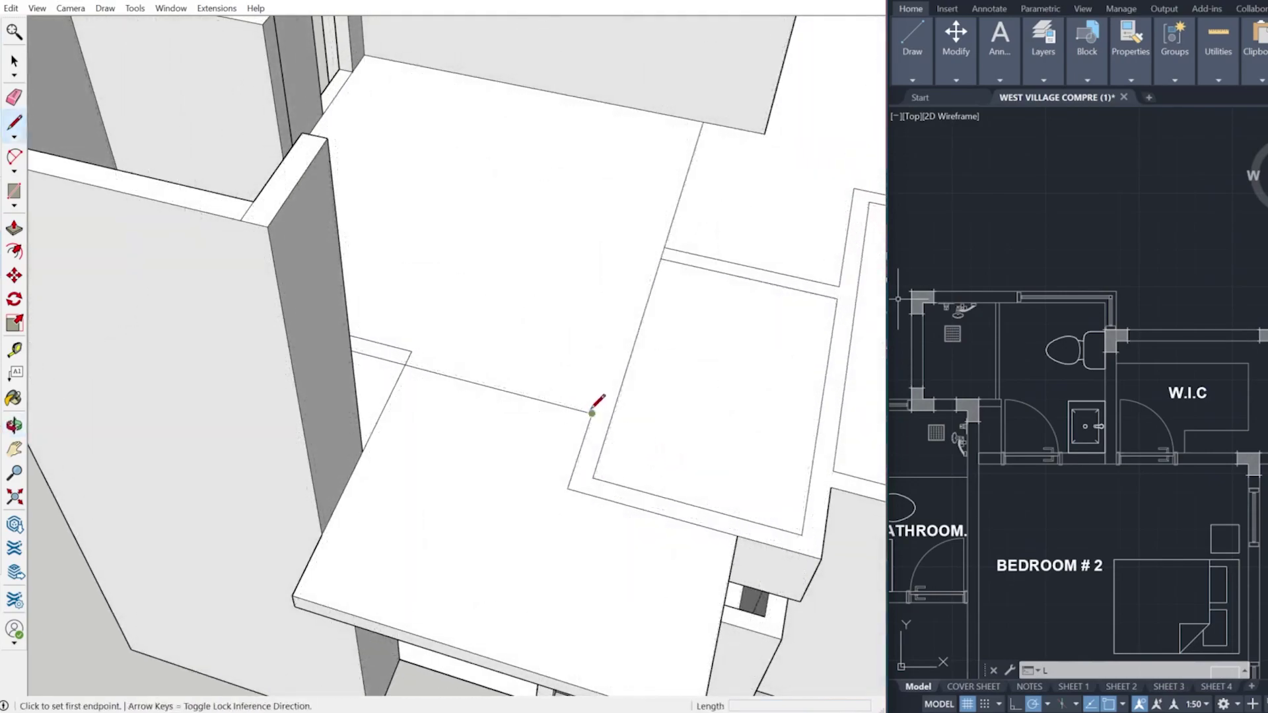
click(586, 425)
Draw a short line across the Bedroom 2 wall strip near the stair wall to mark the door jamb.
middle_drag(670, 156, 434, 325)
scroll(396, 438, down, 5)
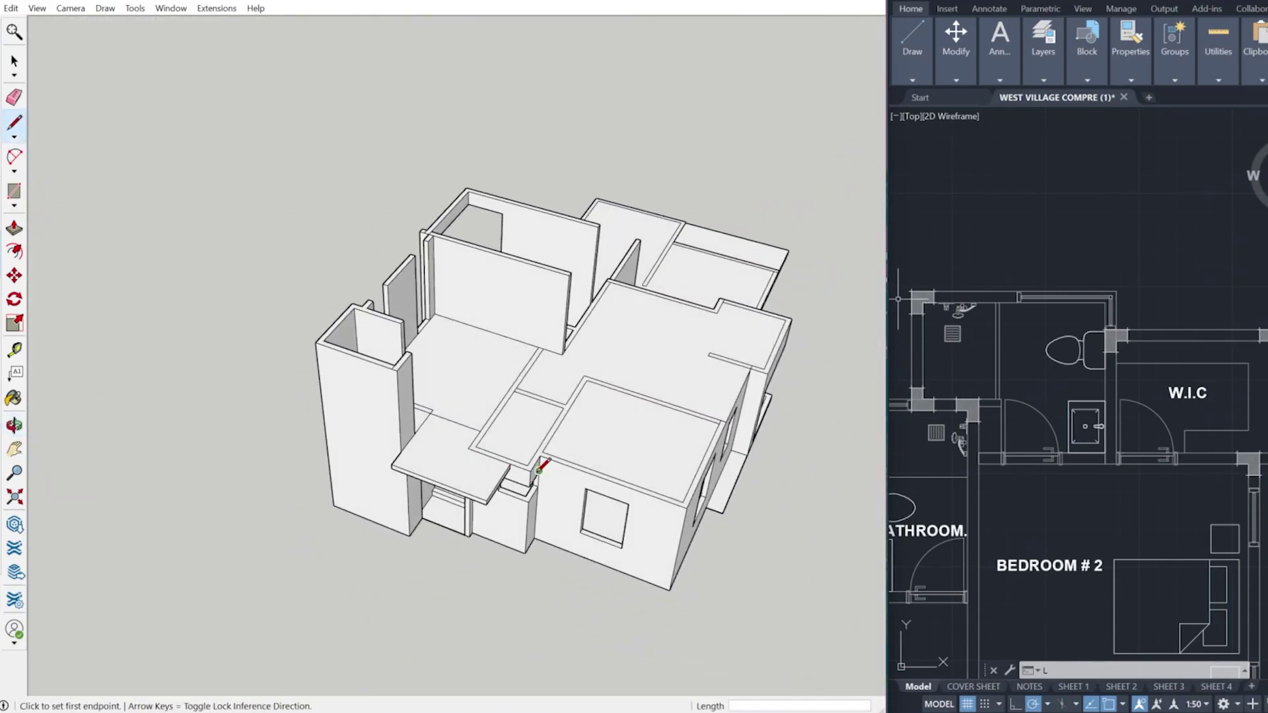
scroll(448, 419, up, 10)
mouse_move(506, 368)
middle_down()
mouse_move(368, 406)
mouse_move(307, 454)
middle_up()
scroll(313, 481, down, 3)
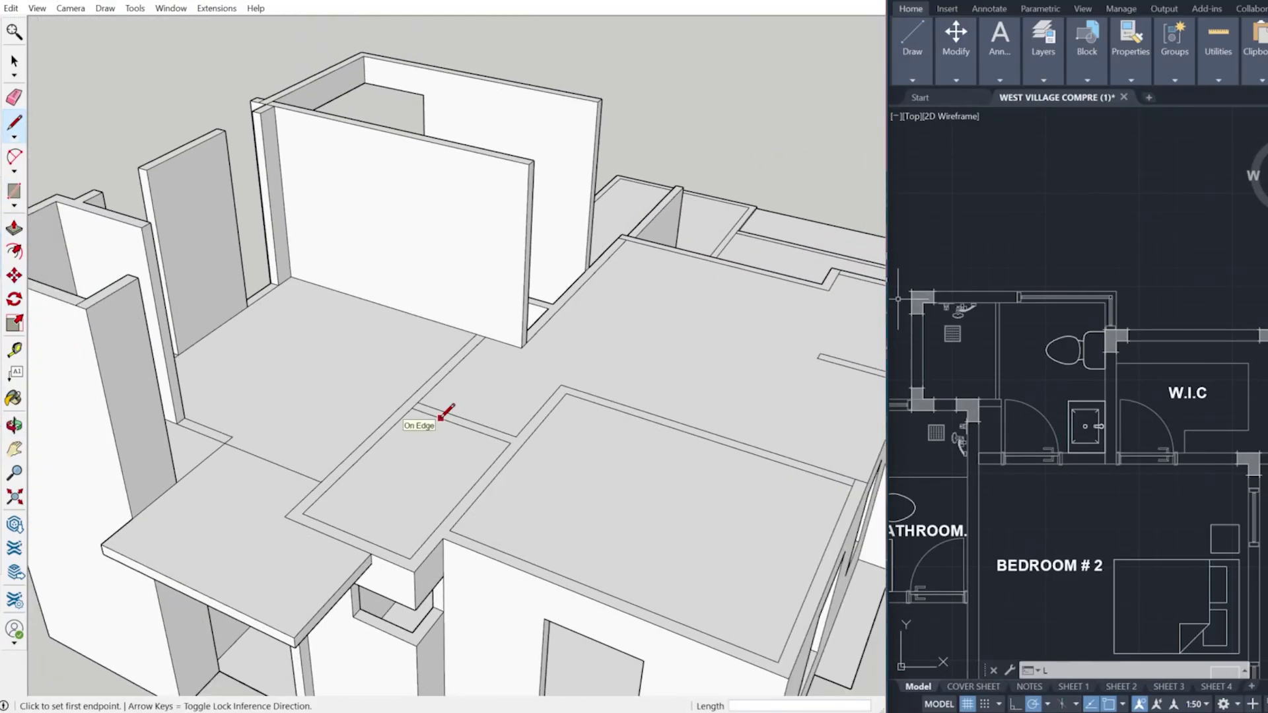
middle_drag(436, 416, 403, 473)
scroll(423, 364, up, 10)
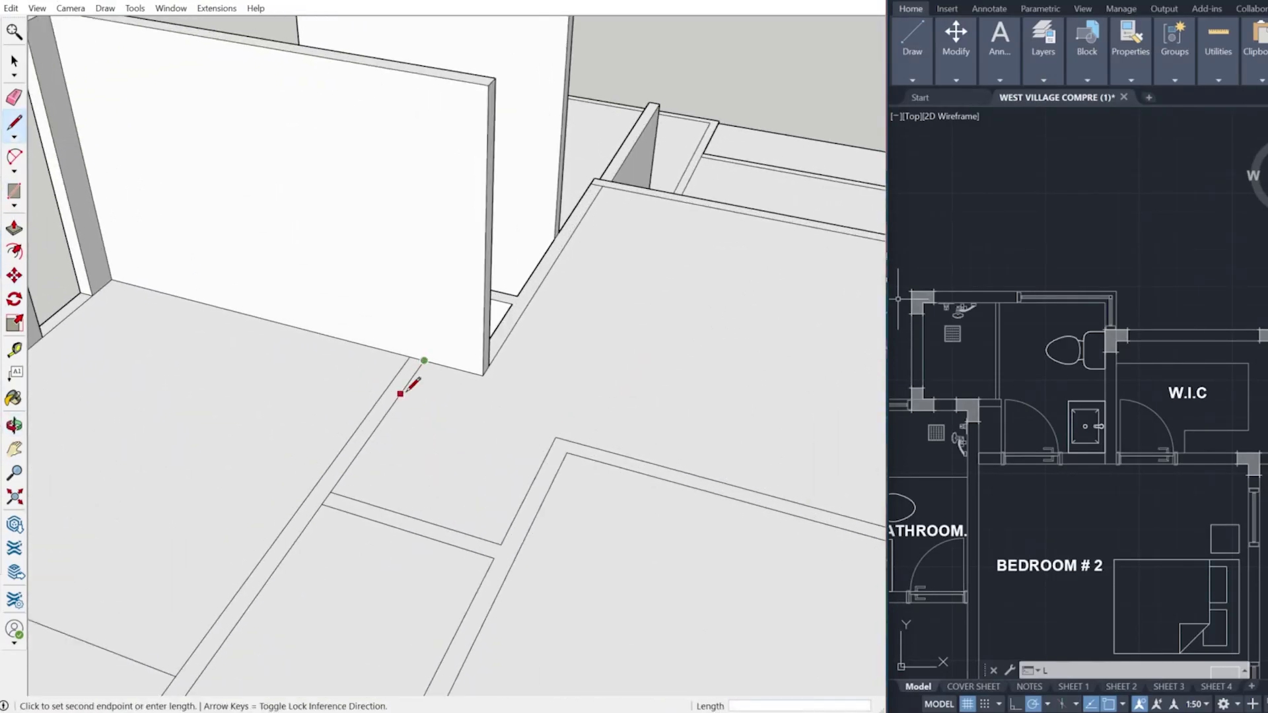
key(p)
scroll(368, 416, down, 3)
key(space)
Measure the wall and door position between the toilet and the W.I.C. in the AutoCAD plan.
scroll(1110, 424, down, 5)
scroll(538, 414, down, 4)
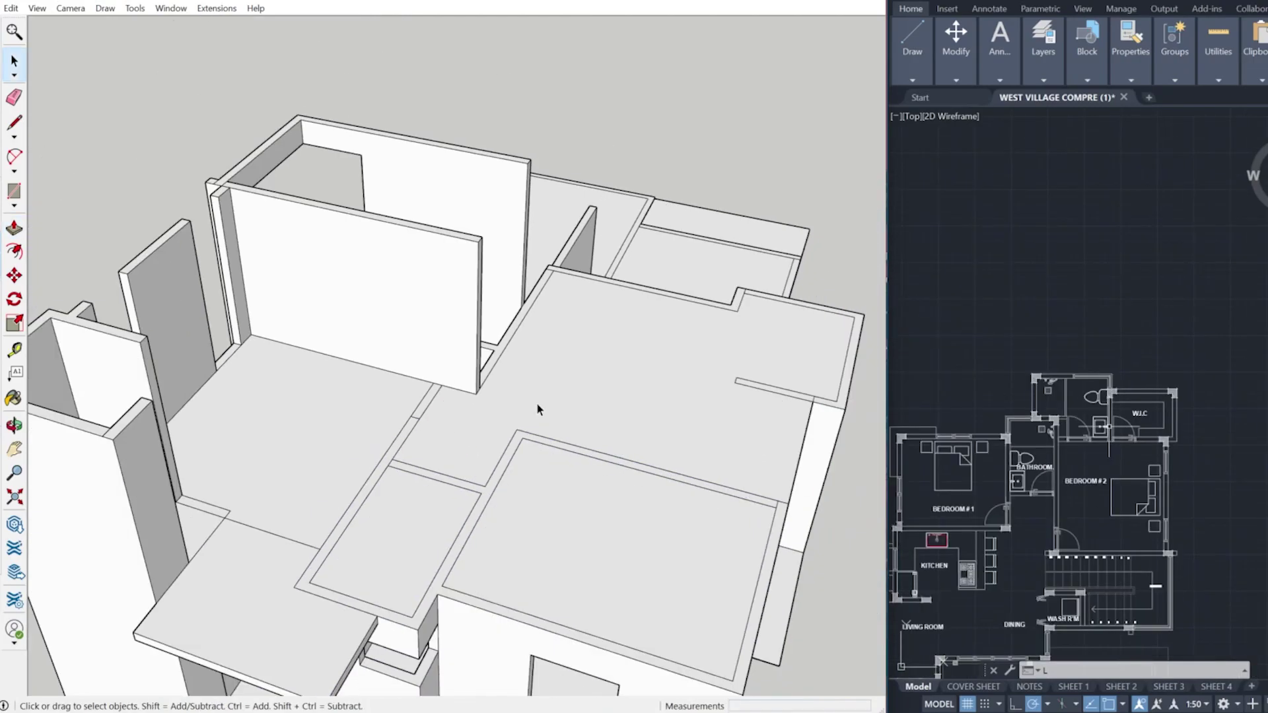
scroll(1083, 432, up, 8)
scroll(1081, 441, down, 2)
text(l)
key(Return)
click(1212, 467)
key(Escape)
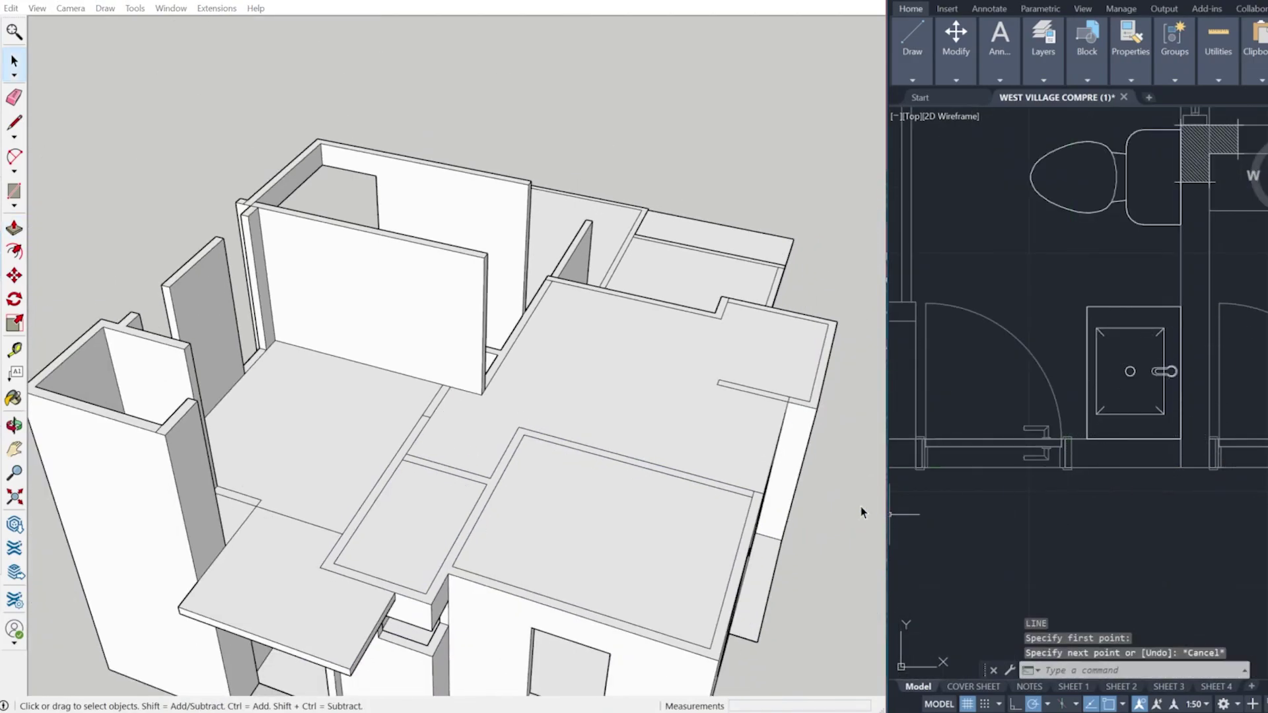
Draw a 2' long wall strip on the slab, continuing the W.I.C. wall past its corner towards the toilet.
scroll(281, 519, up, 3)
middle_drag(284, 515, 763, 688)
middle_drag(502, 390, 763, 455)
scroll(753, 455, up, 3)
key(l)
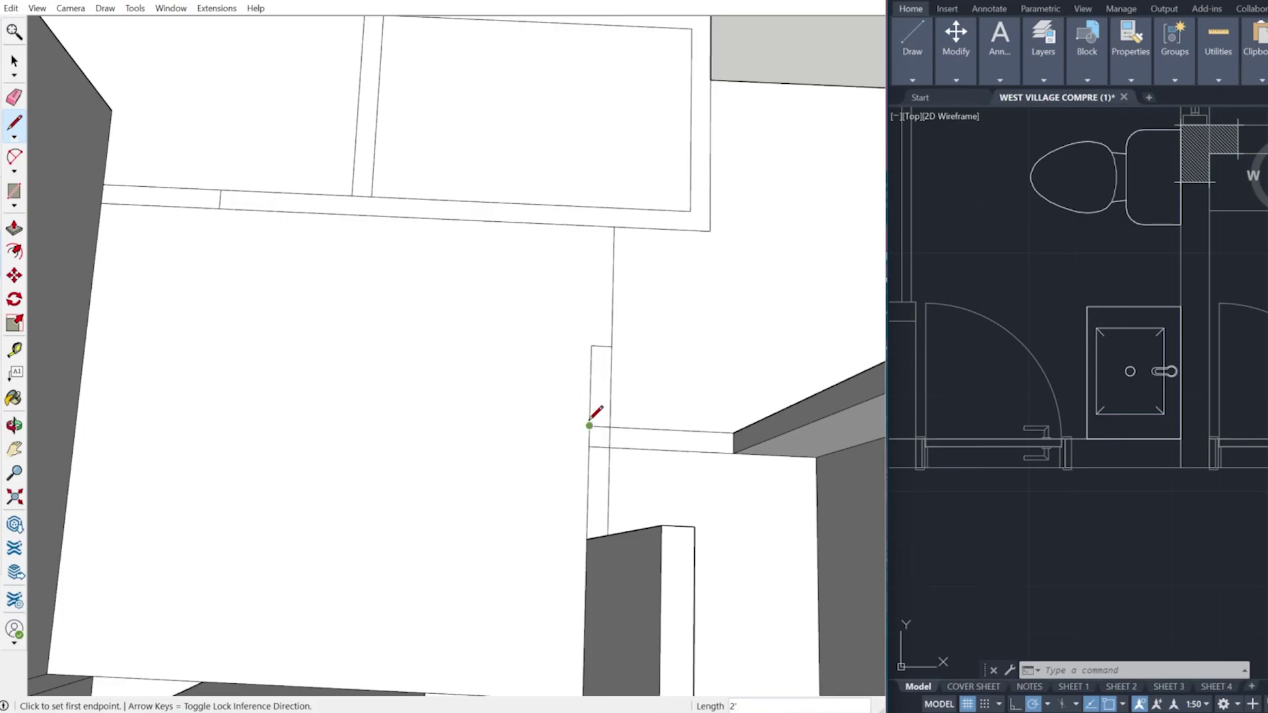
Push/Pull the joined strip up to the W.I.C. wall height and bridge the W.I.C. door opening with a header.
middle_drag(613, 376, 713, 381)
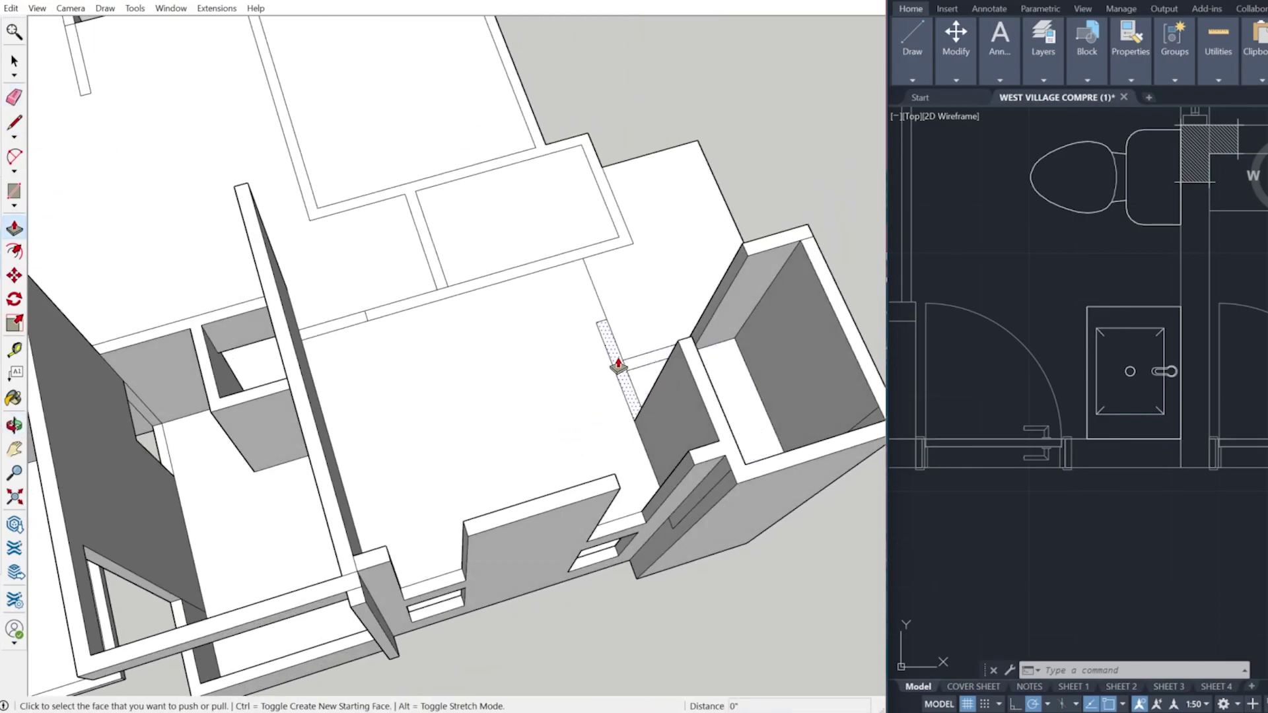
scroll(628, 368, up, 3)
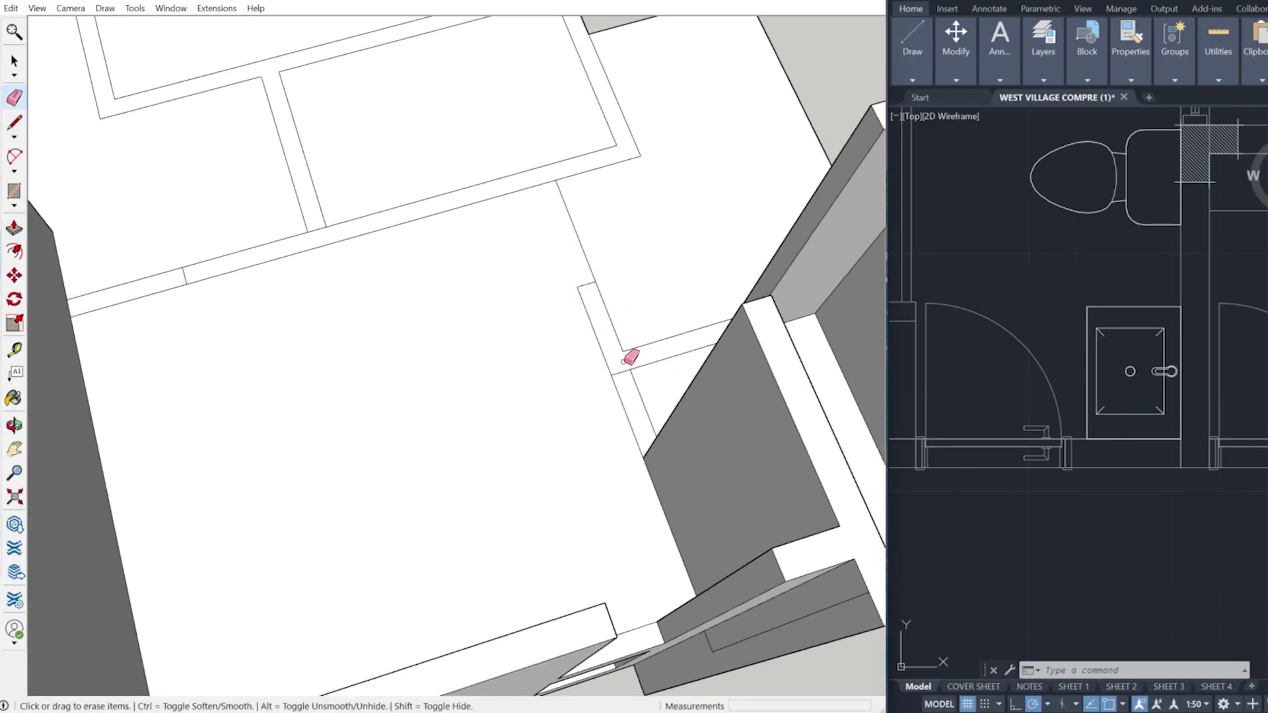
middle_drag(631, 357, 759, 226)
Erase the leftover seam lines on the top and faces of the W.I.C. door wall.
key(e)
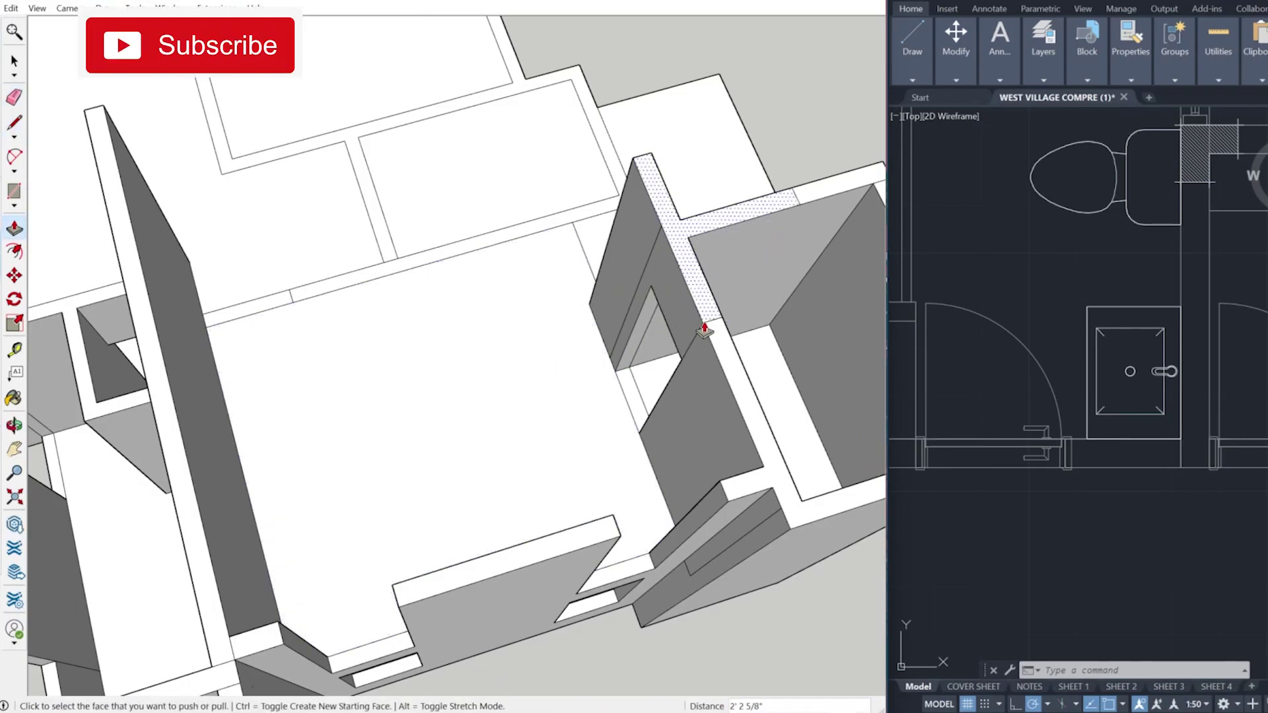
drag(642, 246, 629, 256)
mouse_move(562, 342)
middle_down()
mouse_move(923, 423)
mouse_move(977, 383)
middle_up()
scroll(513, 146, up, 4)
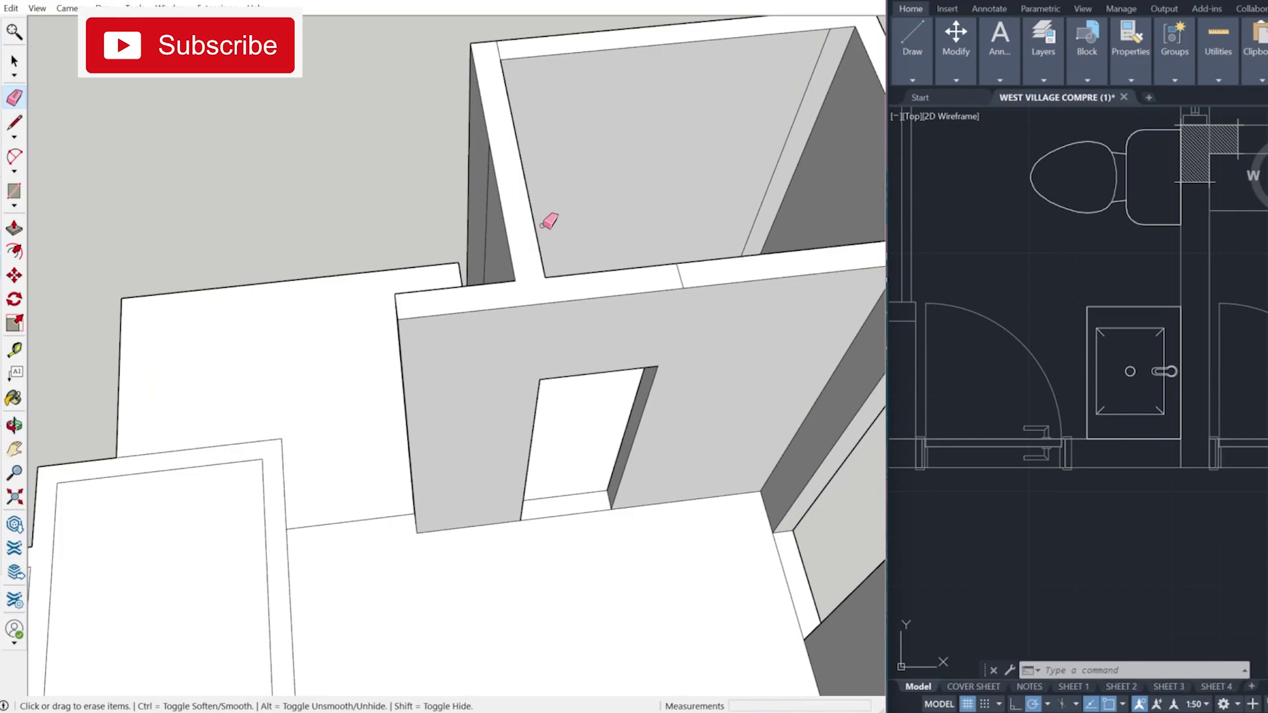
scroll(396, 429, down, 6)
middle_drag(337, 423, 390, 444)
Push/Pull the sills of both upper Bedroom 2 window openings up 2'.
mouse_move(555, 529)
middle_down()
mouse_move(291, 481)
mouse_move(318, 562)
middle_up()
scroll(423, 558, up, 4)
key(p)
click(451, 550)
text(2')
key(Return)
scroll(451, 502, down, 2)
click(171, 555)
text(2')
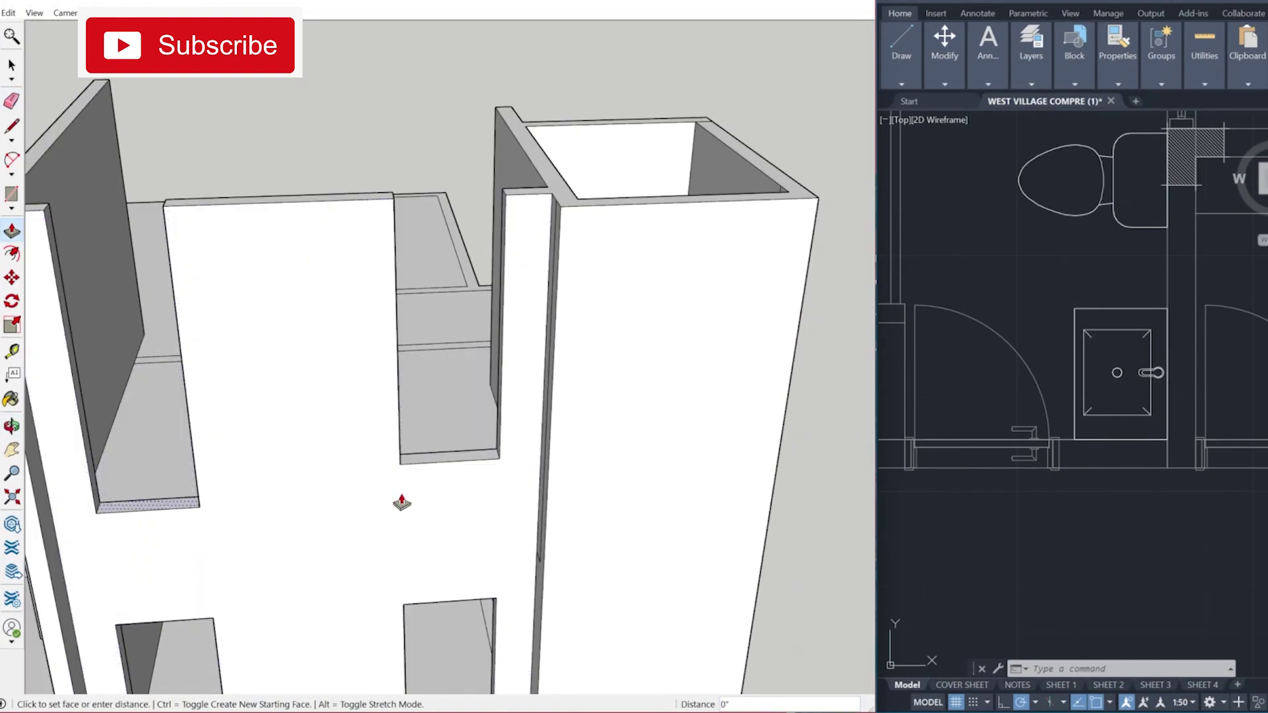
key(Return)
Draw a 6" line across the window jamb nearest the W.I.C. to mark the underside of the header.
middle_drag(370, 496, 541, 485)
key(l)
click(588, 489)
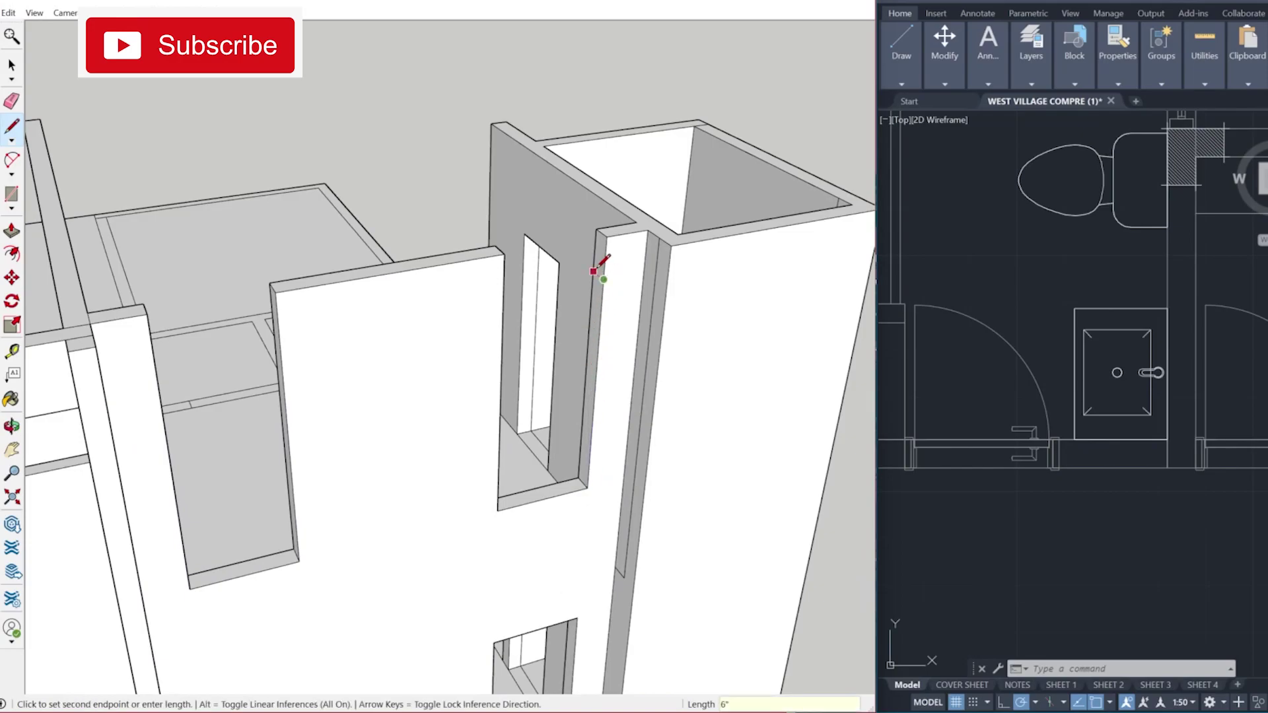
click(595, 270)
middle_drag(602, 264, 674, 258)
Push/Pull the header faces across both Bedroom 2 window openings until they meet the wall on the opposite side.
key(p)
click(345, 319)
click(227, 332)
click(641, 243)
click(556, 294)
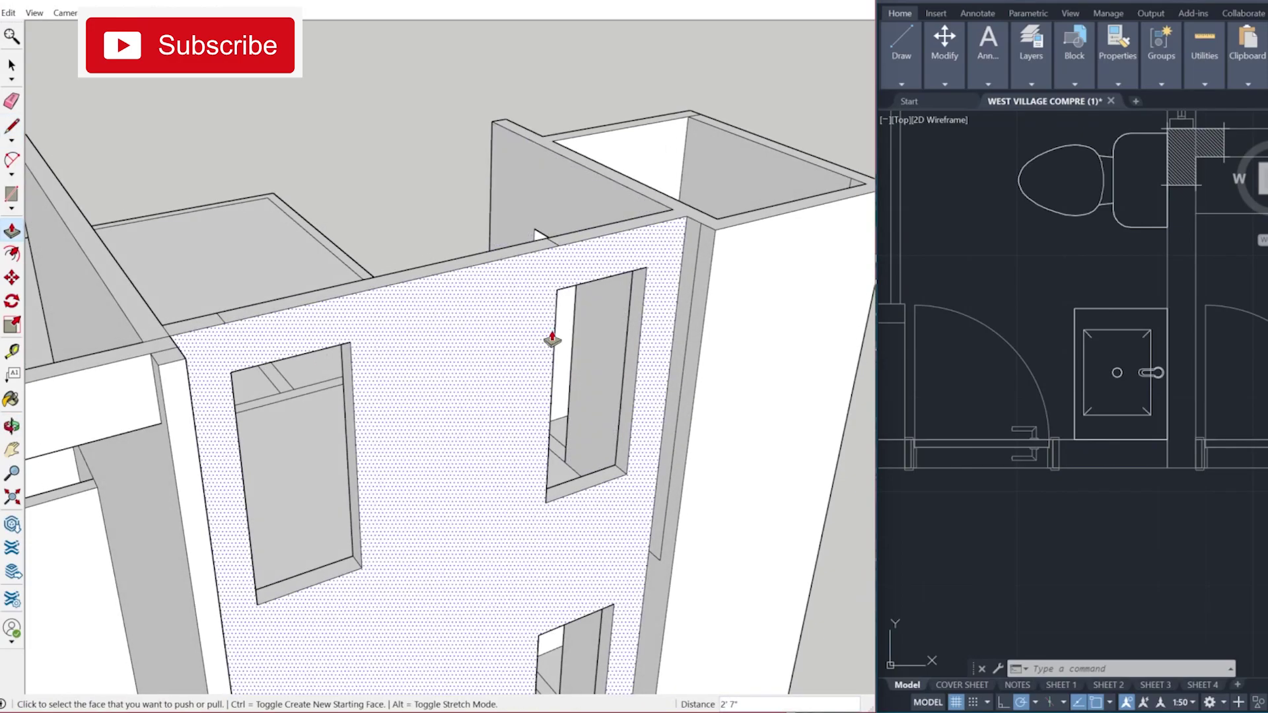
Erase the seam lines beside the window headers and Push/Pull the Bedroom 2 window wall's outer face by 5".
middle_drag(541, 311, 472, 356)
key(e)
click(237, 350)
click(594, 303)
key(p)
click(399, 340)
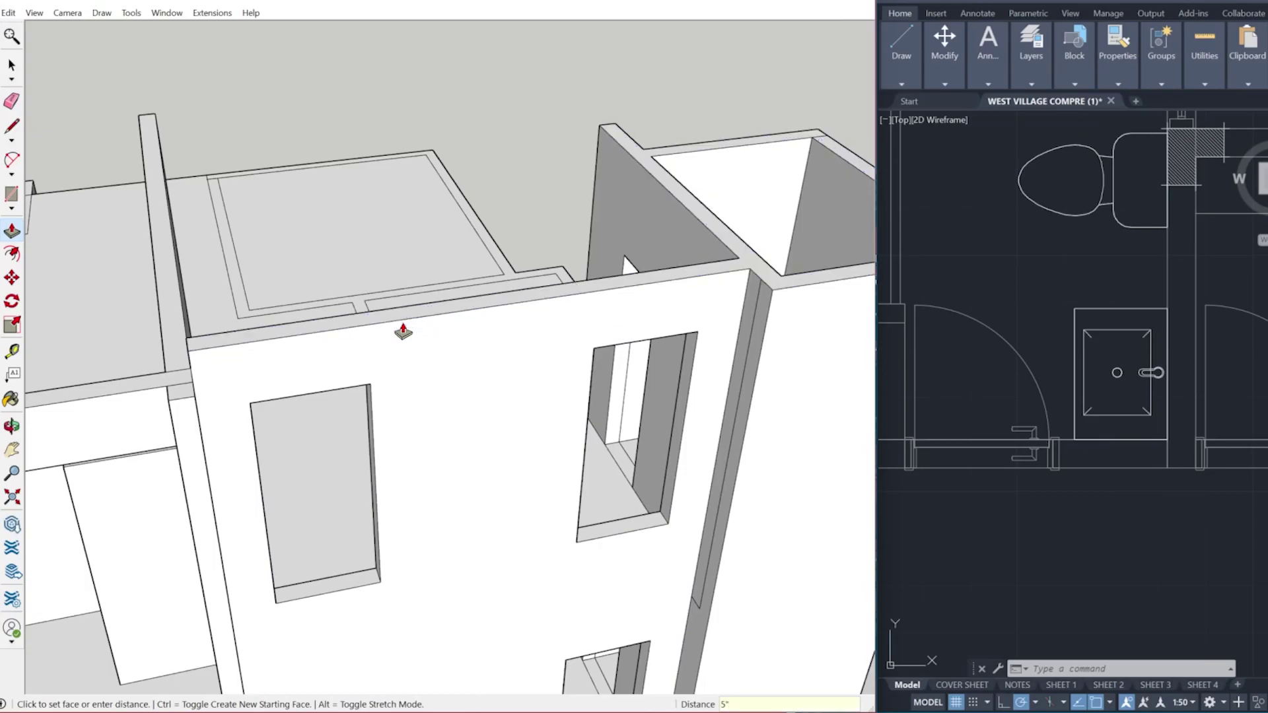
click(402, 331)
Examine the raised Bedroom 2, W.I.C. and stairwell walls from several sides, along with the wall strips still lying flat.
scroll(402, 331, down, 3)
middle_drag(402, 331, 478, 326)
mouse_move(374, 396)
middle_down()
mouse_move(136, 397)
mouse_move(231, 445)
middle_up()
scroll(671, 354, up, 5)
scroll(671, 354, down, 5)
mouse_move(672, 354)
middle_down()
mouse_move(402, 453)
mouse_move(577, 477)
mouse_move(463, 594)
middle_up()
scroll(577, 477, down, 3)
scroll(372, 393, up, 4)
key(space)
scroll(350, 441, down, 2)
middle_drag(542, 489, 277, 479)
scroll(621, 452, up, 1)
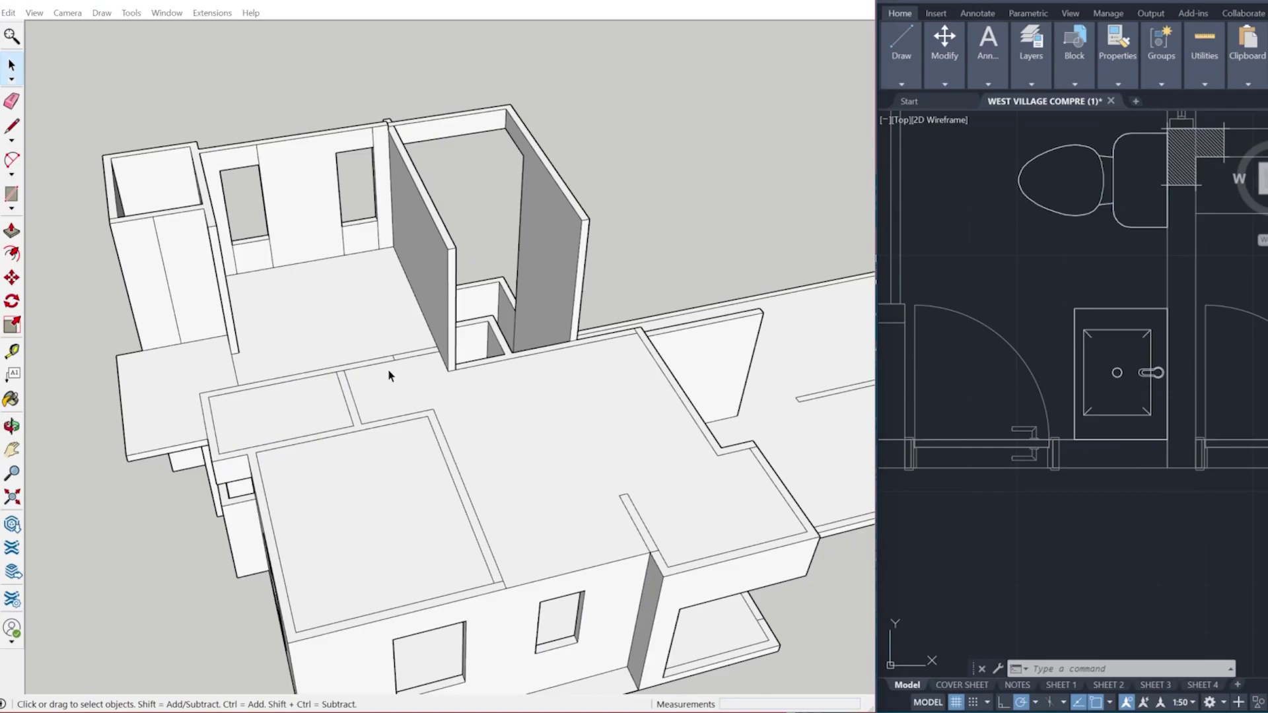
Mark the bathroom door opening at 2' 6" and the Bedroom 1 door opening at 3' on their floor wall strips.
middle_drag(409, 436, 588, 422)
scroll(1108, 397, down, 8)
scroll(1081, 430, up, 2)
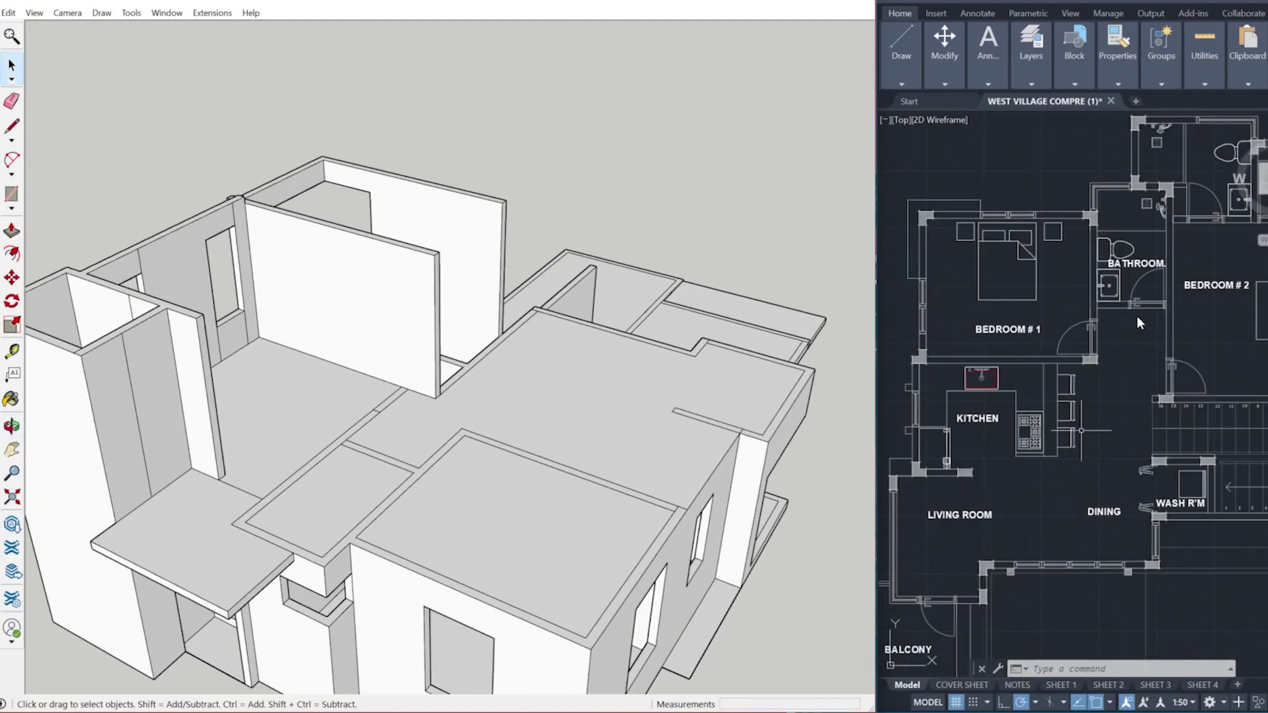
key(l)
scroll(368, 445, up, 3)
click(348, 442)
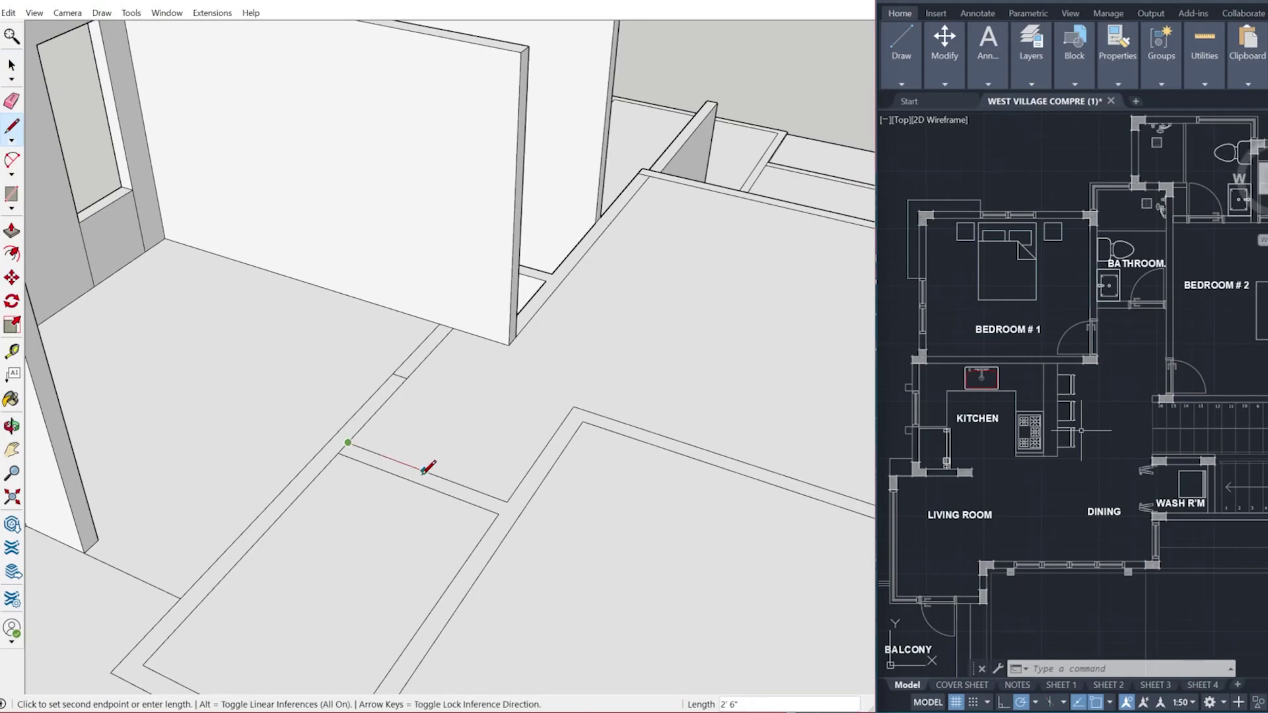
click(426, 481)
scroll(405, 481, down, 3)
scroll(482, 475, up, 4)
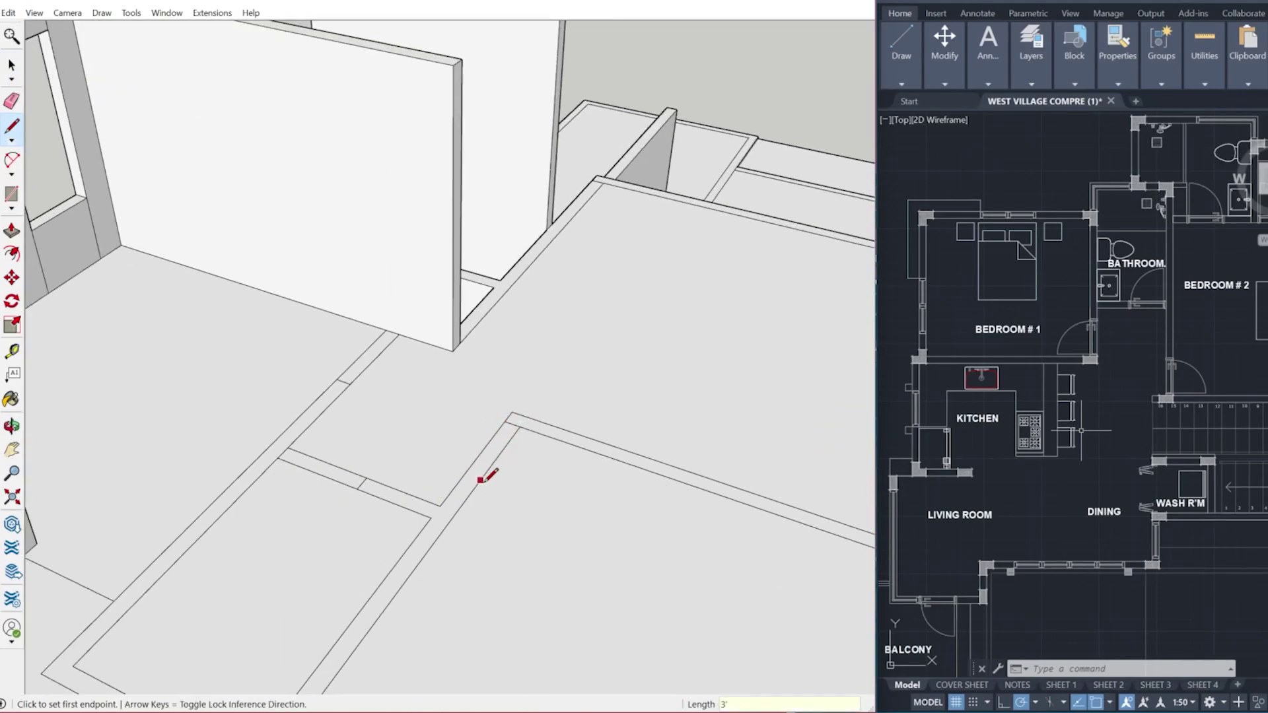
Measure Bedroom 1's headboard-wall window in the AutoCAD plan and draw 6" lines 4' apart across the matching wall strip.
scroll(475, 482, down, 3)
mouse_move(467, 481)
middle_down()
mouse_move(807, 487)
mouse_move(510, 572)
middle_up()
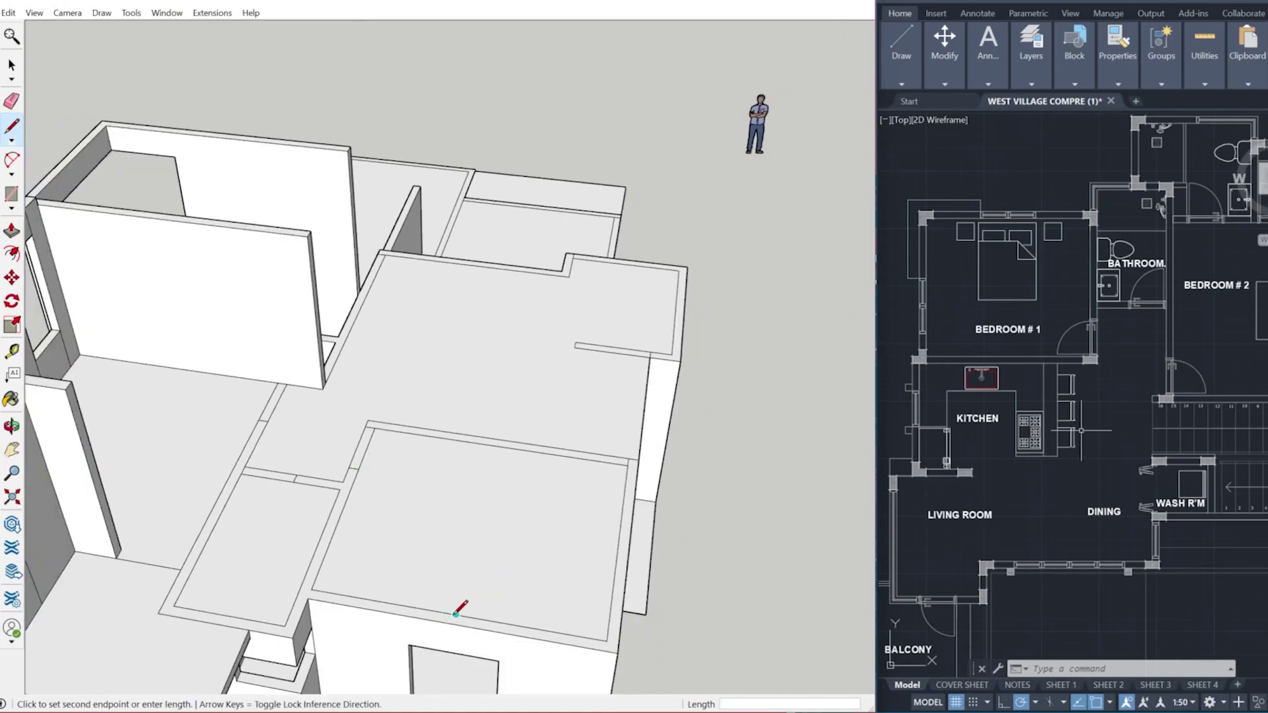
scroll(1007, 212, up, 8)
text(l)
key(Return)
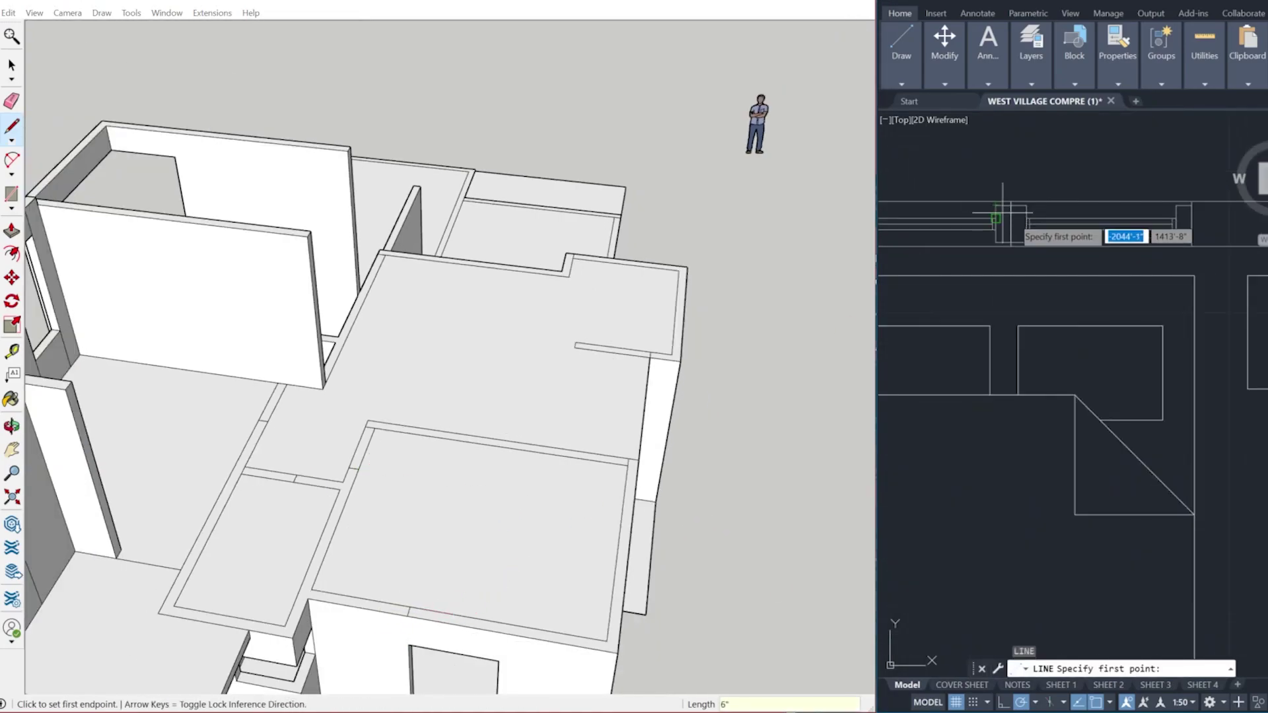
scroll(1149, 245, down, 4)
click(1166, 227)
key(Escape)
scroll(433, 637, up, 2)
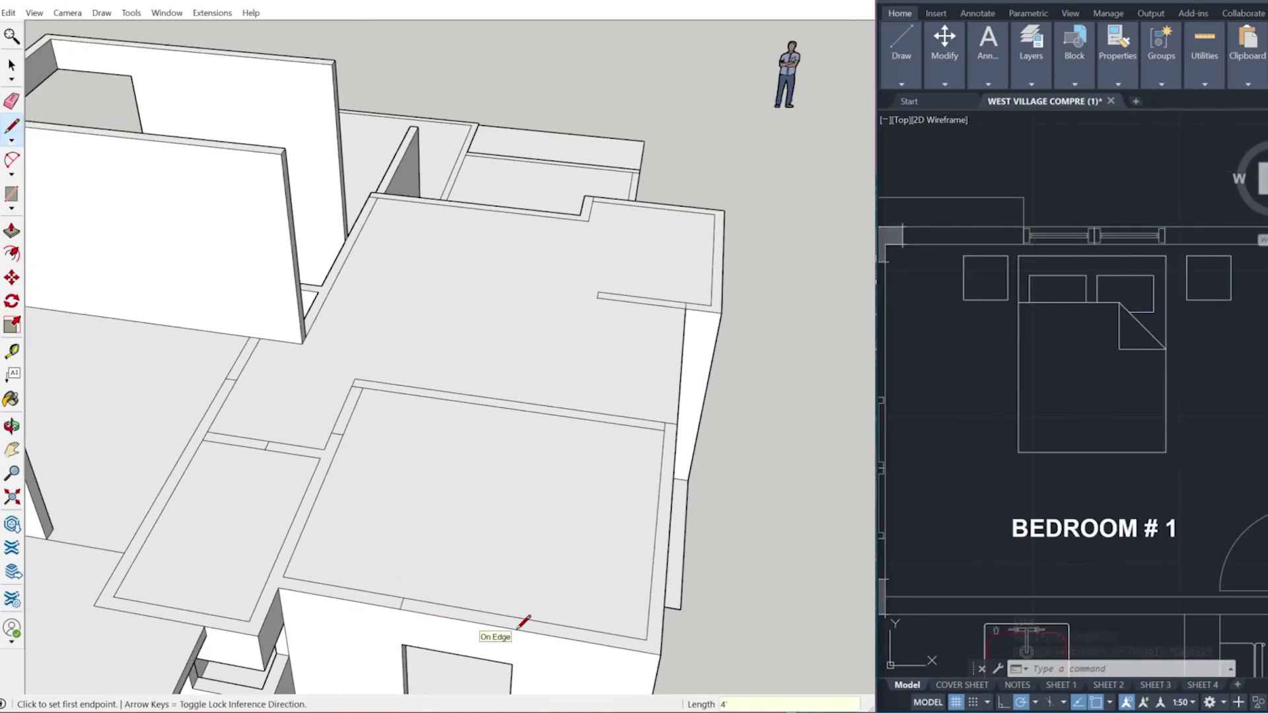
Check Bedroom 1's side window in the AutoCAD plan and draw 6" lines across the side wall strip to mark it.
scroll(992, 520, down, 3)
scroll(941, 556, up, 3)
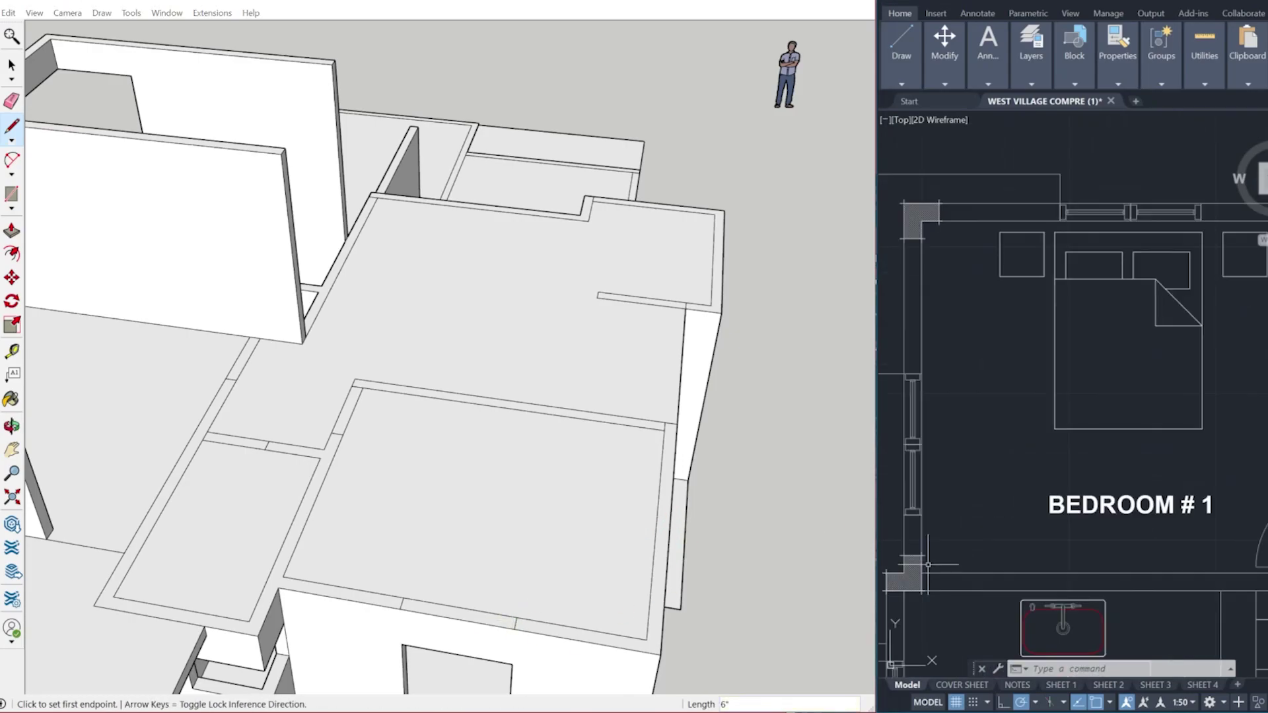
key(Escape)
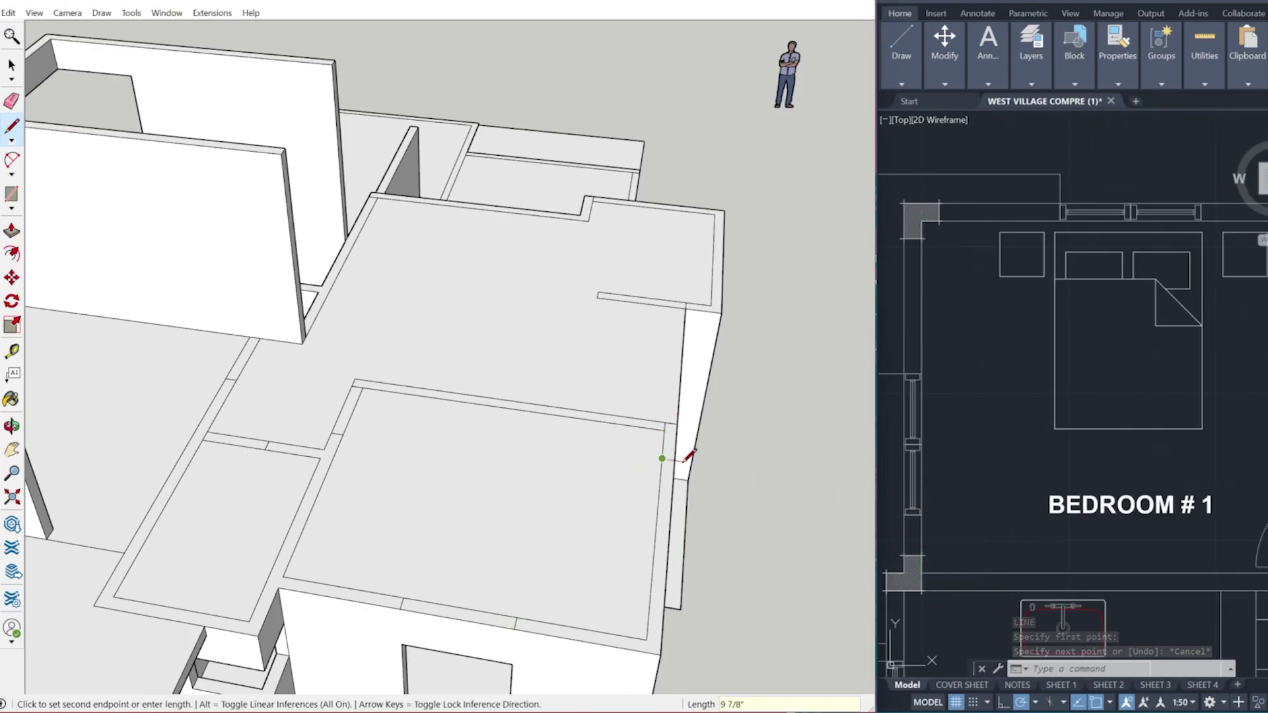
scroll(681, 456, down, 2)
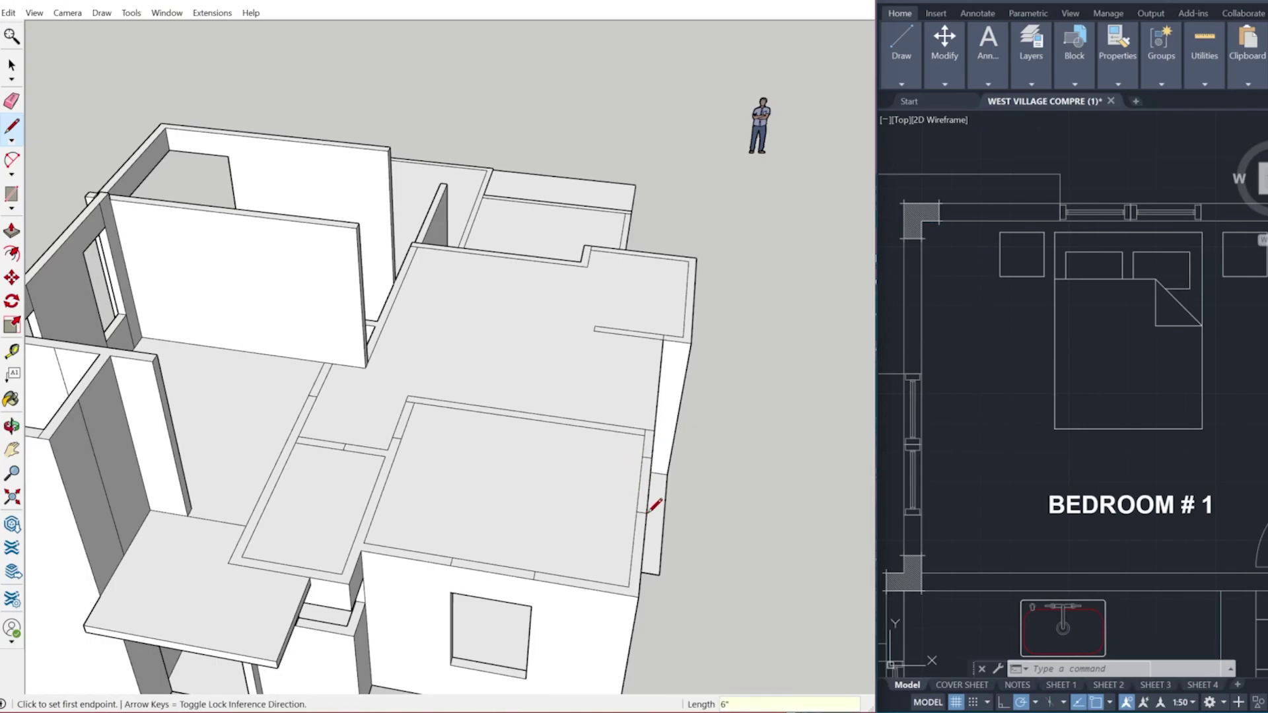
Push/Pull the Bedroom 1 wall strip on the kitchen side up to the existing wall height and erase its seam lines.
key(p)
click(454, 405)
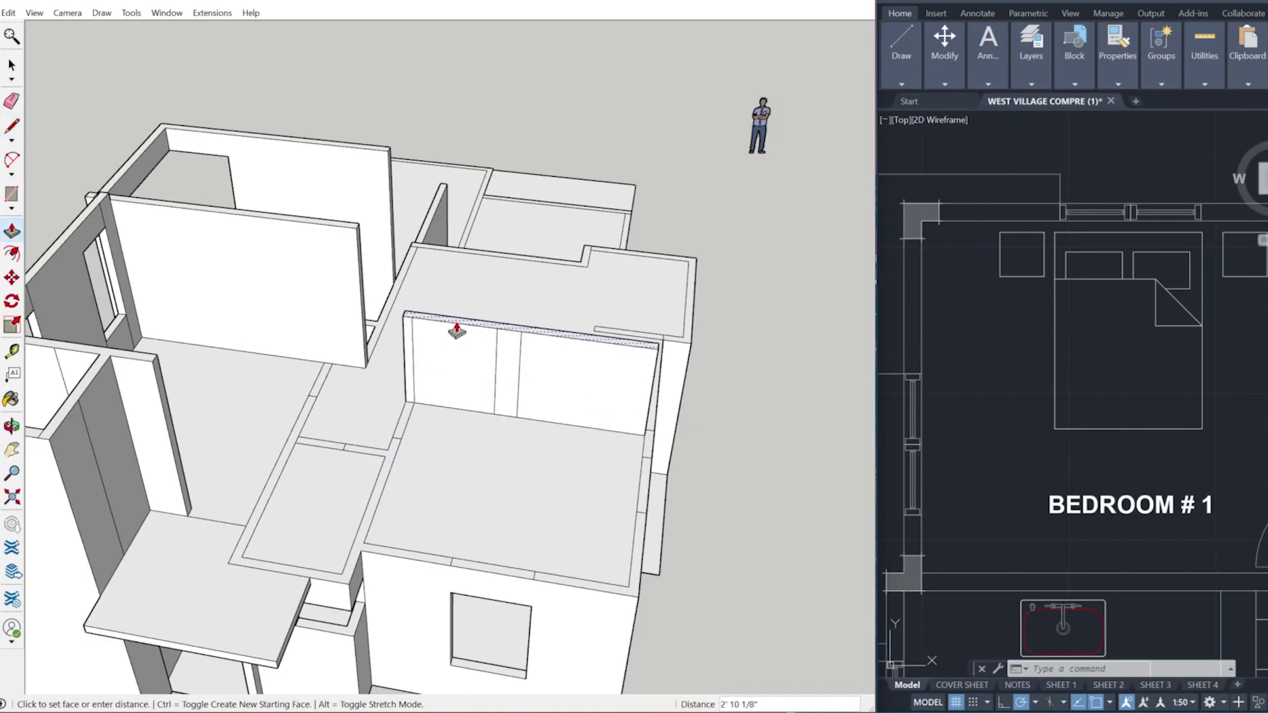
scroll(455, 377, down, 1)
click(278, 241)
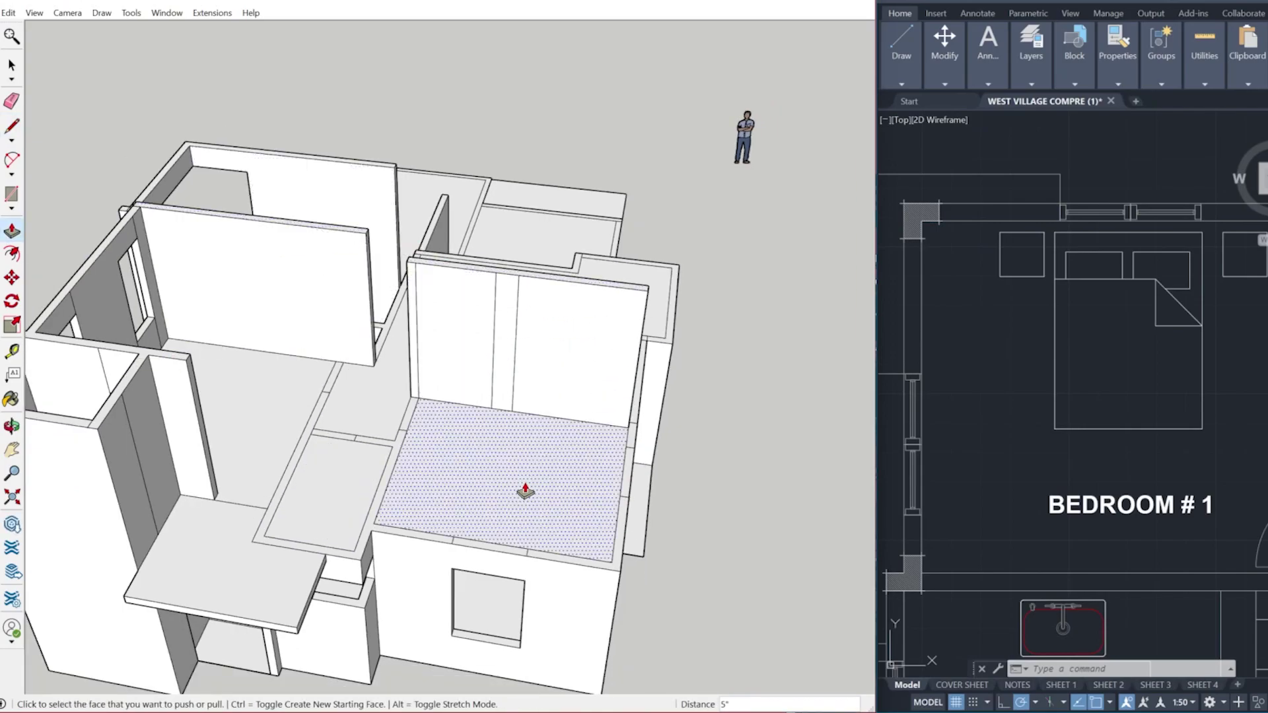
key(e)
drag(527, 363, 500, 368)
middle_drag(500, 368, 409, 357)
Raise the Bedroom 1 wall pieces on both sides of the side window by 10', level with the neighbouring wall.
key(p)
click(611, 442)
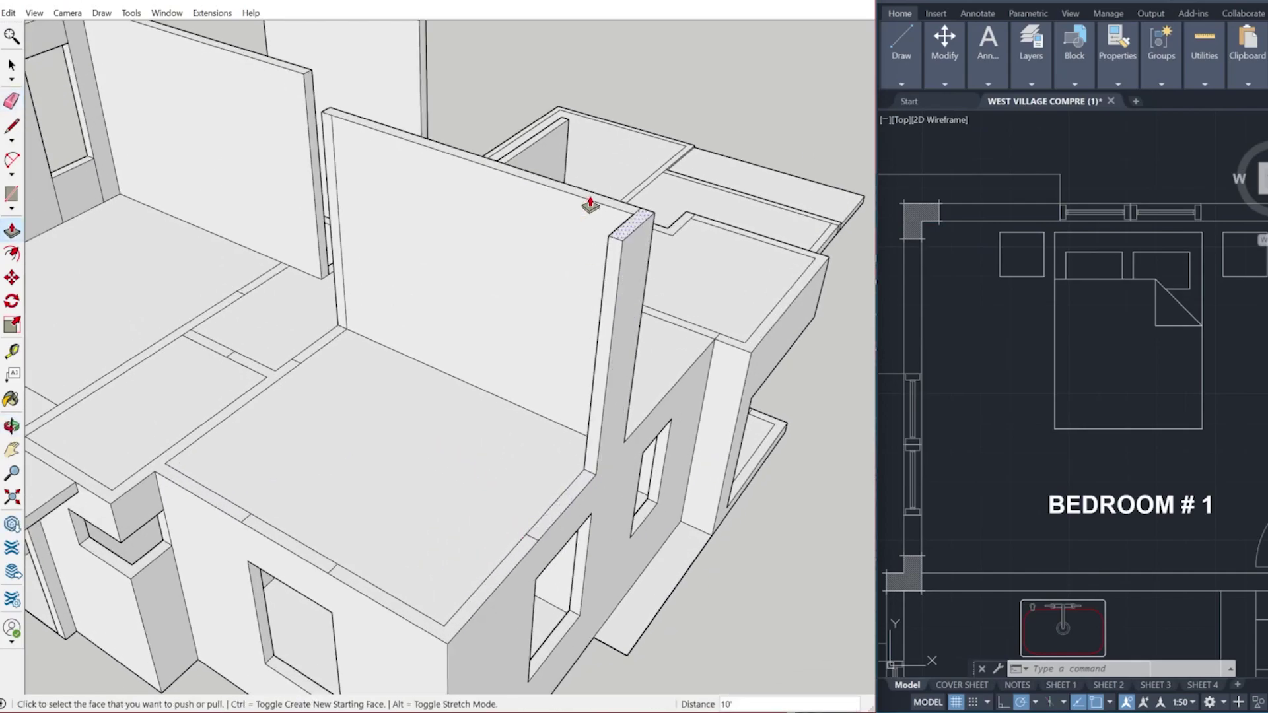
click(590, 204)
scroll(590, 204, down, 1)
click(522, 513)
click(614, 231)
Check the AutoCAD plan and raise the remaining Bedroom 1 wall strip beside the bathroom to the same wall height.
click(264, 449)
key(space)
scroll(908, 496, down, 5)
scroll(1128, 346, up, 5)
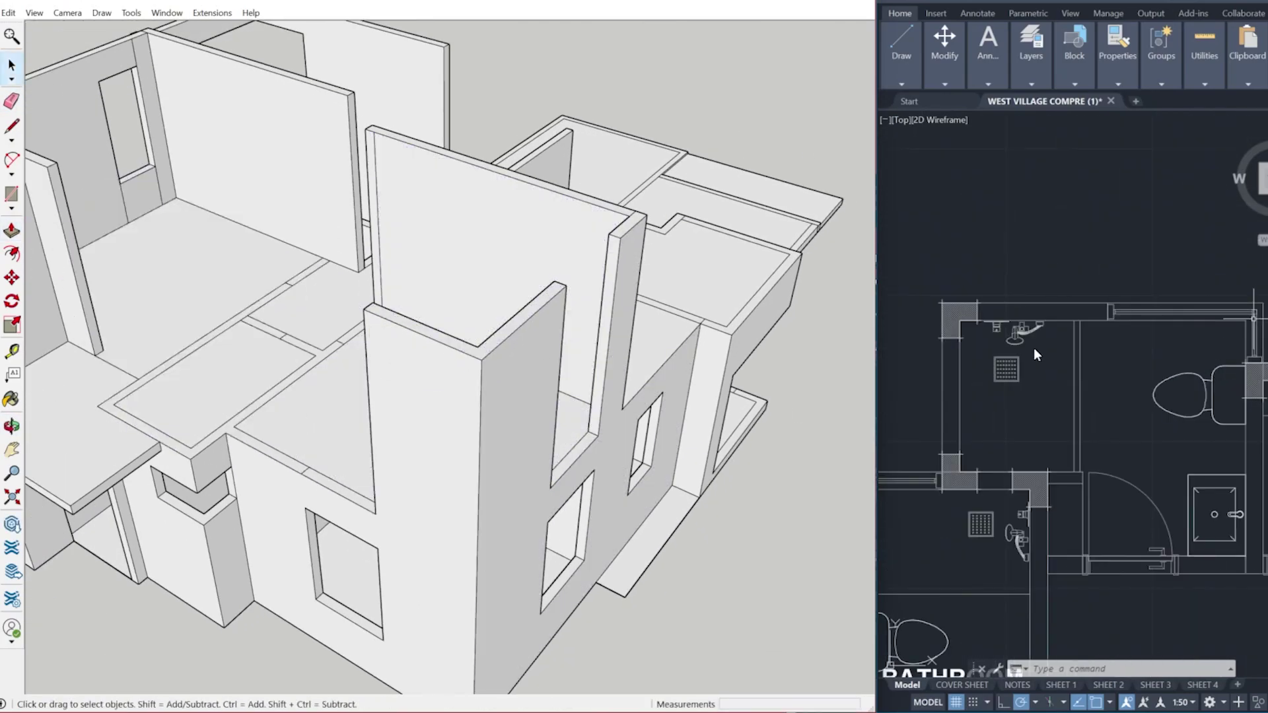
scroll(1034, 348, down, 4)
middle_drag(225, 449, 306, 462)
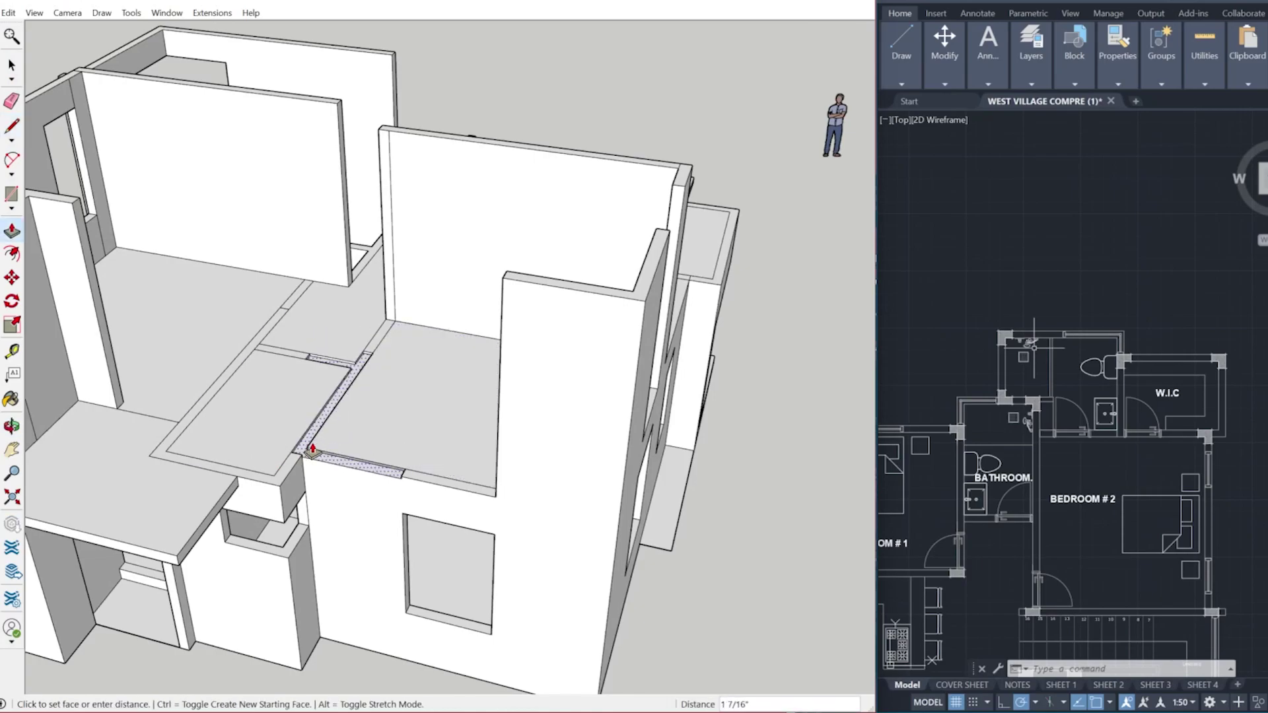
click(510, 289)
Raise the sill strips of both Bedroom 1 windows by 2'.
text(2')
key(Return)
middle_drag(465, 458, 396, 459)
click(582, 460)
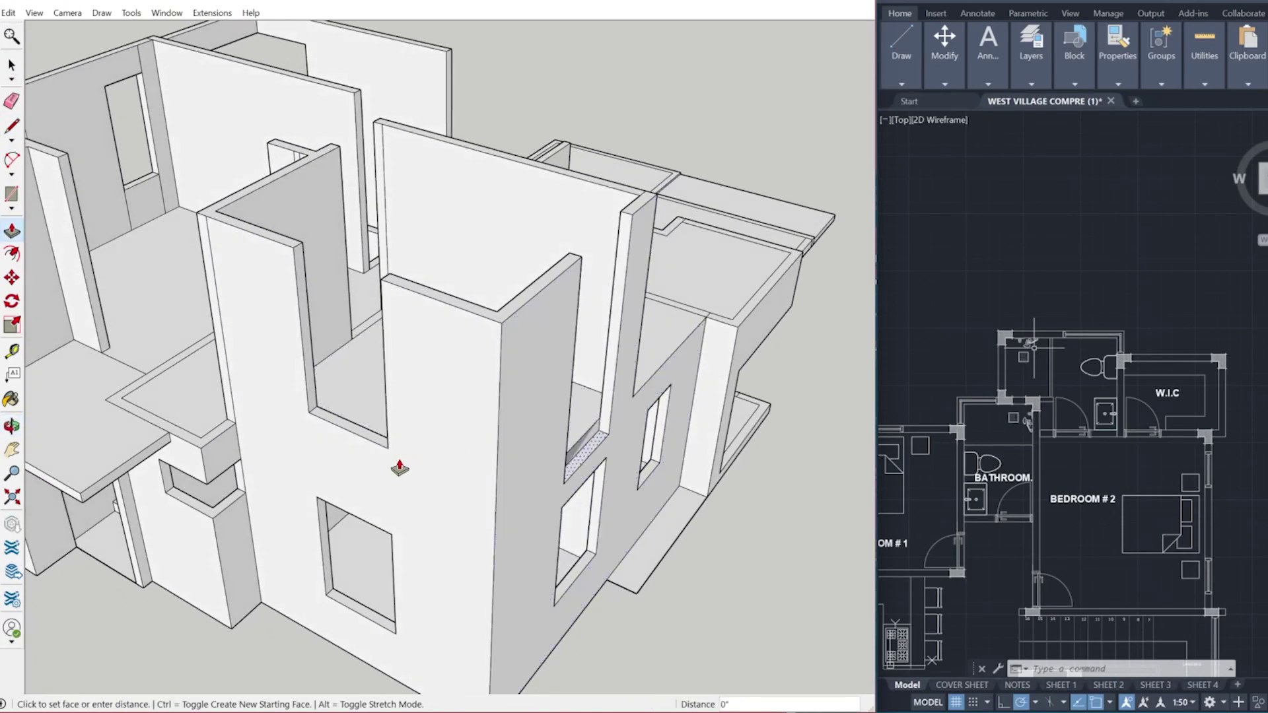
click(403, 462)
Draw a header line on Bedroom 1's side window jamb and Push/Pull the header across the opening.
middle_drag(515, 456, 449, 453)
scroll(558, 400, up, 2)
key(l)
scroll(555, 402, down, 2)
click(393, 585)
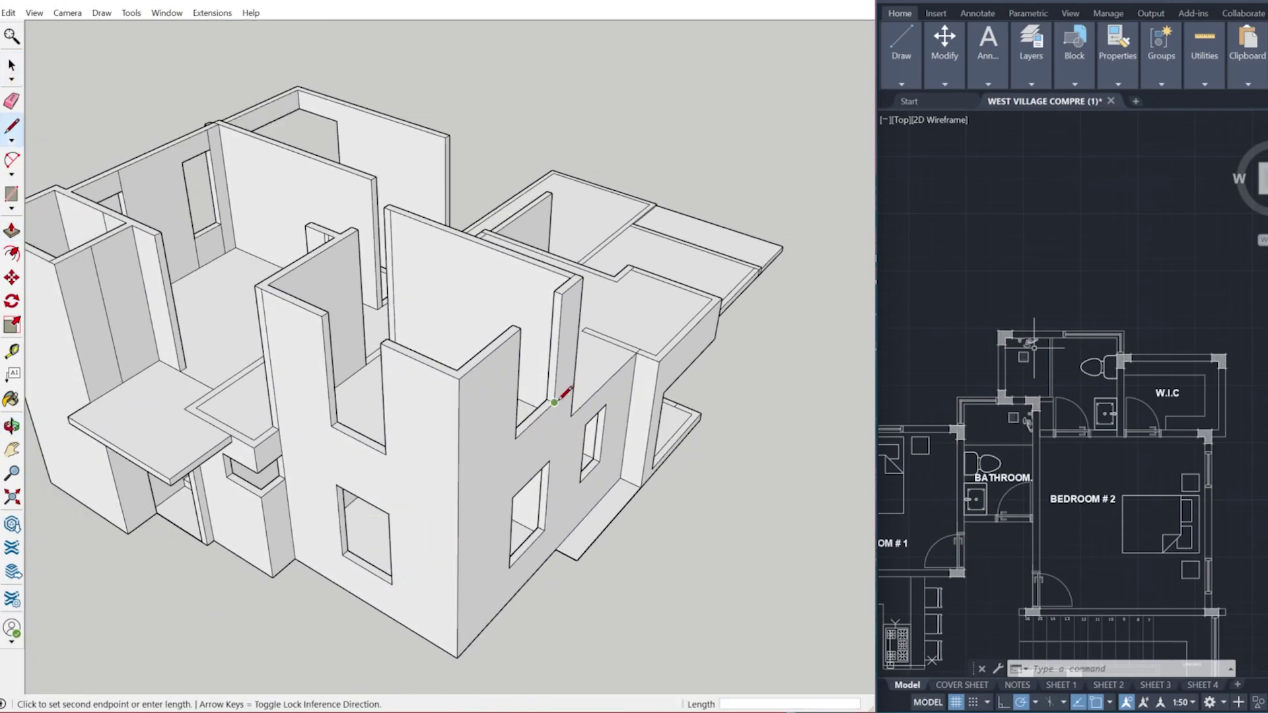
click(520, 337)
scroll(408, 414, up, 3)
Draw the header line on the jamb of Bedroom 1's headboard-wall window and Push/Pull the header over the opening.
key(l)
click(299, 434)
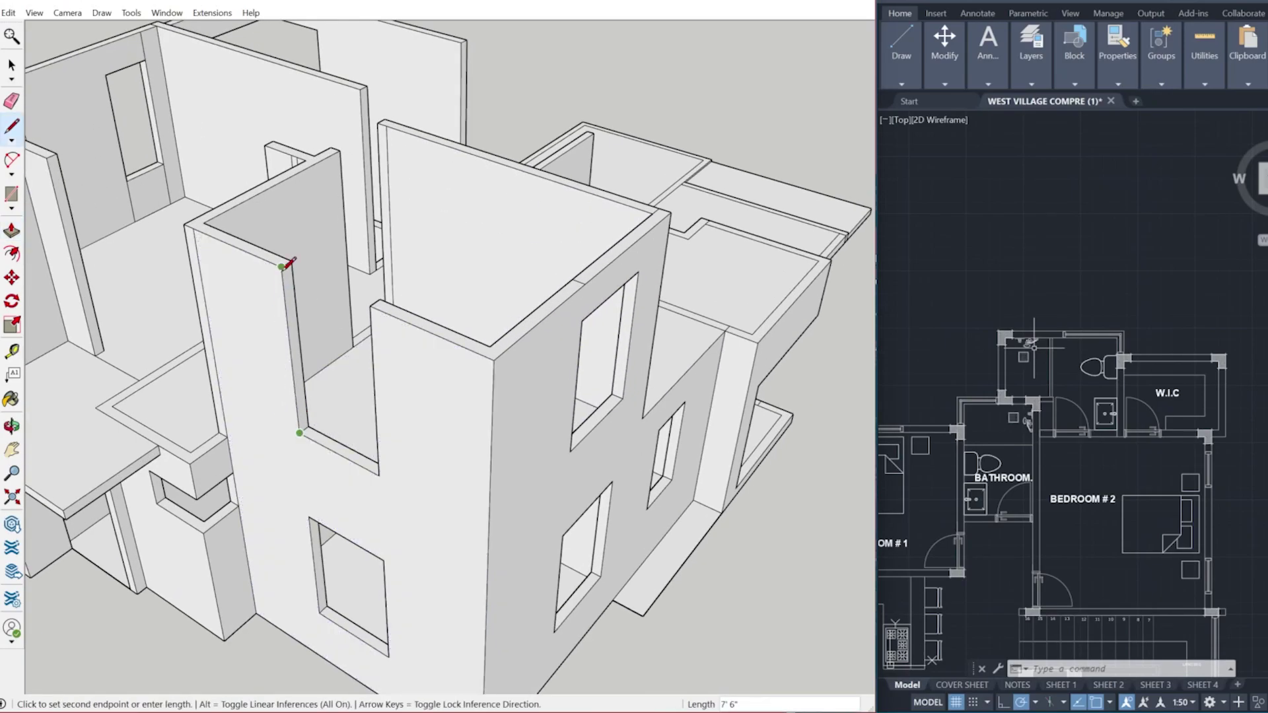
key(p)
scroll(524, 546, down, 5)
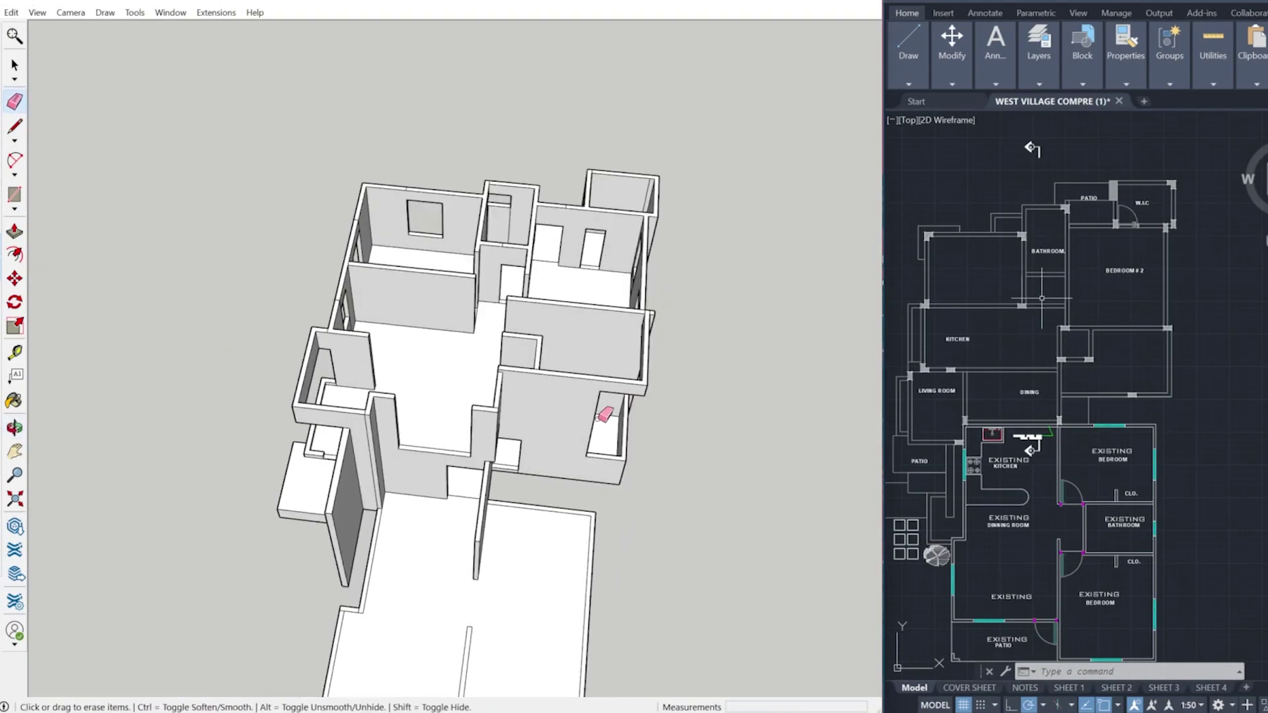
Draw a 6" header line across the hall doorway's jamb and Push/Pull the header to the opposite wall.
scroll(458, 447, up, 2)
mouse_move(598, 418)
middle_down()
mouse_move(509, 422)
mouse_move(648, 561)
middle_up()
scroll(481, 271, up, 7)
key(l)
click(483, 343)
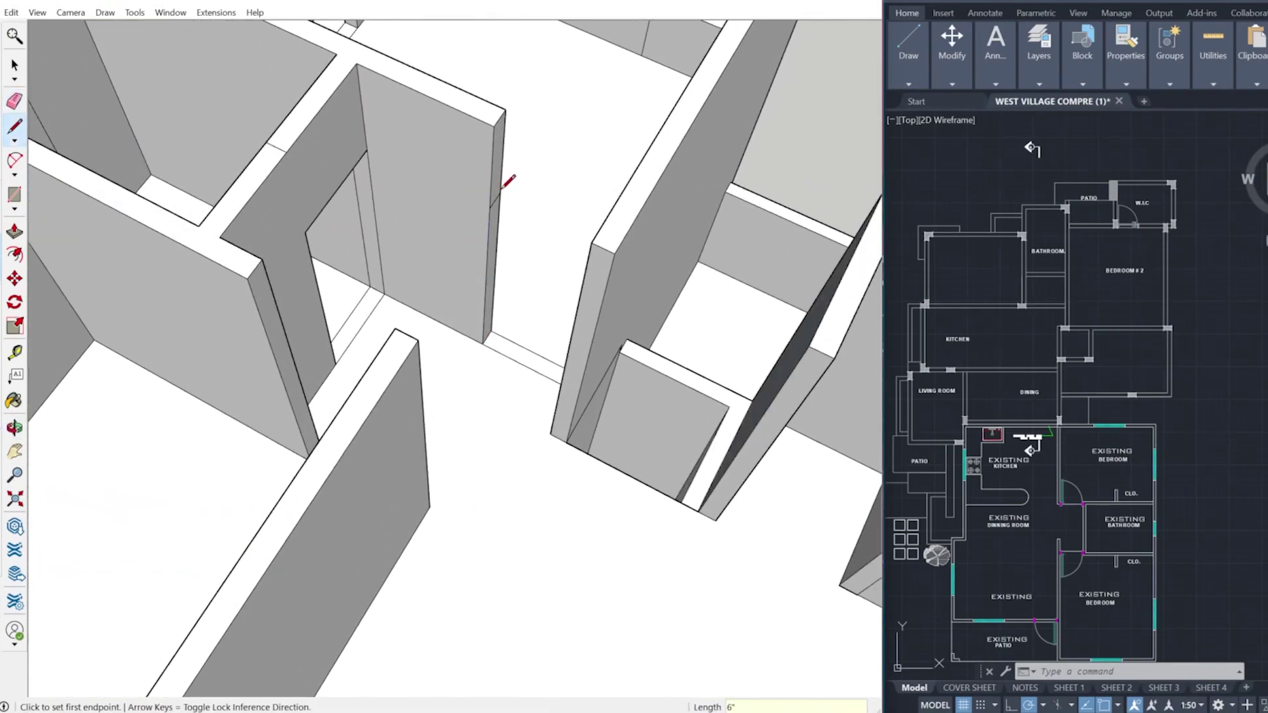
key(p)
click(499, 157)
click(629, 192)
Mark the header height on the jamb at the end of the long interior wall and extend the header over that doorway.
scroll(475, 291, down, 2)
middle_drag(447, 305, 165, 327)
key(l)
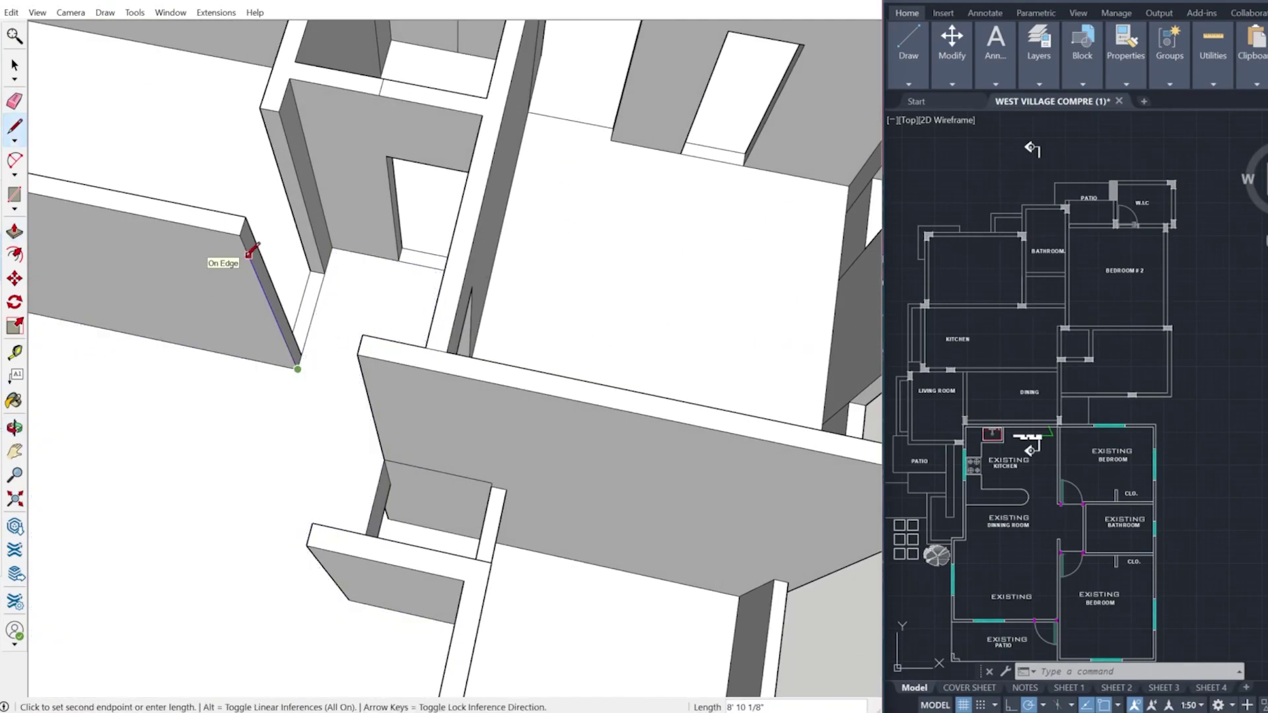
key(p)
click(250, 242)
click(459, 212)
Draw a header line on the long wall's face beside the remaining doorway and Push/Pull the header to the facing wall end.
middle_drag(159, 396, 535, 473)
scroll(533, 403, up, 4)
key(l)
click(563, 394)
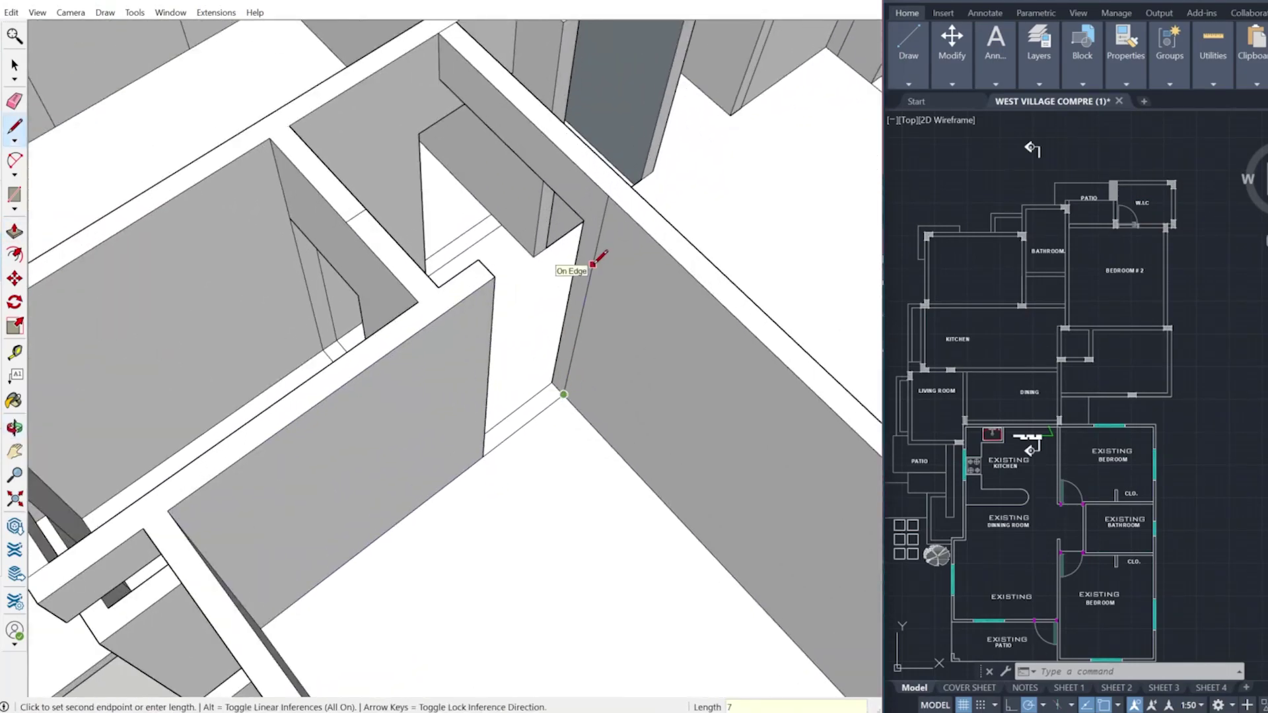
click(600, 233)
click(493, 286)
mouse_move(493, 288)
middle_down()
mouse_move(495, 303)
mouse_move(231, 322)
middle_up()
Examine the door headers and the upper-floor walls from several sides, including the open wall facing the existing house.
key(e)
scroll(232, 325, down, 4)
middle_drag(330, 370, 487, 458)
scroll(498, 502, up, 3)
mouse_move(491, 540)
middle_down()
mouse_move(617, 456)
mouse_move(588, 326)
middle_up()
scroll(584, 397, down, 2)
mouse_move(581, 462)
middle_down()
mouse_move(544, 436)
mouse_move(517, 357)
middle_up()
scroll(500, 448, up, 2)
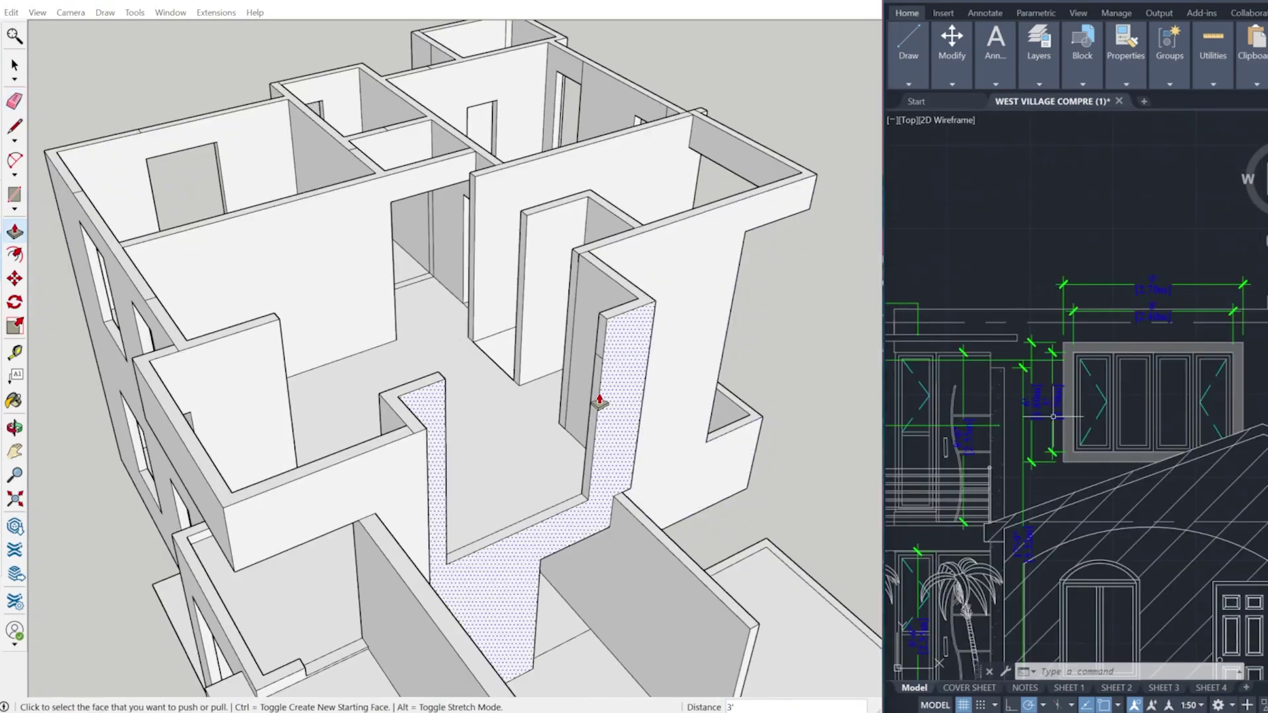
Push/Pull the header 7' 6" across the large upper-floor window opening facing the existing house.
middle_drag(597, 399, 538, 544)
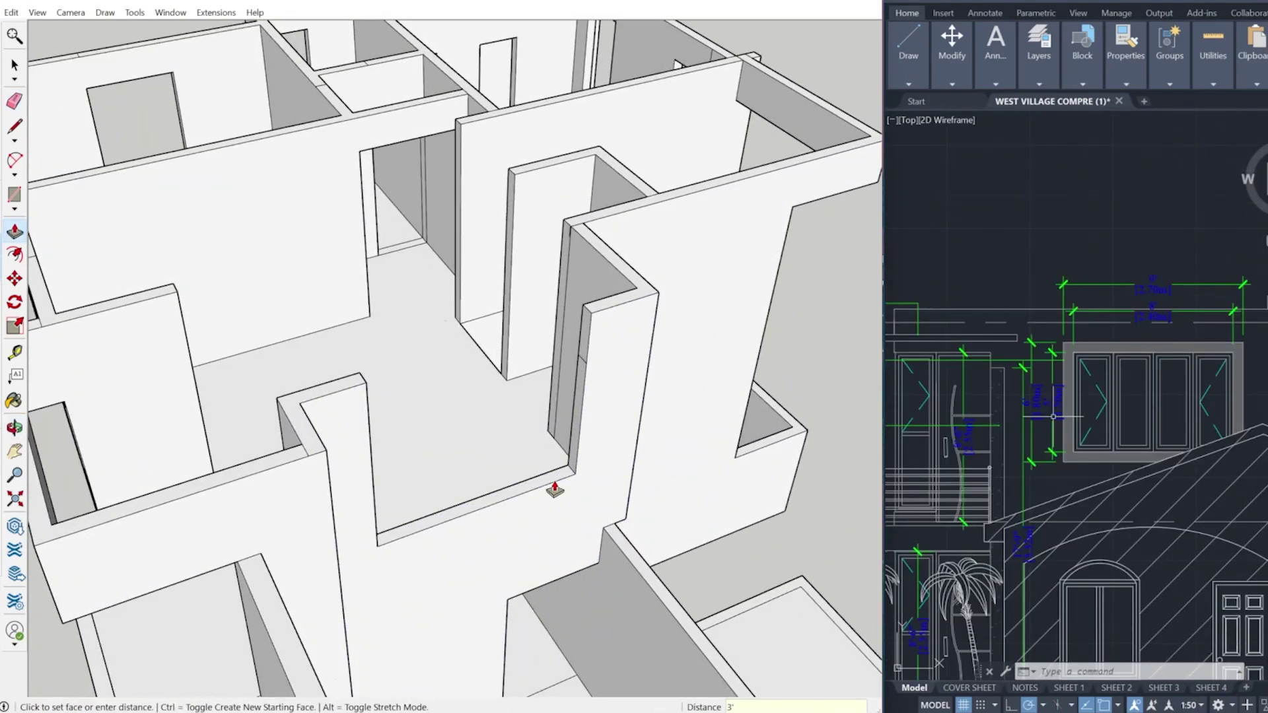
middle_drag(555, 487, 519, 401)
click(405, 398)
scroll(535, 430, down, 3)
middle_drag(572, 456, 562, 426)
scroll(502, 463, down, 4)
Switch to AutoCAD's Elevation #1 and measure the height of the existing house's roof ridge.
mouse_move(475, 496)
middle_down()
mouse_move(439, 357)
mouse_move(482, 374)
middle_up()
middle_drag(1228, 528, 1048, 392)
scroll(1212, 424, down, 3)
scroll(1123, 396, up, 3)
scroll(1090, 463, down, 3)
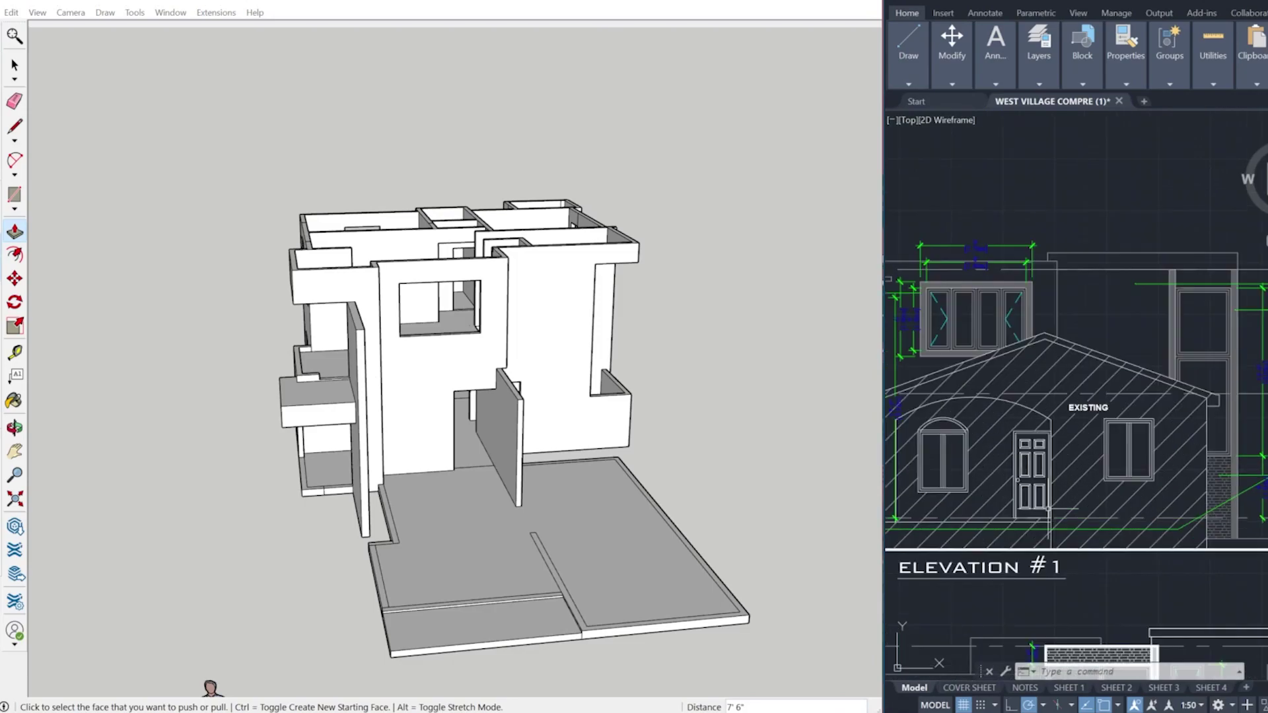
scroll(1059, 529, up, 4)
key(Escape)
text(l)
key(space)
click(1043, 230)
key(Escape)
Draw a 14' 11" vertical line up the wall behind the existing house to mark the roof ridge.
key(l)
scroll(590, 635, up, 3)
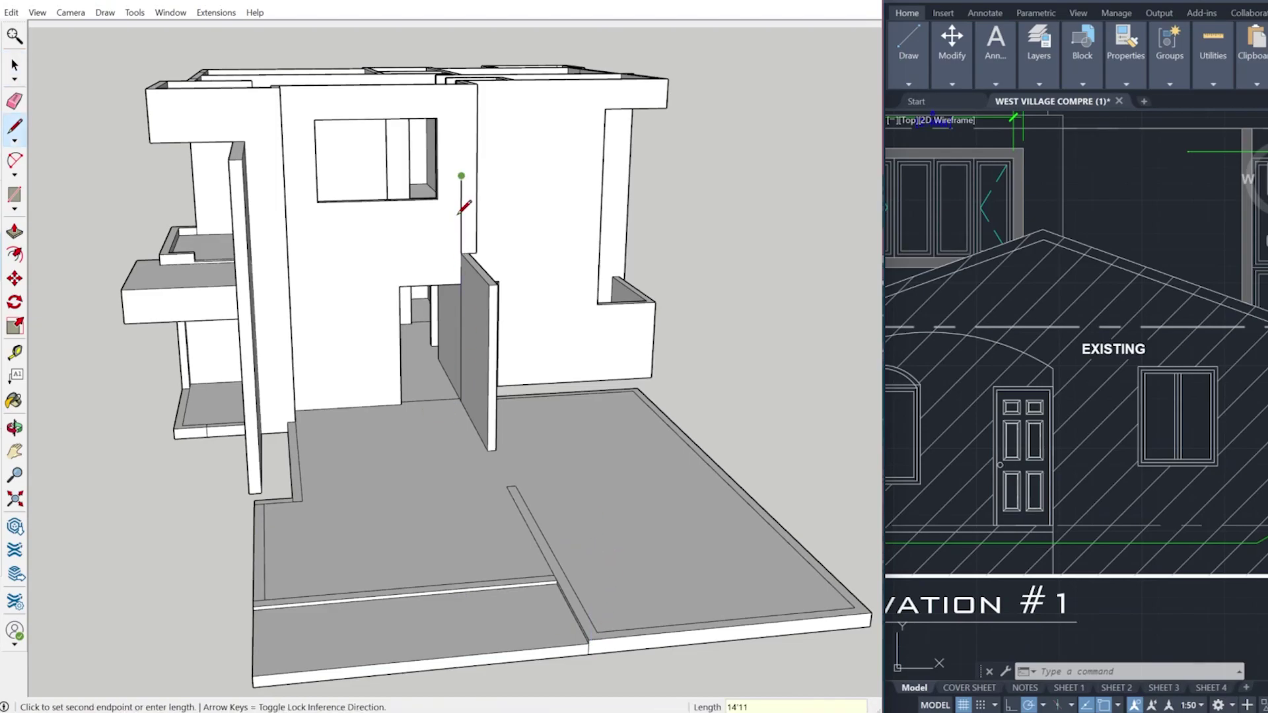
scroll(461, 218, down, 2)
mouse_move(475, 506)
middle_down()
mouse_move(478, 543)
mouse_move(476, 441)
middle_up()
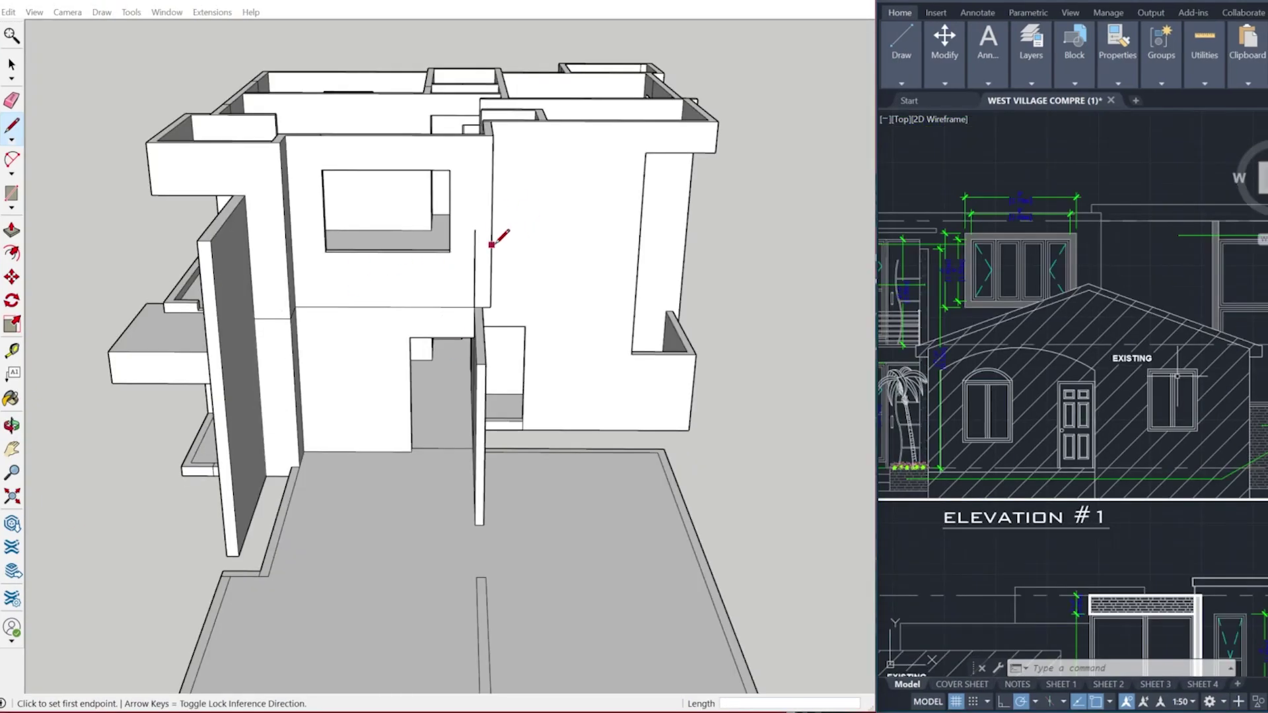
Draw the gable slope from the ridge point down to the eave line and continue it around the projecting wall corner.
scroll(475, 241, up, 2)
scroll(462, 249, down, 1)
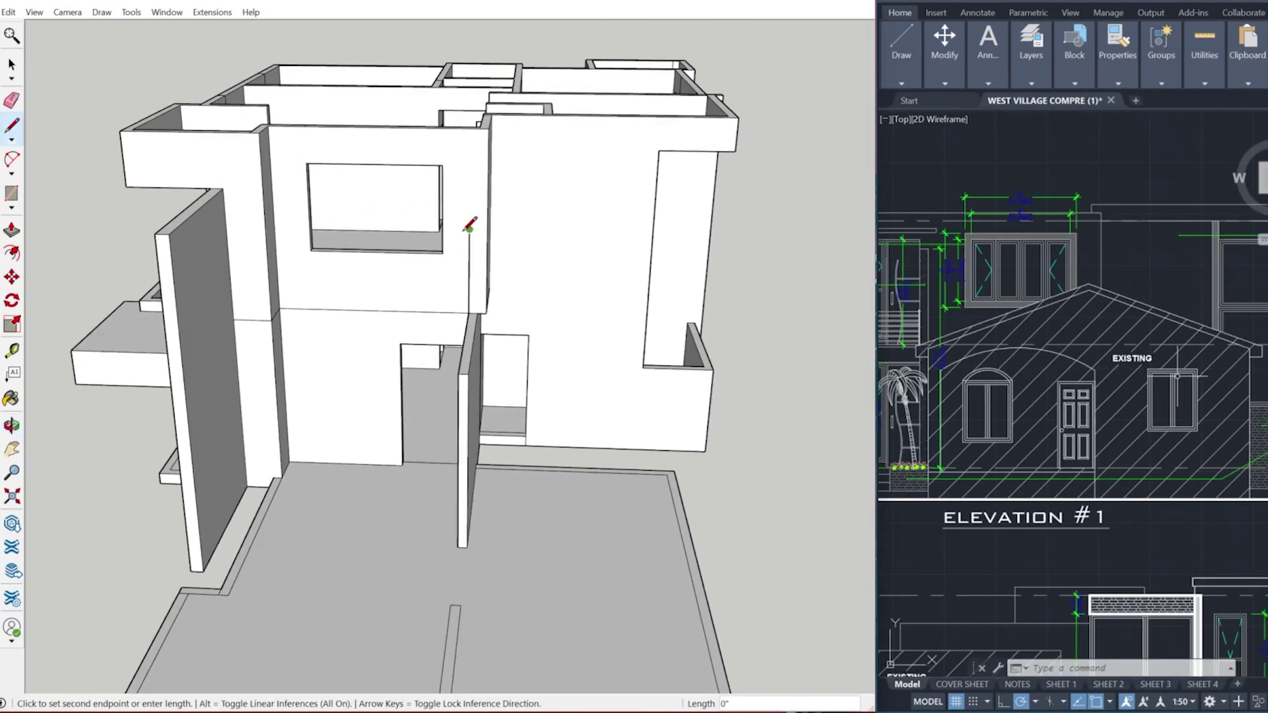
scroll(469, 218, up, 1)
click(271, 298)
click(263, 311)
click(220, 320)
mouse_move(305, 348)
middle_down()
mouse_move(331, 289)
mouse_move(303, 324)
middle_up()
Raise the existing house's middle wall 4' 11" to the ridge point and draw a horizontal eave line across the wall beyond it.
key(p)
scroll(453, 354, up, 2)
key(l)
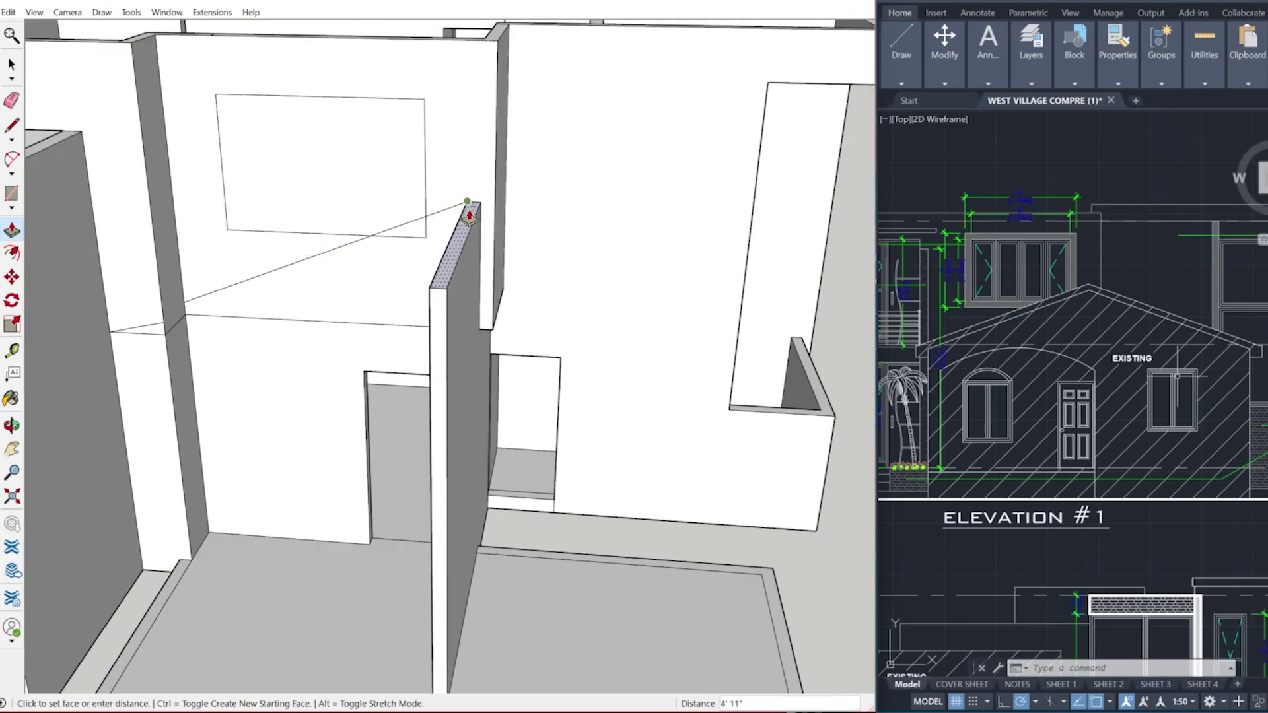
scroll(456, 207, up, 4)
scroll(506, 187, down, 2)
scroll(377, 376, down, 3)
scroll(812, 396, down, 3)
mouse_move(813, 396)
middle_down()
mouse_move(731, 495)
mouse_move(730, 479)
middle_up()
Push/Pull the existing house's remaining perimeter and partition wall strips up to the eave line.
key(p)
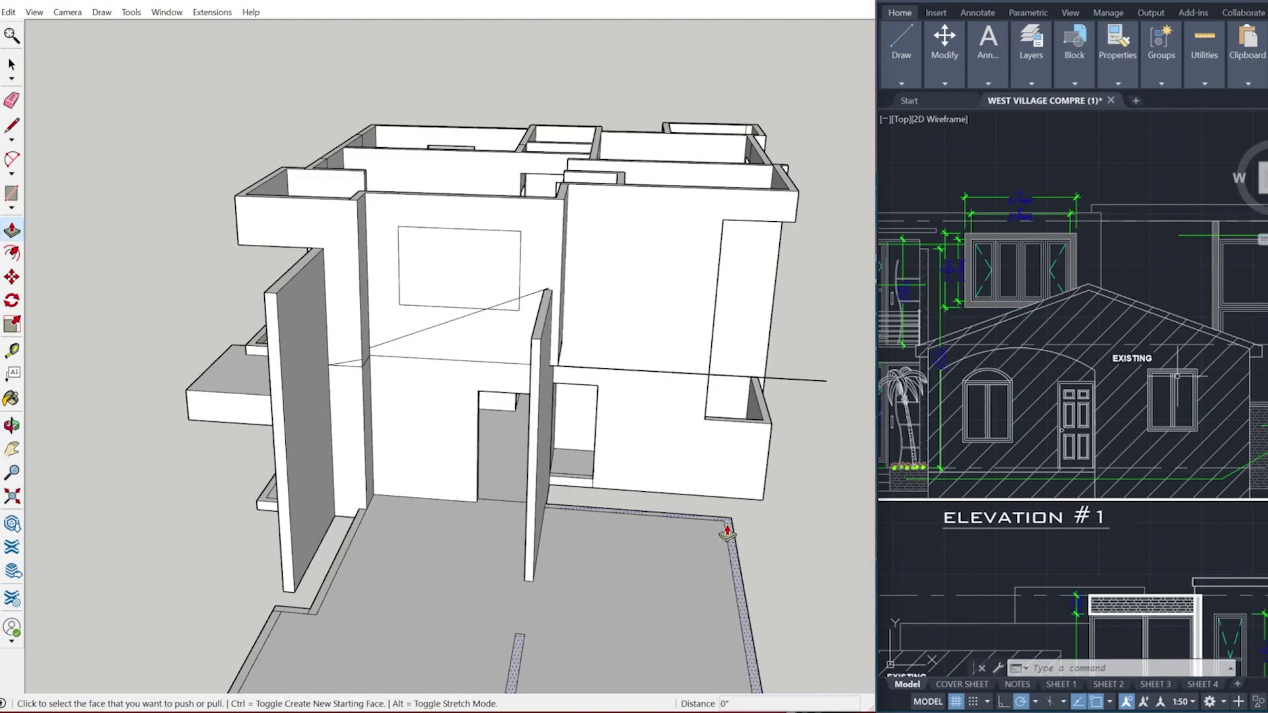
click(727, 533)
click(771, 399)
middle_drag(770, 400, 625, 442)
scroll(689, 469, up, 3)
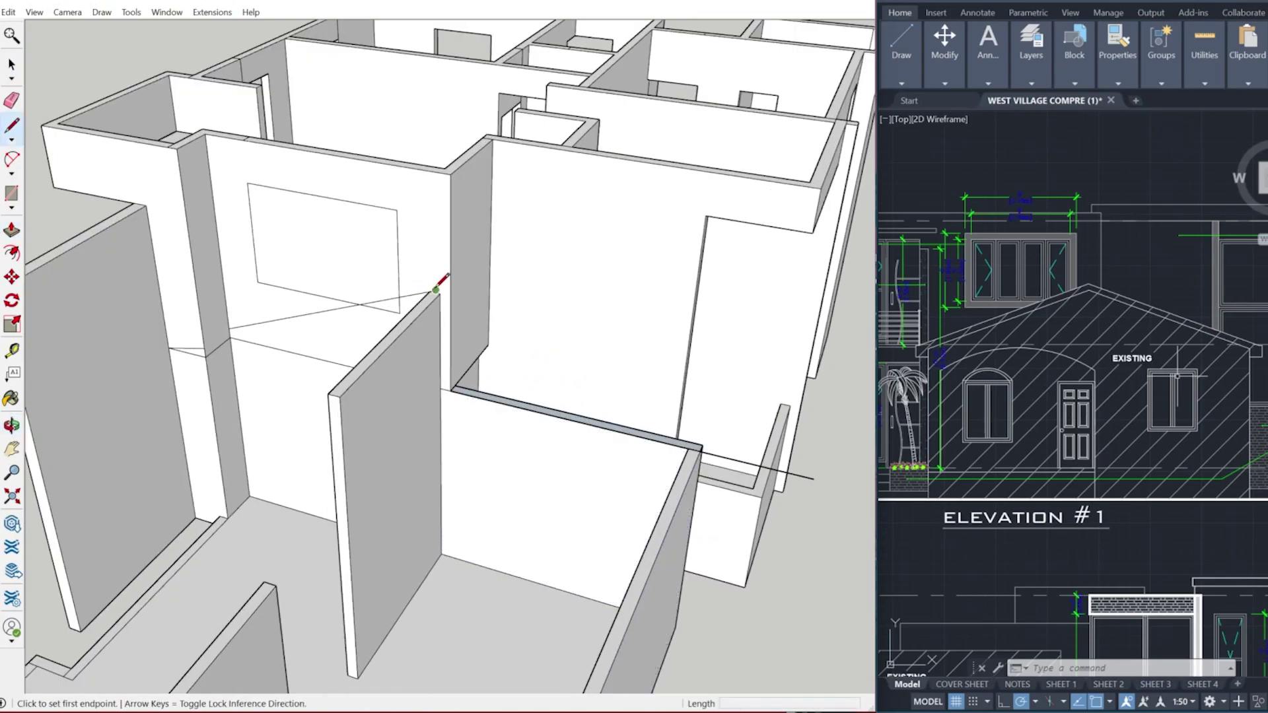
Draw the second gable slope from the ridge point down to the outer end of the eave line.
scroll(740, 459, down, 3)
mouse_move(740, 460)
middle_down()
mouse_move(771, 323)
mouse_move(615, 532)
mouse_move(544, 486)
mouse_move(555, 479)
mouse_move(536, 492)
middle_up()
scroll(771, 325, up, 6)
click(772, 324)
key(space)
scroll(640, 476, down, 1)
scroll(730, 320, up, 2)
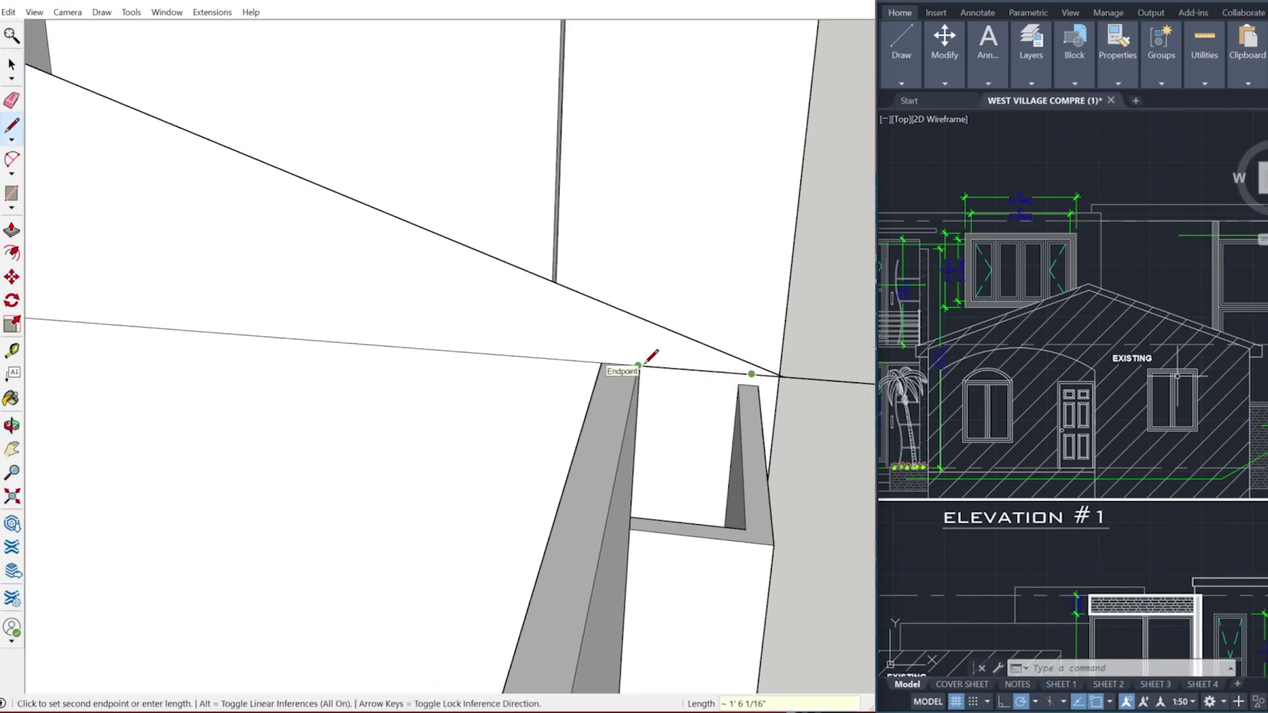
click(639, 365)
scroll(755, 421, down, 5)
key(Escape)
scroll(439, 285, up, 2)
scroll(826, 426, up, 2)
Offset the edges of the gable face beside the middle wall inward to outline the roof thickness.
key(e)
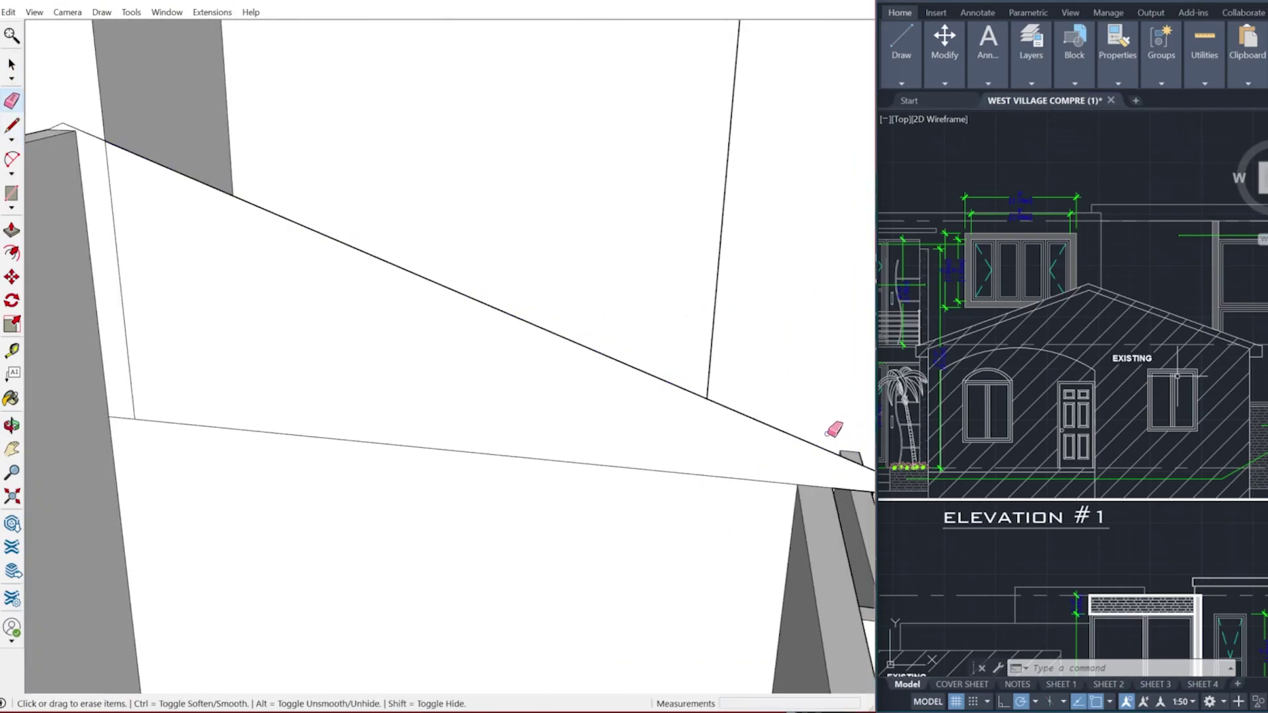
scroll(660, 363, down, 4)
scroll(799, 398, down, 3)
scroll(634, 403, up, 2)
scroll(608, 359, up, 3)
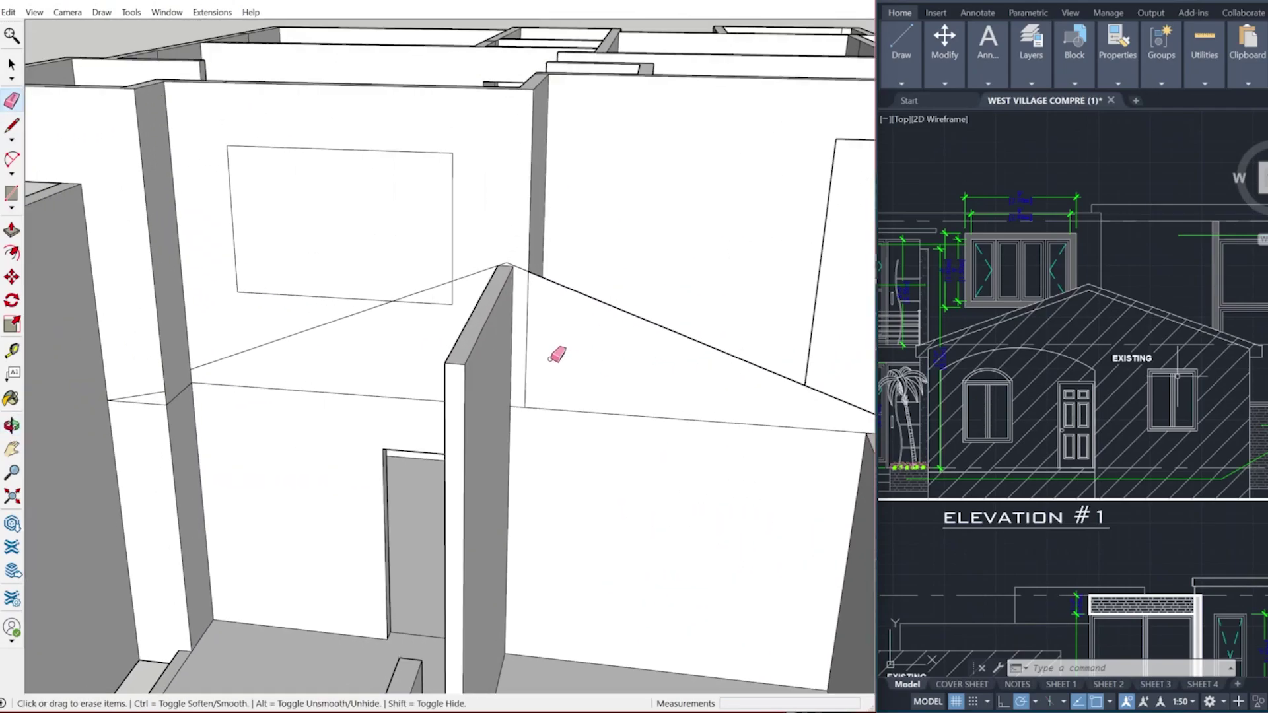
key(f)
click(609, 305)
click(580, 326)
click(572, 300)
Close the roof thickness outline at the gable's ridge with a short line and erase the stray edge beside it.
scroll(530, 282, up, 6)
key(l)
click(546, 266)
click(449, 225)
scroll(497, 241, down, 3)
key(e)
click(466, 229)
middle_drag(471, 228, 514, 258)
scroll(515, 259, up, 3)
Draw the underside line of the first gable slope parallel to its upper edge, from the ridge down towards the eave.
key(l)
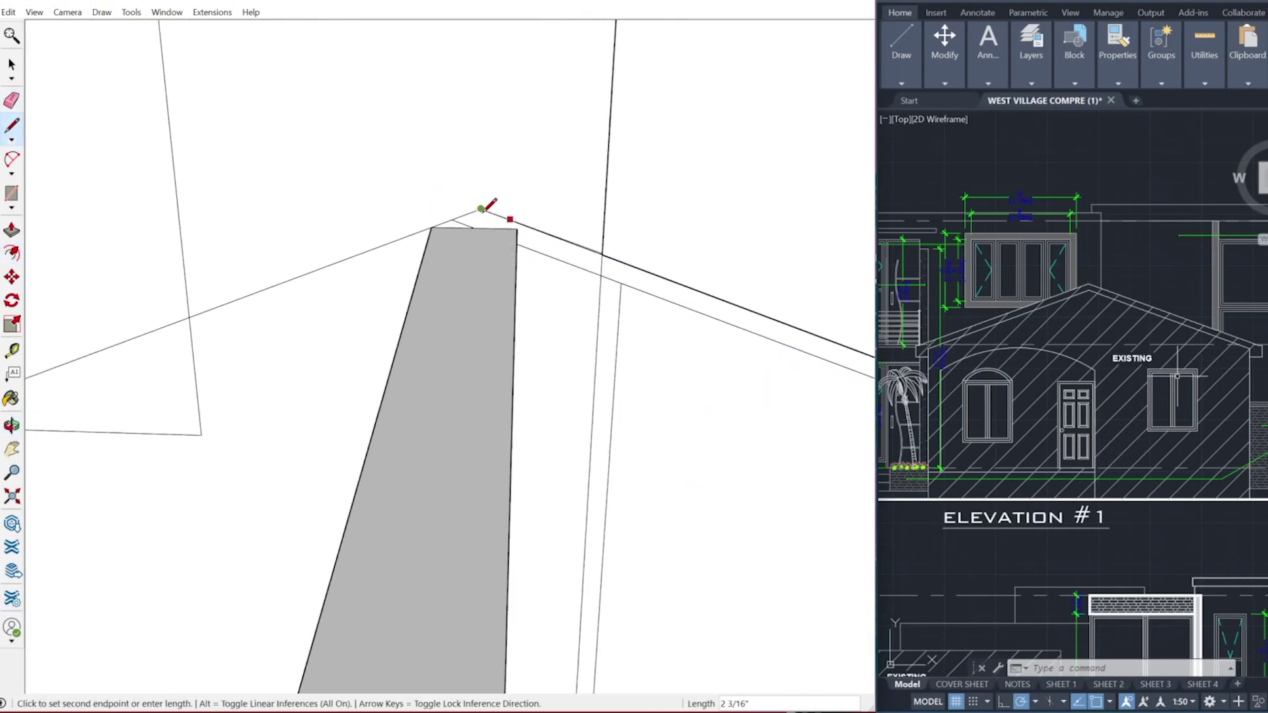
scroll(486, 208, down, 4)
scroll(175, 350, up, 4)
click(173, 349)
scroll(195, 357, down, 4)
middle_drag(211, 344, 330, 255)
scroll(208, 286, up, 4)
scroll(119, 306, down, 5)
middle_drag(125, 304, 311, 346)
scroll(422, 218, up, 4)
Push/Pull the first slope's thin roof strip segments outward from the gable wall.
key(p)
click(483, 183)
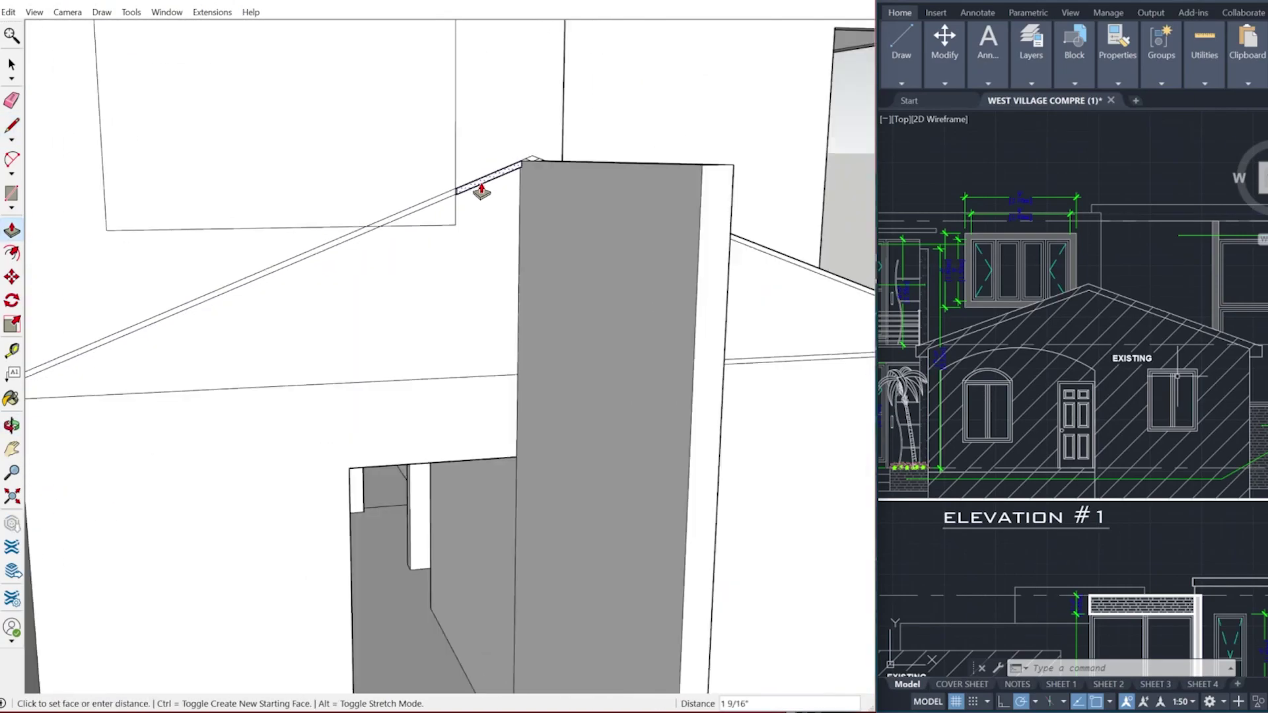
middle_drag(485, 191, 477, 192)
click(535, 192)
click(421, 206)
click(488, 206)
click(360, 232)
click(421, 239)
Push/Pull the first slope's strip about 2' 2 3/4" so its front lines up with the projecting wall's face.
scroll(422, 239, down, 4)
scroll(212, 307, up, 3)
middle_drag(155, 316, 181, 317)
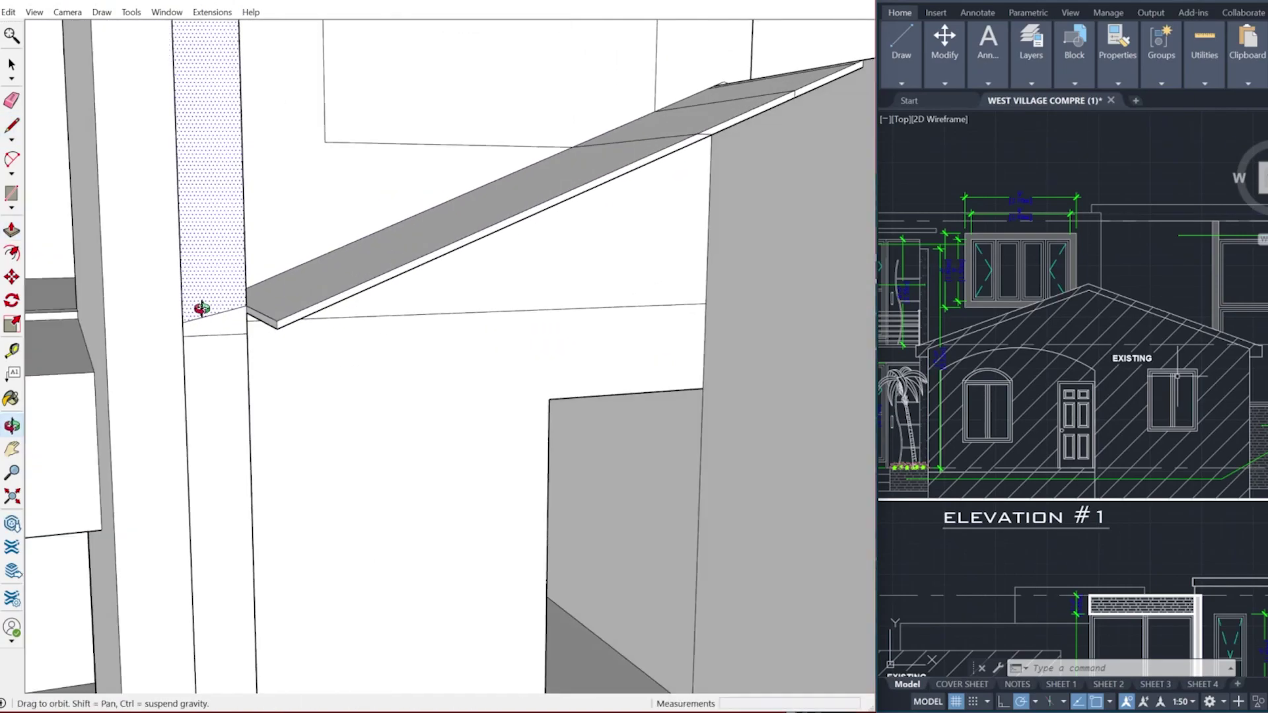
scroll(227, 296, up, 5)
scroll(228, 298, down, 3)
scroll(230, 305, up, 2)
key(l)
click(226, 301)
scroll(232, 306, down, 3)
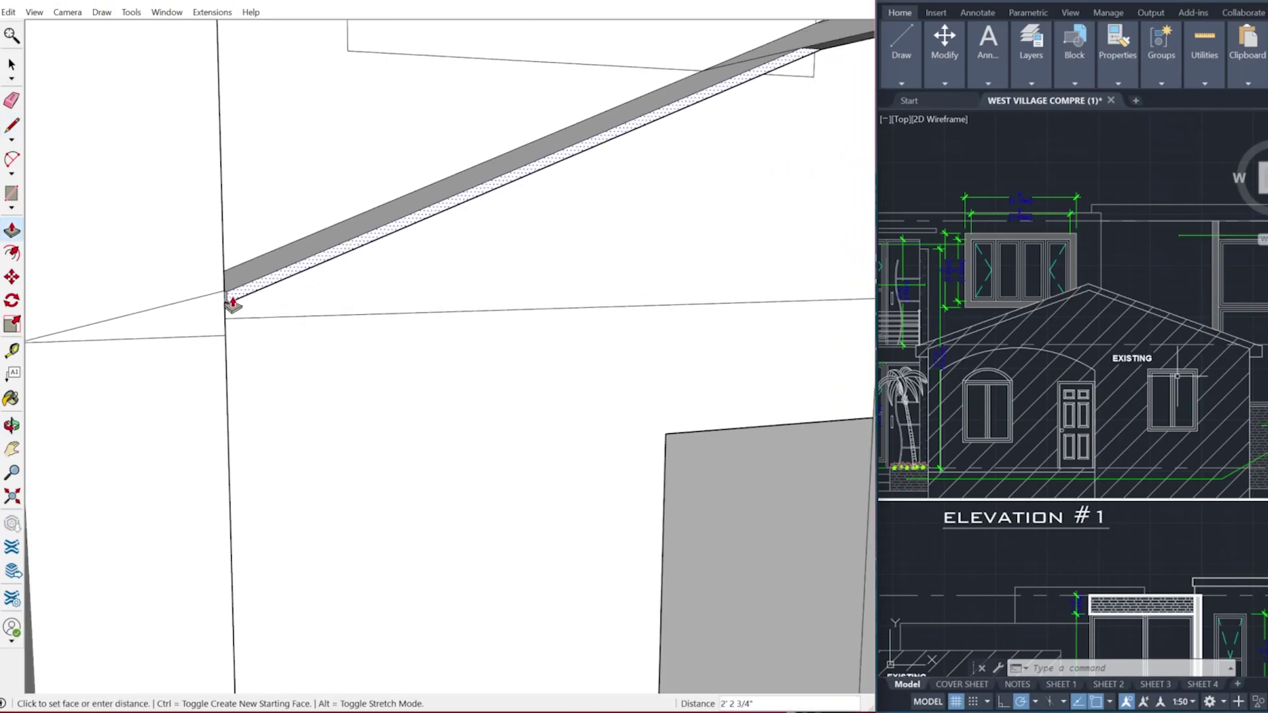
Continue the roof's underside line across the projecting wall to its outer edge and erase the stray eave edges there.
middle_drag(74, 352, 55, 360)
scroll(218, 308, up, 2)
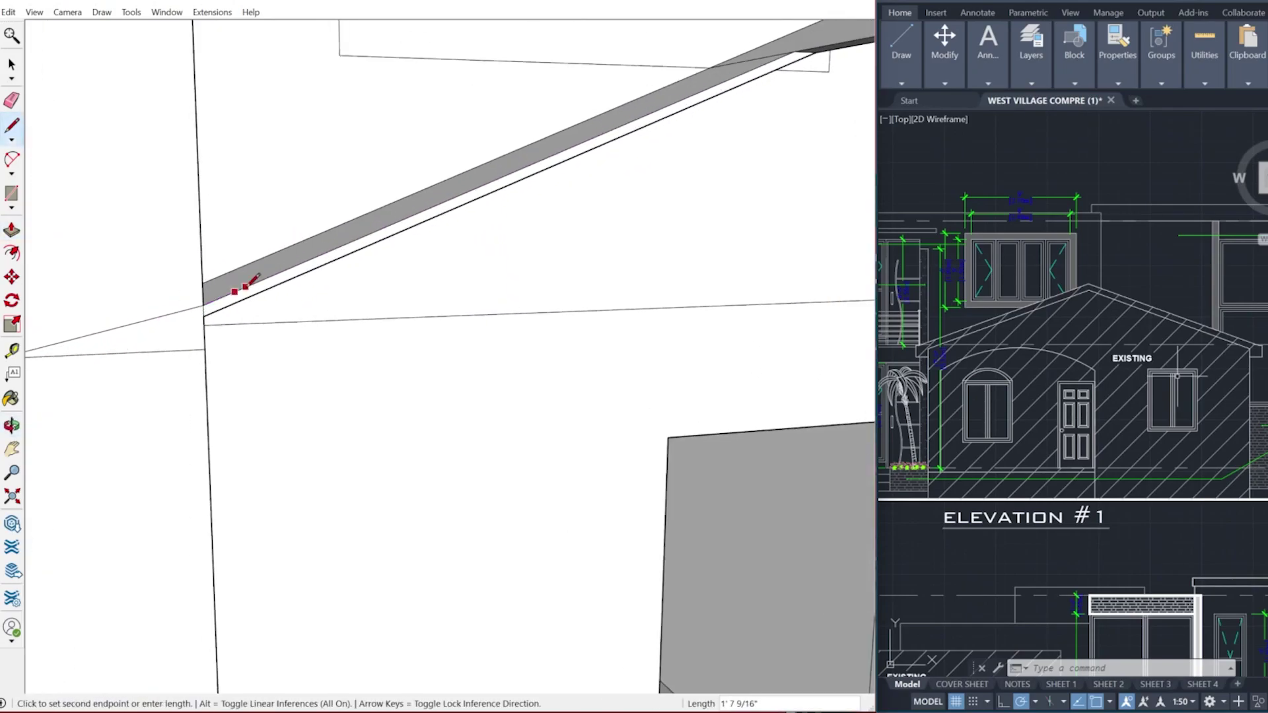
scroll(218, 307, down, 2)
scroll(207, 324, up, 1)
key(l)
click(226, 302)
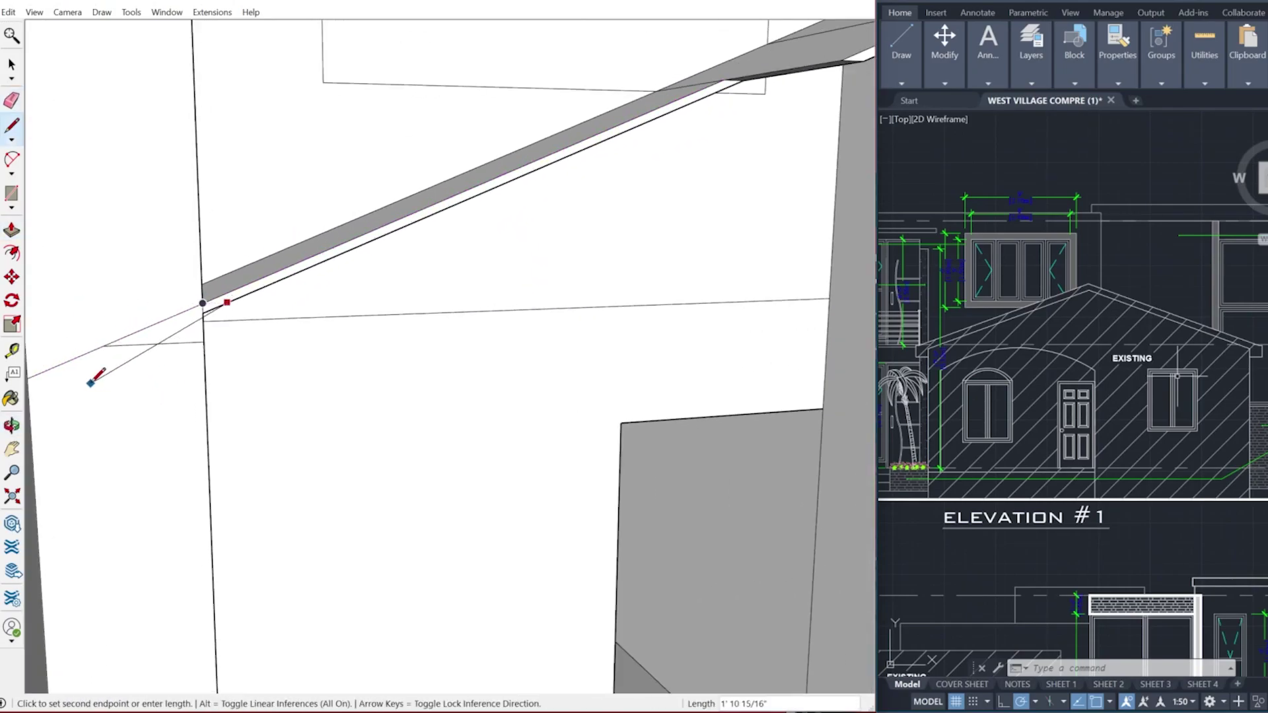
key(e)
scroll(166, 345, down, 1)
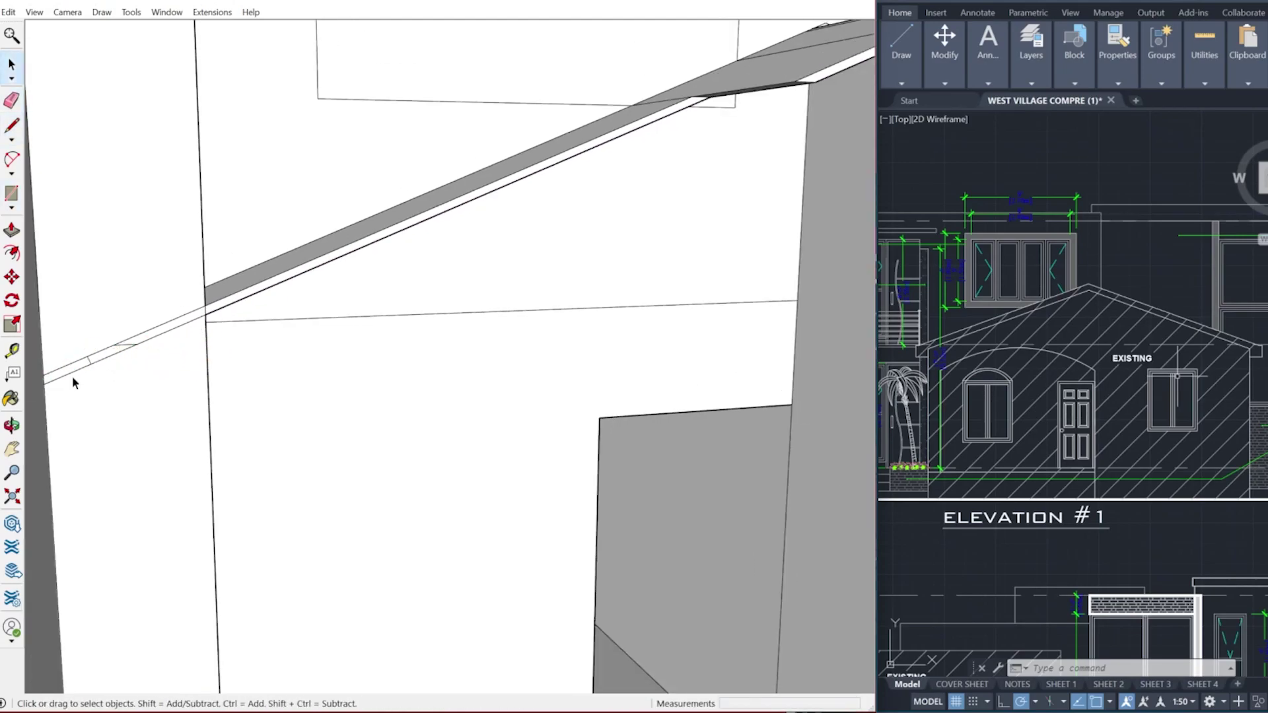
key(e)
Push/Pull the remaining eave strips of the first slope outward to the same depth, completing that side's roof overhang.
scroll(130, 348, down, 3)
middle_drag(232, 343, 194, 388)
scroll(256, 349, up, 2)
key(p)
click(257, 347)
scroll(257, 346, down, 2)
click(510, 249)
scroll(193, 388, up, 2)
double_click(169, 399)
scroll(320, 376, down, 2)
key(e)
Draw edges closing the second slope's roof thickness outline near the ridge and undo the last misplaced line.
mouse_move(486, 360)
middle_down()
mouse_move(436, 349)
mouse_move(433, 224)
middle_up()
scroll(433, 226, up, 3)
scroll(421, 306, down, 3)
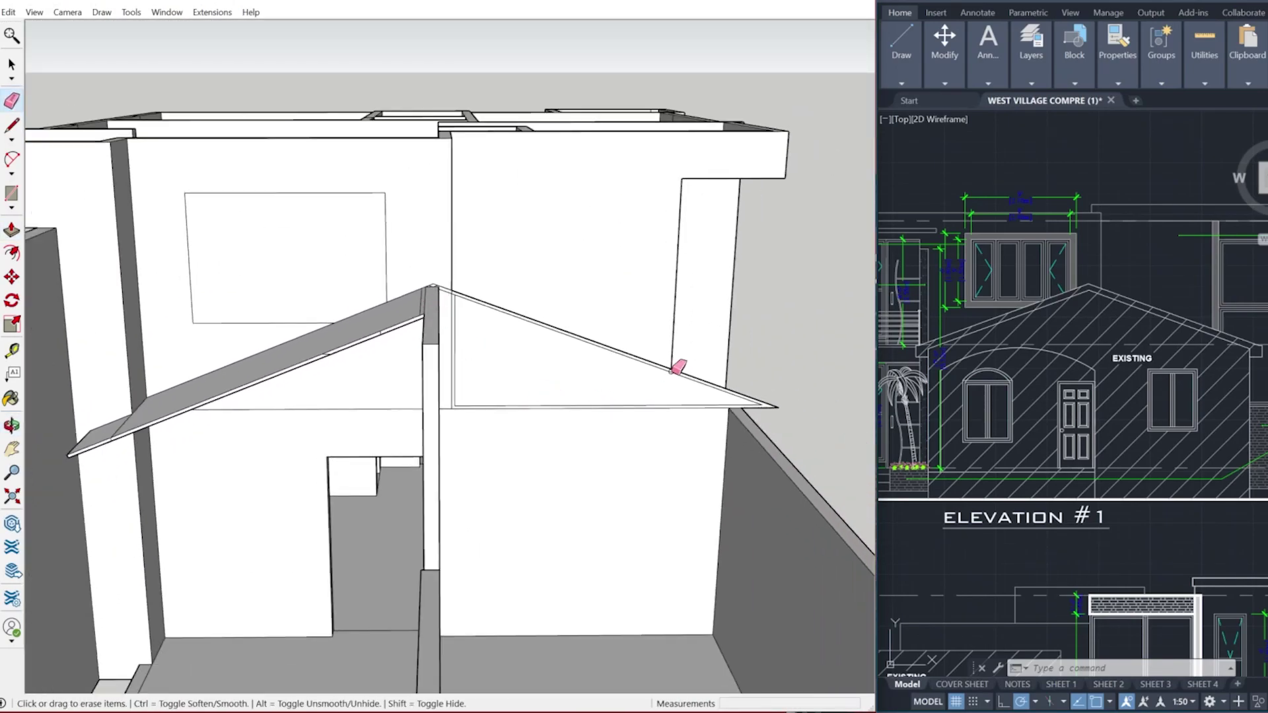
scroll(766, 403, up, 8)
key(l)
click(567, 294)
scroll(568, 299, down, 3)
click(622, 316)
click(496, 300)
scroll(528, 292, down, 2)
click(324, 296)
click(431, 309)
key(ctrl+z)
Draw the remaining closing edge of the second slope's roof strip at the ridge.
scroll(433, 310, down, 4)
middle_drag(432, 323, 673, 397)
scroll(345, 278, up, 4)
click(351, 323)
scroll(486, 355, down, 4)
middle_drag(488, 344, 484, 359)
Push/Pull the second slope's strip segments and the ridge pieces outward 4' 9 1/8" to match the first slope.
scroll(374, 256, up, 4)
key(p)
double_click(375, 259)
double_click(396, 278)
scroll(348, 293, down, 2)
scroll(348, 292, down, 3)
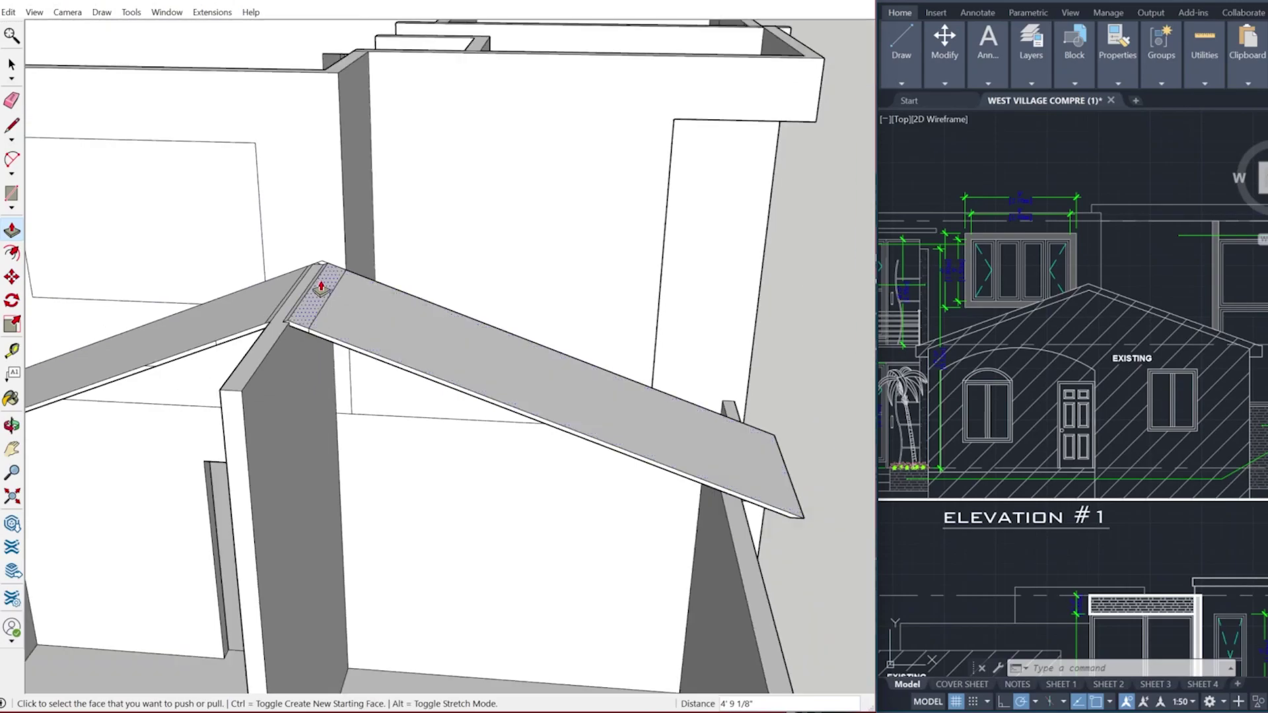
scroll(299, 263, up, 6)
double_click(288, 254)
scroll(291, 253, down, 2)
double_click(305, 244)
Erase the seam lines running across both roof slopes next to the ridge.
scroll(105, 466, up, 2)
key(e)
click(118, 471)
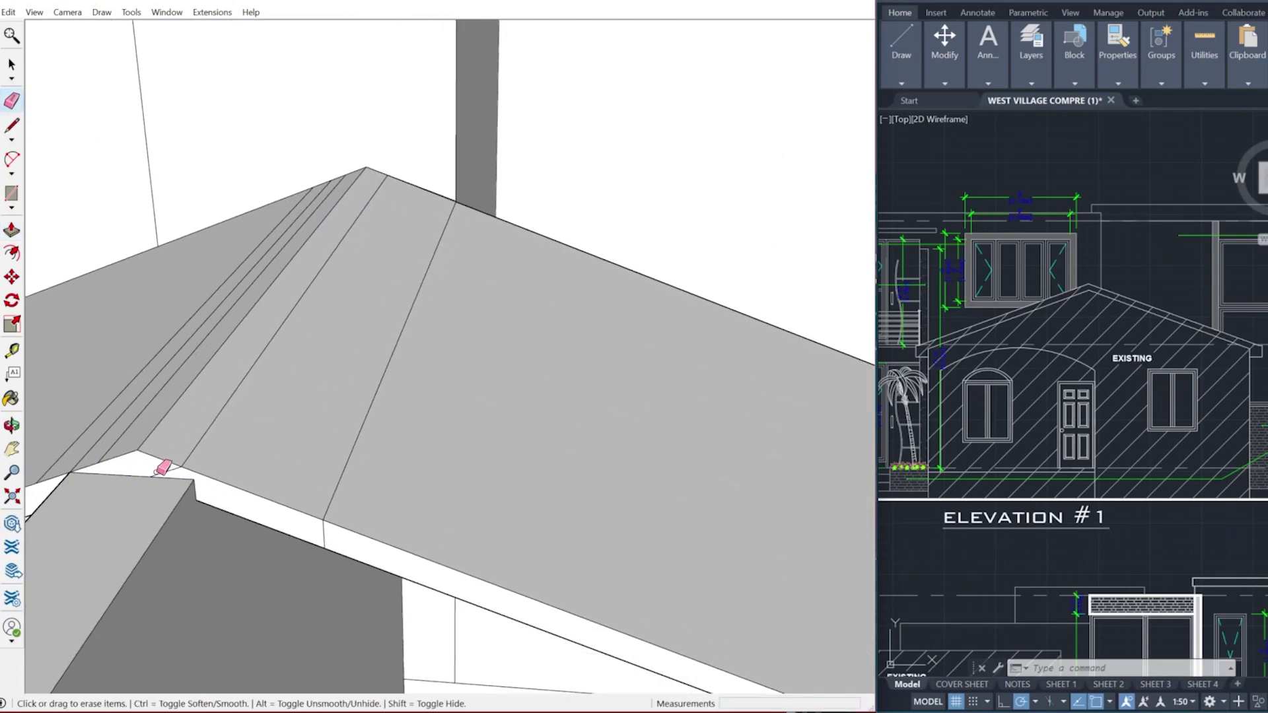
scroll(153, 403, down, 6)
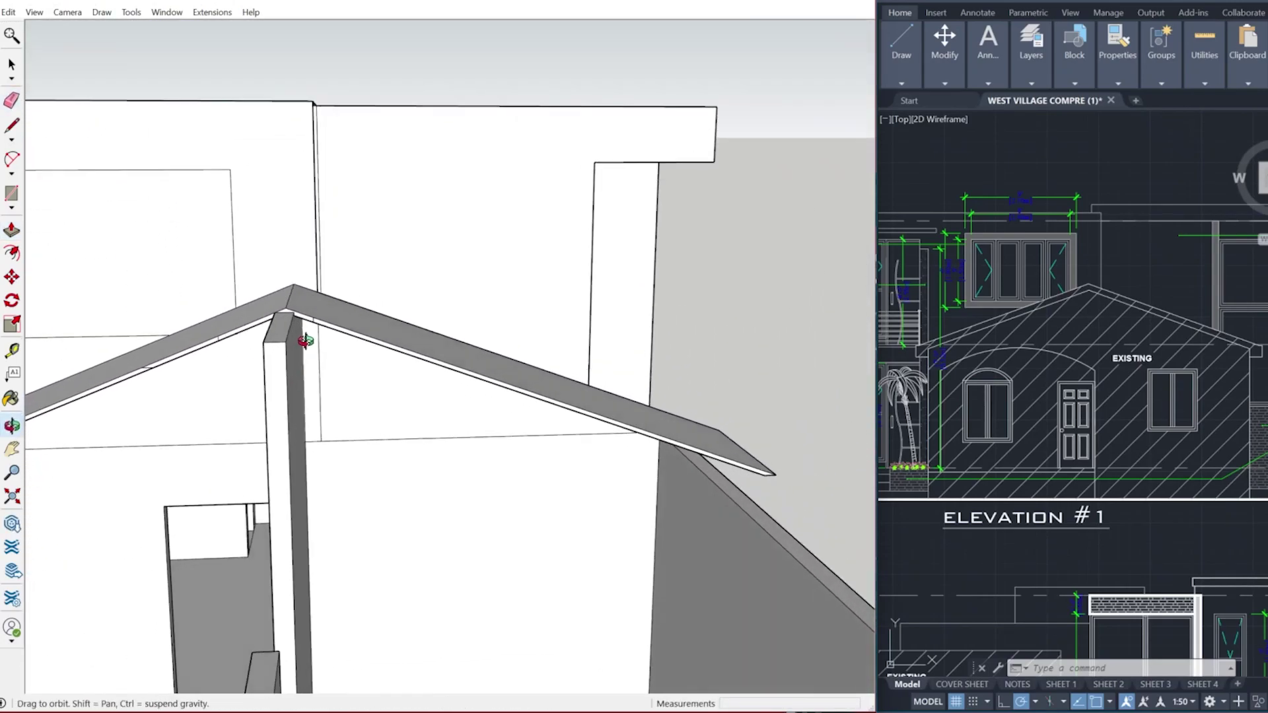
Raise the middle wall's top to the roof's underside and erase the leftover edges beneath the ridge.
scroll(324, 343, up, 4)
mouse_move(324, 342)
middle_down()
mouse_move(329, 306)
mouse_move(325, 334)
middle_up()
scroll(328, 264, up, 1)
key(p)
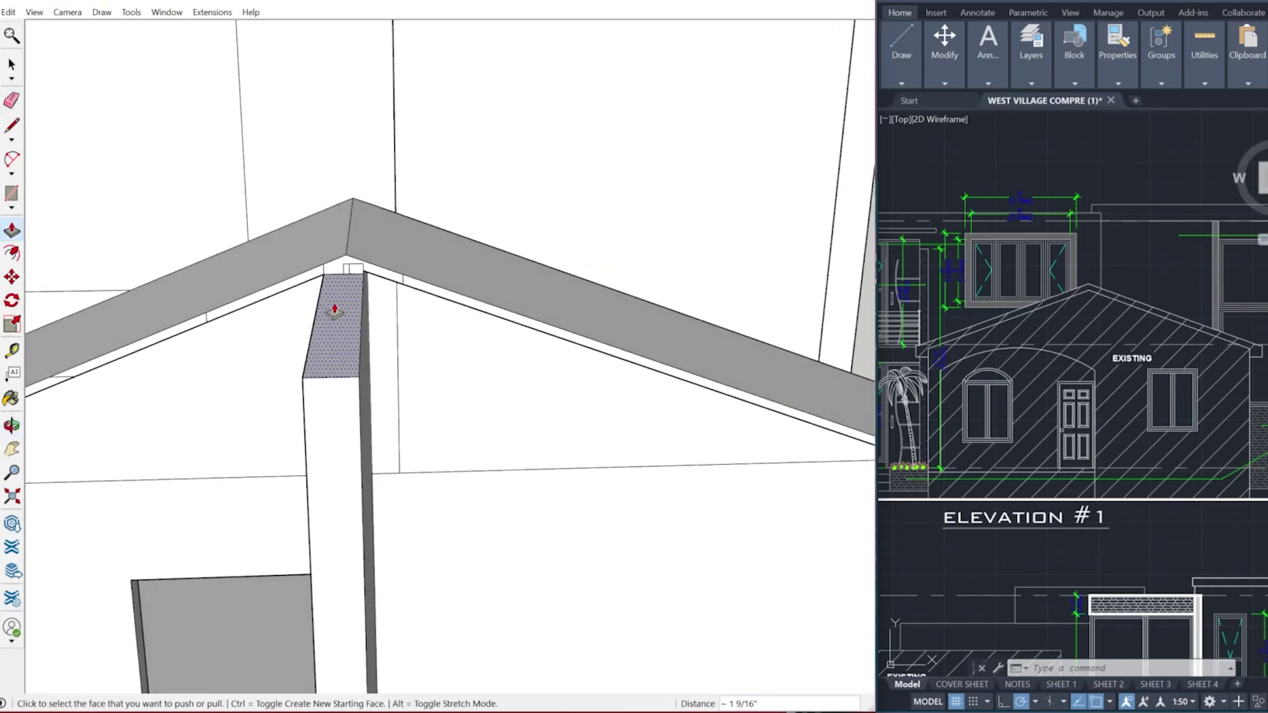
scroll(343, 284, up, 3)
key(e)
click(296, 261)
click(471, 279)
mouse_move(433, 288)
middle_down()
mouse_move(470, 279)
mouse_move(403, 338)
mouse_move(345, 297)
middle_up()
scroll(462, 284, down, 3)
scroll(396, 258, up, 3)
mouse_move(396, 258)
middle_down()
mouse_move(422, 246)
mouse_move(484, 337)
mouse_move(510, 320)
mouse_move(396, 325)
middle_up()
Raise the front stretch of the middle wall to the ridge and Push/Pull the gable roof 20' 8 3/8" over the existing house.
scroll(426, 233, down, 3)
scroll(401, 325, down, 5)
scroll(397, 329, down, 3)
mouse_move(398, 436)
middle_down()
mouse_move(467, 425)
mouse_move(482, 404)
middle_up()
scroll(582, 509, up, 3)
key(l)
scroll(525, 453, up, 2)
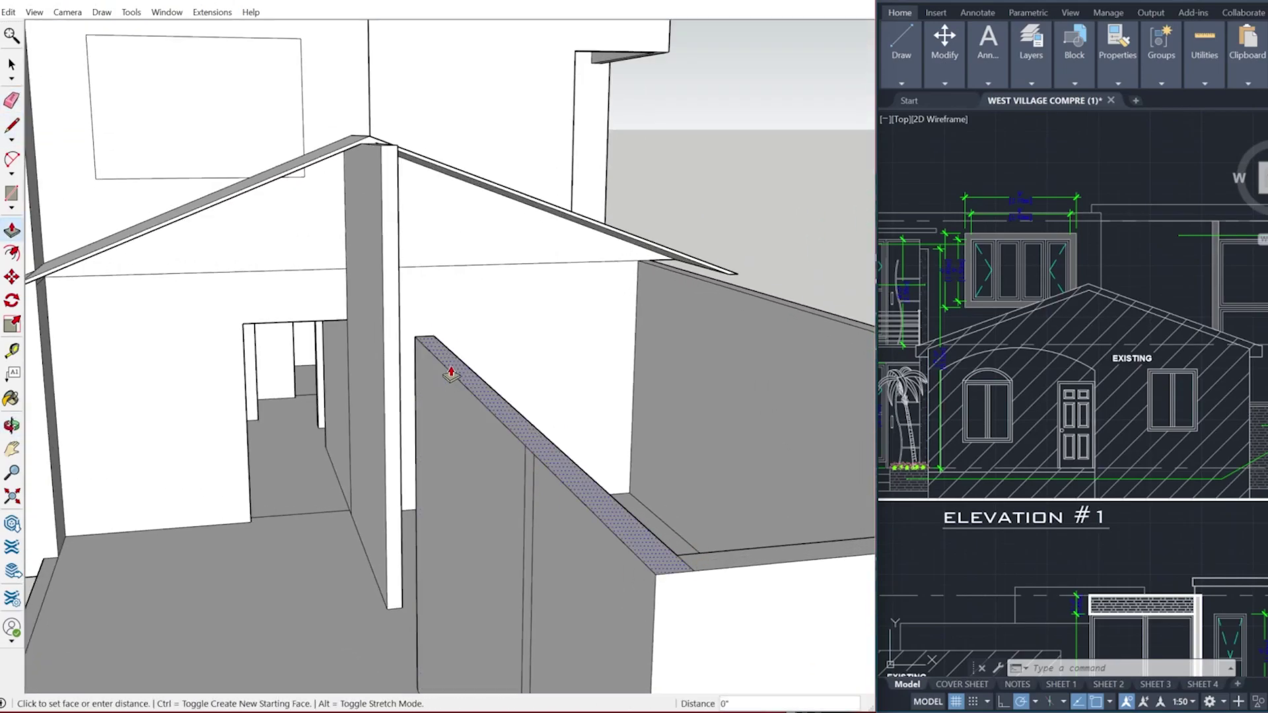
scroll(396, 178, down, 8)
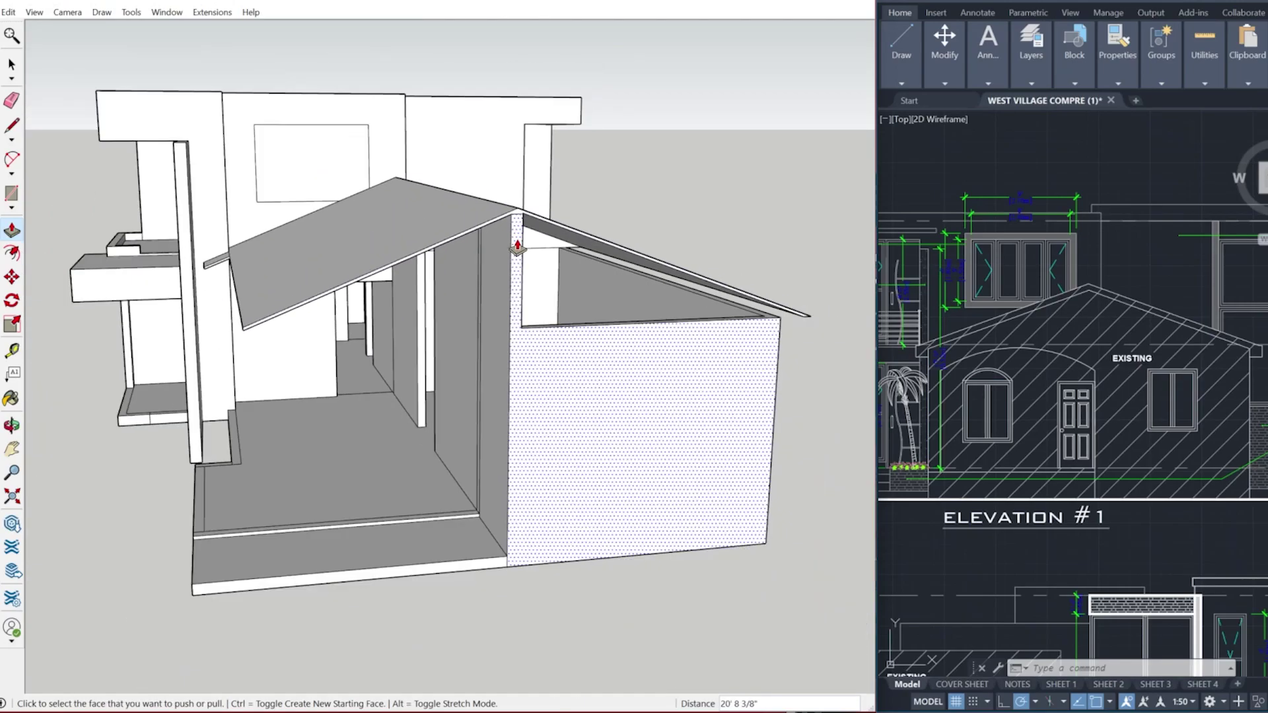
middle_drag(518, 247, 459, 426)
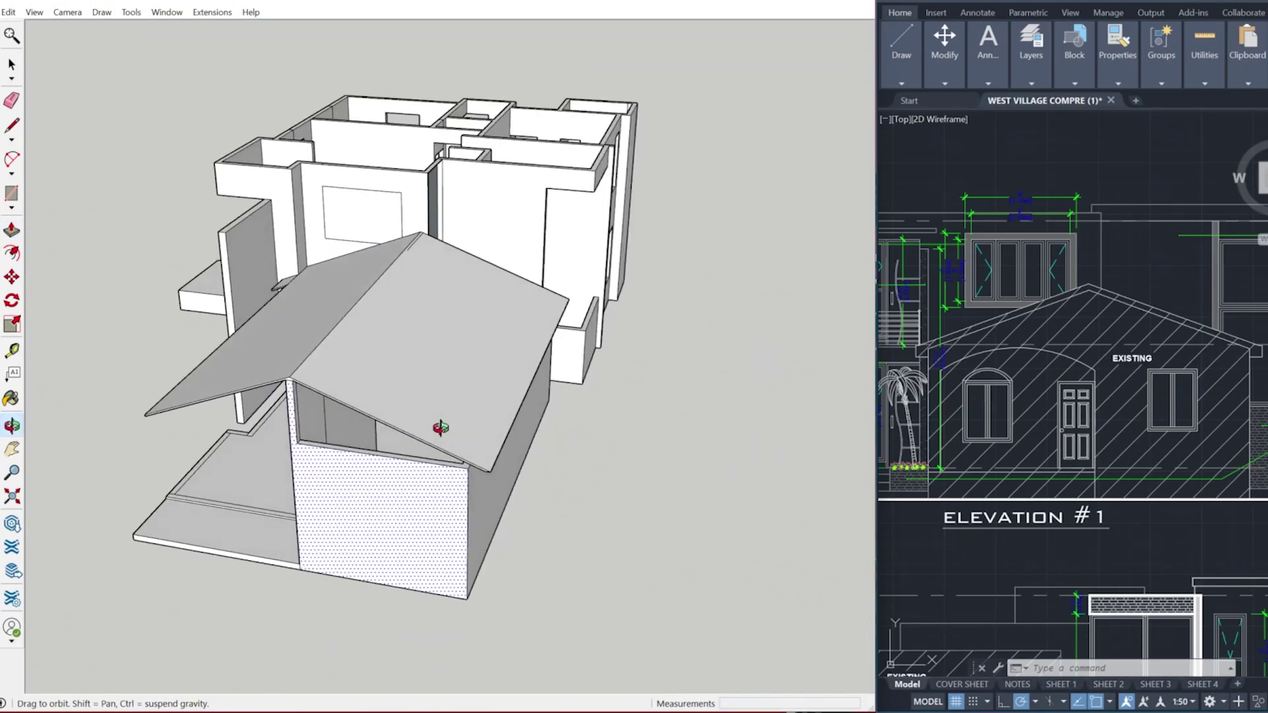
middle_drag(459, 426, 430, 441)
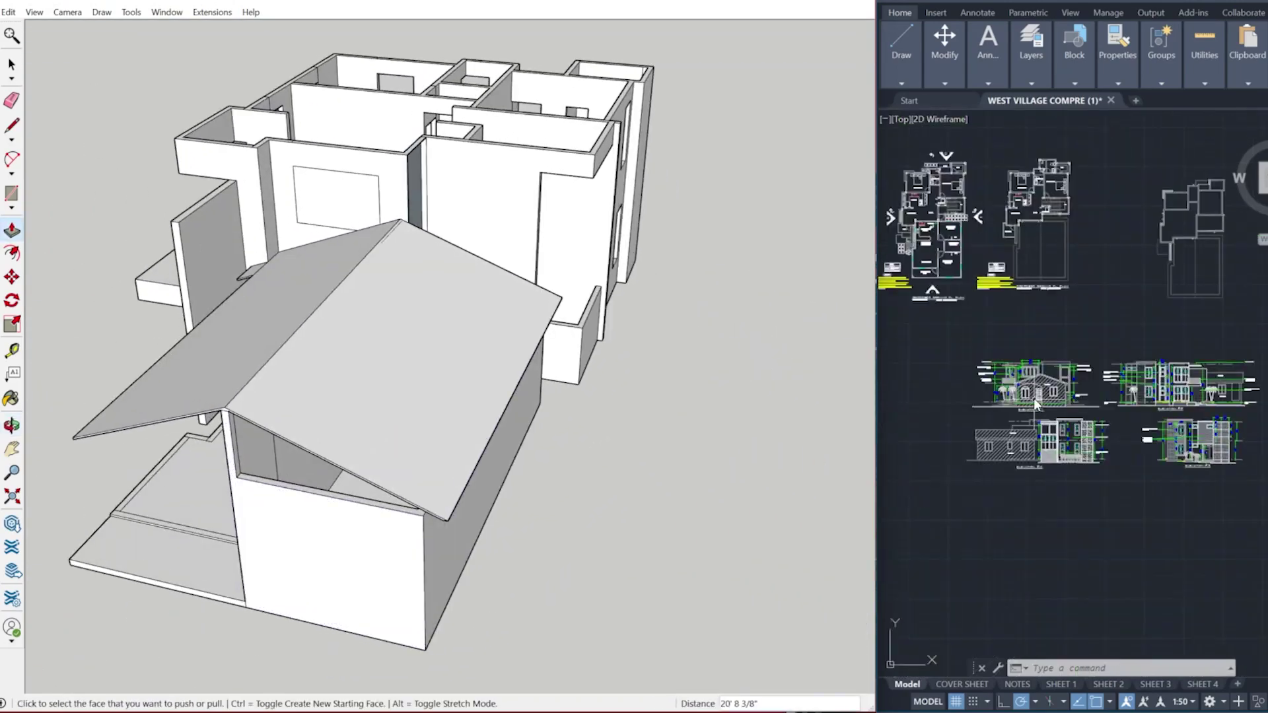
Switch to AutoCAD and examine the existing house on the proposed ground floor plan.
mouse_move(1001, 279)
middle_down()
mouse_move(953, 321)
mouse_move(1016, 341)
middle_up()
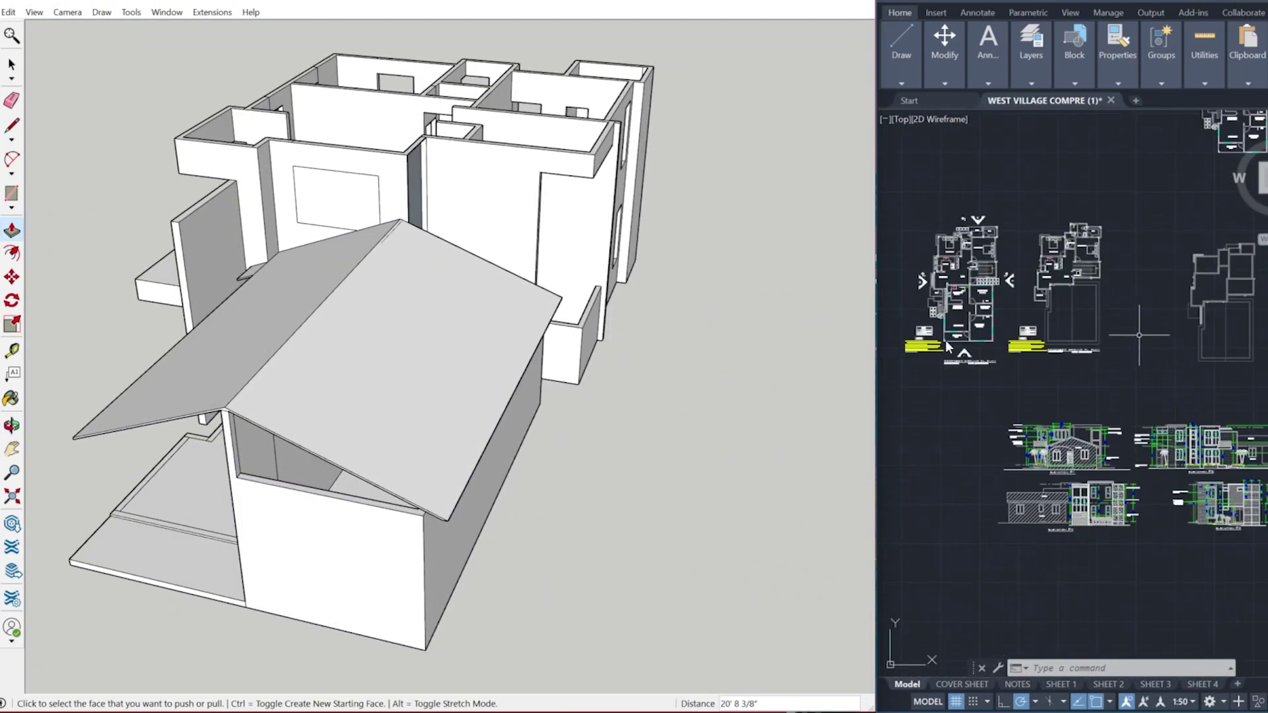
scroll(1117, 385, down, 3)
scroll(949, 482, up, 3)
scroll(958, 495, down, 3)
scroll(1206, 347, up, 7)
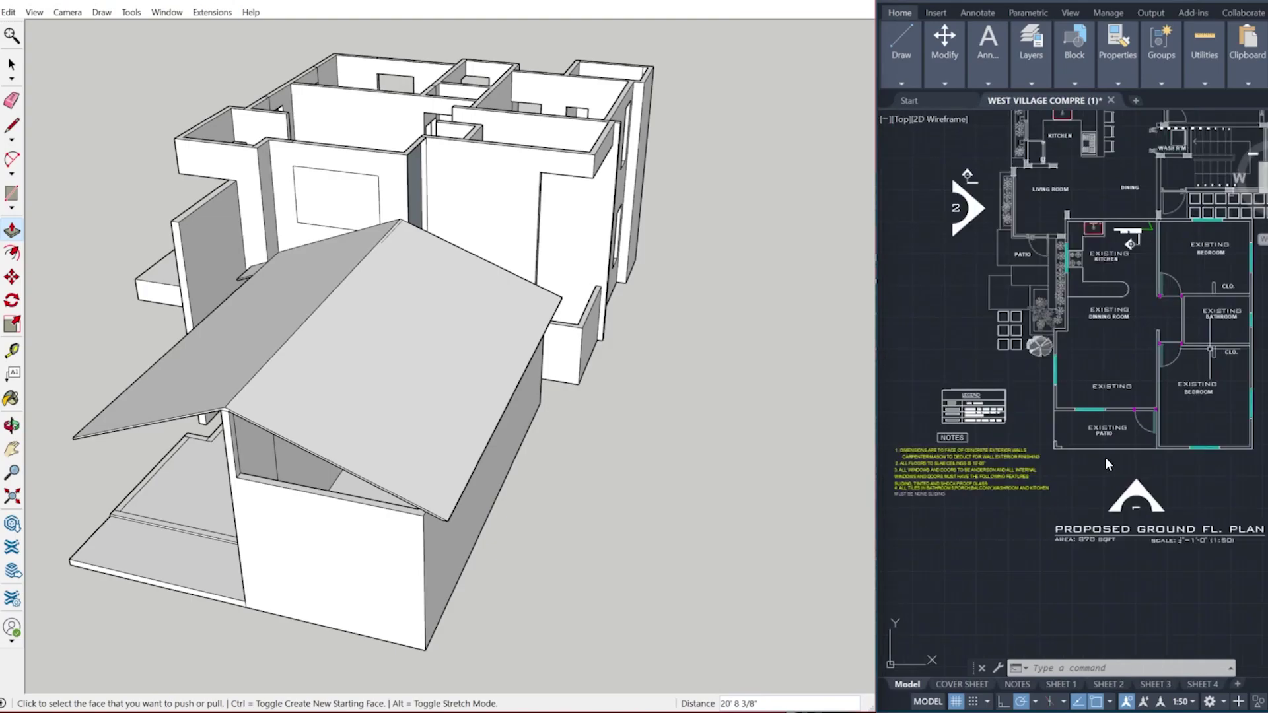
Switch back to SketchUp and Push/Pull the gable roof's front end out 1' 6" to form the front overhang.
scroll(360, 552, down, 3)
middle_drag(357, 551, 454, 573)
scroll(592, 394, up, 5)
click(592, 394)
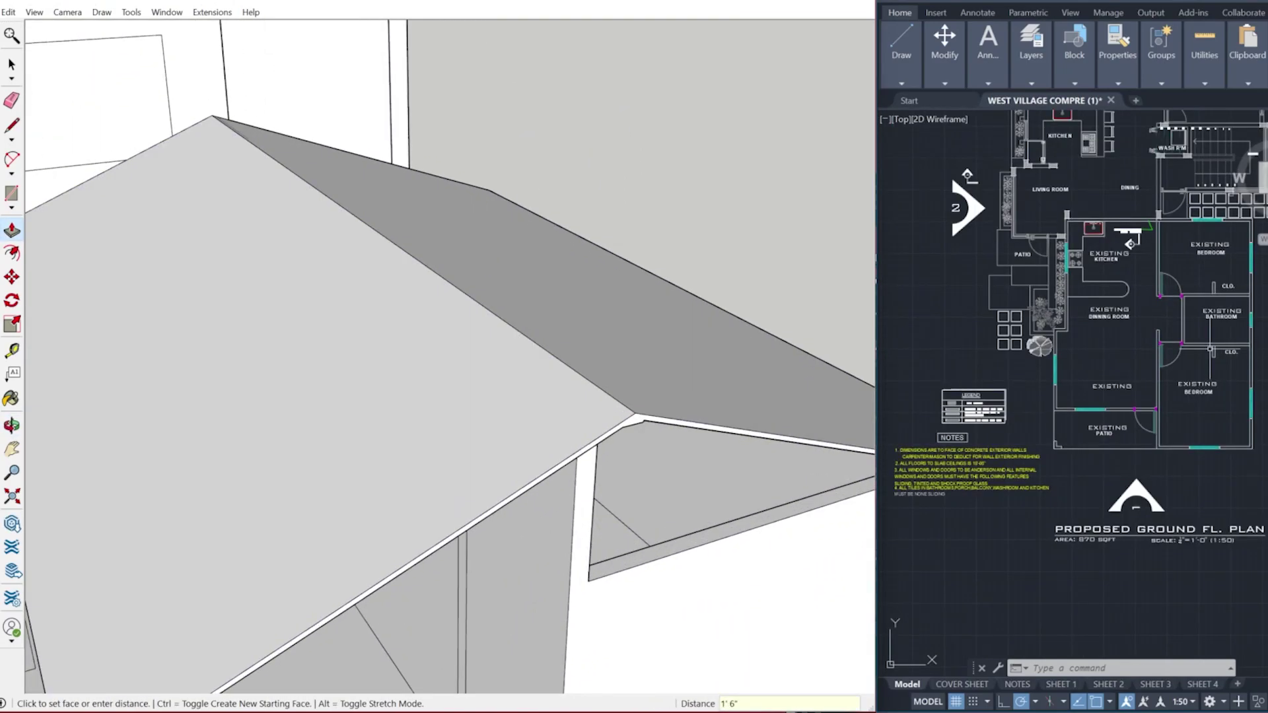
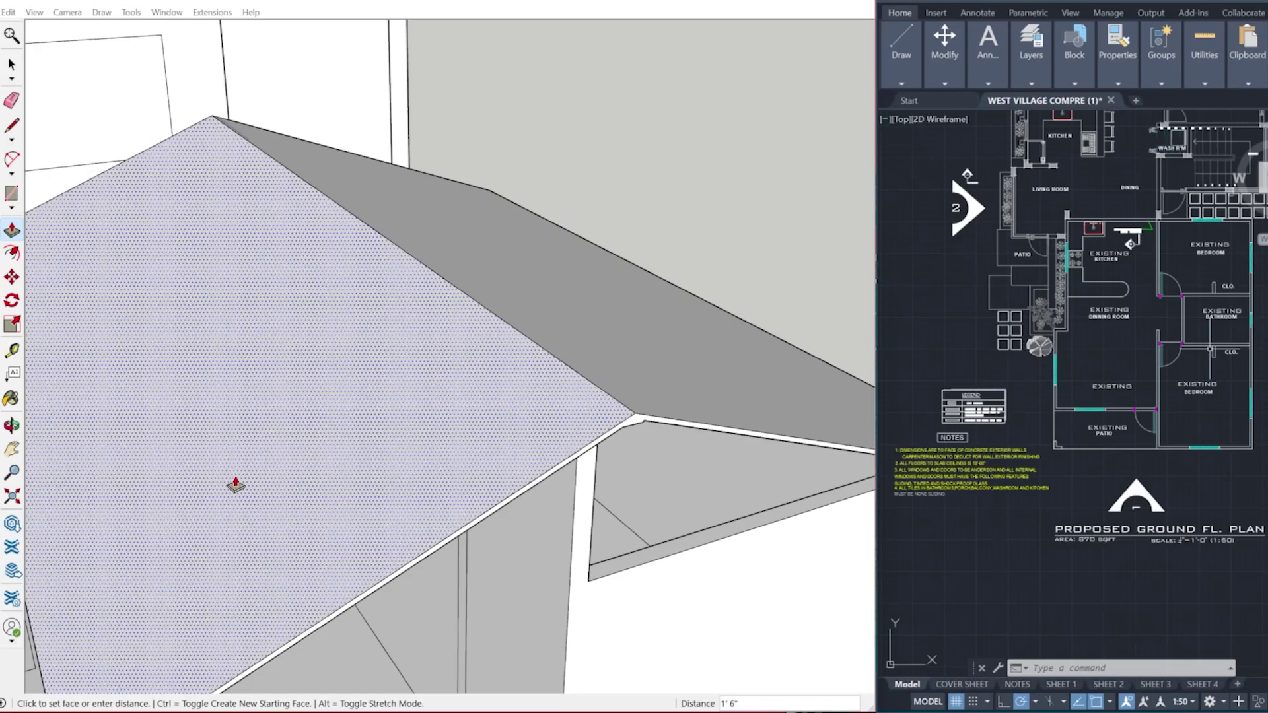
click(232, 484)
scroll(657, 527, down, 8)
middle_drag(657, 526, 506, 433)
scroll(637, 340, up, 5)
click(638, 366)
click(536, 306)
scroll(536, 317, down, 5)
Fill the front gable triangle between the middle wall and outer wall corner up to the roof's underside, and erase its seam.
mouse_move(429, 429)
middle_down()
mouse_move(437, 465)
mouse_move(208, 197)
middle_up()
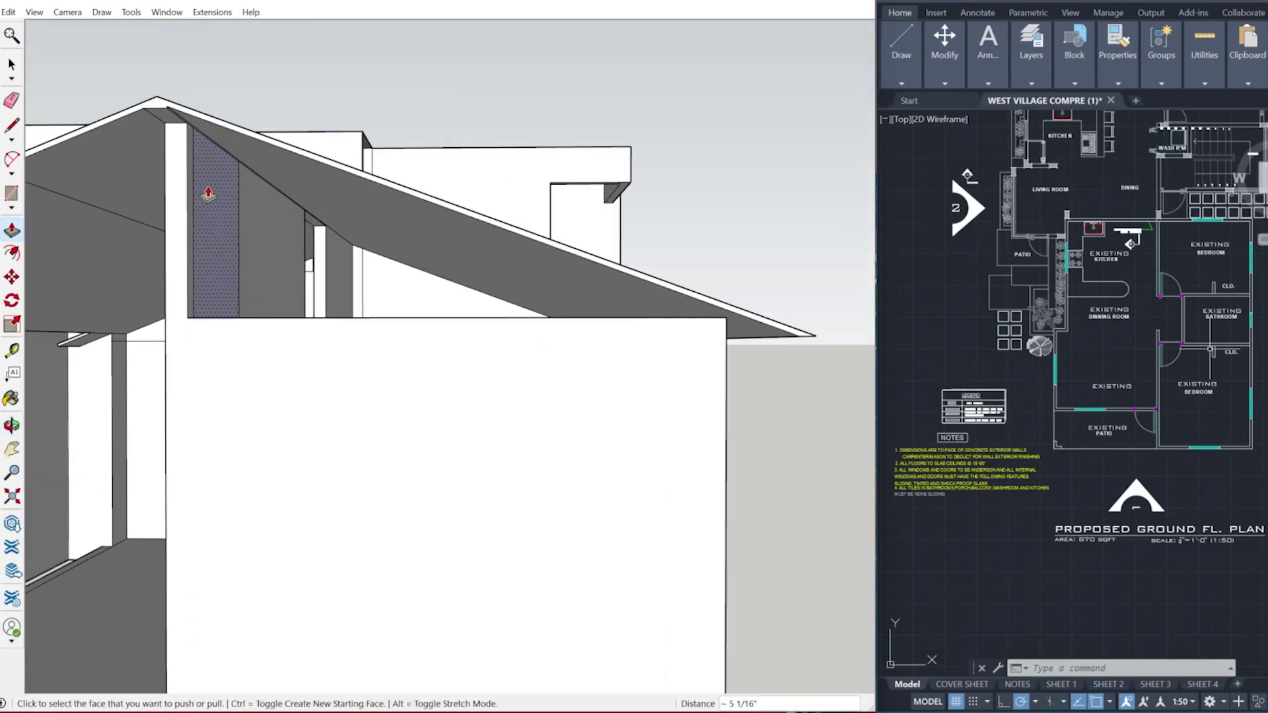
scroll(581, 504, down, 4)
scroll(680, 377, up, 7)
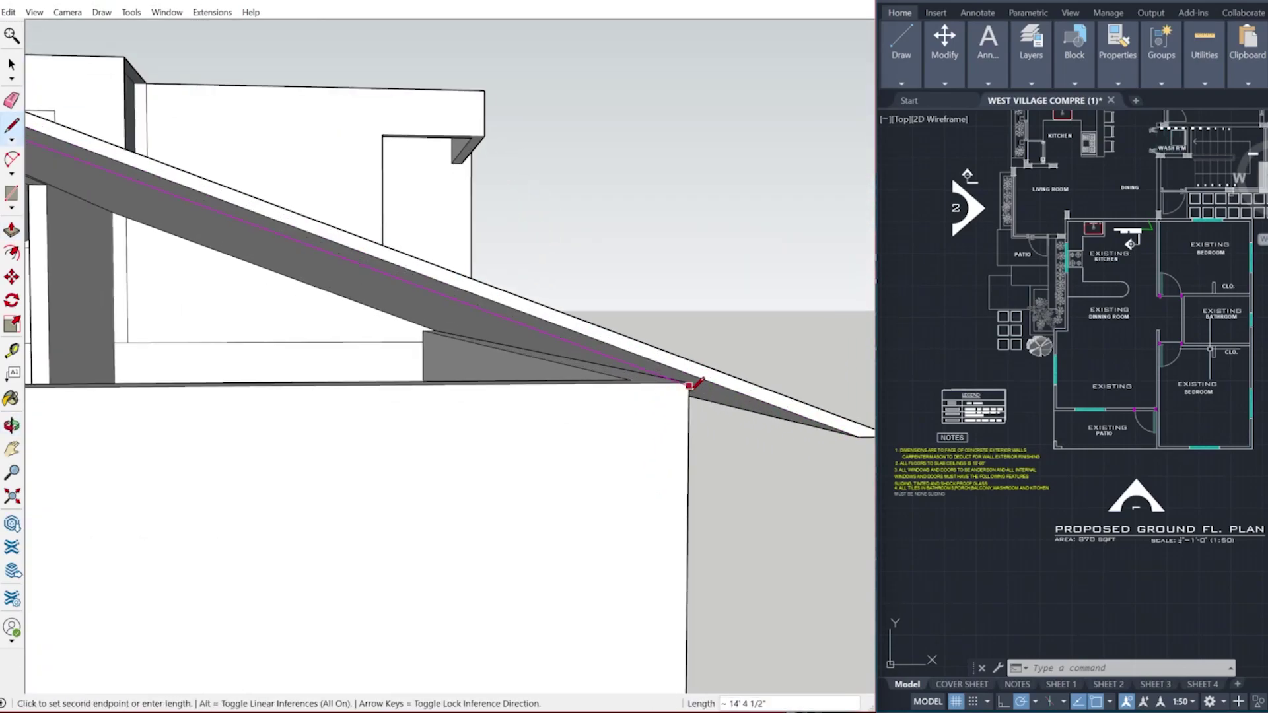
click(692, 378)
scroll(692, 379, down, 4)
mouse_move(502, 430)
middle_down()
mouse_move(742, 402)
mouse_move(454, 437)
mouse_move(407, 524)
mouse_move(127, 419)
mouse_move(518, 430)
mouse_move(584, 486)
middle_up()
key(p)
key(Return)
key(e)
click(408, 522)
scroll(518, 430, down, 4)
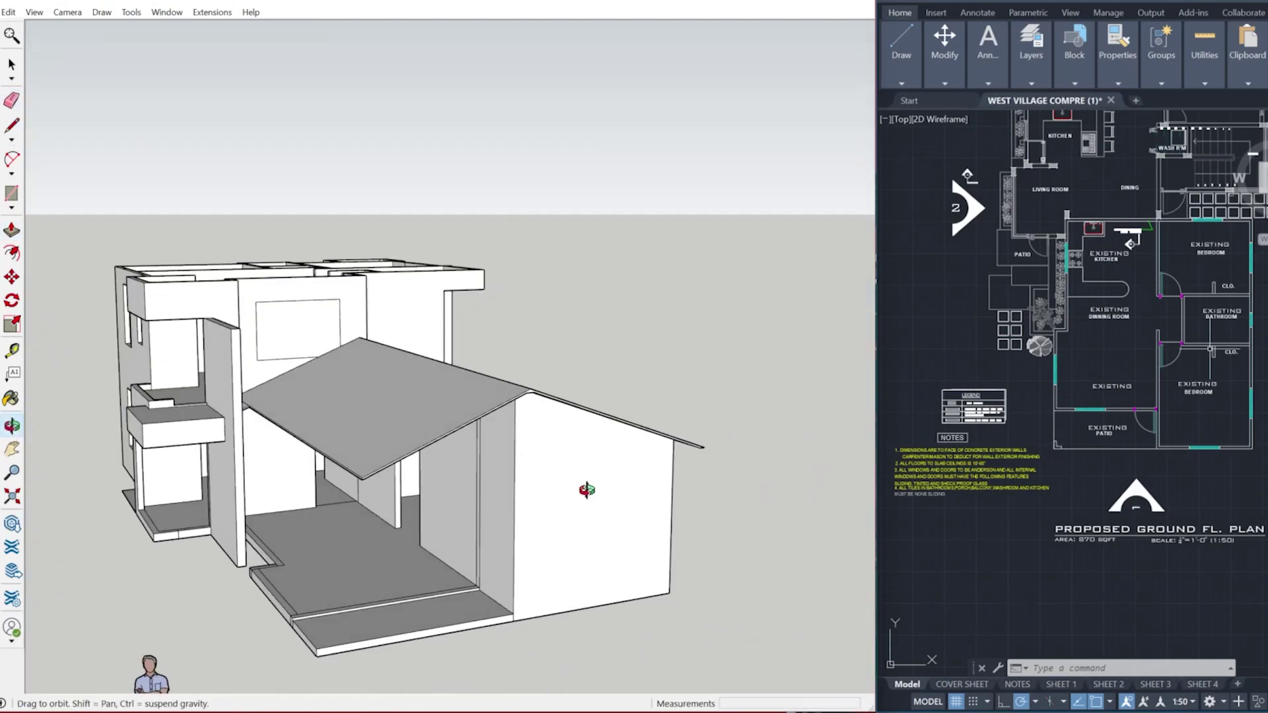
Erase the leftover edge lines on the existing house beneath the open side of the roof.
key(space)
scroll(255, 348, up, 5)
click(217, 389)
scroll(430, 481, up, 4)
key(e)
click(484, 438)
scroll(485, 439, down, 6)
mouse_move(376, 406)
middle_down()
mouse_move(326, 436)
mouse_move(439, 406)
mouse_move(484, 521)
mouse_move(495, 442)
mouse_move(525, 469)
middle_up()
Draw a dividing line on the side curb of the existing house's floor, at its rear end beside the tall wall.
scroll(484, 521, up, 3)
scroll(236, 497, up, 4)
scroll(243, 493, up, 5)
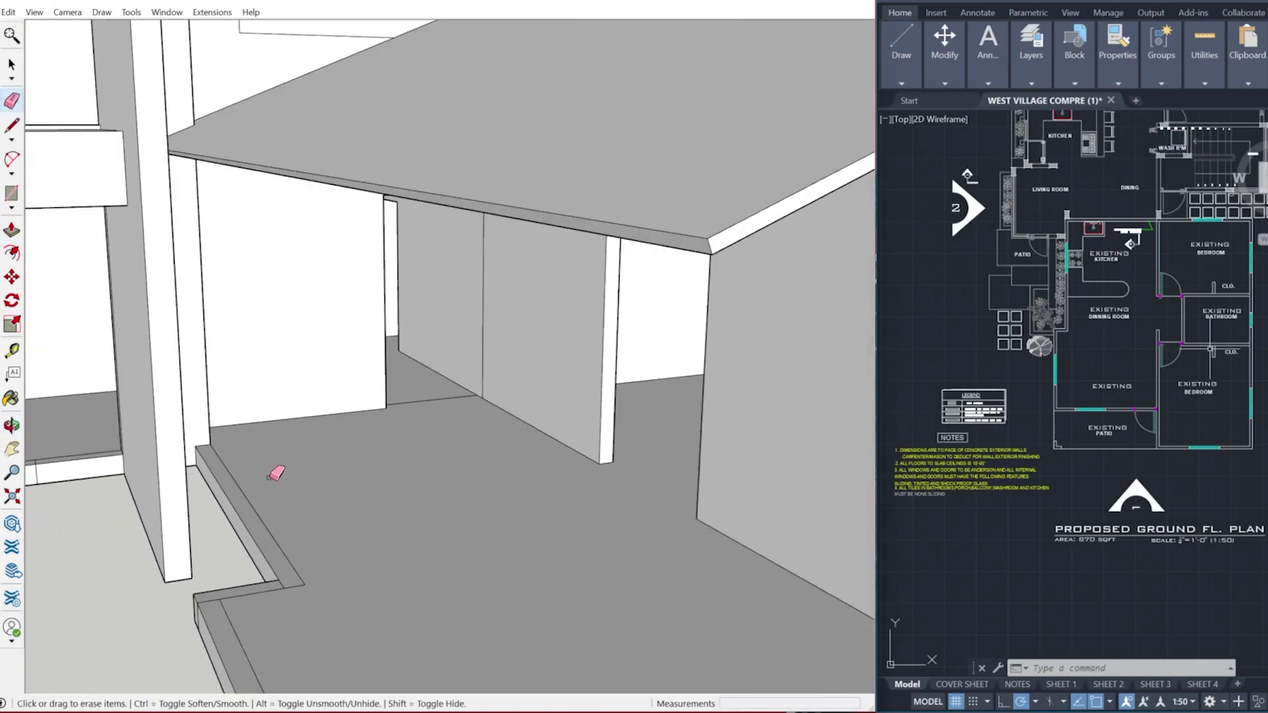
middle_drag(253, 473, 187, 482)
scroll(187, 482, up, 2)
key(l)
click(189, 472)
text(1)
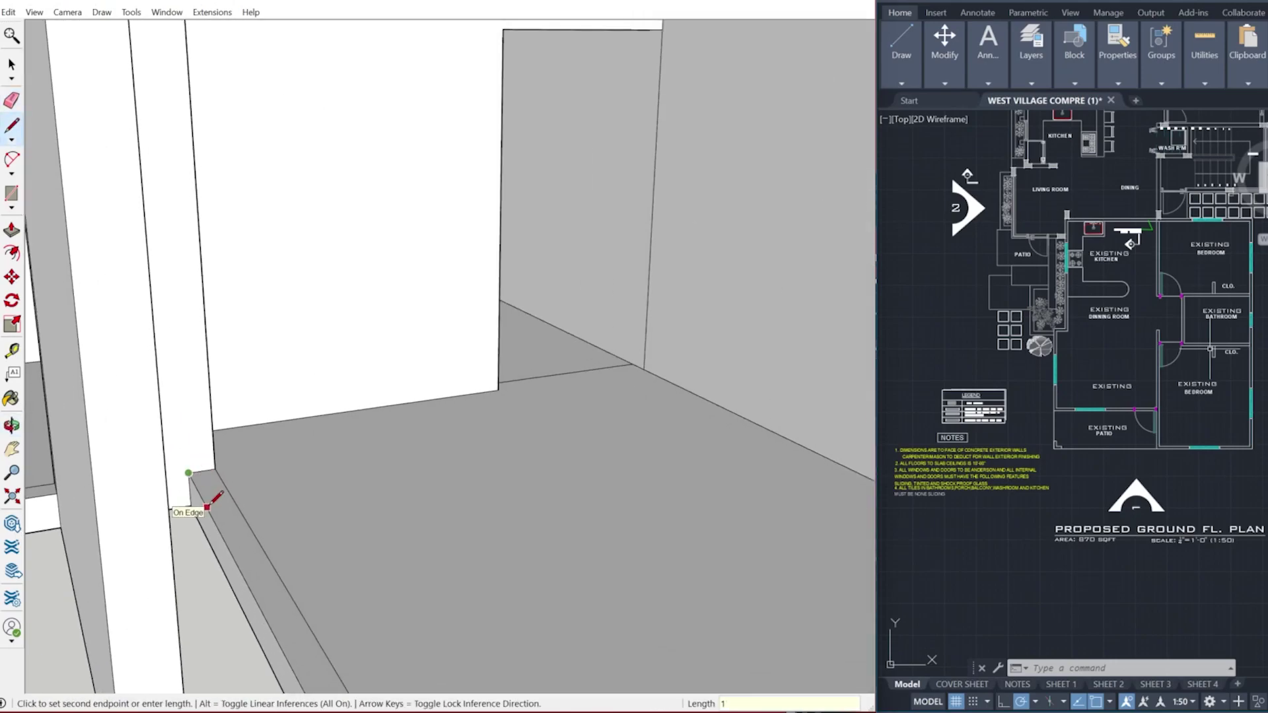
key(Return)
Finish outlining the rear side wall's base on the curb and Push/Pull it up to the roof's underside.
scroll(280, 556, down, 6)
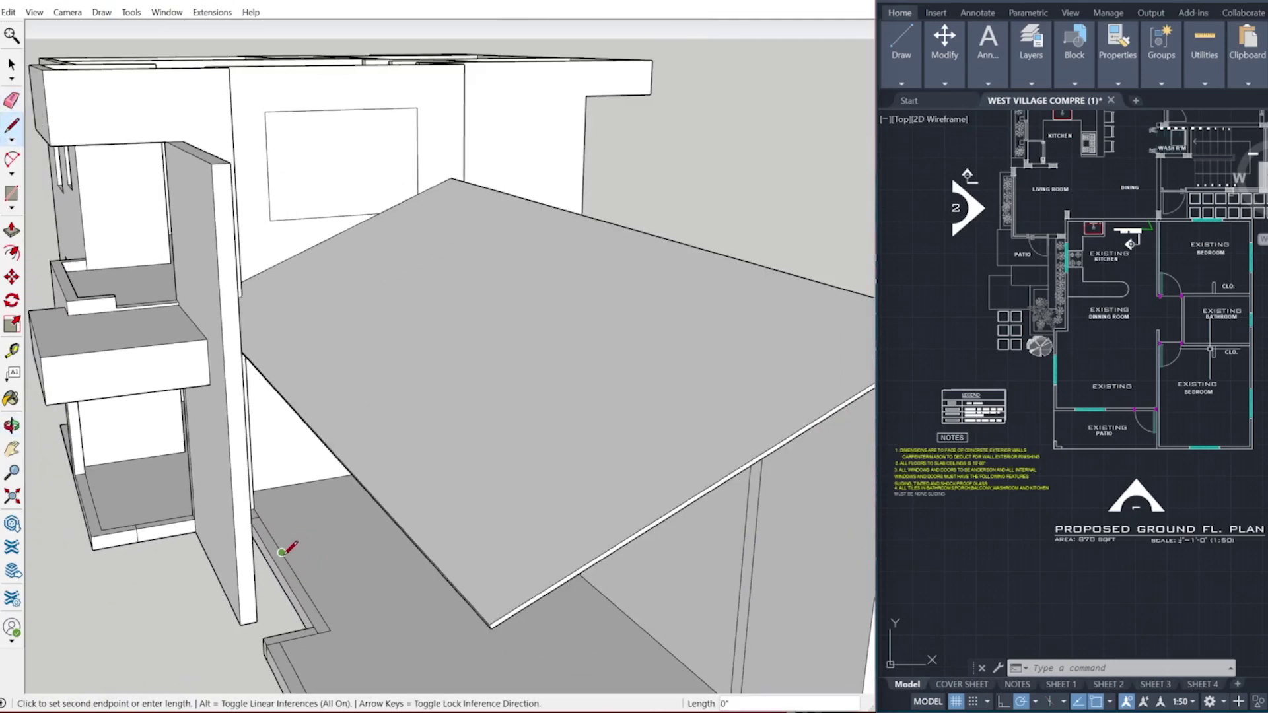
scroll(264, 554, up, 6)
click(261, 555)
key(space)
key(p)
click(209, 440)
scroll(210, 440, down, 4)
middle_drag(195, 140, 190, 169)
click(207, 126)
scroll(263, 221, up, 3)
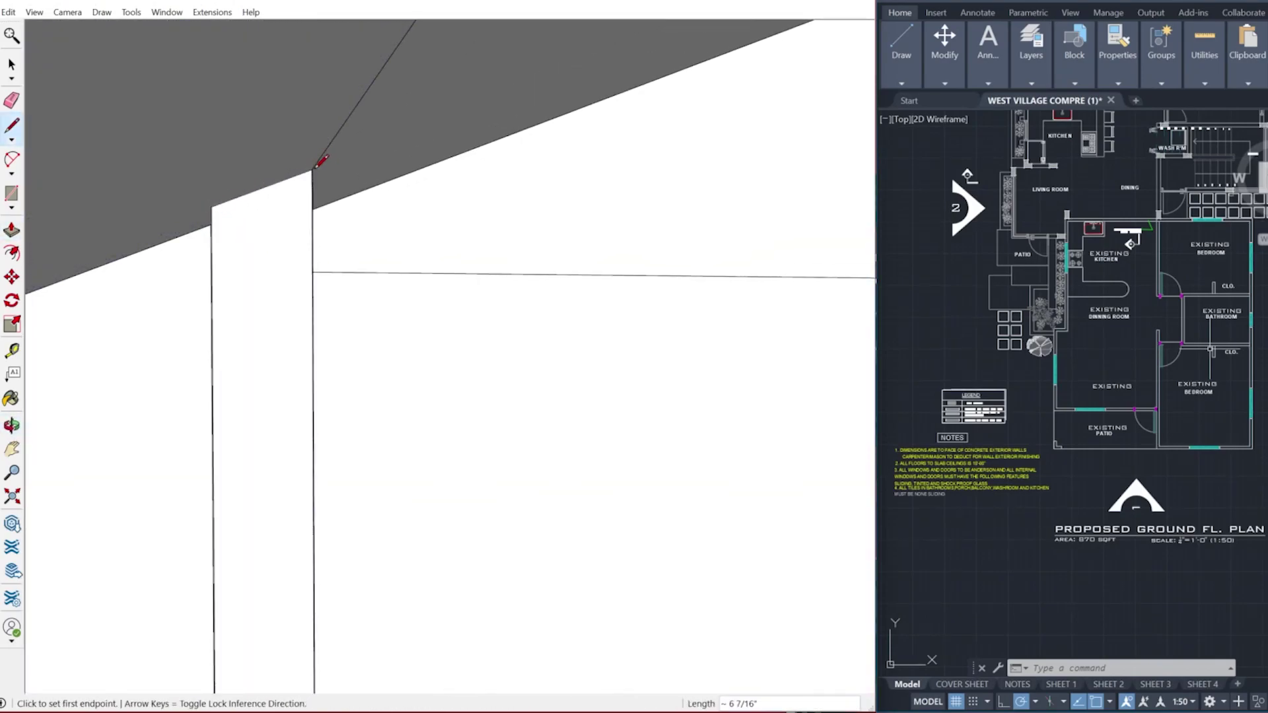
Draw a line at the top of the rear side wall where it meets the roof's sloping underside.
scroll(316, 168, down, 6)
scroll(313, 178, up, 6)
key(p)
key(l)
click(250, 203)
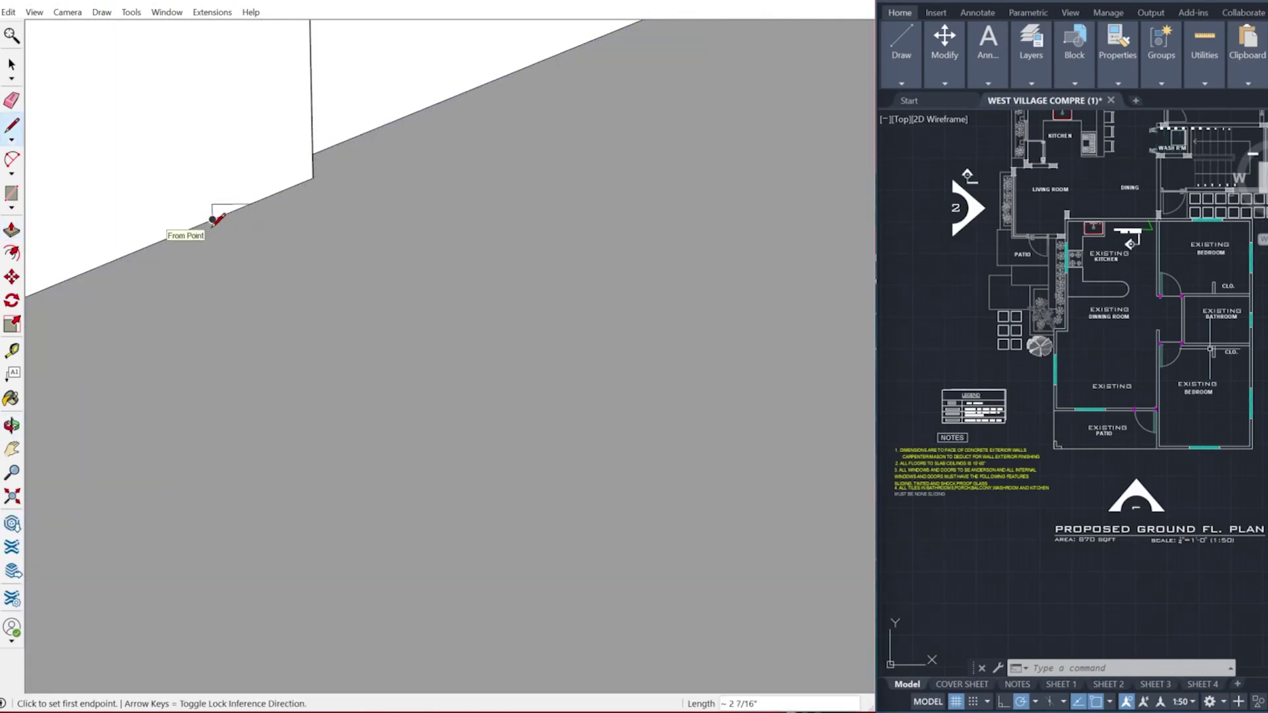
Push/Pull the side wall section at the floor's jog up to the height of the roof's lower edge.
scroll(133, 477, down, 8)
scroll(234, 629, up, 2)
key(p)
click(235, 613)
scroll(236, 594, down, 1)
middle_drag(239, 481, 205, 370)
click(196, 218)
middle_drag(204, 456, 303, 624)
click(190, 510)
click(303, 624)
scroll(302, 621, down, 1)
middle_drag(309, 323, 270, 314)
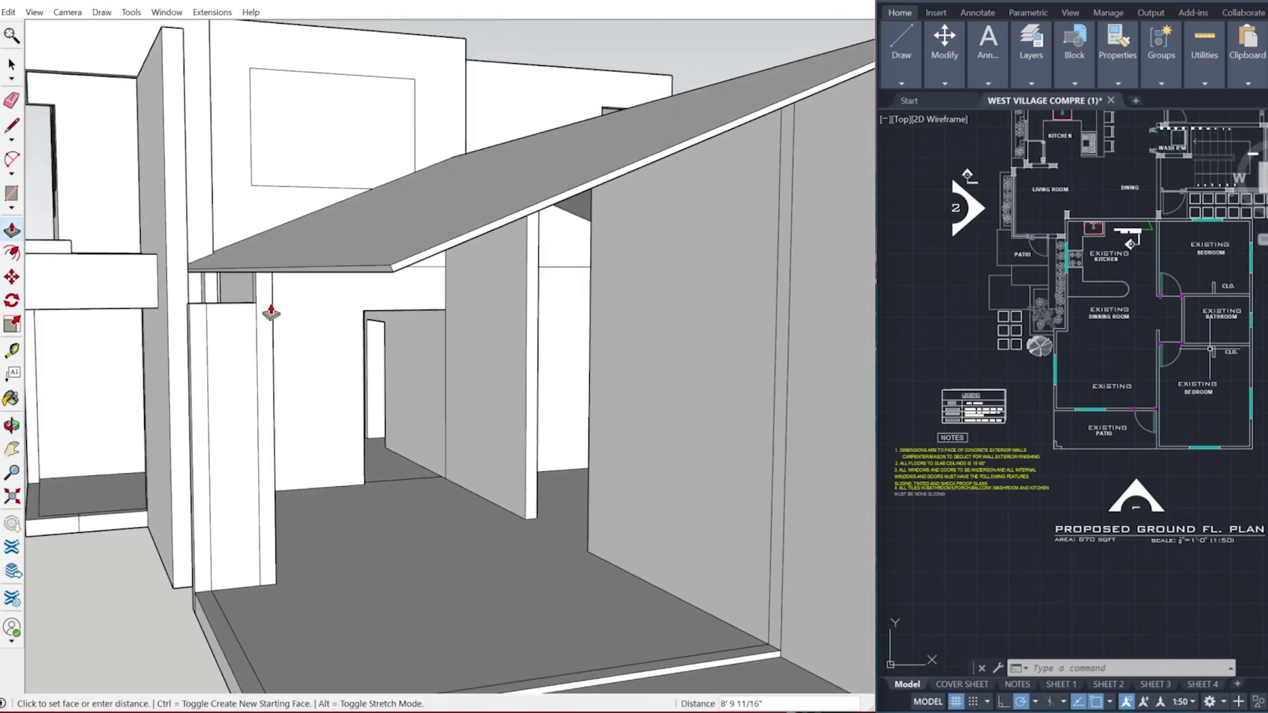
click(254, 268)
Draw lines continuing the roof's slope outward past the top corner of the jogged side wall.
scroll(249, 385, up, 3)
middle_drag(254, 269, 215, 297)
scroll(231, 277, up, 3)
key(l)
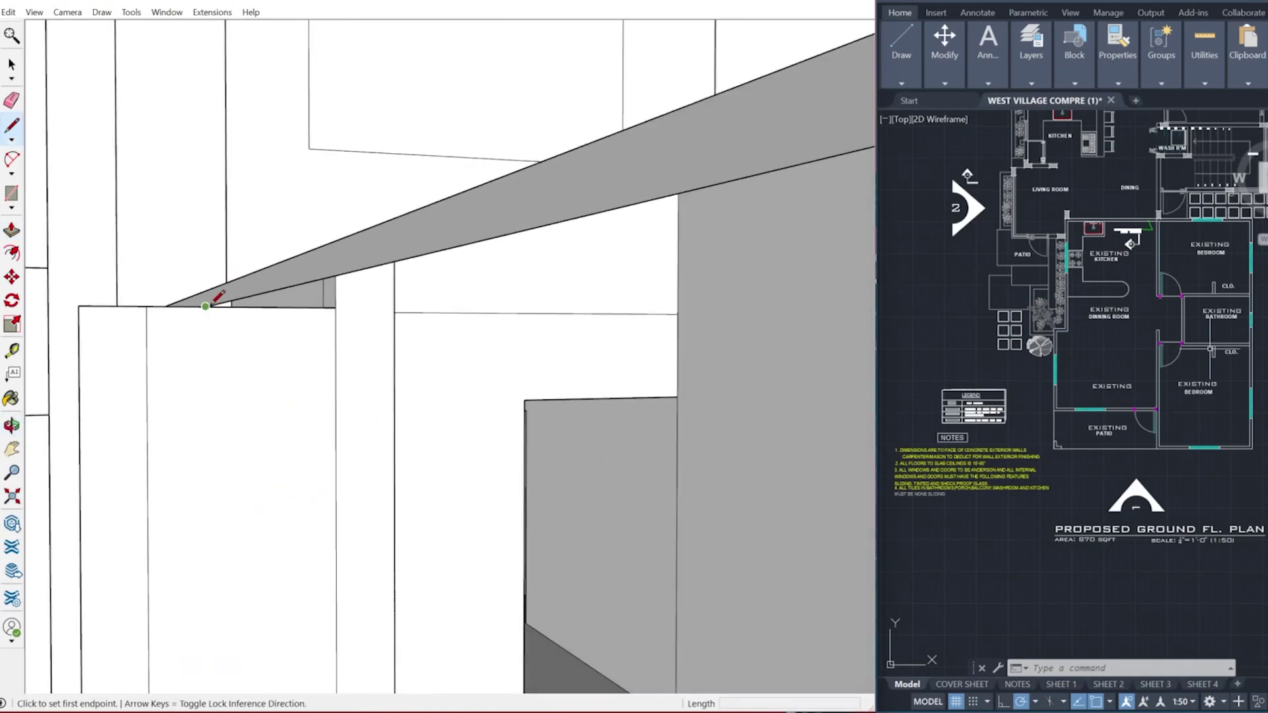
key(space)
middle_drag(127, 345, 180, 400)
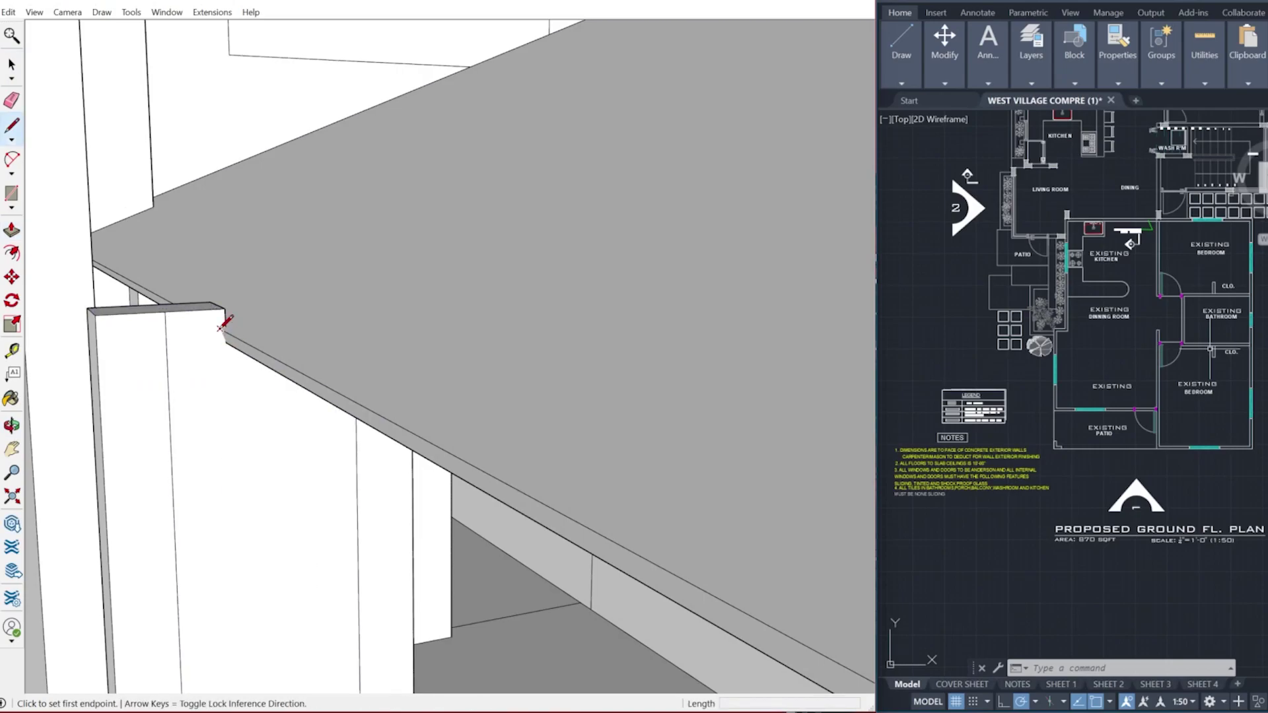
click(99, 383)
mouse_move(99, 383)
middle_down()
mouse_move(212, 297)
mouse_move(199, 363)
mouse_move(177, 370)
mouse_move(213, 342)
middle_up()
click(90, 421)
scroll(94, 419, down, 2)
scroll(209, 375, up, 3)
key(space)
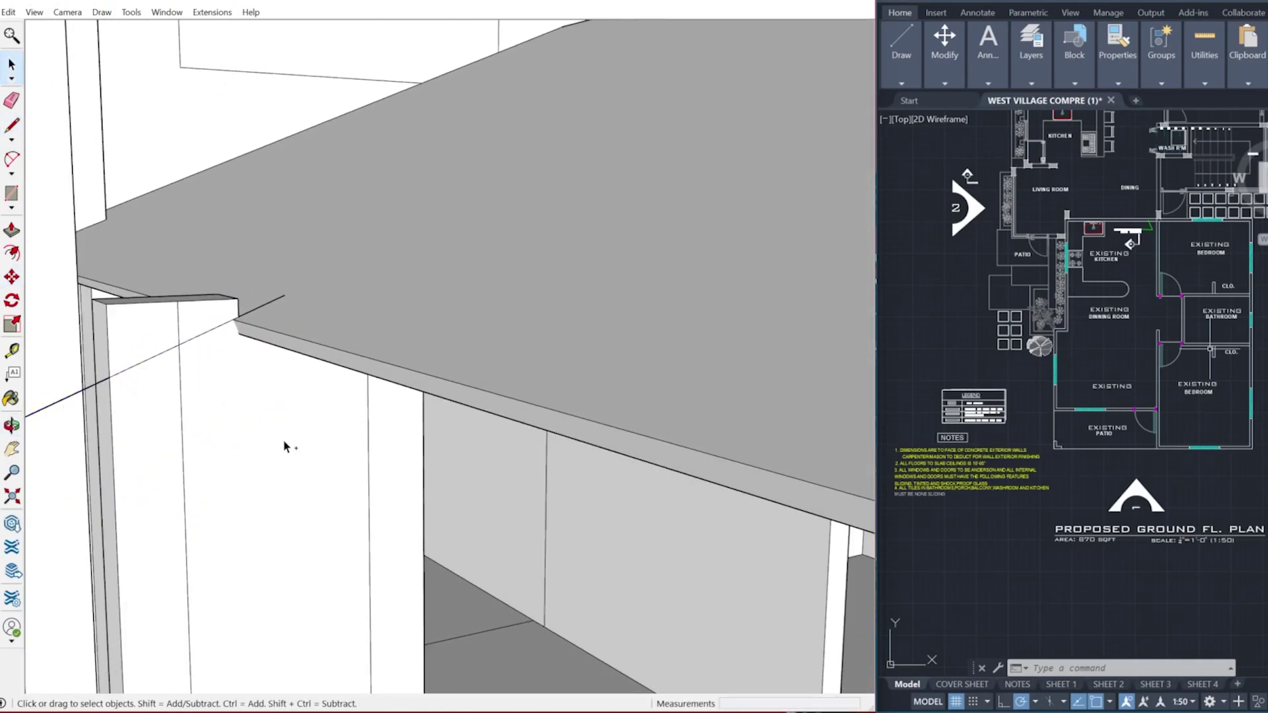
middle_drag(214, 443, 385, 327)
scroll(284, 375, up, 3)
click(284, 374)
Push/Pull the front face of the jogged side wall 3' forward along the outer curb.
scroll(194, 390, down, 7)
key(p)
click(197, 436)
scroll(1109, 345, up, 8)
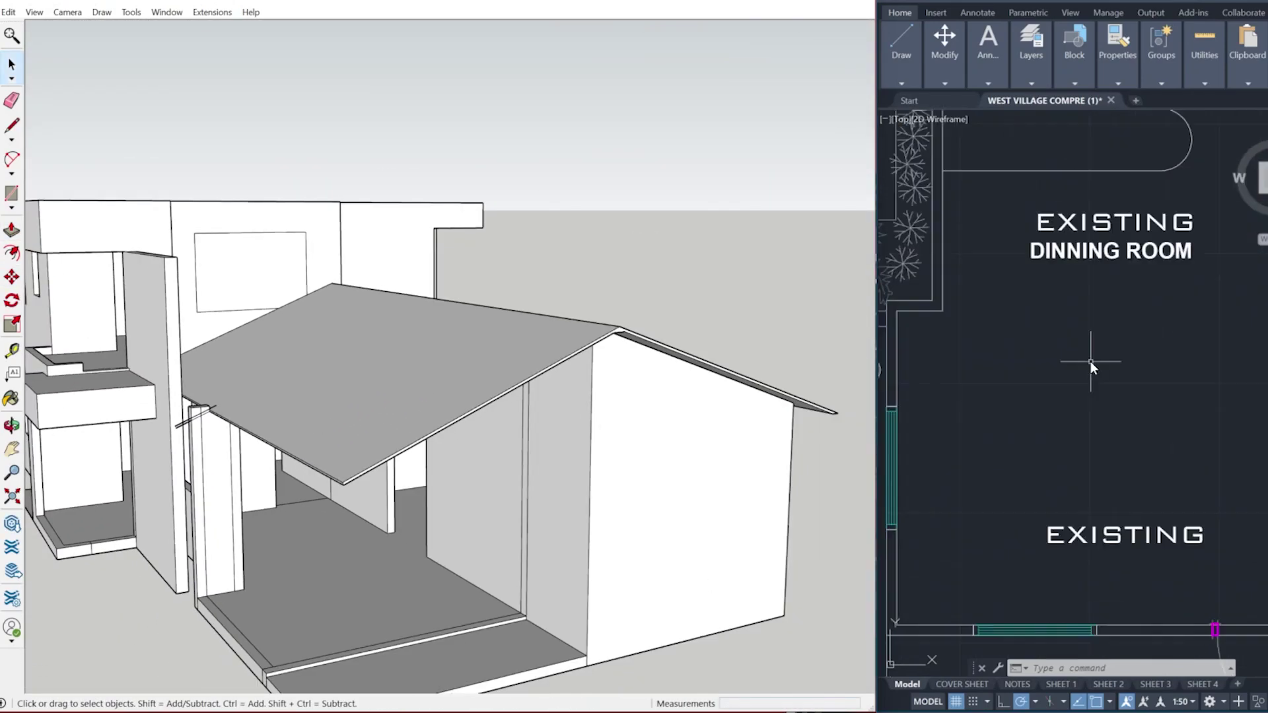
scroll(1091, 362, down, 6)
scroll(181, 664, up, 5)
middle_drag(264, 562, 300, 580)
key(p)
scroll(304, 582, down, 2)
click(306, 587)
scroll(334, 568, down, 3)
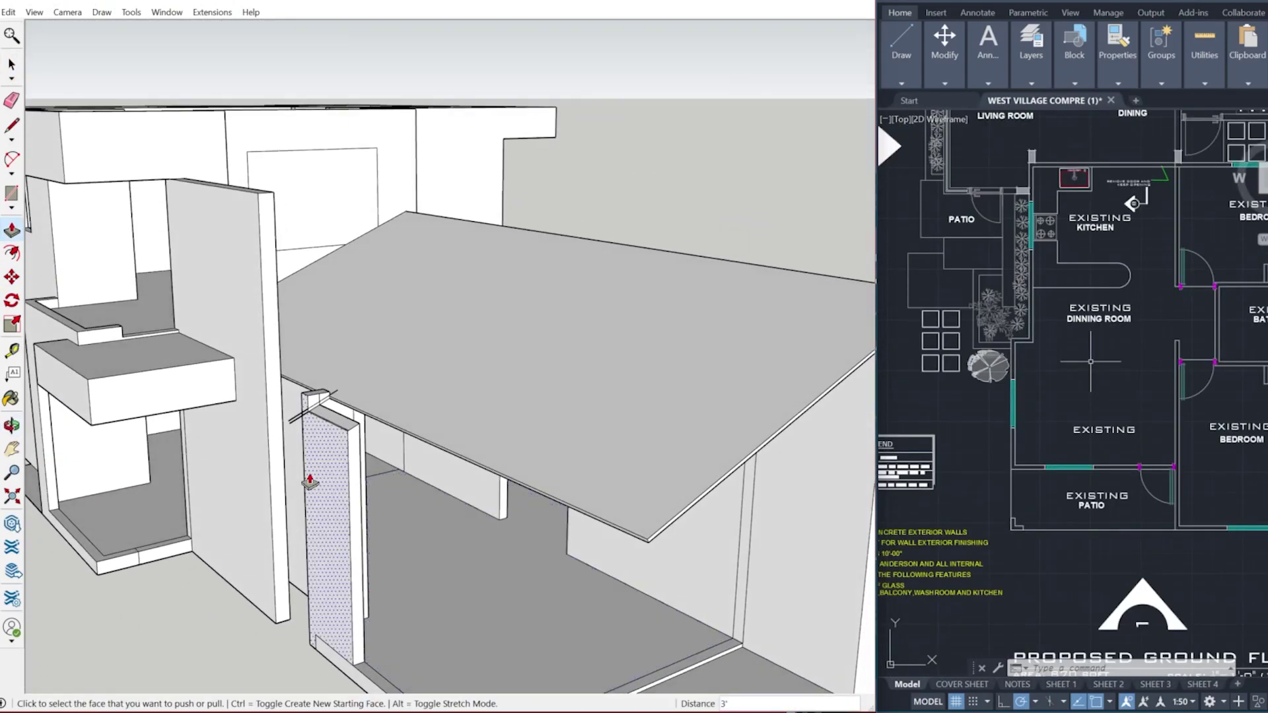
Form a thin sloping eave strip over the jogged side wall along the extended roof lines.
scroll(271, 376, up, 6)
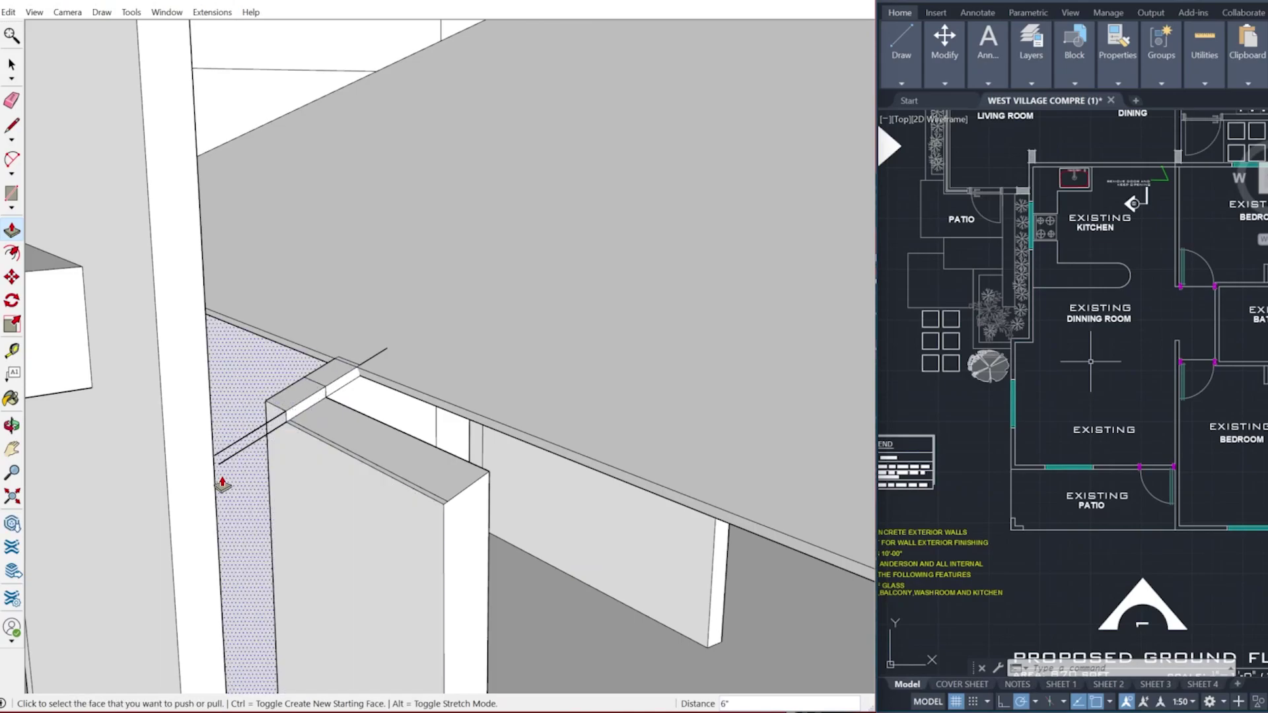
key(p)
scroll(278, 393, up, 3)
key(space)
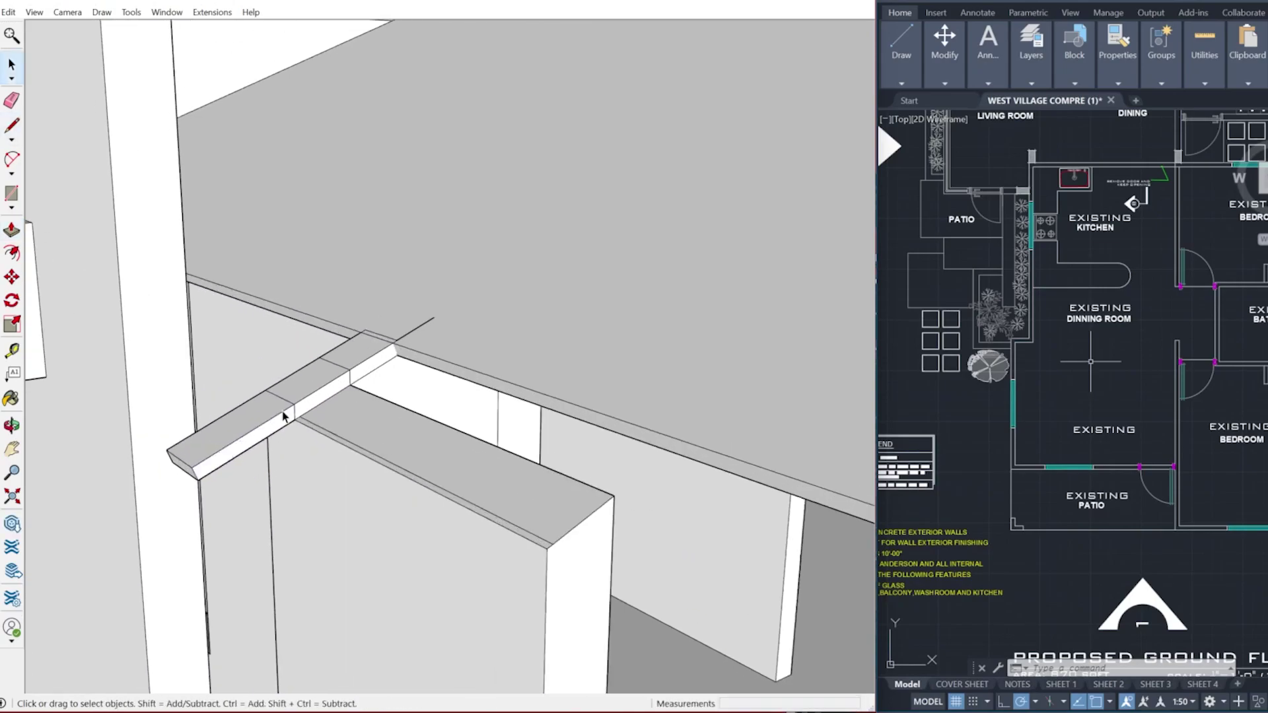
key(e)
scroll(370, 368, up, 3)
scroll(371, 368, down, 4)
key(p)
click(368, 372)
scroll(397, 370, down, 6)
key(space)
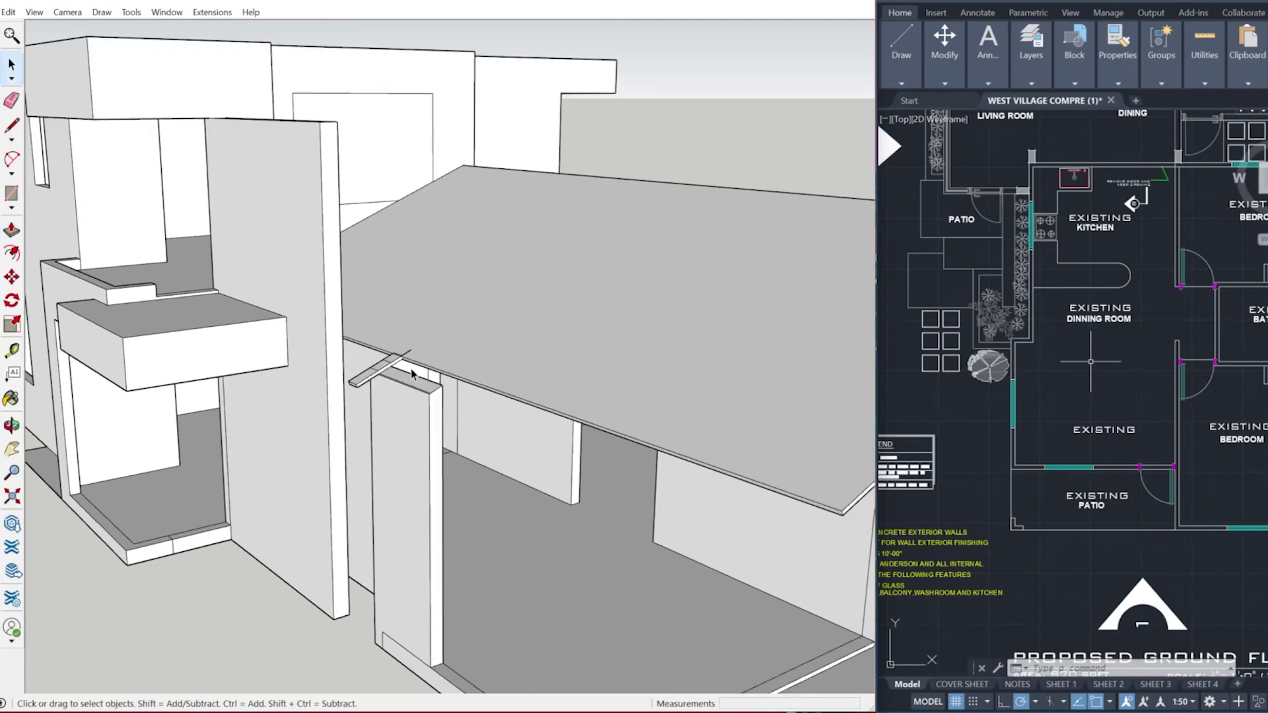
Close the eave strip's end at the roof edge and Push/Pull it forward to the roof's front end.
key(l)
scroll(407, 378, up, 10)
click(400, 390)
click(351, 262)
scroll(422, 313, down, 2)
key(p)
click(361, 360)
scroll(361, 360, down, 8)
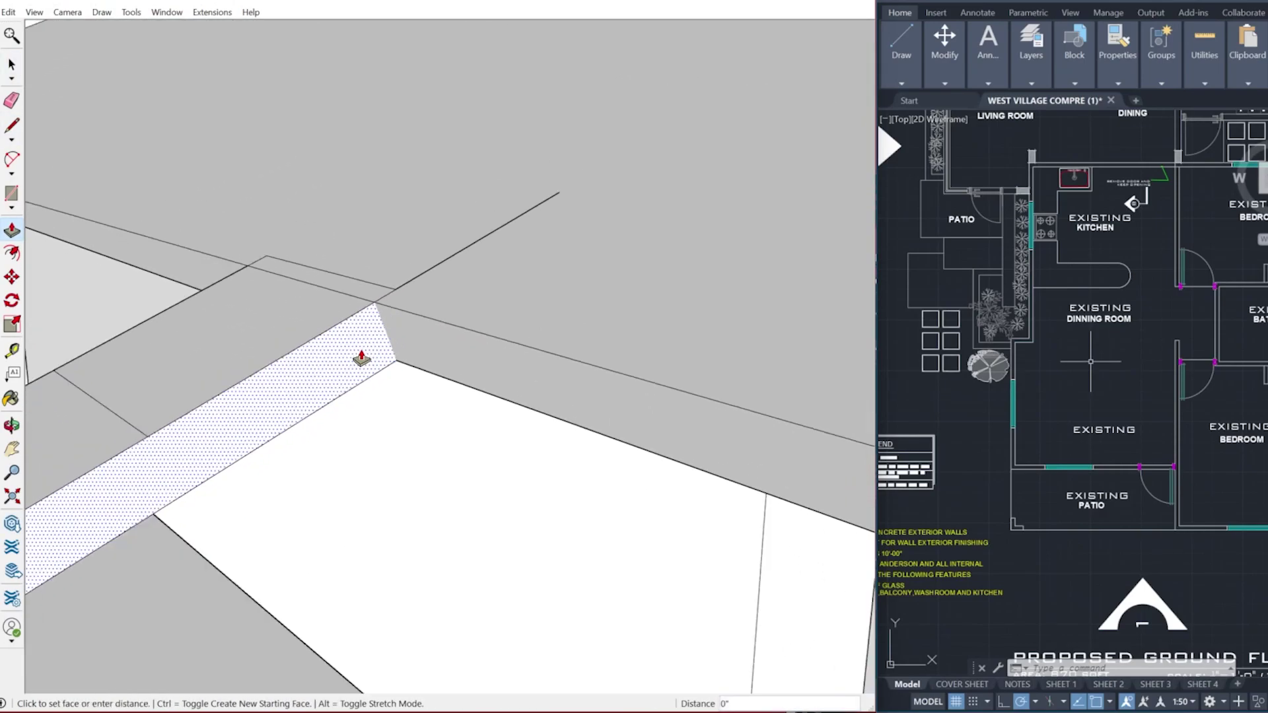
scroll(468, 404, up, 1)
scroll(467, 404, up, 5)
Erase the seam lines between the new eave strip and the main roof slope.
key(e)
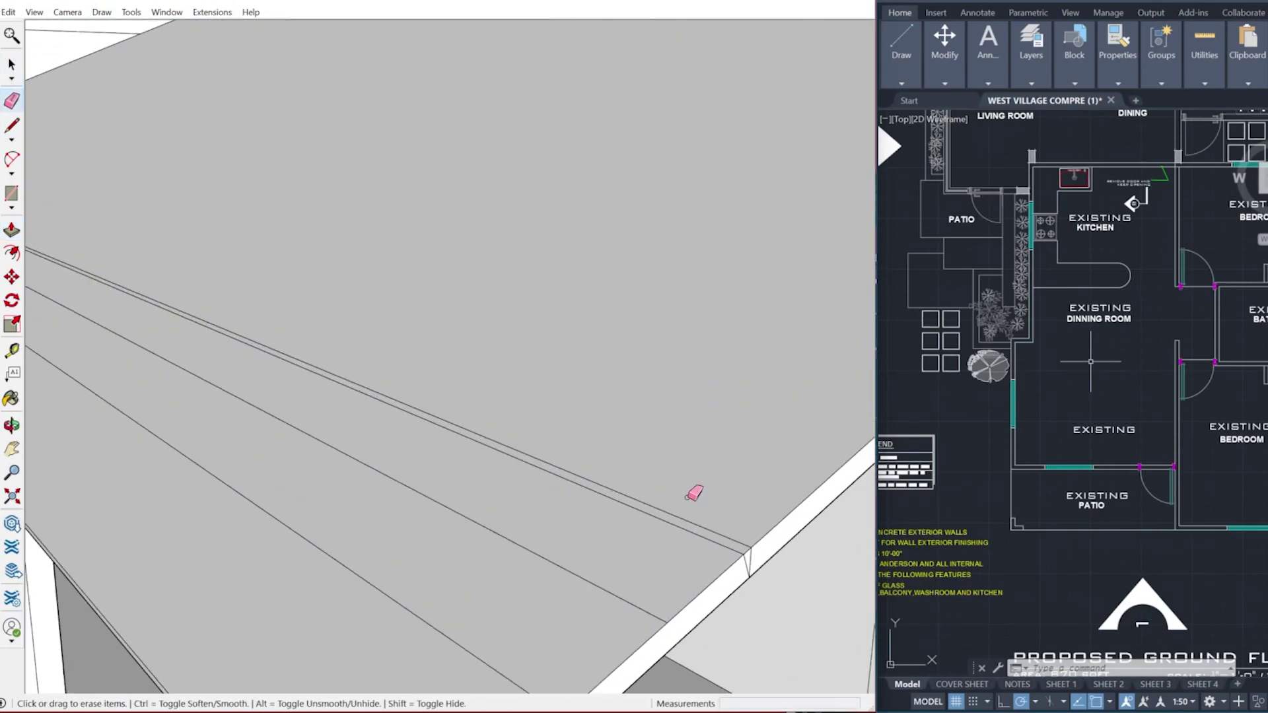
scroll(661, 495, up, 3)
scroll(599, 482, down, 5)
scroll(374, 433, up, 8)
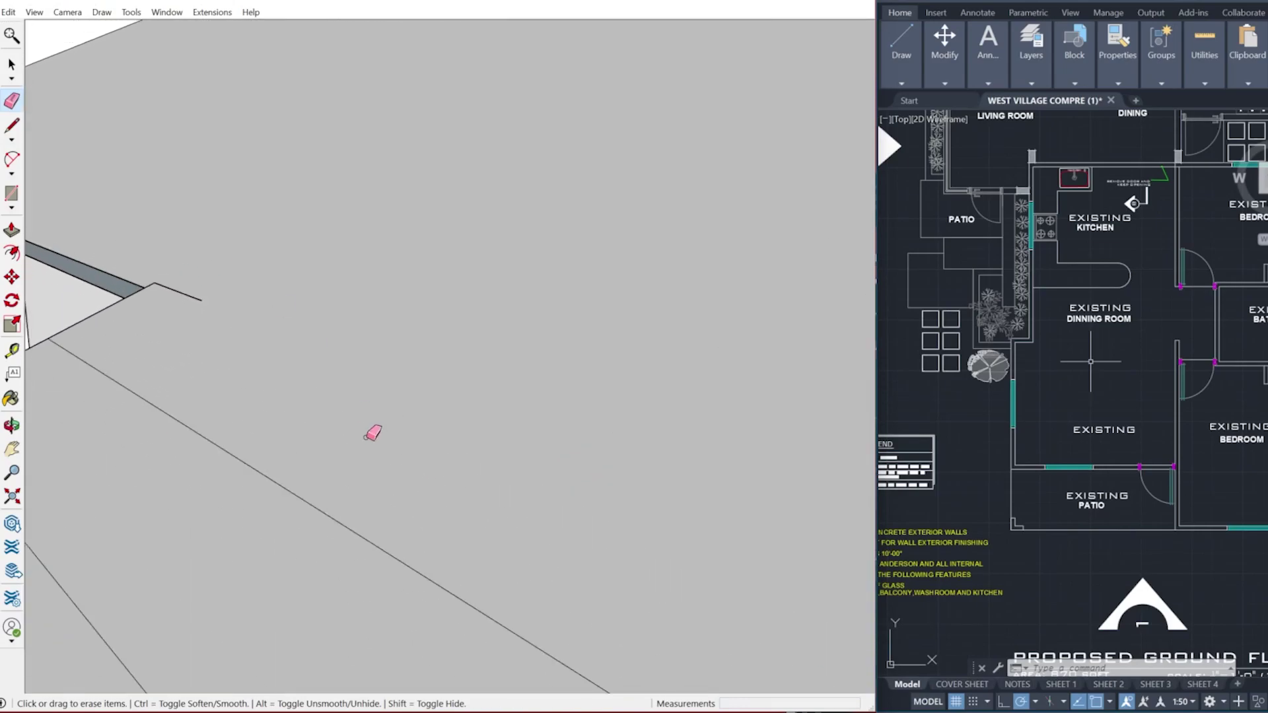
Adjust the eave's faces above the side wall with Line and Push/Pull.
key(l)
mouse_move(337, 377)
middle_down()
mouse_move(735, 264)
mouse_move(427, 351)
mouse_move(435, 397)
mouse_move(431, 291)
middle_up()
key(p)
click(432, 354)
mouse_move(452, 360)
middle_down()
mouse_move(442, 337)
mouse_move(223, 467)
mouse_move(492, 369)
mouse_move(314, 61)
mouse_move(207, 37)
middle_up()
click(504, 385)
Draw short lines across the roof's open lower edge to close its eave face above the side wall.
key(space)
scroll(255, 256, up, 2)
key(l)
click(258, 264)
click(247, 243)
scroll(232, 212, down, 3)
scroll(232, 212, up, 1)
click(381, 455)
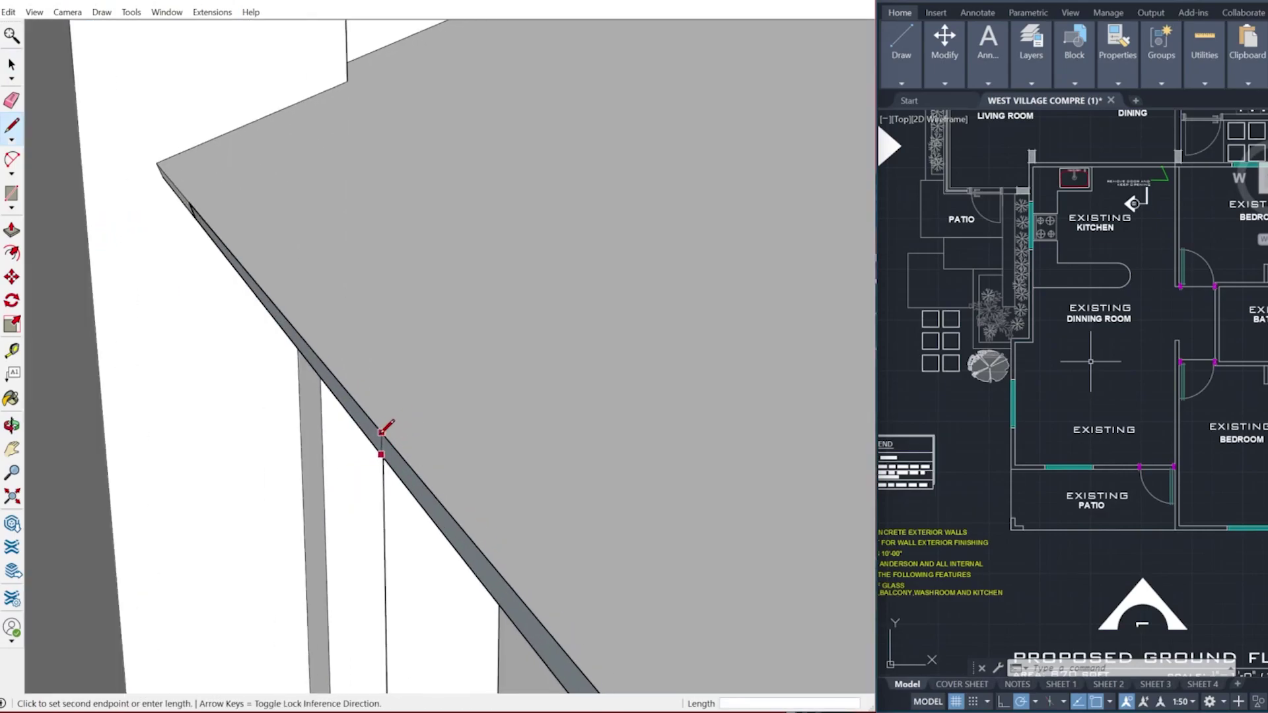
click(384, 436)
scroll(394, 446, down, 3)
scroll(456, 538, up, 2)
click(453, 531)
click(456, 512)
mouse_move(456, 512)
middle_down()
mouse_move(711, 489)
mouse_move(680, 405)
mouse_move(701, 297)
mouse_move(657, 521)
mouse_move(685, 484)
mouse_move(467, 475)
mouse_move(321, 389)
middle_up()
scroll(715, 477, up, 4)
click(714, 280)
Erase the leftover lines along the roof's lower edge.
key(e)
click(320, 388)
scroll(219, 292, up, 2)
click(225, 291)
scroll(232, 288, down, 8)
Draw a line along the side curb from the foot of the wall pier to mark off the side window opening.
mouse_move(238, 291)
middle_down()
mouse_move(323, 442)
mouse_move(746, 562)
mouse_move(516, 428)
mouse_move(505, 496)
middle_up()
scroll(751, 574, up, 5)
mouse_move(216, 408)
middle_down()
mouse_move(265, 515)
mouse_move(280, 396)
mouse_move(327, 633)
mouse_move(299, 608)
middle_up()
scroll(280, 397, up, 2)
key(p)
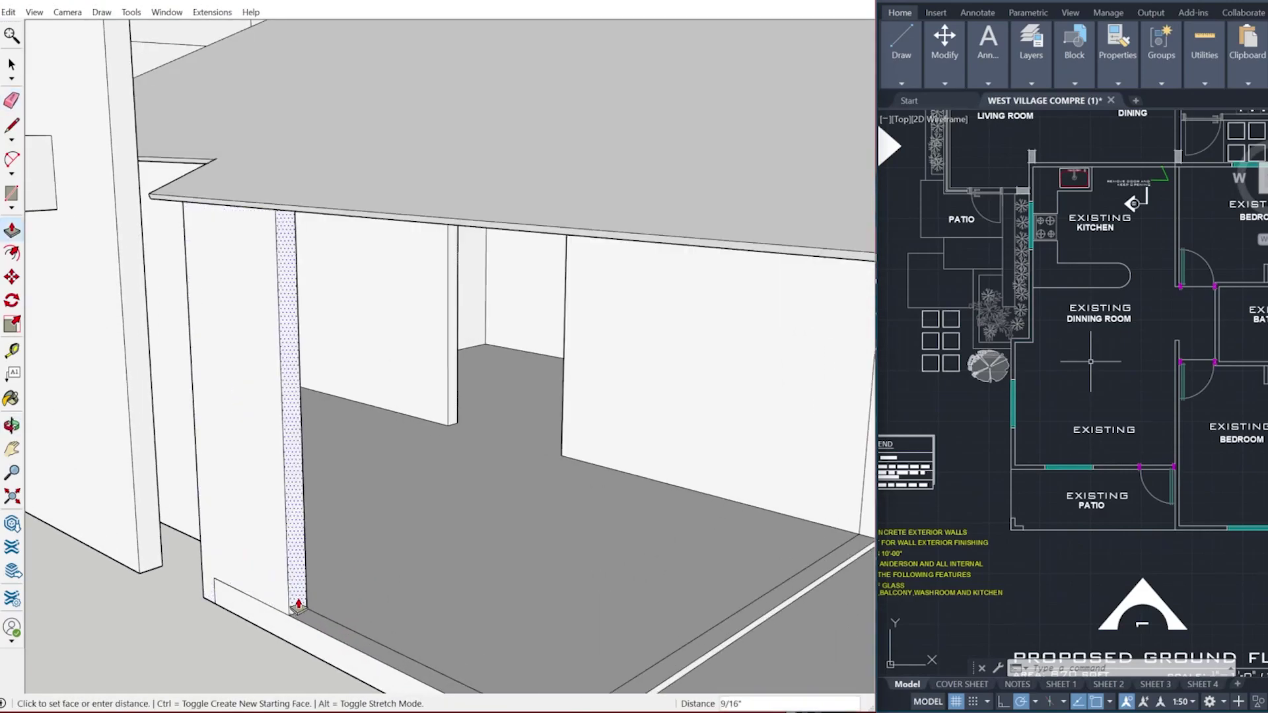
scroll(245, 489, down, 3)
middle_drag(246, 492, 244, 518)
scroll(245, 509, up, 3)
key(l)
click(291, 612)
scroll(281, 594, down, 2)
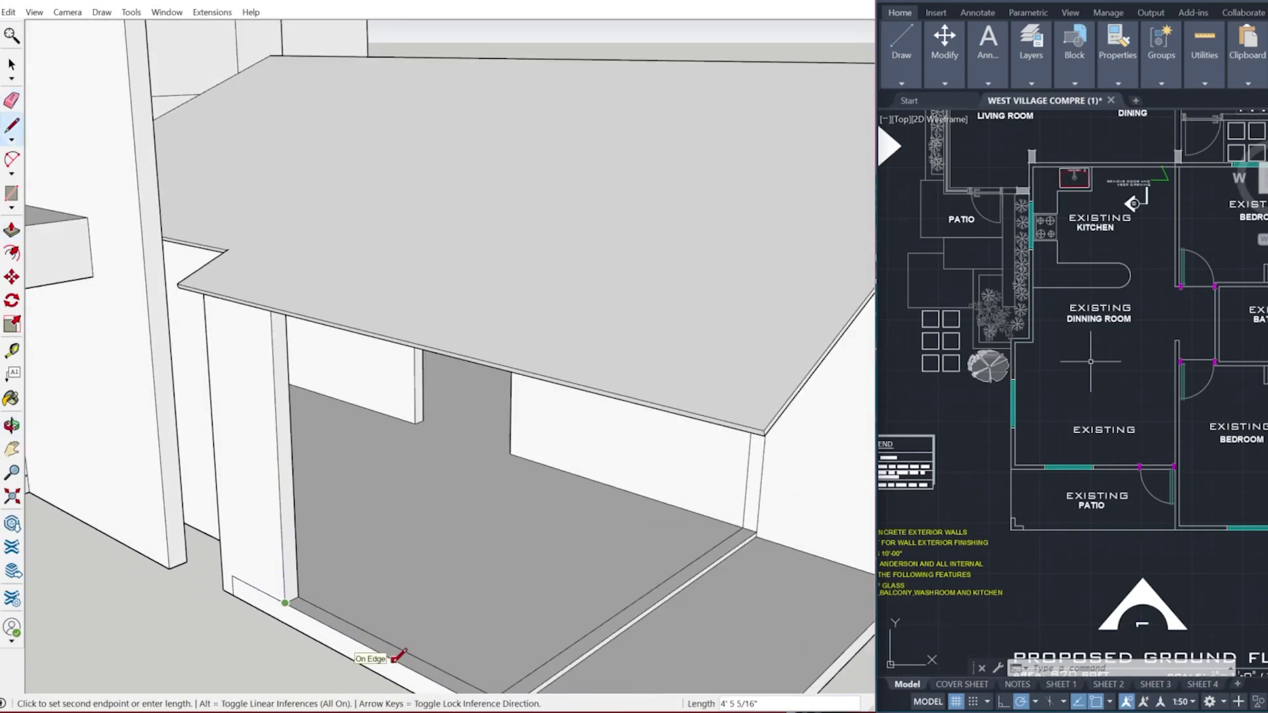
click(398, 642)
Push/Pull the side curb section at the front corner up to the roof's underside.
scroll(385, 628, down, 2)
key(p)
click(395, 636)
mouse_move(291, 368)
middle_down()
mouse_move(187, 243)
mouse_move(267, 396)
middle_up()
click(199, 261)
Mark a 4' window opening and a 3' door opening along the front curb, and Push/Pull the wall sections beside them up.
scroll(200, 263, down, 4)
scroll(345, 568, up, 4)
key(l)
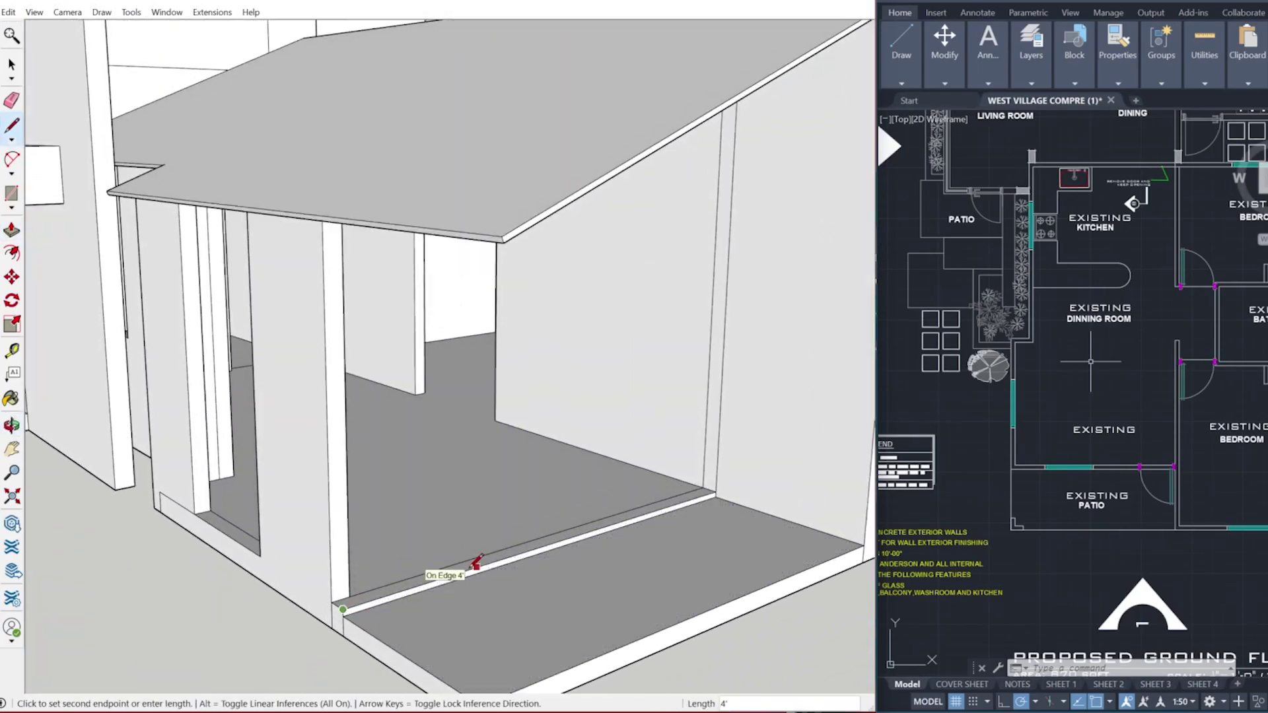
click(465, 561)
key(space)
click(469, 564)
scroll(486, 588, up, 1)
key(m)
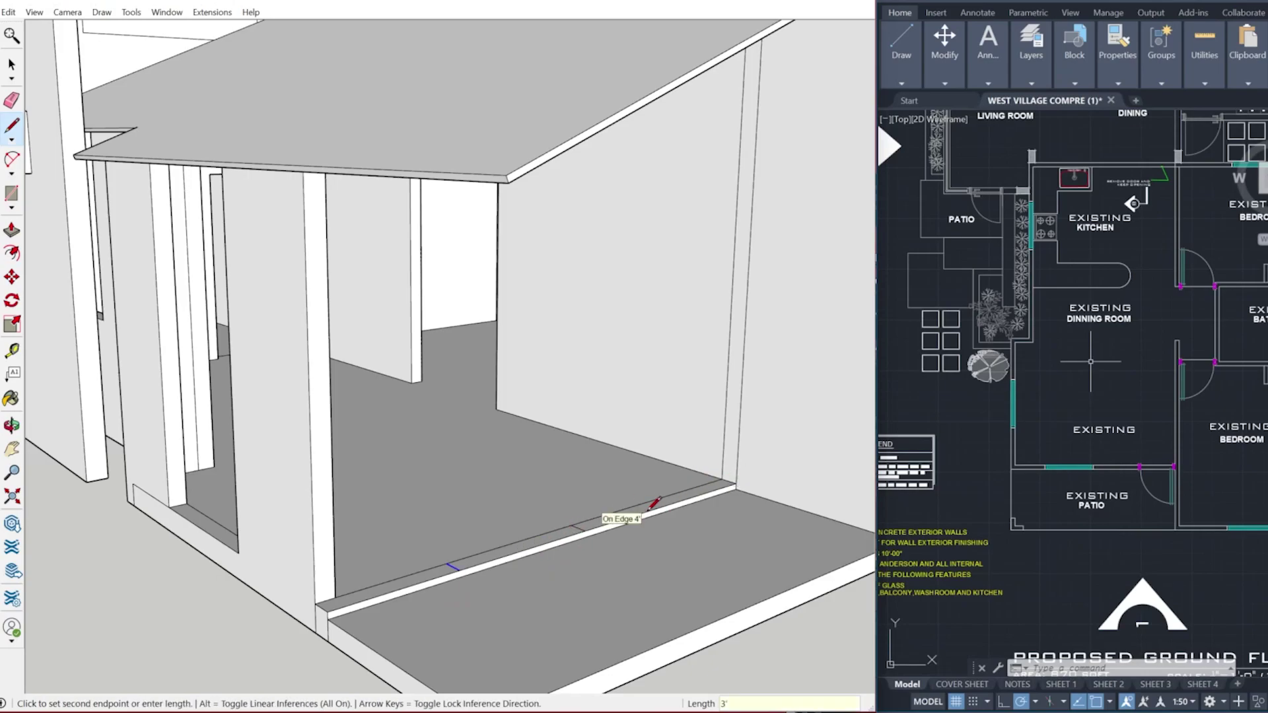
key(p)
mouse_move(391, 590)
middle_down()
mouse_move(370, 568)
mouse_move(528, 585)
mouse_move(413, 537)
mouse_move(549, 561)
middle_up()
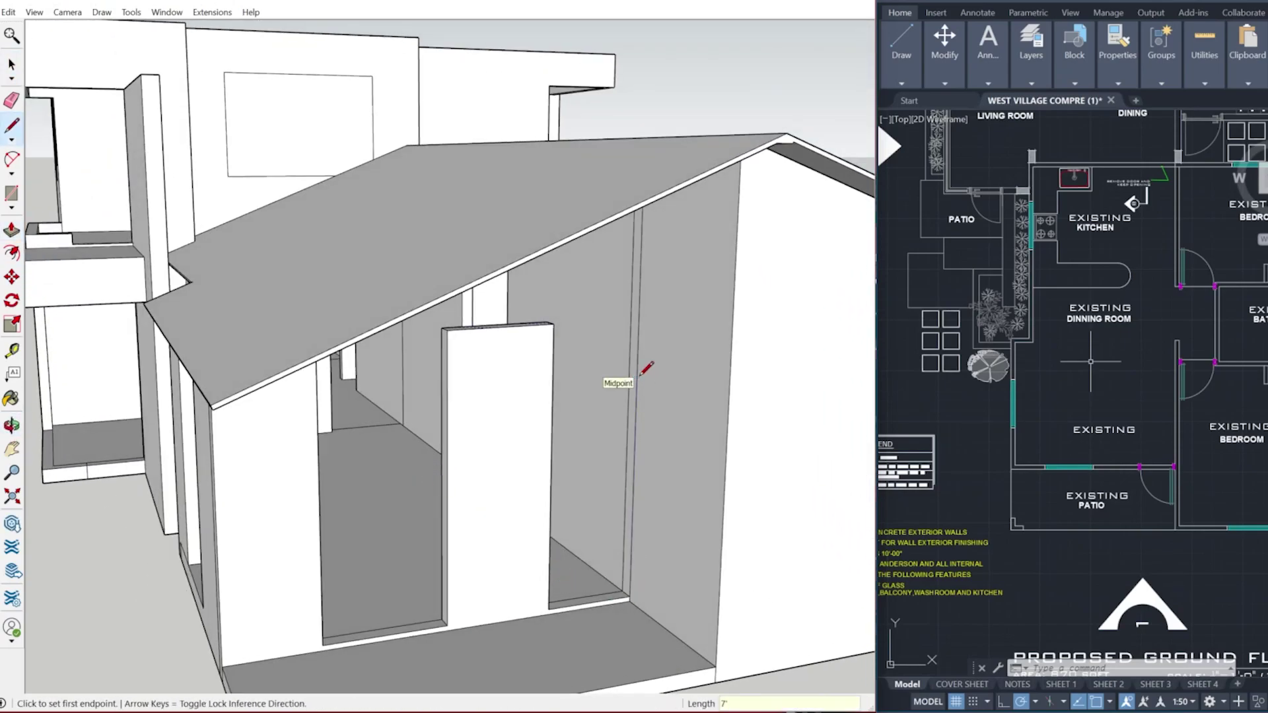
Divide the middle wall's front strip at 7' and Push/Pull the upper part 3' across the door opening as a header.
scroll(641, 372, up, 2)
key(space)
key(p)
click(632, 370)
click(525, 317)
middle_drag(488, 541, 422, 459)
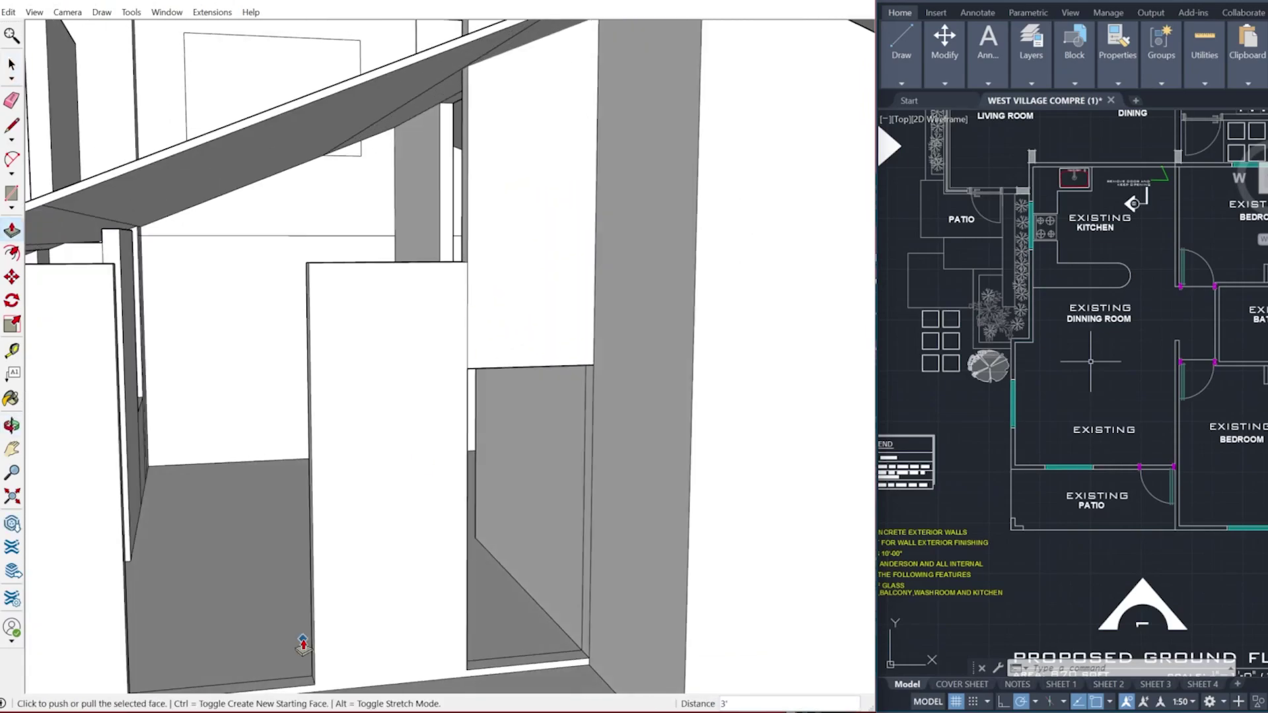
Trim the wall above the front door back to the roof slope and Push/Pull the adjoining wall section up to the roof's underside.
key(l)
scroll(423, 146, up, 5)
click(408, 159)
scroll(518, 368, down, 4)
key(p)
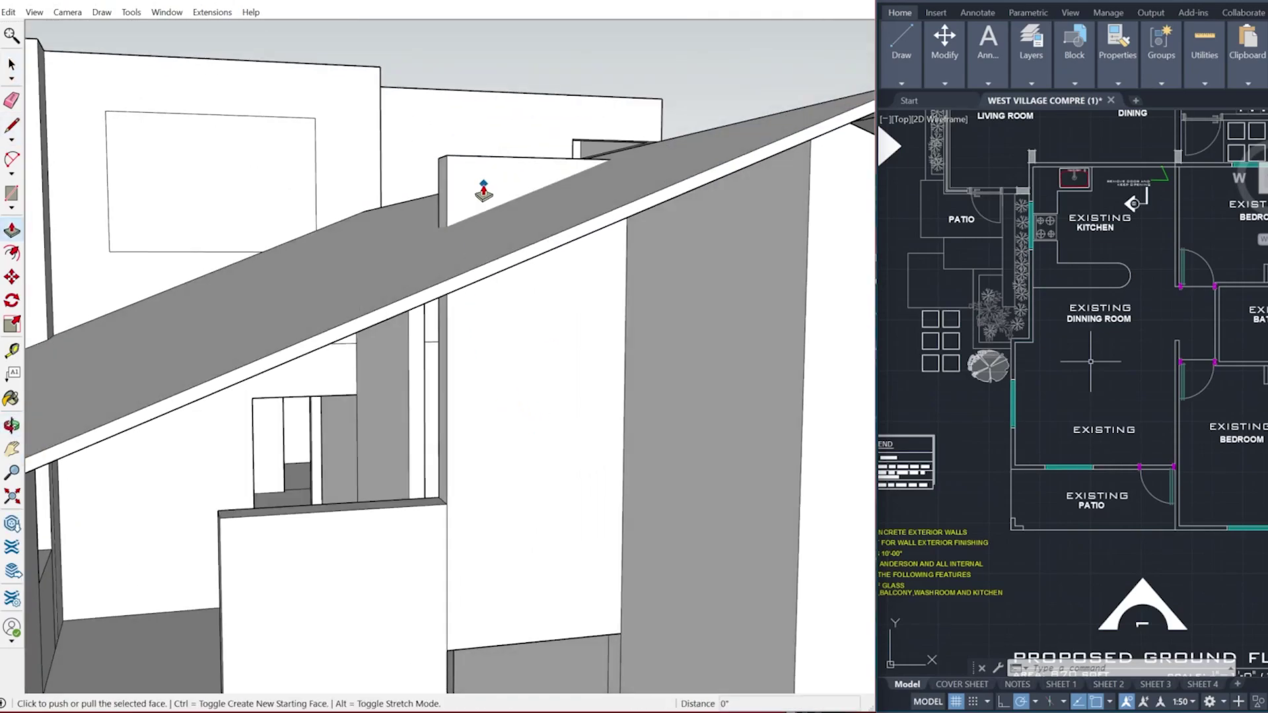
click(440, 170)
scroll(504, 325, down, 3)
middle_drag(504, 423, 513, 374)
scroll(489, 376, up, 3)
middle_drag(482, 330, 462, 383)
click(462, 382)
middle_drag(429, 330, 336, 212)
scroll(343, 222, up, 3)
Fill the triangular gap above the wall section beside the front door up to the roof's underside and erase the seam.
key(l)
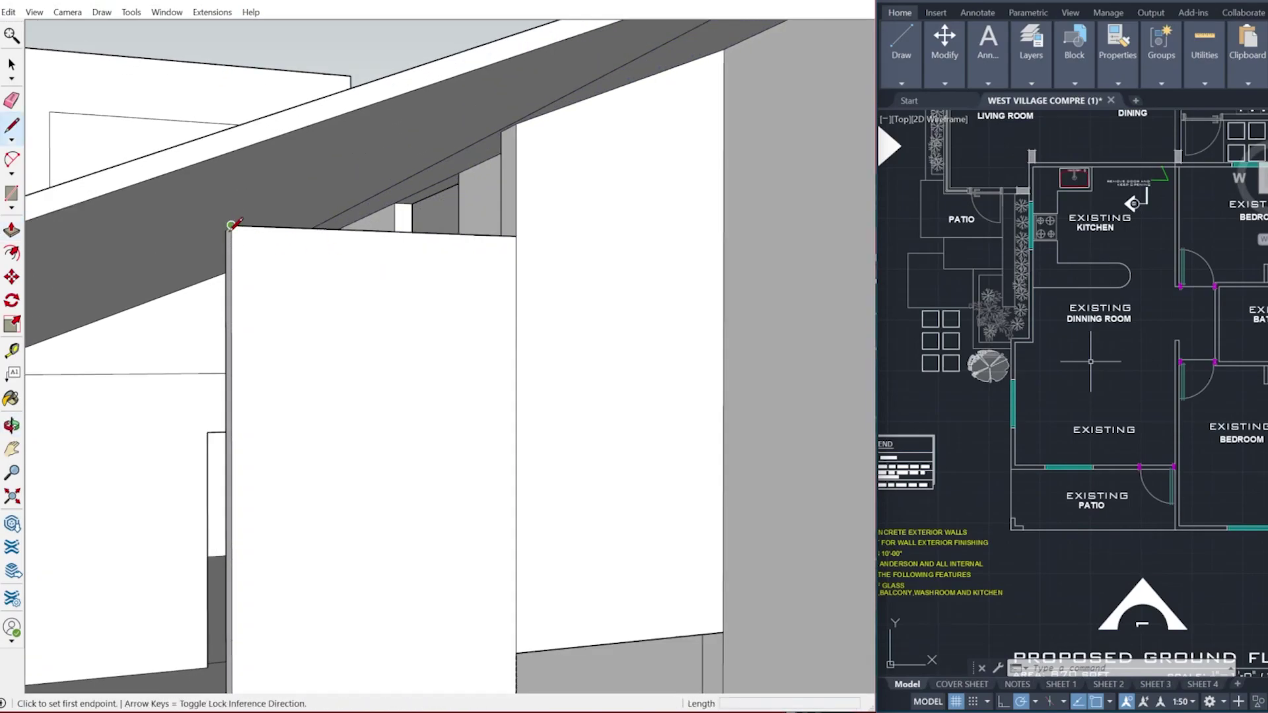
click(233, 226)
click(517, 124)
key(p)
click(377, 221)
click(225, 273)
key(e)
mouse_move(420, 228)
mouse_down()
mouse_move(423, 248)
mouse_move(519, 221)
mouse_up()
scroll(500, 330, down, 4)
mouse_move(500, 330)
middle_down()
mouse_move(470, 381)
mouse_move(477, 393)
middle_up()
scroll(486, 360, up, 1)
click(490, 384)
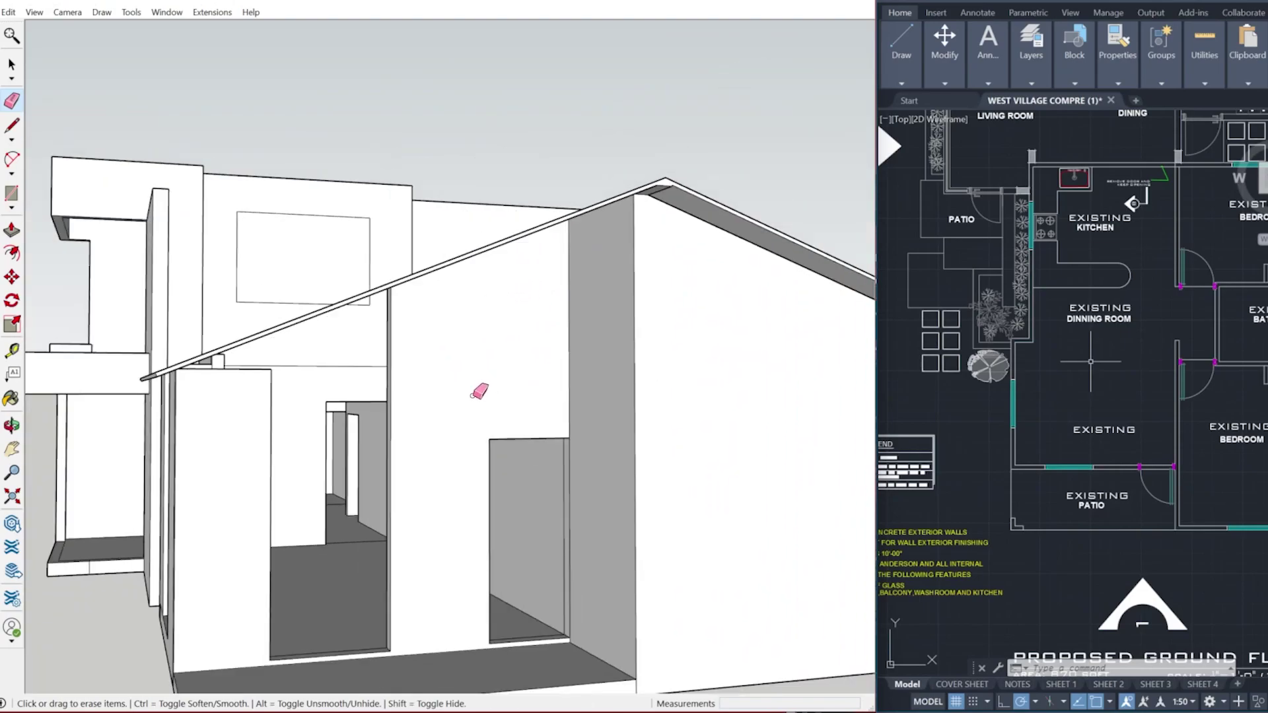
Draw the gable edges above the front window opening along the roof's underside and delete the unwanted face.
scroll(265, 386, up, 3)
mouse_move(265, 389)
middle_down()
mouse_move(286, 419)
mouse_move(124, 403)
middle_up()
scroll(152, 397, up, 2)
key(l)
click(296, 373)
click(569, 372)
click(80, 375)
click(569, 183)
scroll(524, 236, down, 4)
middle_drag(509, 291, 466, 433)
key(space)
click(467, 440)
key(Delete)
Push/Pull the curb in the front window opening up 3' as a sill wall.
key(p)
scroll(445, 451, up, 3)
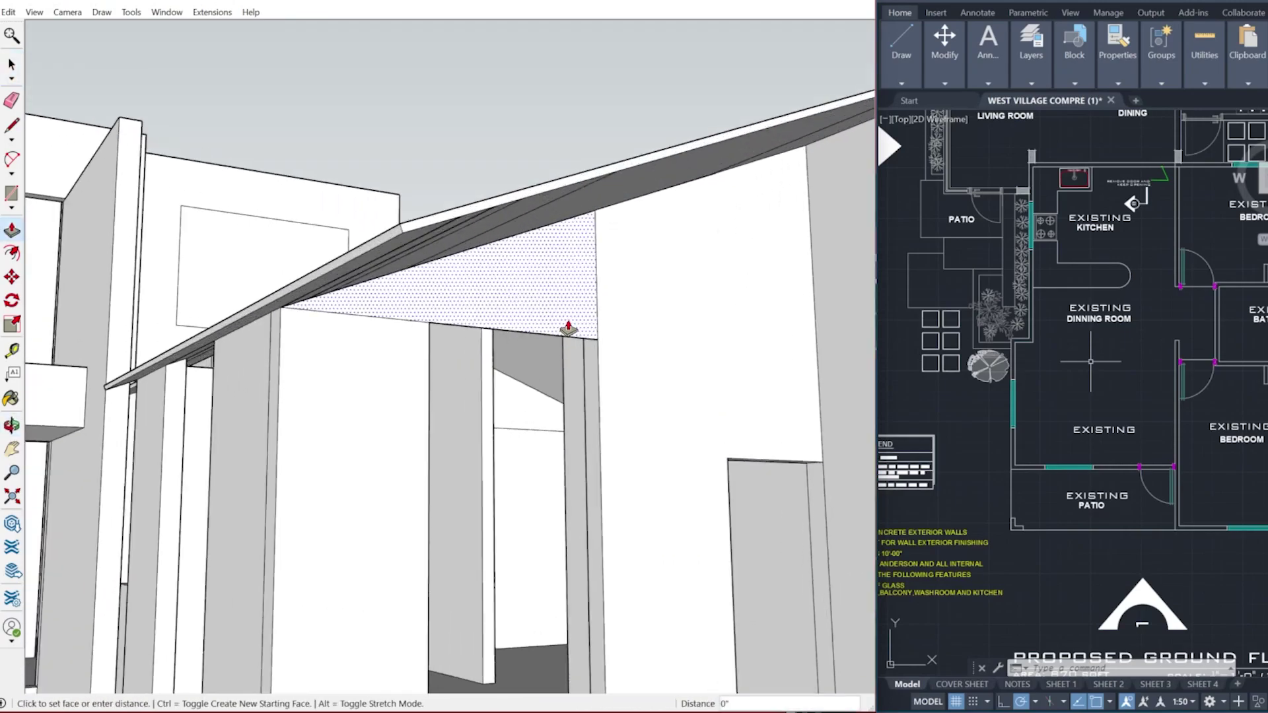
middle_drag(569, 330, 579, 520)
text(3')
key(Return)
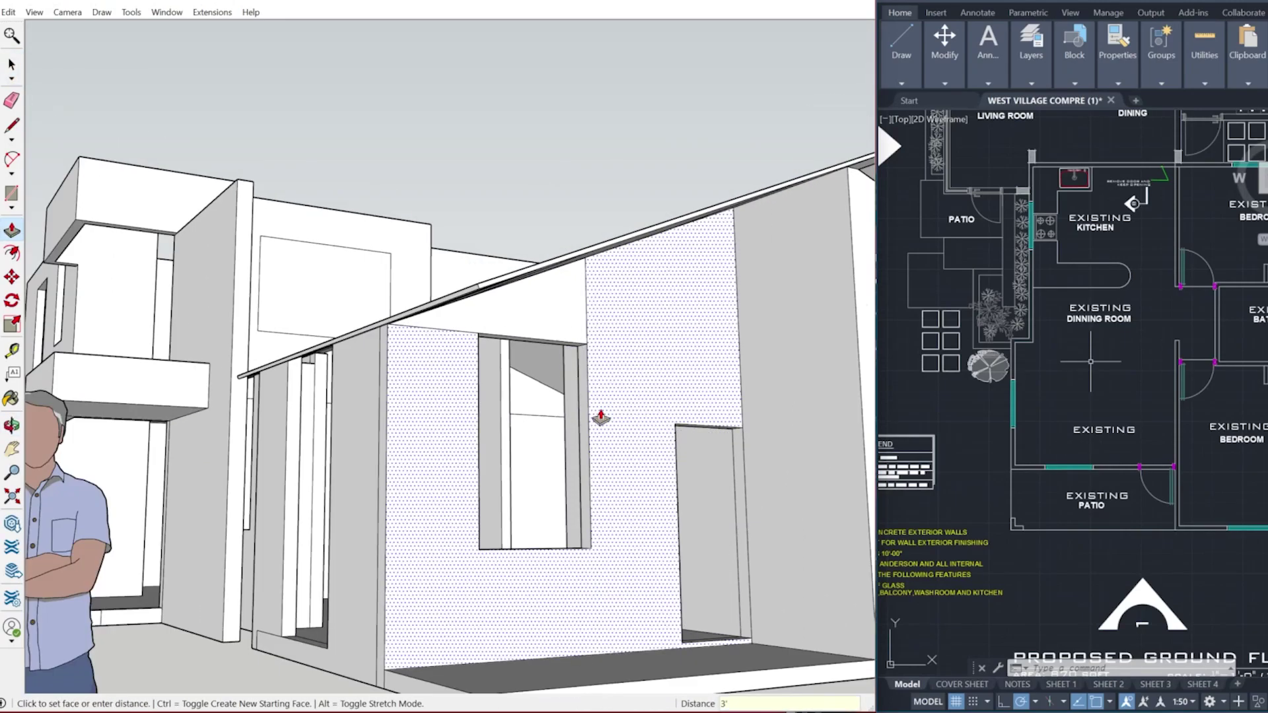
Push/Pull the front window's header down level with the door's top and erase the seam lines on the wall.
click(548, 341)
click(675, 427)
key(e)
drag(457, 331, 598, 392)
scroll(416, 489, down, 6)
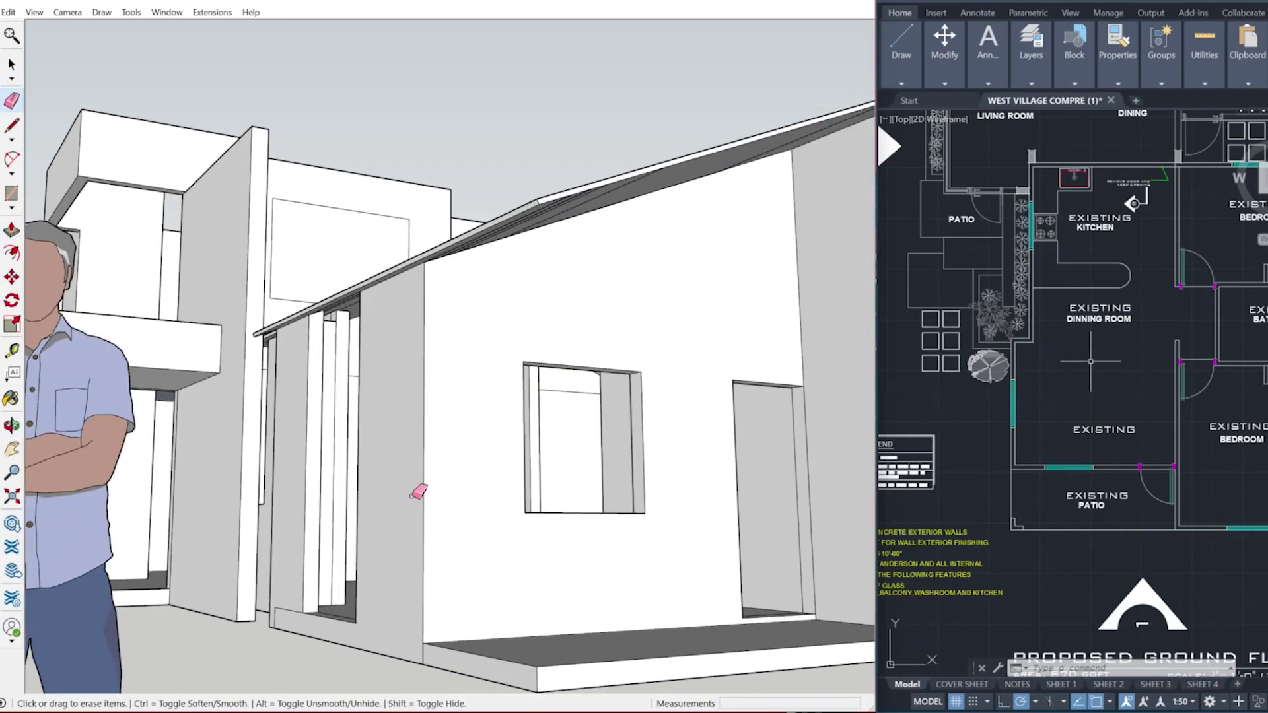
Draw a window on the projecting bedroom's front gable wall level with the door's top and Push/Pull it through.
mouse_move(580, 462)
middle_down()
mouse_move(408, 464)
mouse_move(507, 449)
middle_up()
key(l)
scroll(408, 464, up, 2)
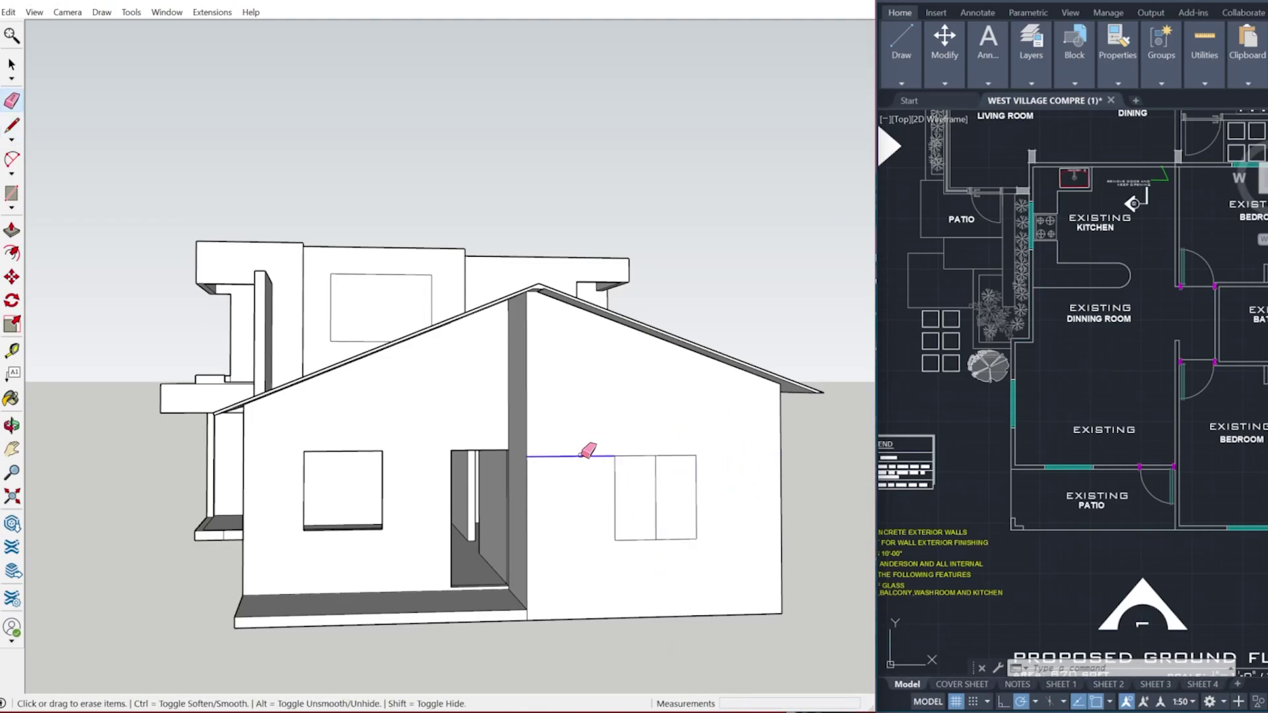
key(p)
double_click(662, 510)
scroll(663, 512, down, 2)
Offset the upper-floor front window's outline outward 8" to outline a surrounding frame.
middle_drag(634, 573, 549, 575)
middle_drag(436, 370, 526, 558)
scroll(386, 410, up, 4)
key(g)
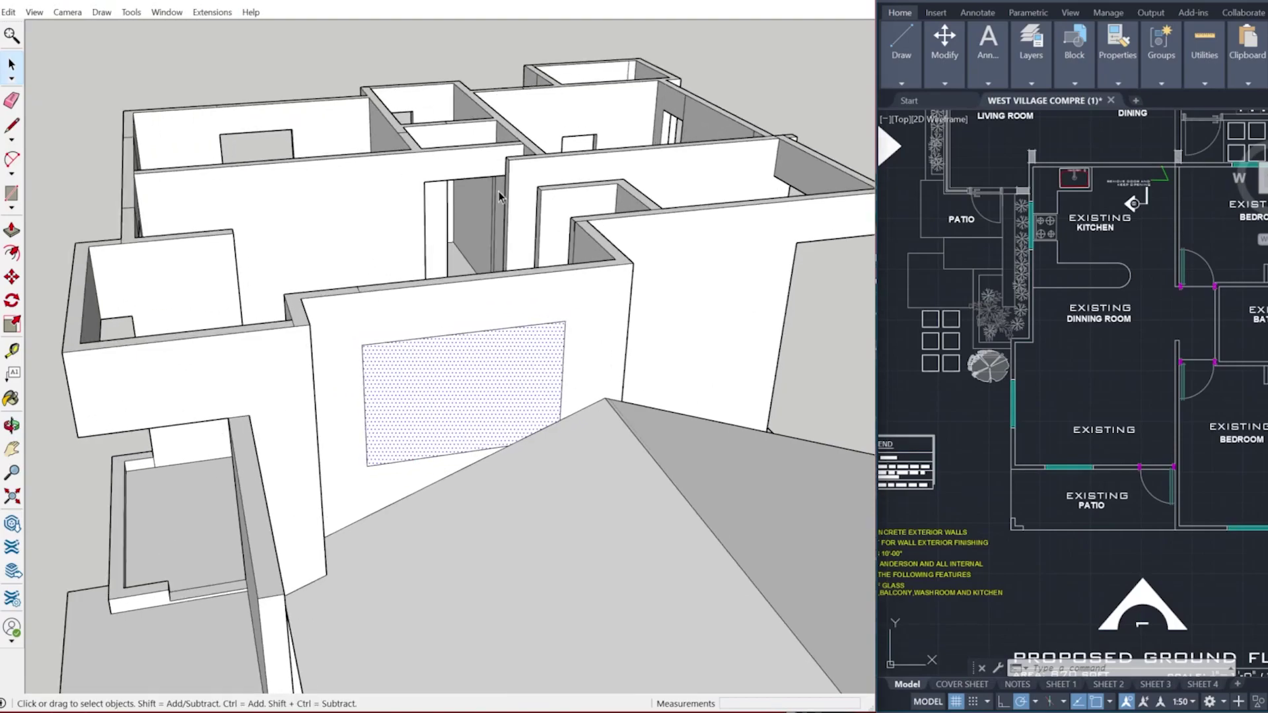
scroll(407, 375, up, 2)
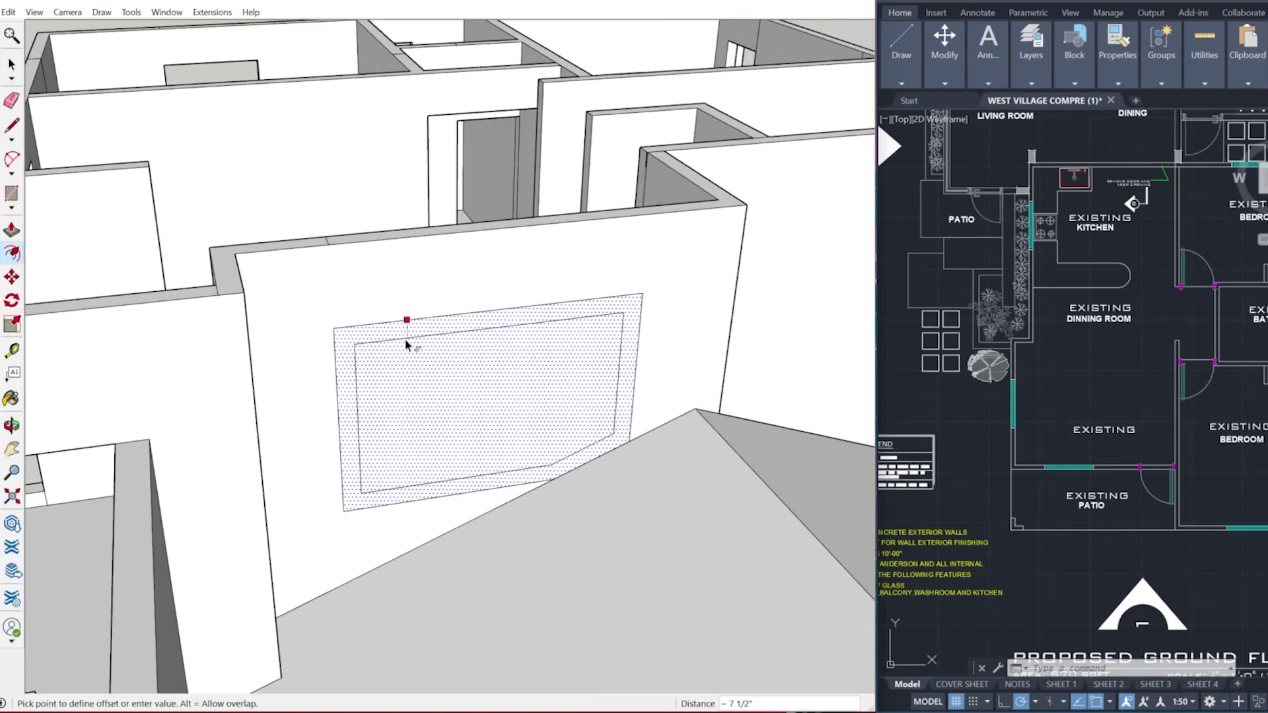
scroll(1085, 459, down, 5)
scroll(1019, 487, up, 8)
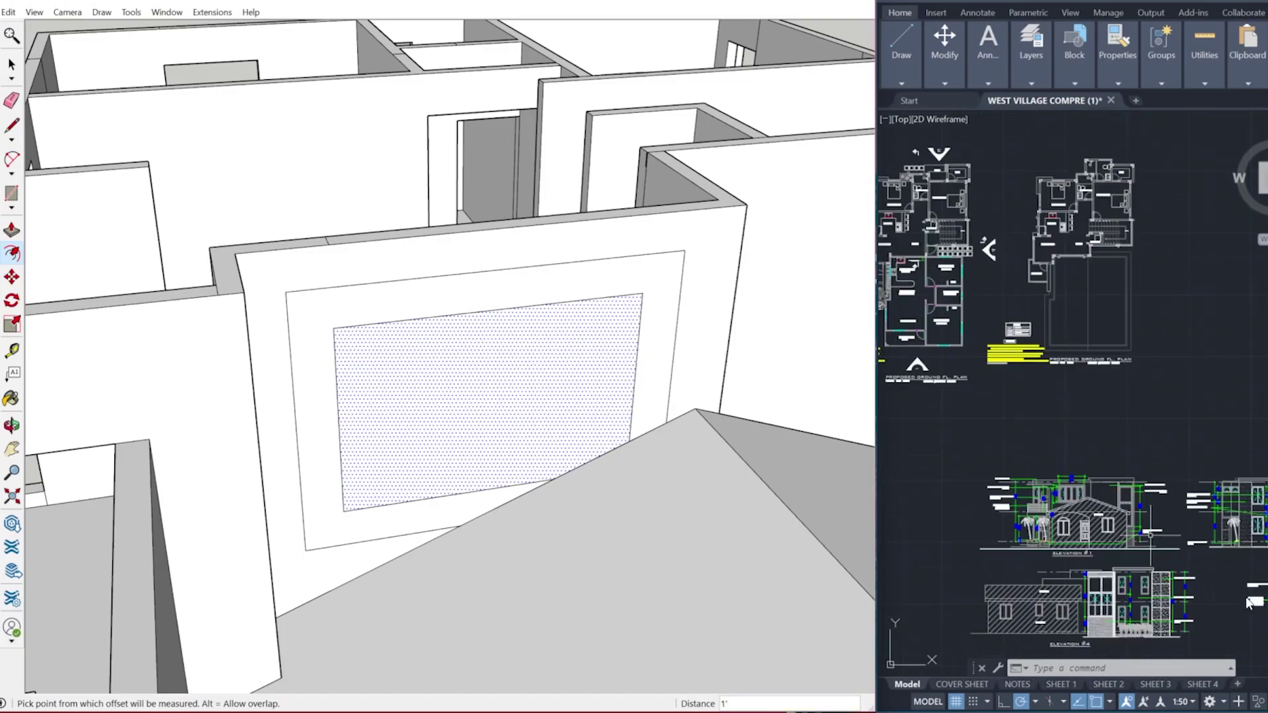
scroll(421, 374, down, 2)
click(421, 327)
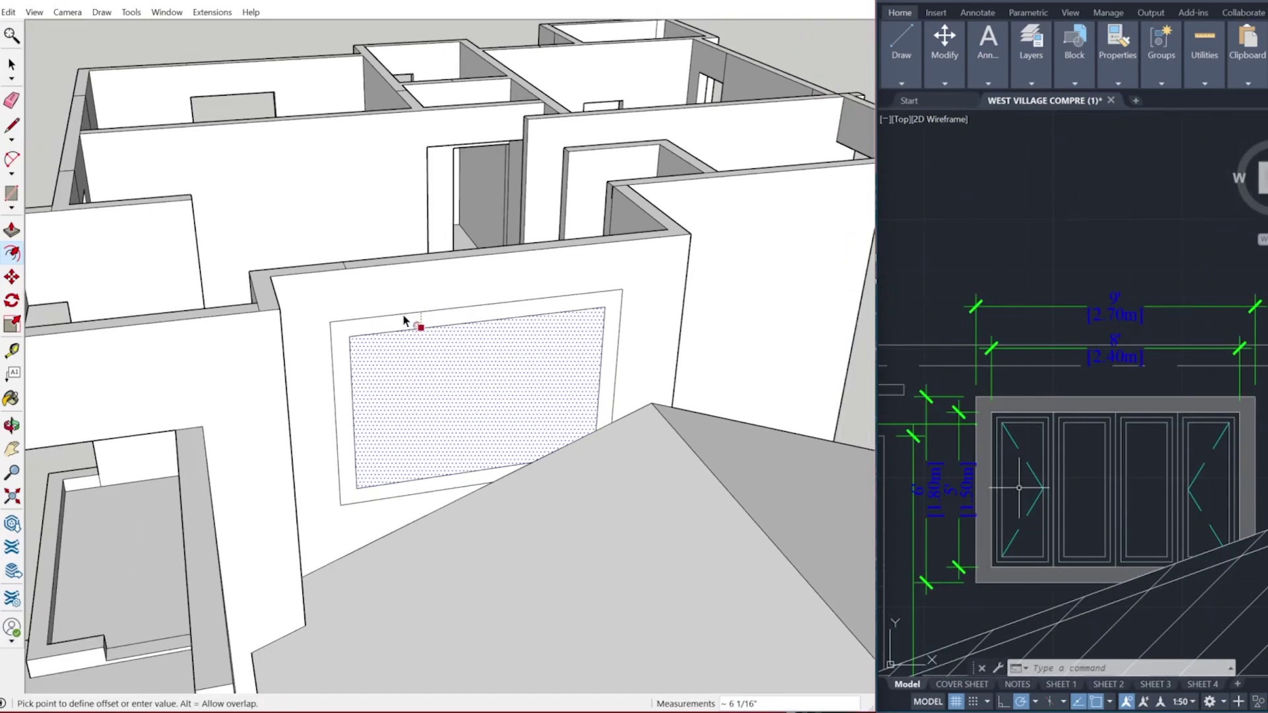
mouse_move(407, 322)
middle_down()
mouse_move(481, 391)
mouse_move(487, 347)
middle_up()
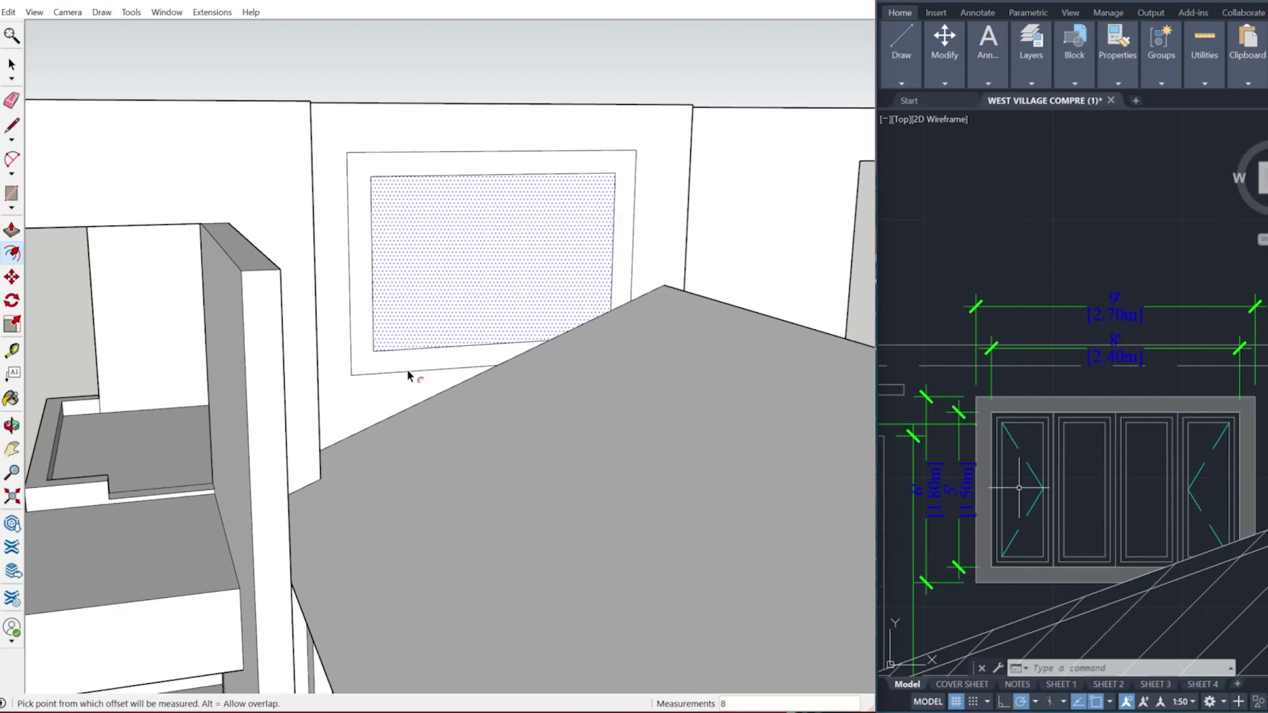
Delete the upper-floor window's inner face and draw the missing edges where the opening meets the existing roof.
key(Delete)
scroll(408, 372, down, 2)
middle_drag(408, 373, 433, 423)
scroll(432, 423, up, 4)
mouse_move(432, 423)
middle_down()
mouse_move(570, 471)
mouse_move(745, 478)
mouse_move(414, 429)
mouse_move(495, 545)
mouse_move(722, 426)
mouse_move(490, 398)
mouse_move(271, 334)
mouse_move(121, 476)
mouse_move(422, 356)
middle_up()
click(386, 446)
scroll(722, 426, up, 3)
click(731, 424)
click(658, 421)
scroll(659, 420, down, 3)
scroll(286, 354, down, 2)
click(549, 290)
click(531, 280)
scroll(528, 350, up, 4)
middle_drag(529, 353, 561, 400)
click(560, 394)
scroll(401, 439, down, 4)
scroll(621, 522, up, 4)
key(space)
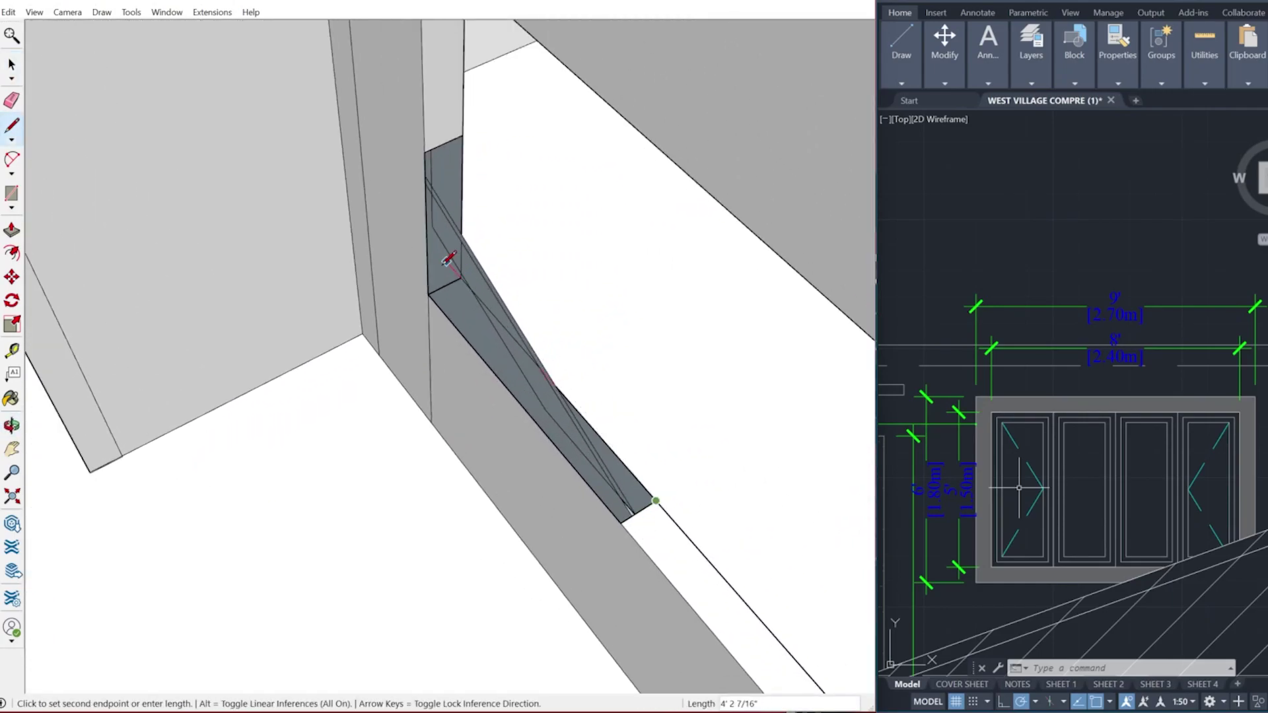
Close the window opening's lower corner at the roof with lines and delete the stray faces.
click(445, 265)
key(space)
click(541, 306)
key(Delete)
scroll(445, 289, up, 3)
key(l)
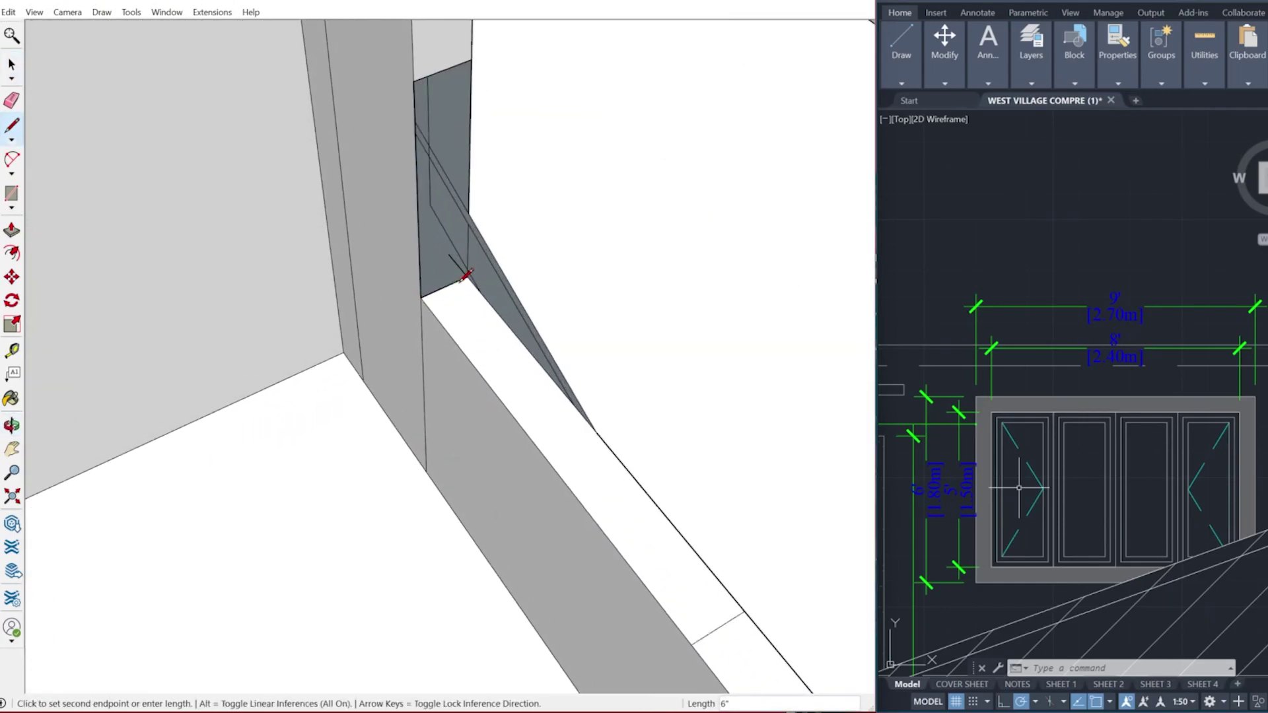
click(463, 95)
key(space)
click(605, 275)
key(Delete)
Push/Pull the upper-floor window's frame outward 1'.
mouse_move(606, 275)
middle_down()
mouse_move(583, 312)
mouse_move(314, 458)
mouse_move(423, 370)
middle_up()
key(e)
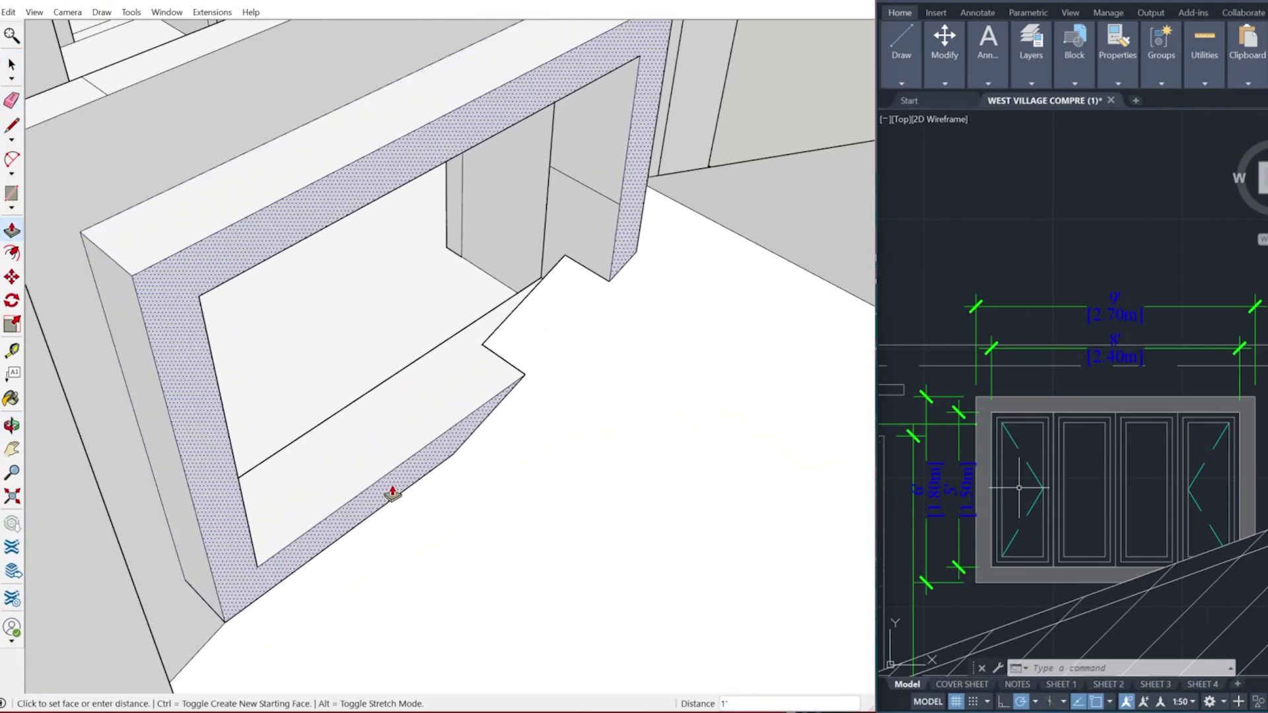
key(Return)
Examine the house's front, side and roof openings from several angles against the elevation drawings.
scroll(399, 522, down, 4)
middle_drag(399, 522, 71, 631)
scroll(423, 198, up, 3)
key(l)
mouse_move(509, 201)
middle_down()
mouse_move(269, 340)
mouse_move(317, 237)
middle_up()
key(r)
click(328, 212)
mouse_move(403, 429)
middle_down()
mouse_move(629, 388)
mouse_move(314, 349)
mouse_move(569, 384)
mouse_move(385, 439)
mouse_move(428, 439)
mouse_move(331, 453)
middle_up()
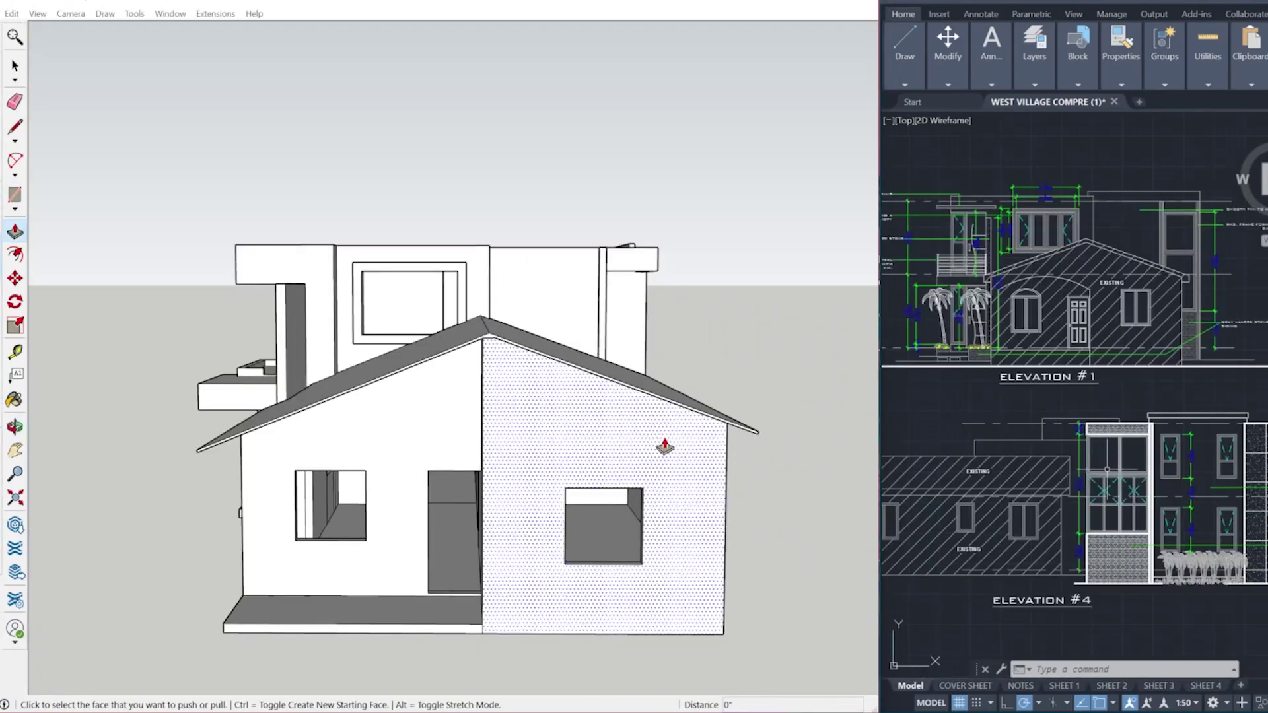
mouse_move(666, 447)
middle_down()
mouse_move(727, 416)
mouse_move(657, 467)
mouse_move(462, 467)
mouse_move(672, 468)
mouse_move(586, 458)
mouse_move(790, 436)
mouse_move(351, 402)
mouse_move(574, 381)
mouse_move(335, 453)
middle_up()
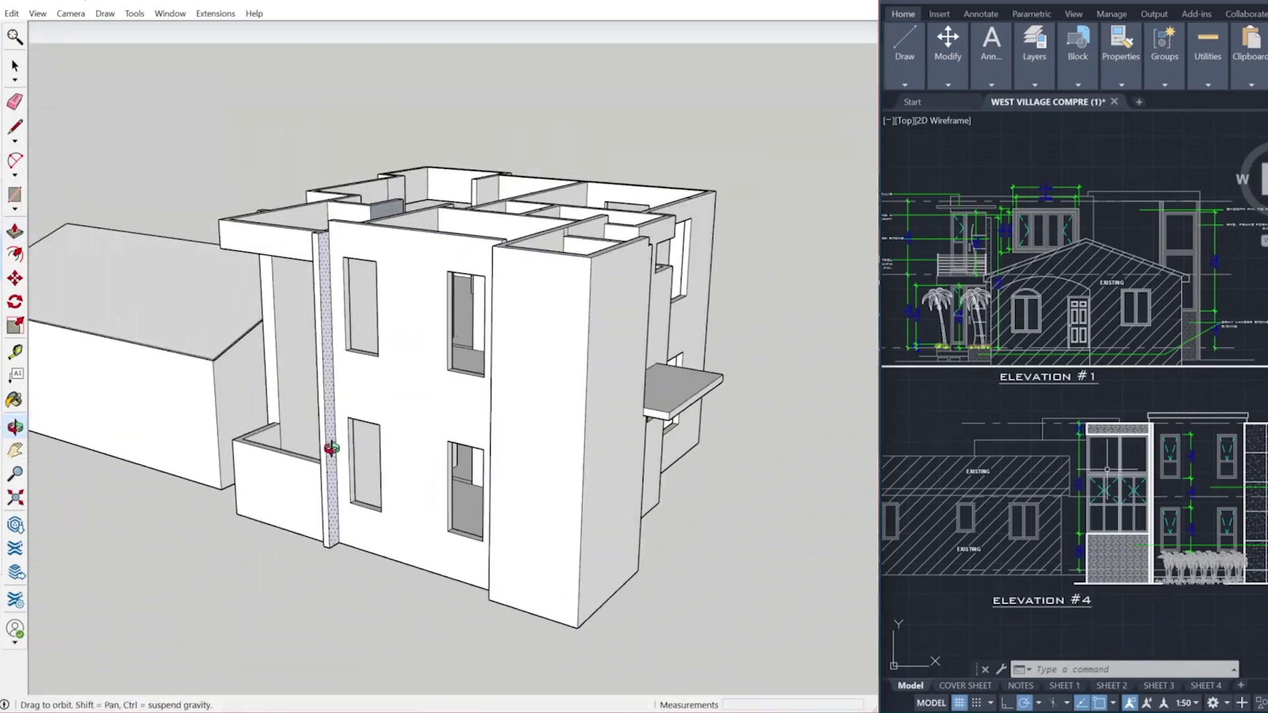
middle_drag(463, 555, 853, 405)
middle_drag(397, 413, 566, 422)
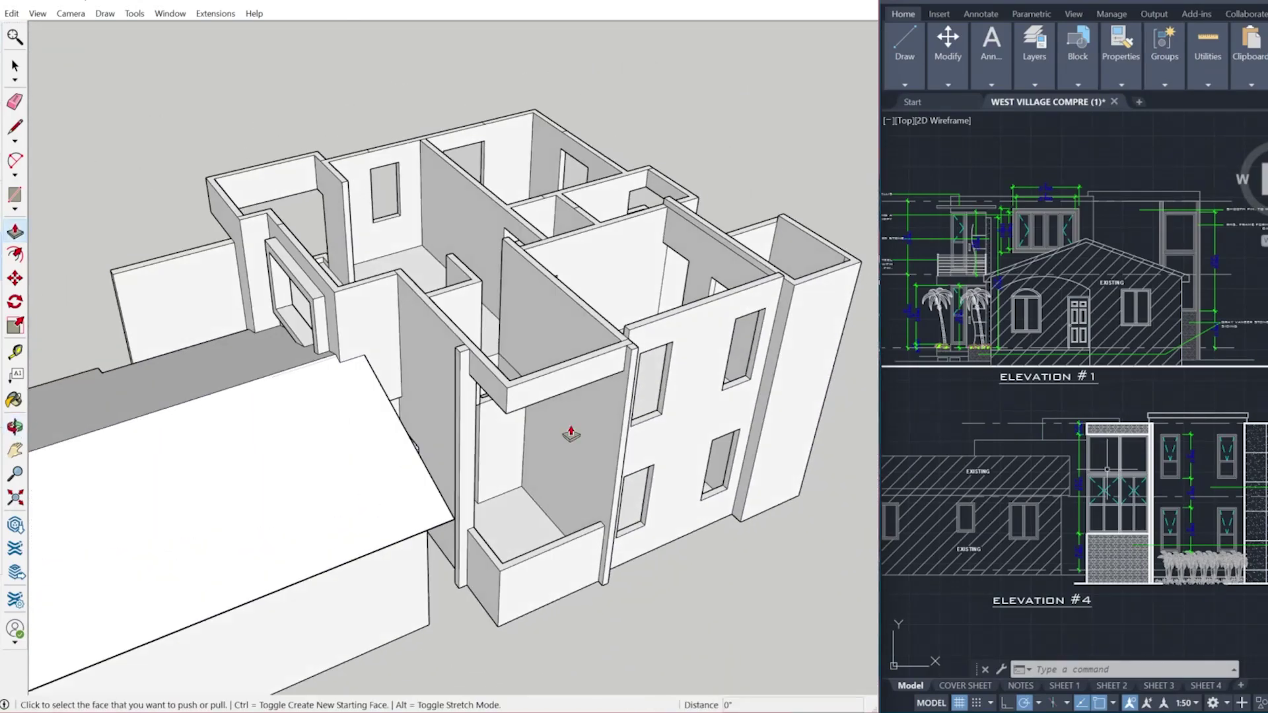
Push/Pull the slab of the room beside the tower up 12' 6" to close the room with a flat roof.
scroll(742, 242, up, 3)
mouse_move(258, 429)
middle_down()
mouse_move(385, 454)
mouse_move(665, 285)
middle_up()
mouse_move(483, 191)
middle_down()
mouse_move(645, 509)
mouse_move(524, 552)
mouse_move(711, 419)
mouse_move(509, 585)
middle_up()
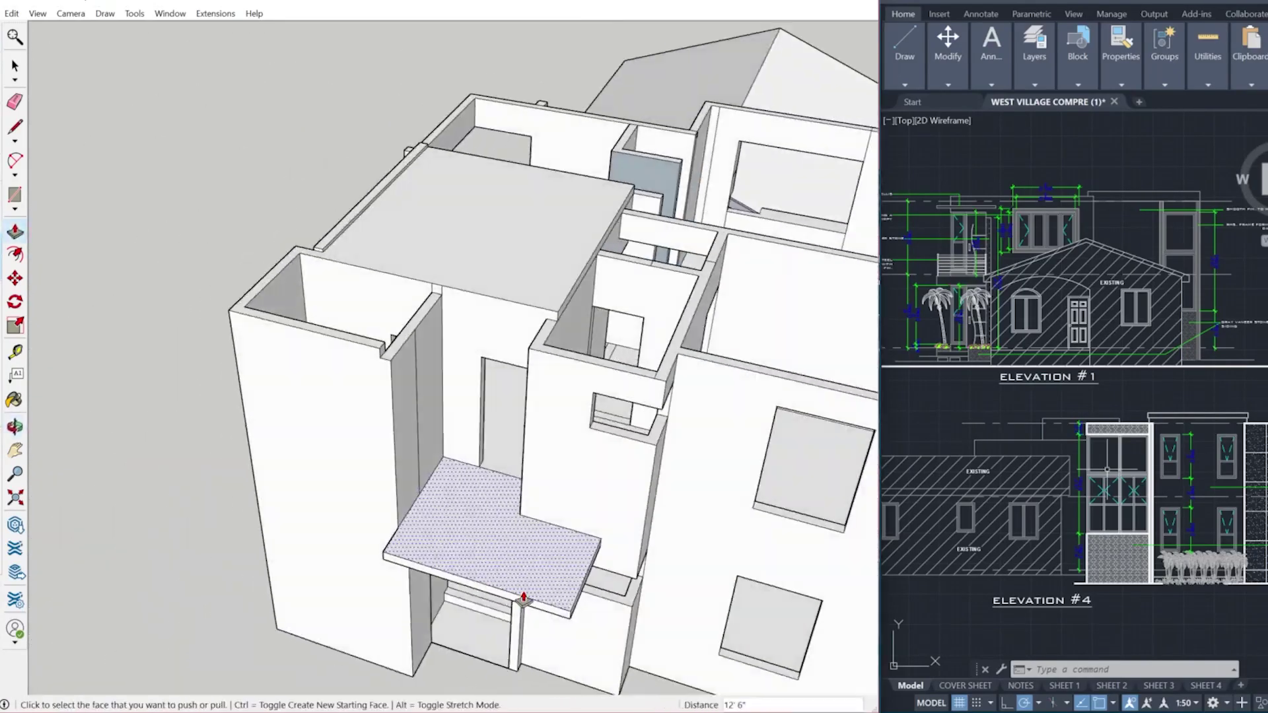
scroll(574, 311, up, 5)
click(532, 290)
click(509, 334)
scroll(528, 297, down, 3)
scroll(595, 251, down, 1)
key(e)
scroll(532, 360, up, 6)
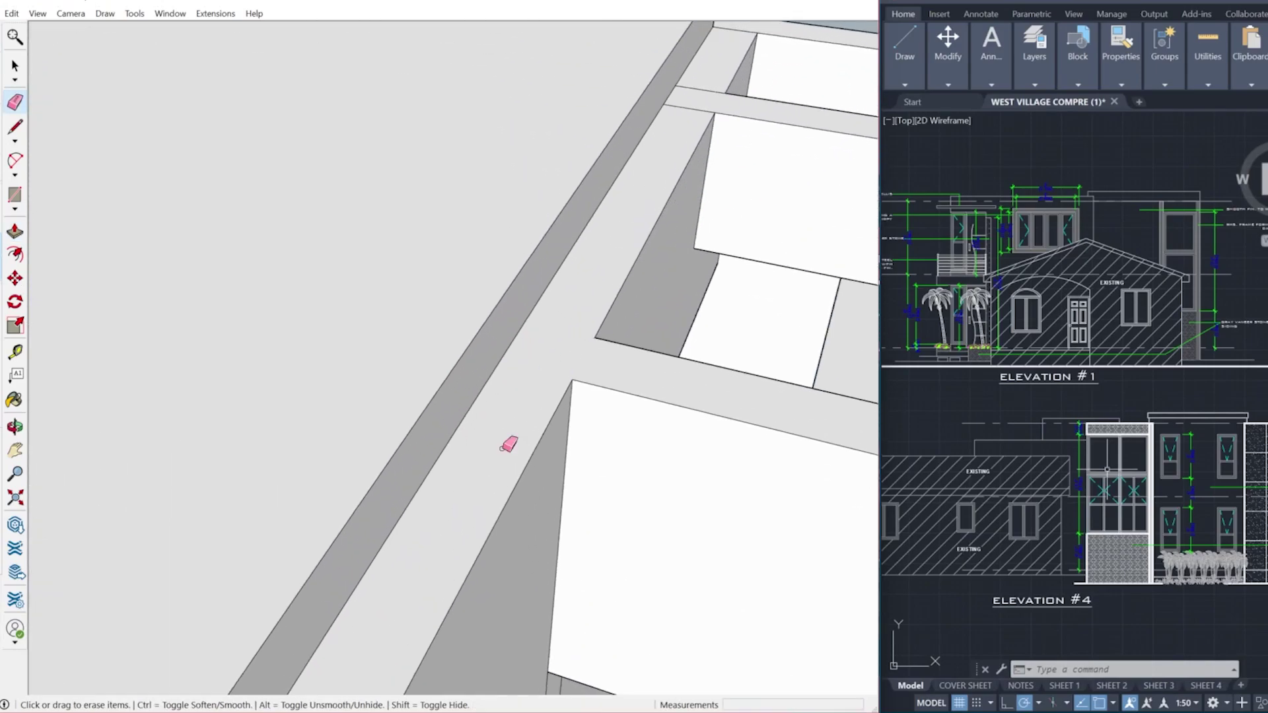
Push/Pull the top strip of the inner wall alongside the new roof slab upward.
scroll(549, 364, down, 7)
mouse_move(617, 326)
middle_down()
mouse_move(684, 291)
mouse_move(320, 543)
middle_up()
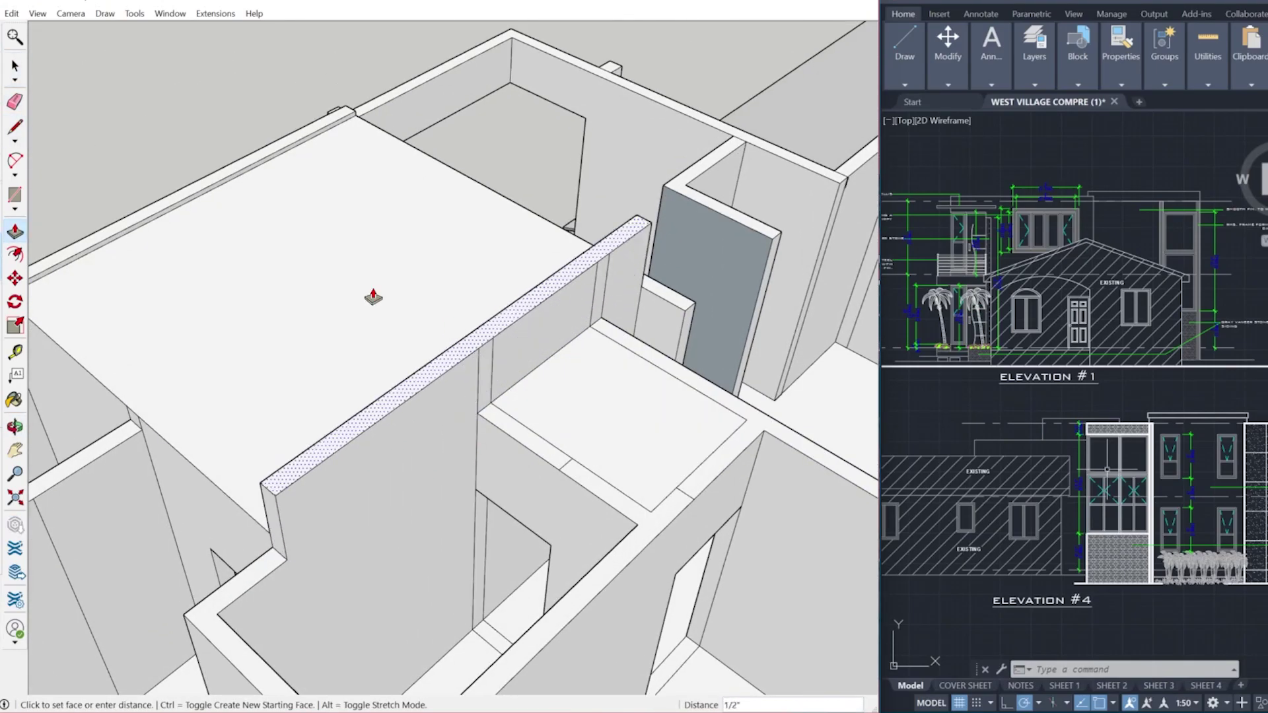
click(453, 331)
scroll(623, 490, down, 2)
scroll(406, 423, up, 5)
middle_drag(623, 489, 568, 429)
scroll(422, 471, down, 6)
scroll(187, 317, up, 5)
scroll(191, 317, up, 4)
Separate the wall-top strip at the slab's corners with lines and Push/Pull the surrounding edges up 2".
key(l)
click(238, 335)
click(306, 374)
scroll(306, 374, down, 7)
scroll(793, 456, up, 3)
click(862, 460)
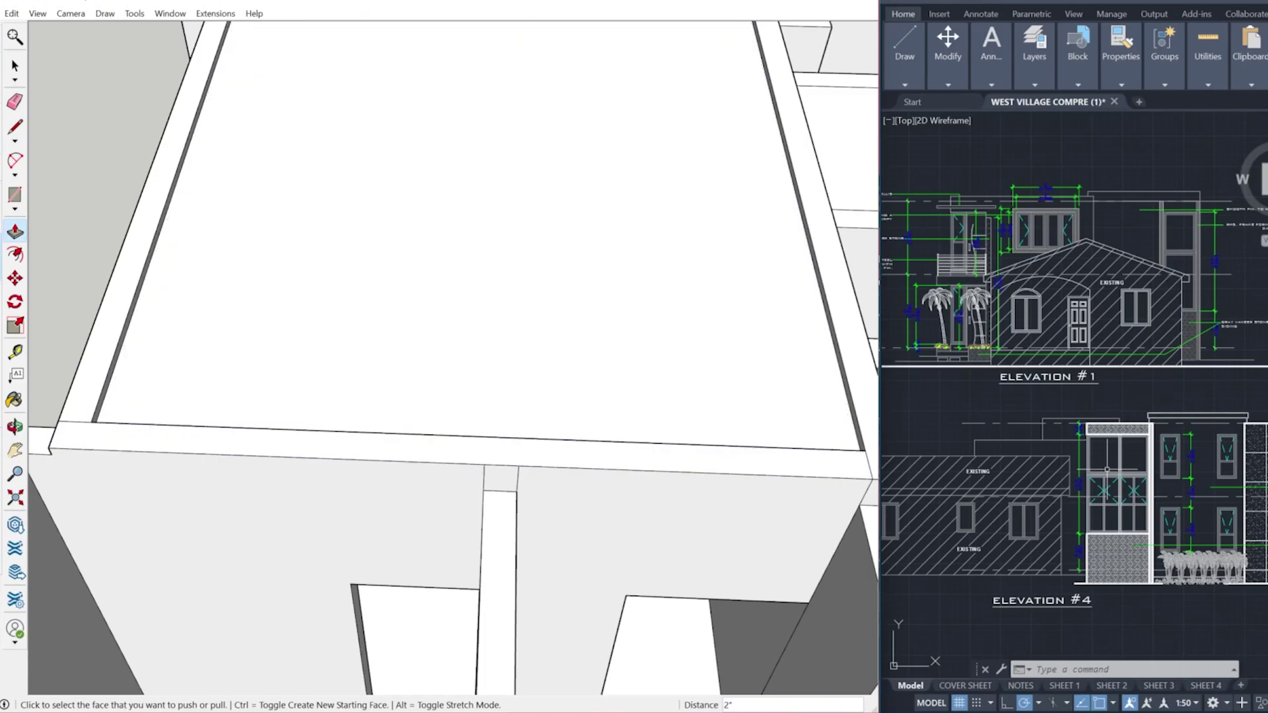
Push/Pull the top of the windowed side wall up 8" as a parapet along the roof slab.
scroll(463, 515, down, 5)
middle_drag(413, 545, 529, 473)
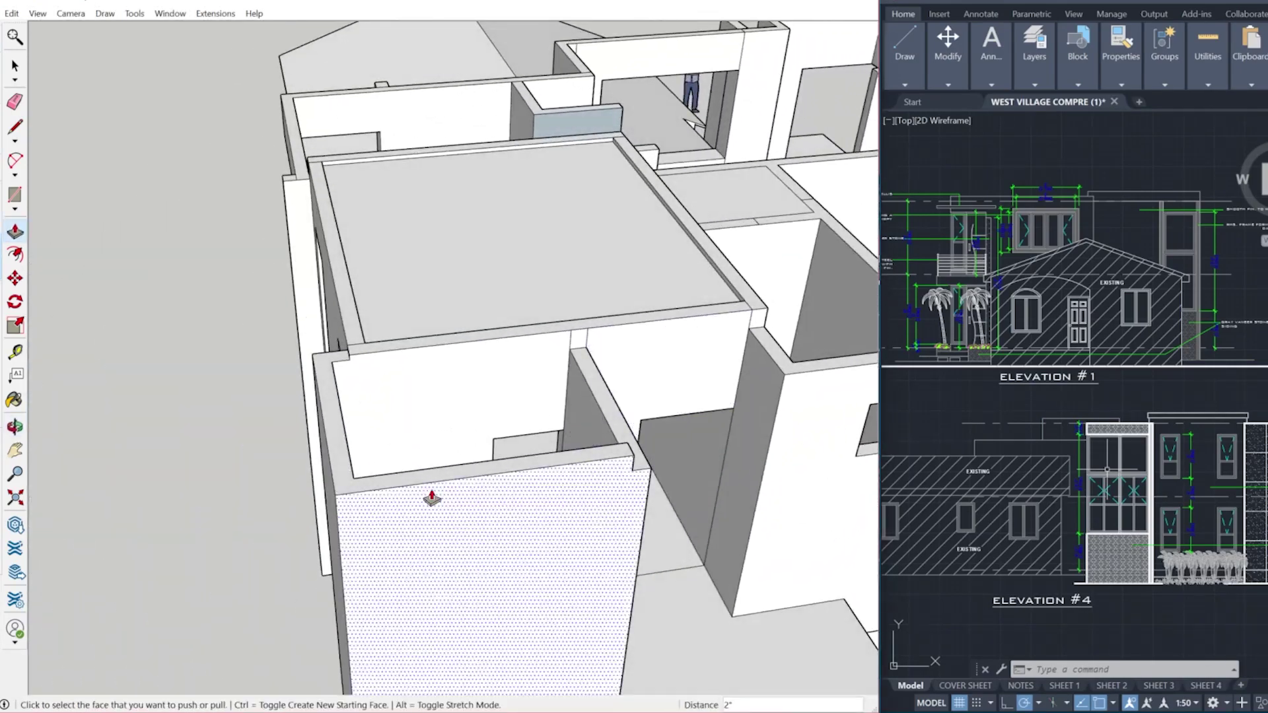
scroll(521, 470, down, 2)
middle_drag(363, 449, 449, 457)
scroll(449, 456, up, 3)
scroll(528, 442, up, 2)
click(563, 434)
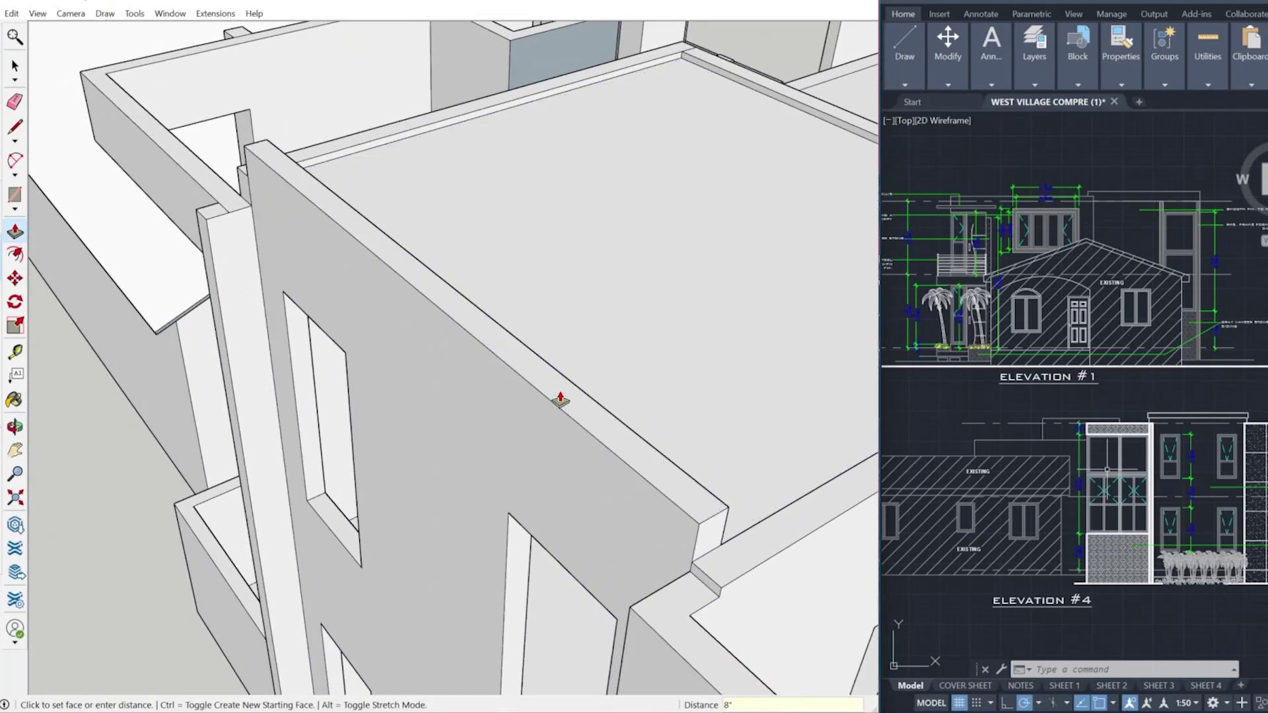
scroll(521, 549, down, 2)
scroll(604, 394, up, 3)
Push/Pull the remaining wall tops around the roof slab up to the side parapet's height.
middle_drag(521, 549, 733, 426)
scroll(603, 394, down, 6)
scroll(481, 464, up, 5)
click(480, 464)
click(480, 464)
scroll(480, 464, down, 5)
scroll(445, 425, up, 3)
Draw a 13' 6" line across the windowed side wall below the parapet and Push/Pull the top band 6".
key(l)
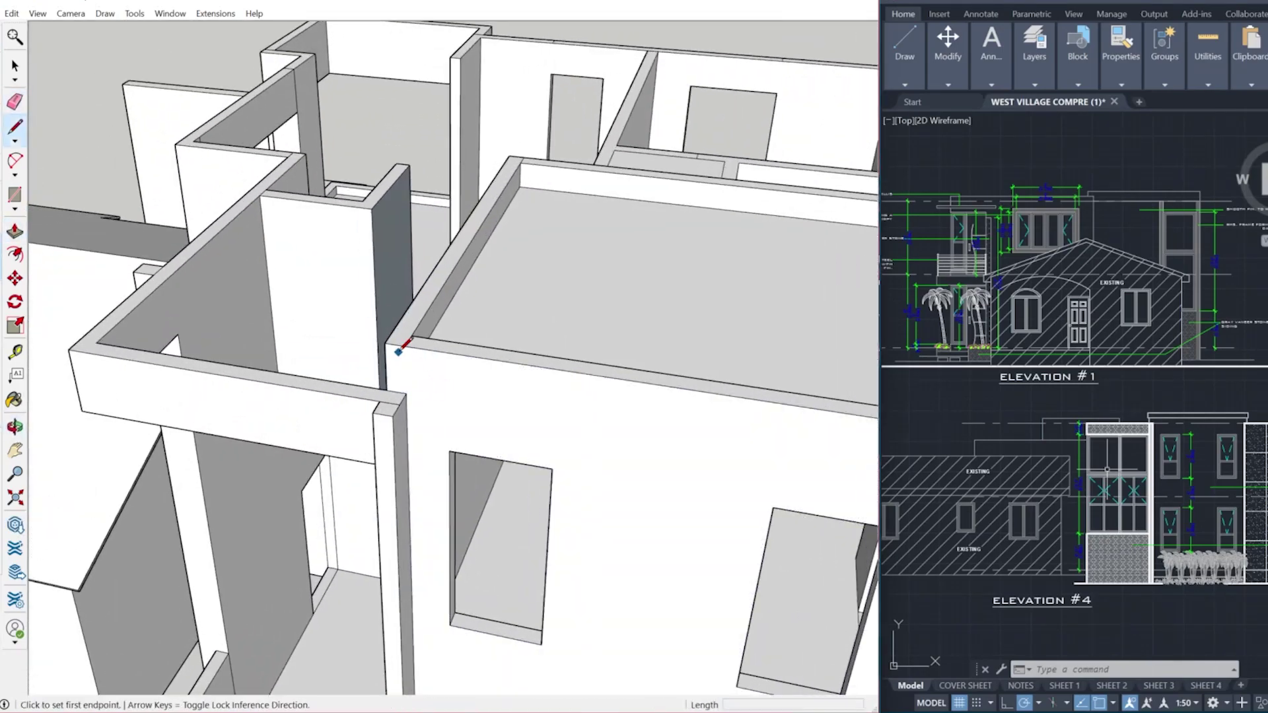
click(389, 362)
scroll(389, 357, down, 3)
scroll(793, 421, up, 5)
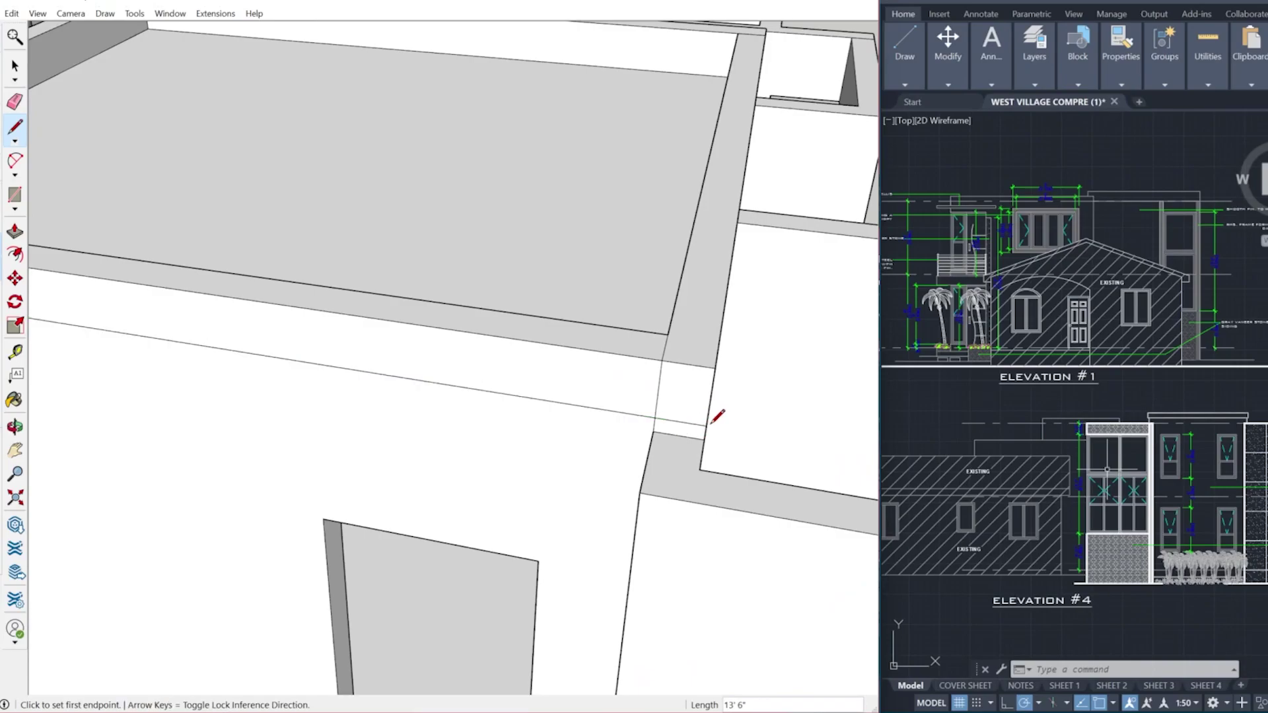
scroll(718, 417, down, 5)
scroll(259, 334, down, 4)
middle_drag(288, 458, 405, 446)
key(p)
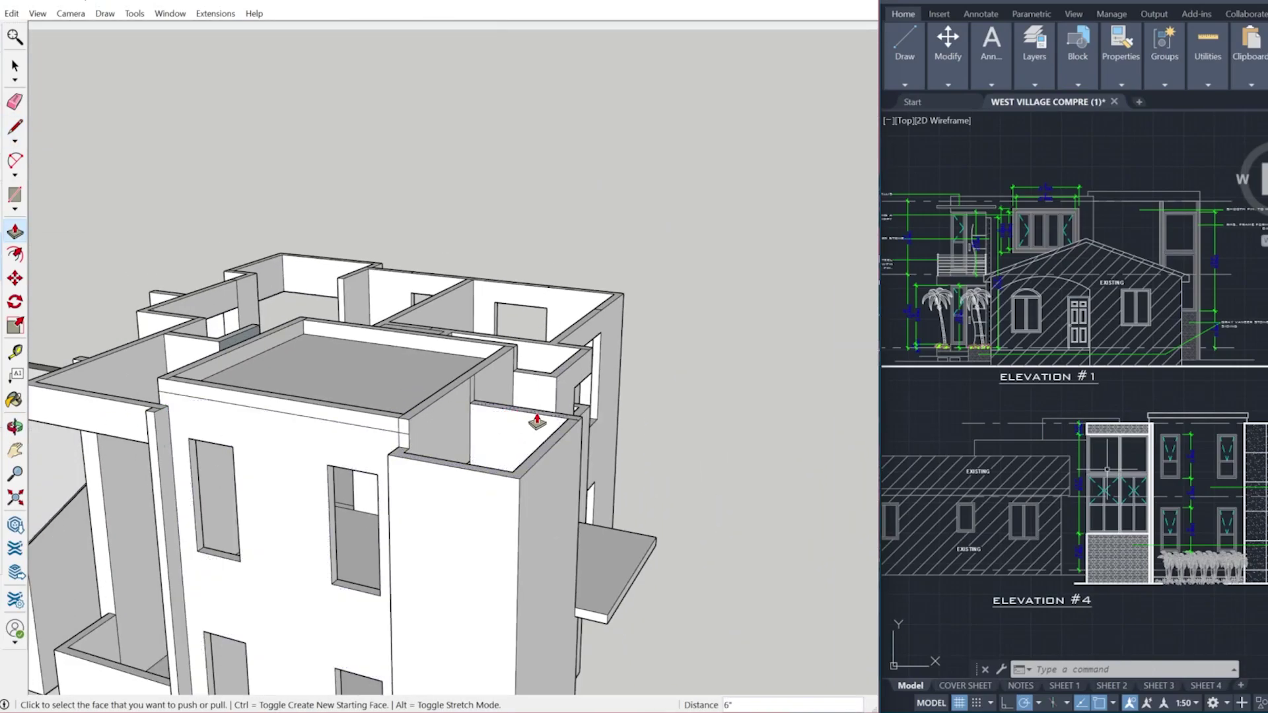
Draw a line across the next parapet wall at the band's height and erase the extra edge at its corner.
scroll(430, 455, up, 5)
scroll(459, 517, down, 5)
key(l)
click(460, 514)
middle_drag(461, 514, 370, 505)
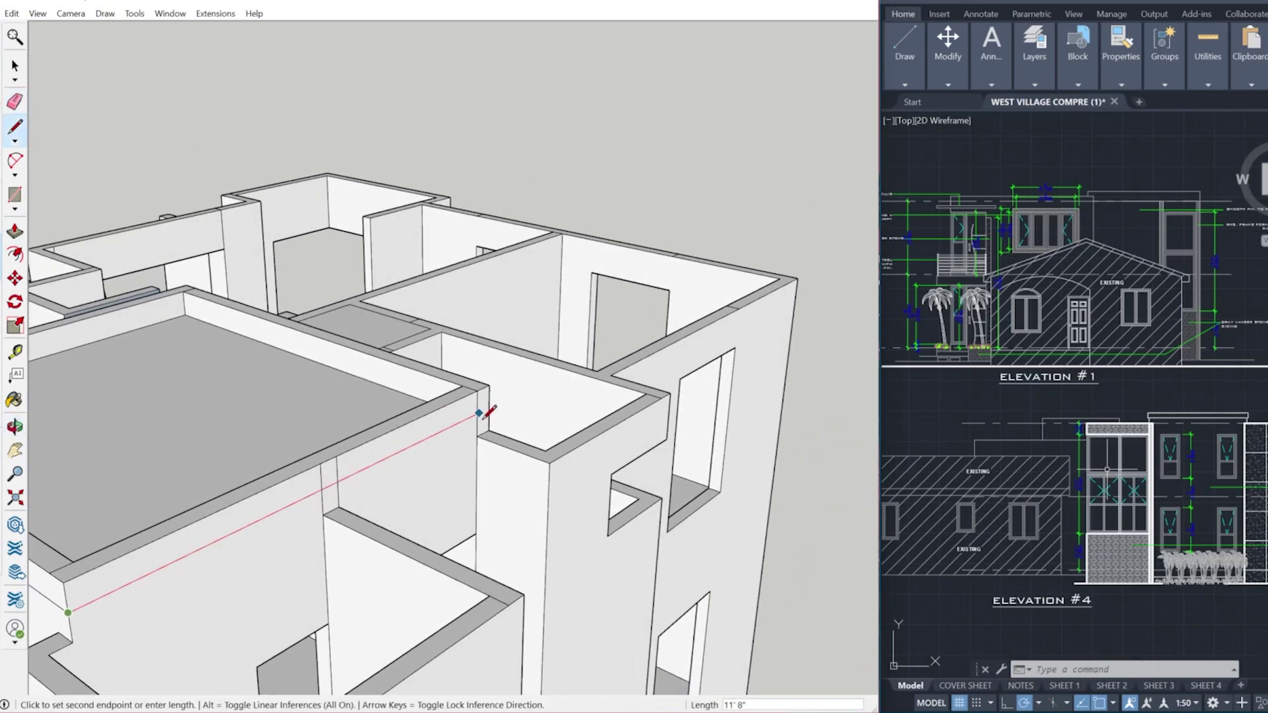
click(484, 419)
key(e)
scroll(349, 532, up, 3)
drag(519, 456, 483, 466)
middle_drag(483, 466, 340, 450)
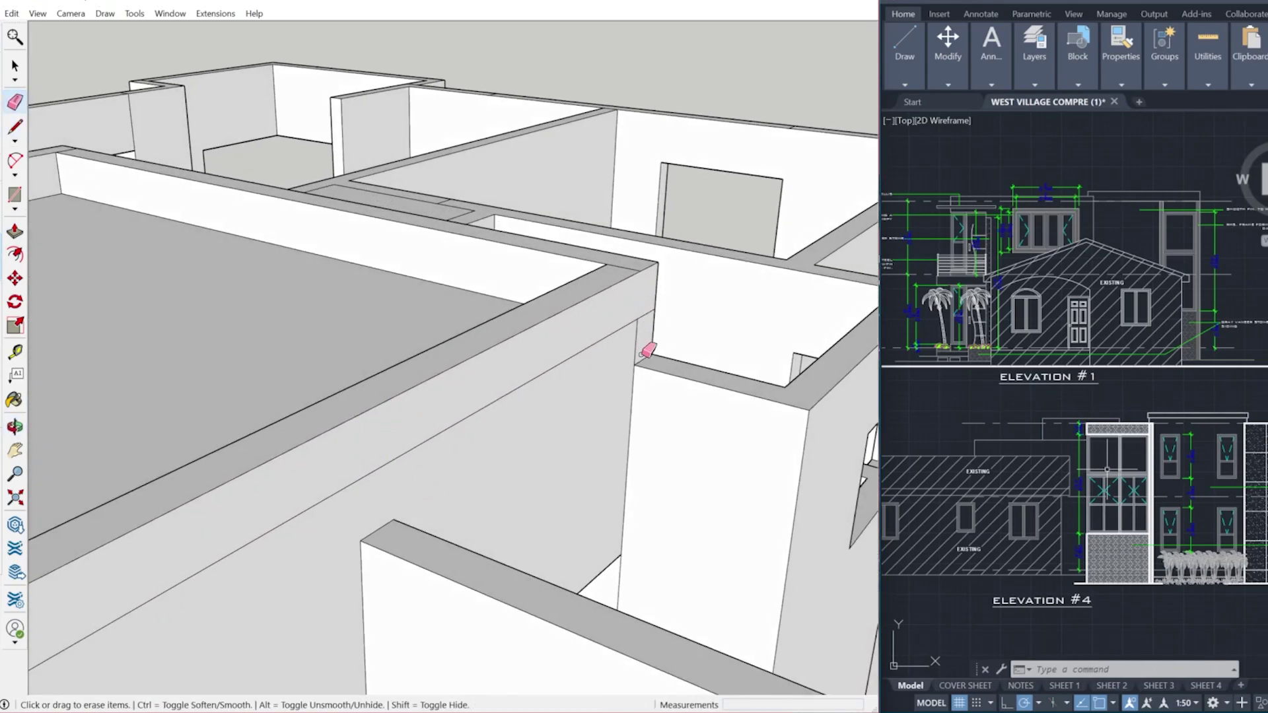
Continue the band line to the wall end beside the adjoining block and erase the surplus edge on that face.
middle_drag(642, 355, 408, 458)
scroll(408, 458, down, 4)
key(l)
click(220, 430)
scroll(306, 317, up, 5)
click(360, 140)
scroll(248, 356, down, 4)
mouse_move(251, 350)
middle_down()
mouse_move(311, 346)
mouse_move(368, 291)
mouse_move(493, 225)
middle_up()
key(e)
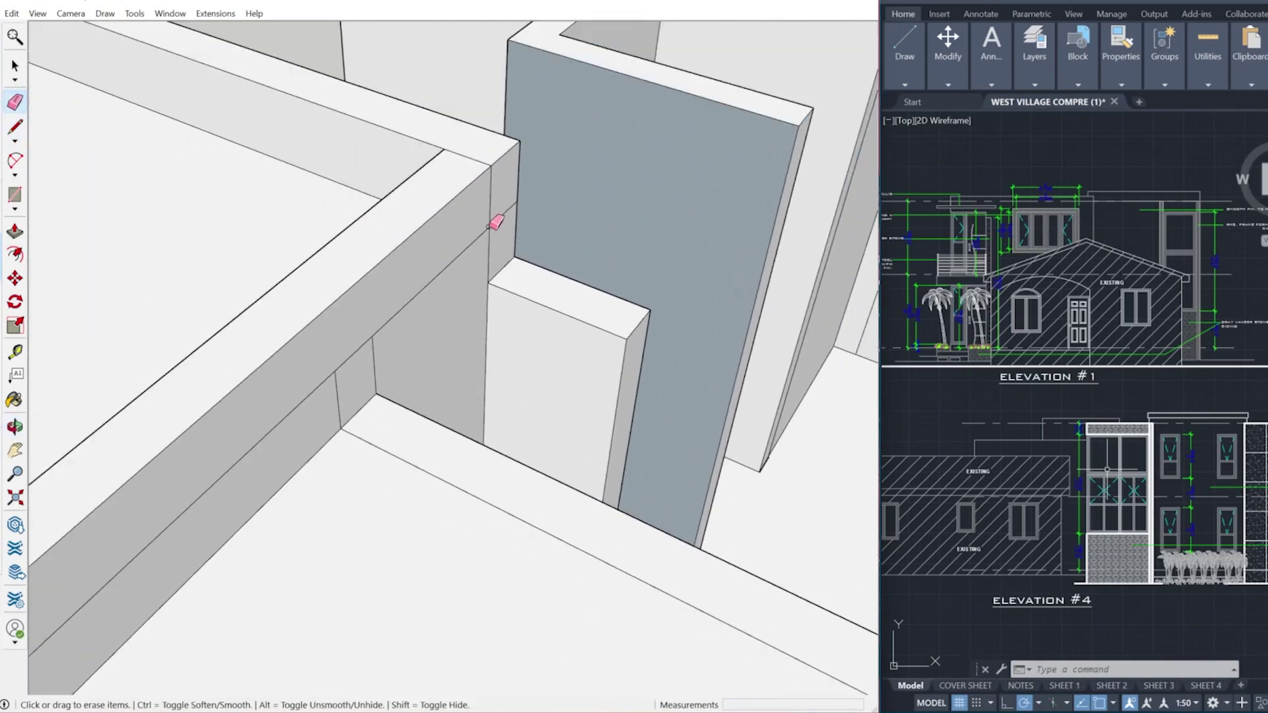
click(332, 387)
Complete the band outline around the roof slab's parapet and Push/Pull the bands outward 2 1/2".
scroll(513, 343, down, 5)
mouse_move(513, 343)
middle_down()
mouse_move(515, 403)
mouse_move(641, 475)
middle_up()
scroll(641, 475, up, 3)
scroll(281, 286, up, 3)
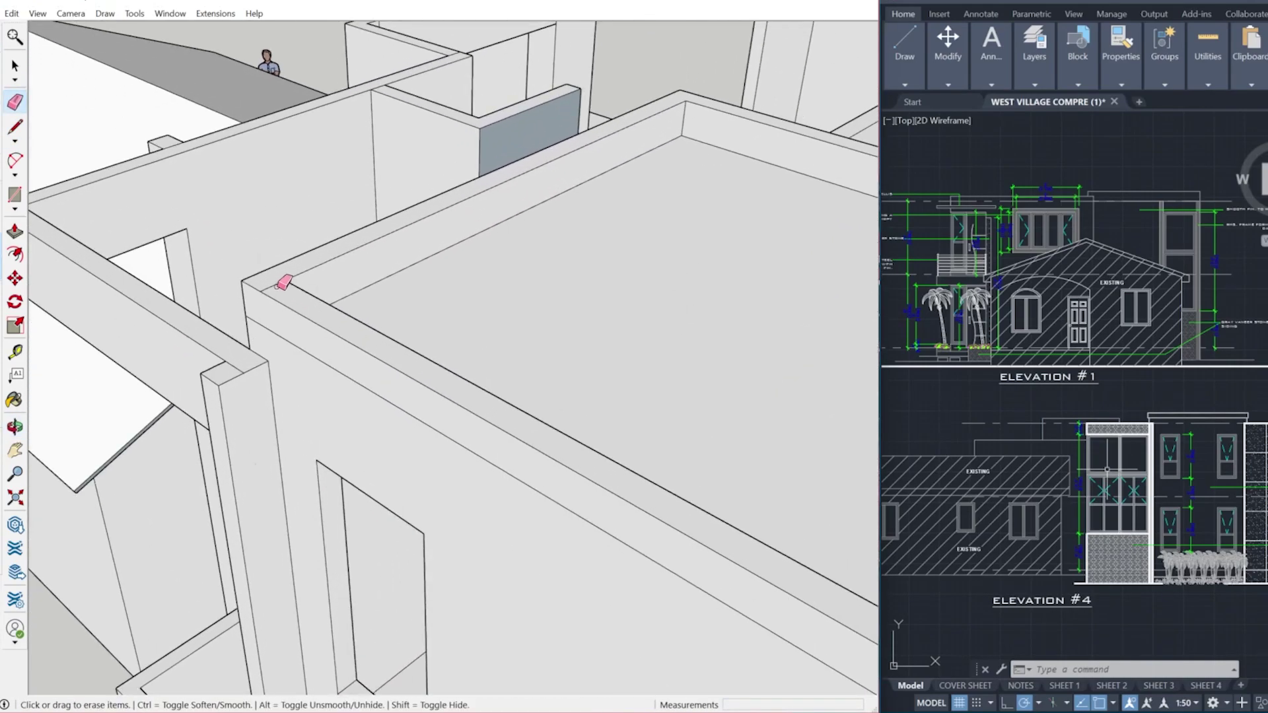
middle_drag(299, 421, 235, 202)
key(p)
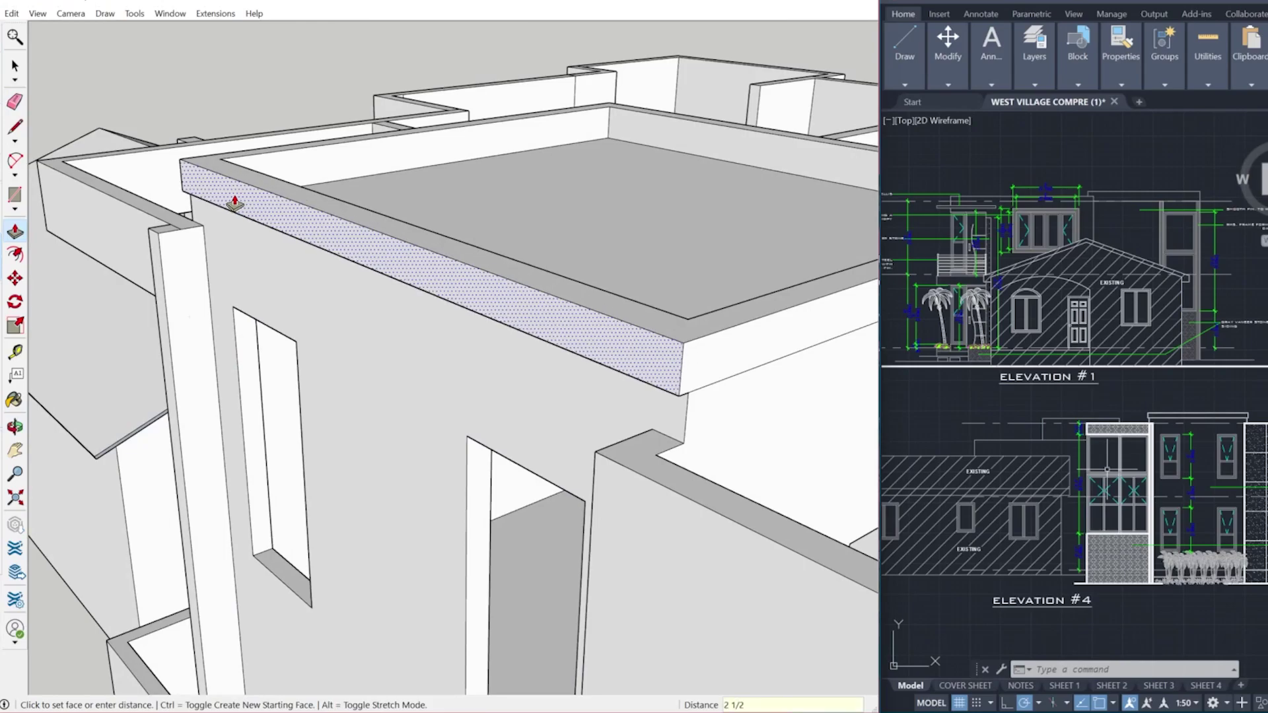
scroll(248, 251, down, 3)
middle_drag(248, 251, 734, 367)
scroll(749, 365, up, 3)
key(l)
click(525, 138)
text(p)
text(2 1/2)
key(Return)
scroll(603, 418, down, 5)
middle_drag(600, 419, 277, 330)
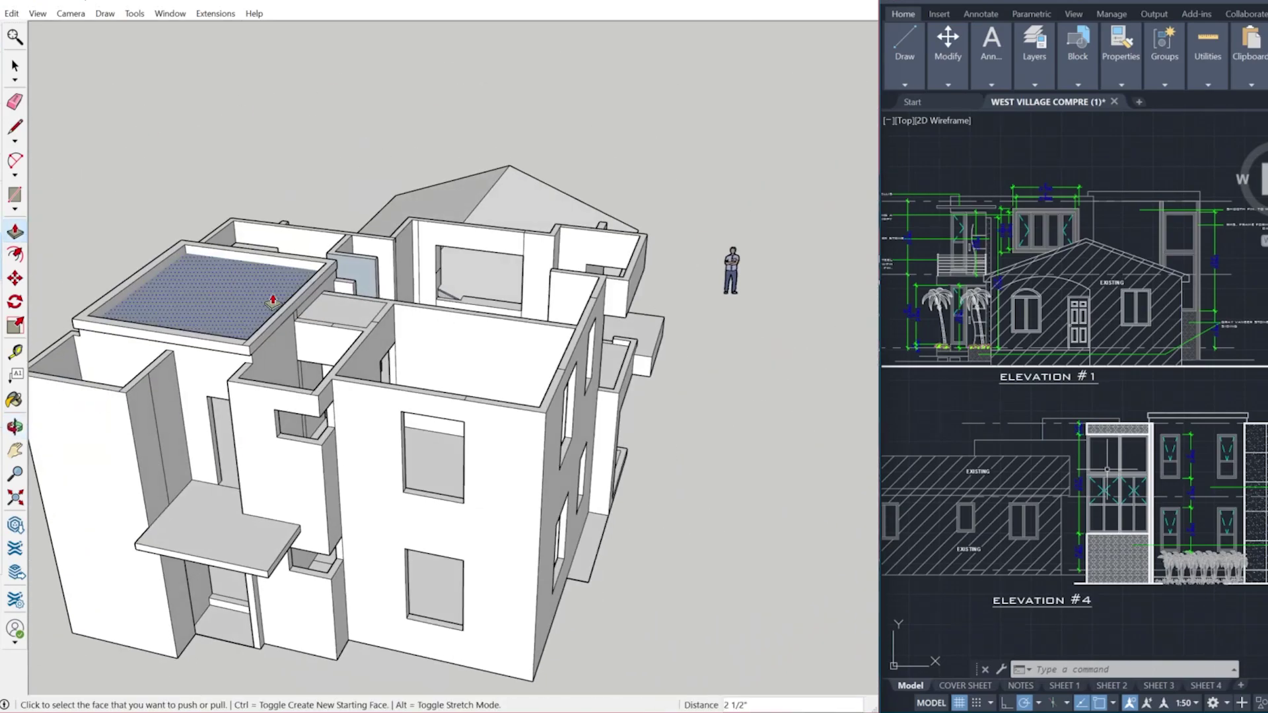
Erase the leftover short edge on the wall below the projecting parapet where it meets the lower block.
scroll(264, 301, up, 4)
click(231, 384)
scroll(397, 314, up, 4)
key(e)
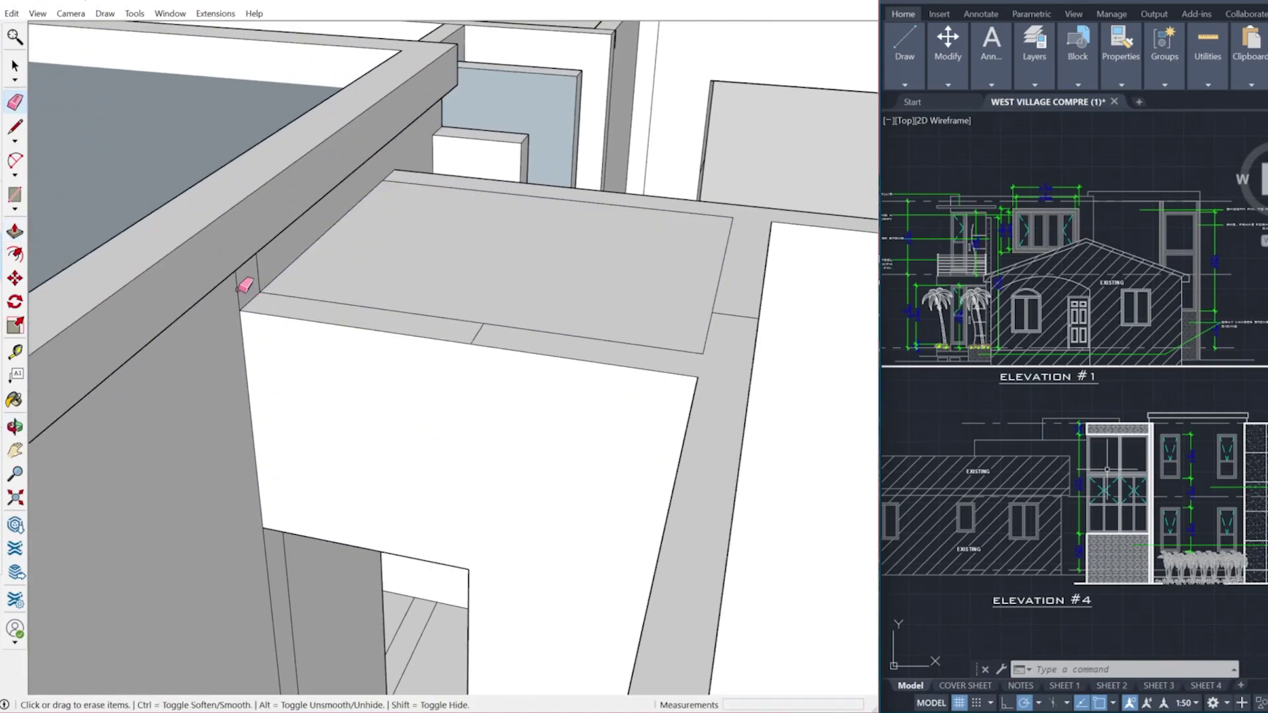
click(255, 287)
Draw lines along the open top of the tall corner block beside the roof slab to cap it.
scroll(462, 419, down, 4)
middle_drag(462, 419, 733, 221)
middle_drag(497, 395, 428, 395)
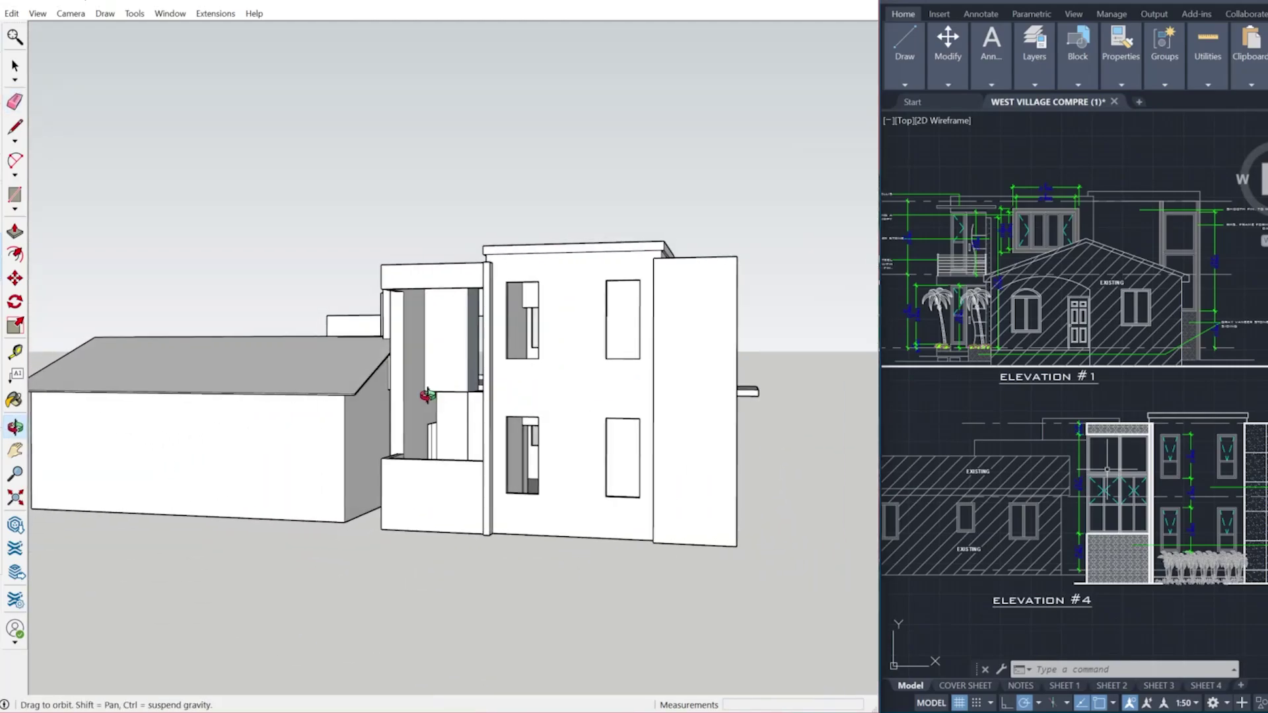
scroll(497, 423, down, 2)
mouse_move(515, 423)
middle_down()
mouse_move(505, 563)
mouse_move(309, 453)
mouse_move(526, 475)
middle_up()
scroll(484, 456, up, 5)
scroll(526, 475, up, 5)
key(l)
click(499, 614)
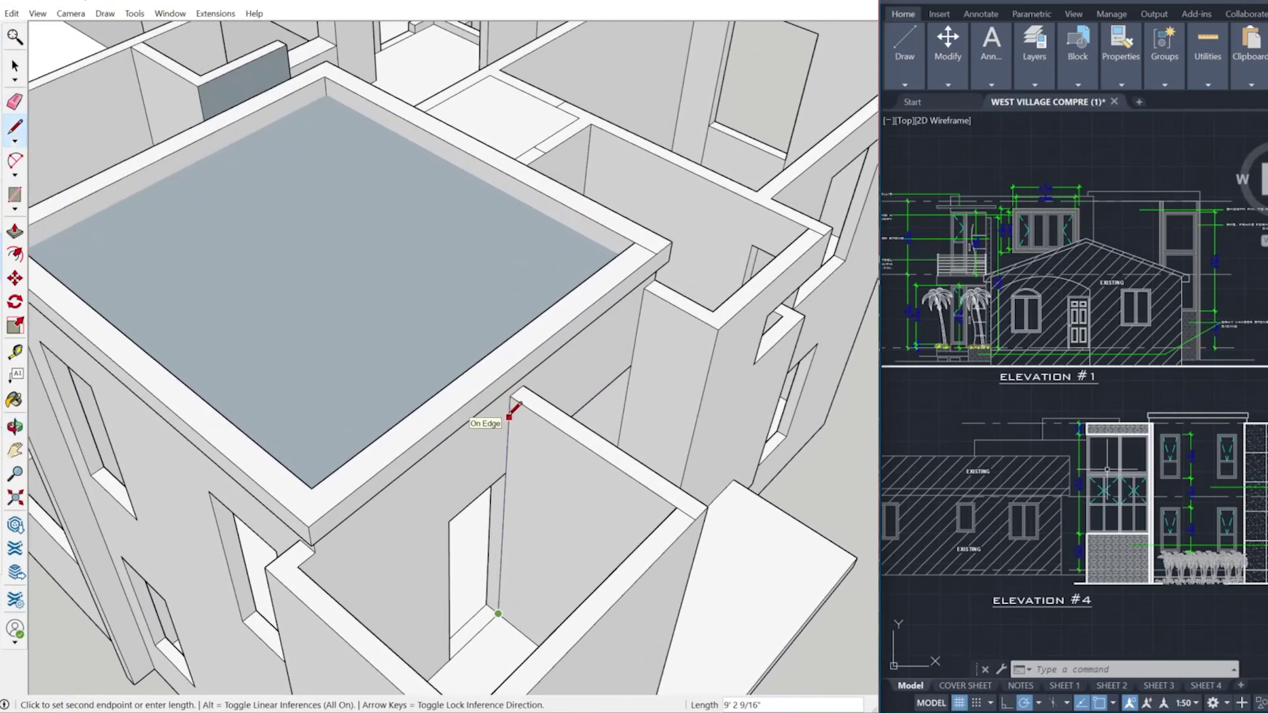
click(510, 409)
scroll(515, 410, down, 3)
middle_drag(521, 410, 853, 324)
scroll(793, 393, up, 4)
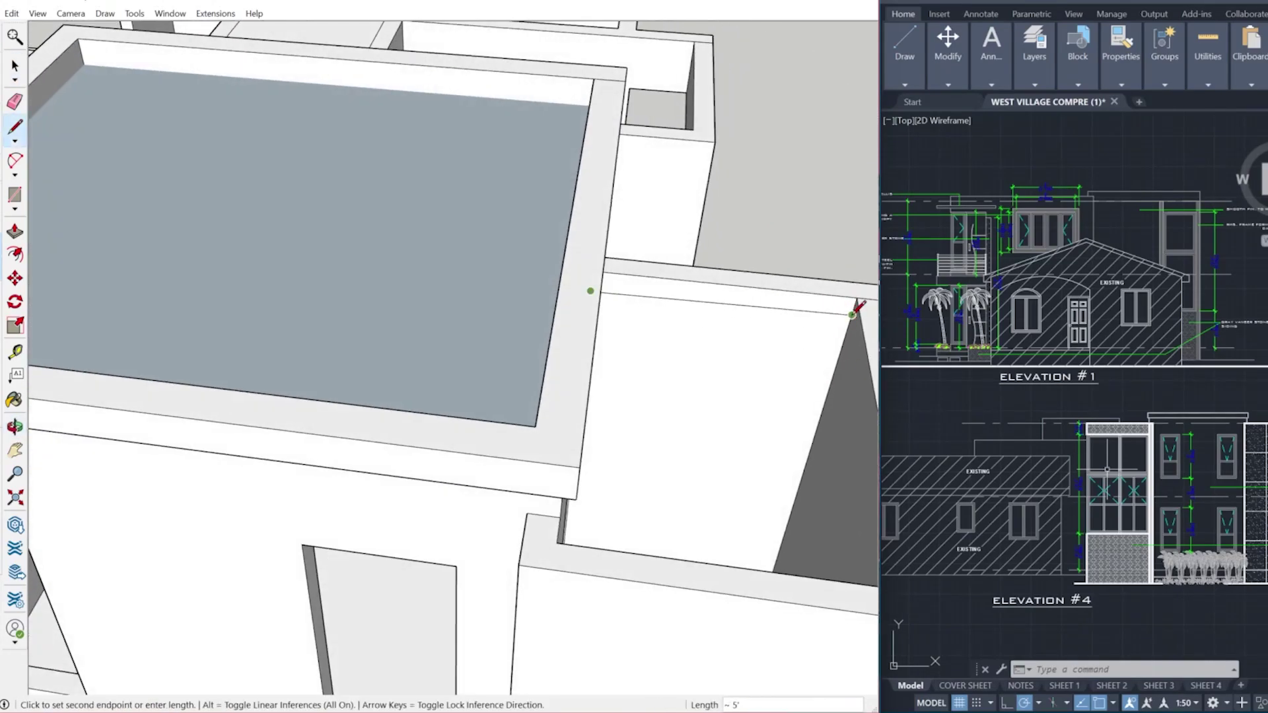
scroll(784, 284, down, 5)
scroll(710, 271, up, 4)
click(705, 273)
Finish the corner block's top outline with a line and erase the surplus edge beside the parapet.
middle_drag(291, 291, 562, 390)
middle_drag(821, 209, 760, 215)
scroll(800, 198, up, 3)
click(843, 192)
scroll(803, 199, up, 2)
key(e)
click(806, 200)
middle_drag(617, 246, 502, 215)
key(p)
click(321, 263)
middle_drag(614, 455, 496, 349)
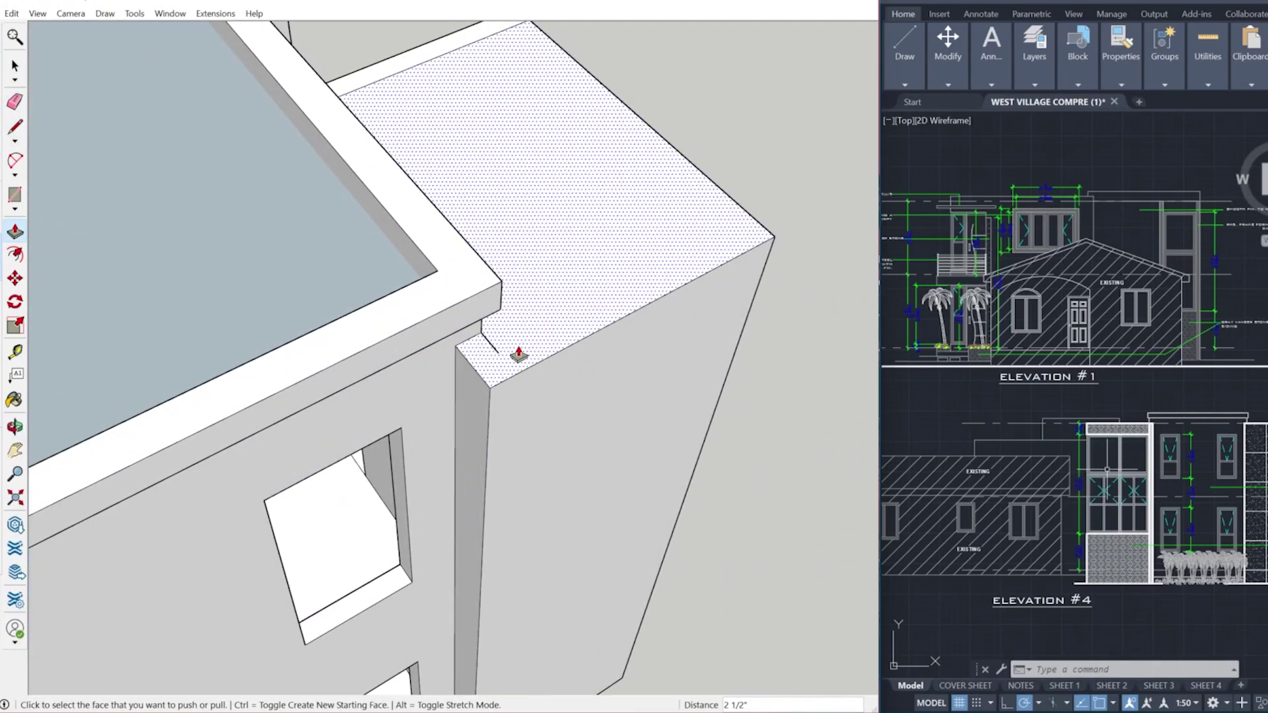
Outline a 6" border on the corner block's top and Push/Pull the enclosed roof face down 2".
scroll(586, 291, down, 3)
mouse_move(586, 291)
middle_down()
mouse_move(504, 244)
mouse_move(509, 93)
mouse_move(438, 266)
mouse_move(508, 223)
mouse_move(533, 275)
mouse_move(323, 249)
mouse_move(362, 300)
mouse_move(449, 252)
middle_up()
key(e)
scroll(449, 253, up, 3)
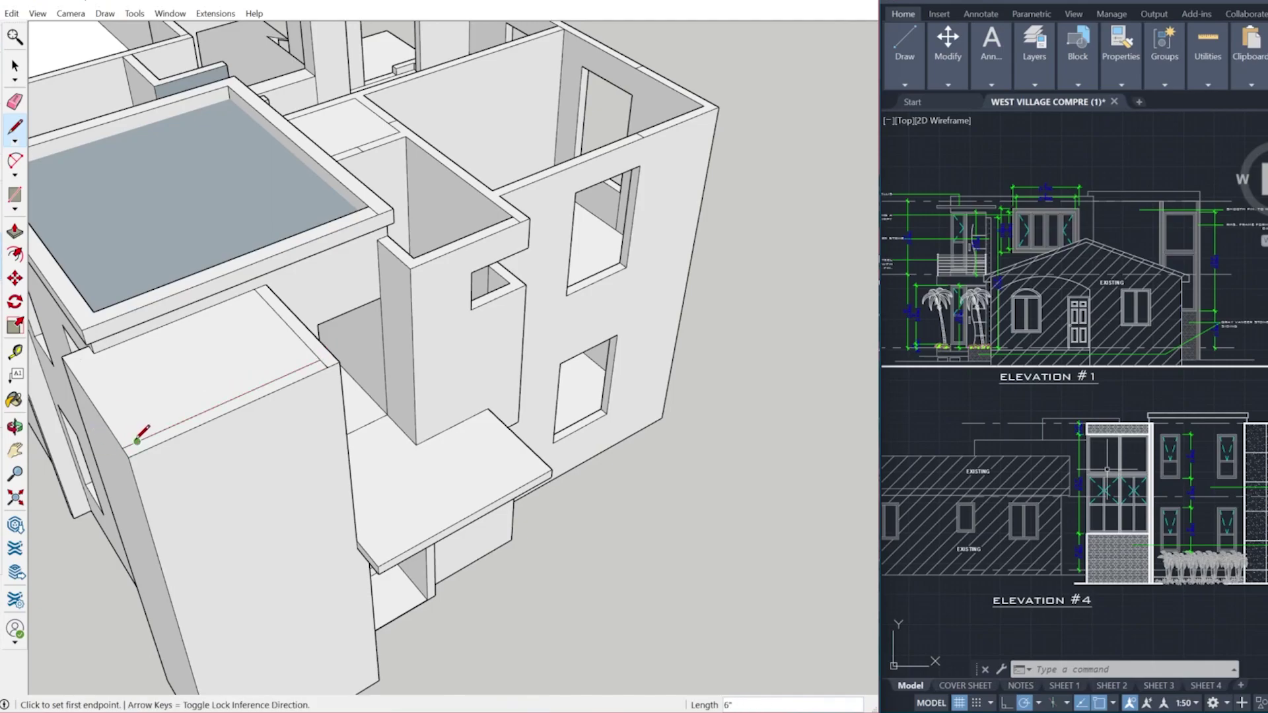
click(76, 350)
scroll(80, 348, up, 3)
key(p)
click(142, 377)
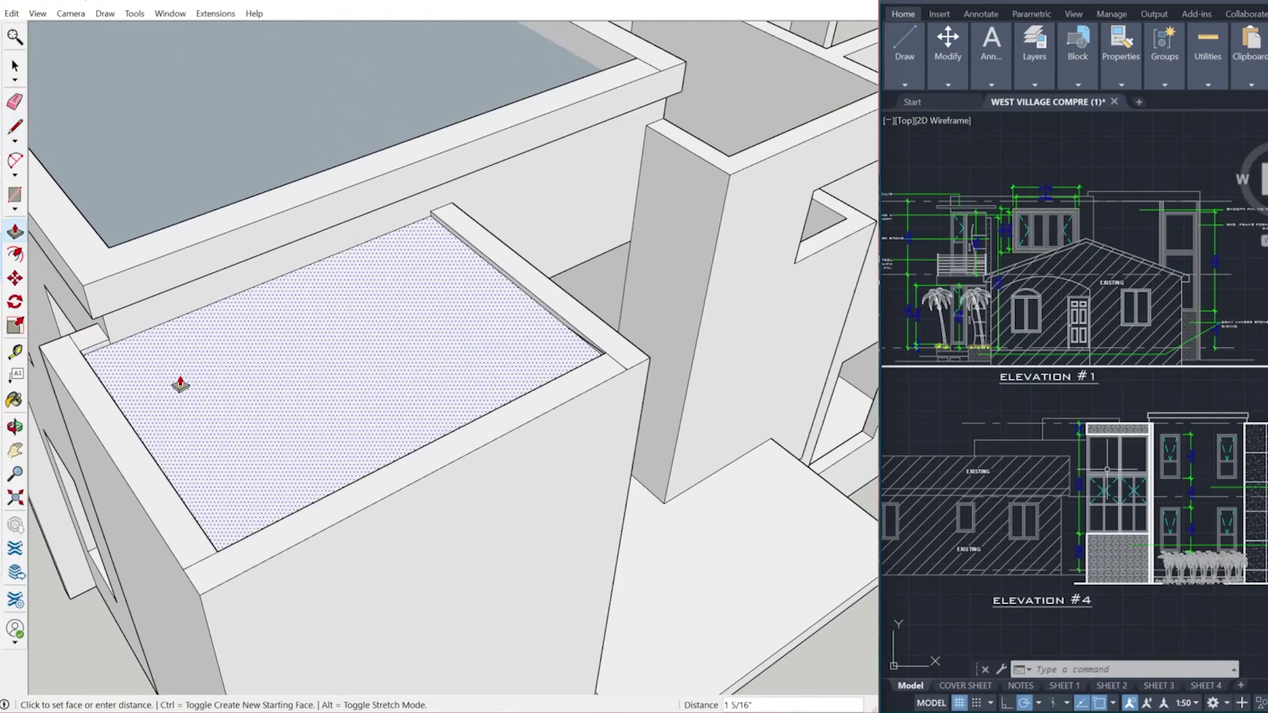
key(2)
key(Return)
Erase the leftover edge at the corner block's recessed roof.
scroll(524, 496, down, 2)
mouse_move(524, 495)
middle_down()
mouse_move(642, 318)
mouse_move(588, 390)
middle_up()
scroll(660, 273, up, 4)
key(e)
click(635, 275)
scroll(659, 298, down, 5)
mouse_move(659, 297)
middle_down()
mouse_move(555, 334)
mouse_move(662, 363)
mouse_move(651, 390)
middle_up()
scroll(410, 387, down, 1)
scroll(411, 387, up, 2)
Draw lines across the open top of the block with the small corner windows to close its roof.
middle_drag(370, 331, 281, 413)
middle_drag(568, 290, 436, 301)
scroll(574, 301, up, 3)
key(l)
click(595, 314)
click(573, 294)
middle_drag(573, 294, 213, 271)
click(212, 271)
click(291, 134)
middle_drag(292, 134, 396, 171)
Try to Push/Pull the small rear roof face and its neighbour down 7" and check the recess edges.
key(space)
click(403, 113)
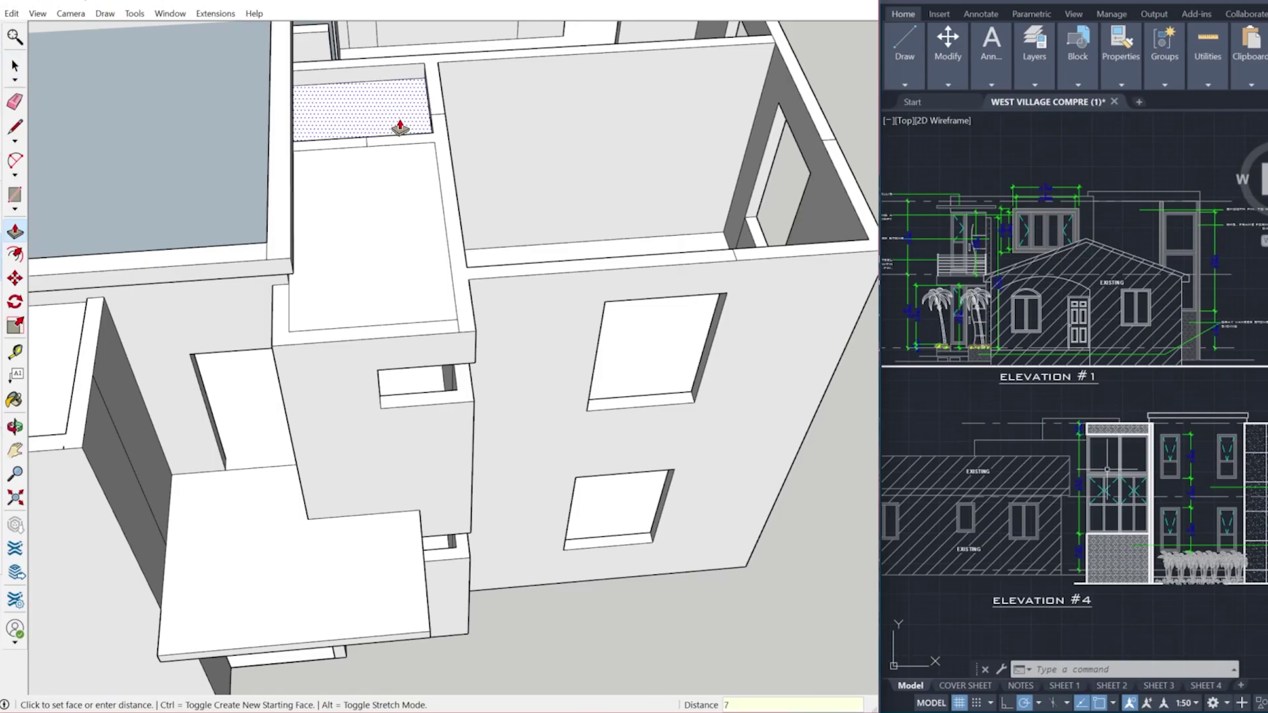
middle_drag(455, 151, 317, 144)
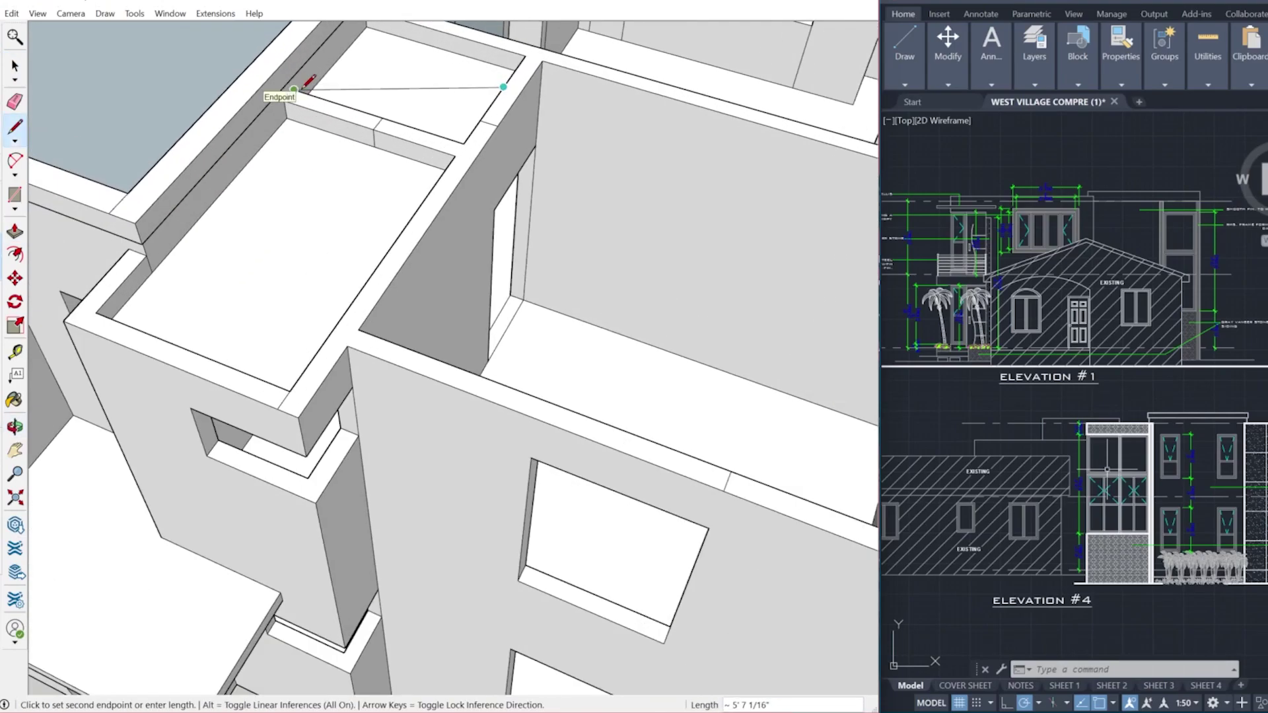
click(307, 93)
middle_drag(308, 94, 370, 41)
scroll(362, 41, up, 3)
key(Escape)
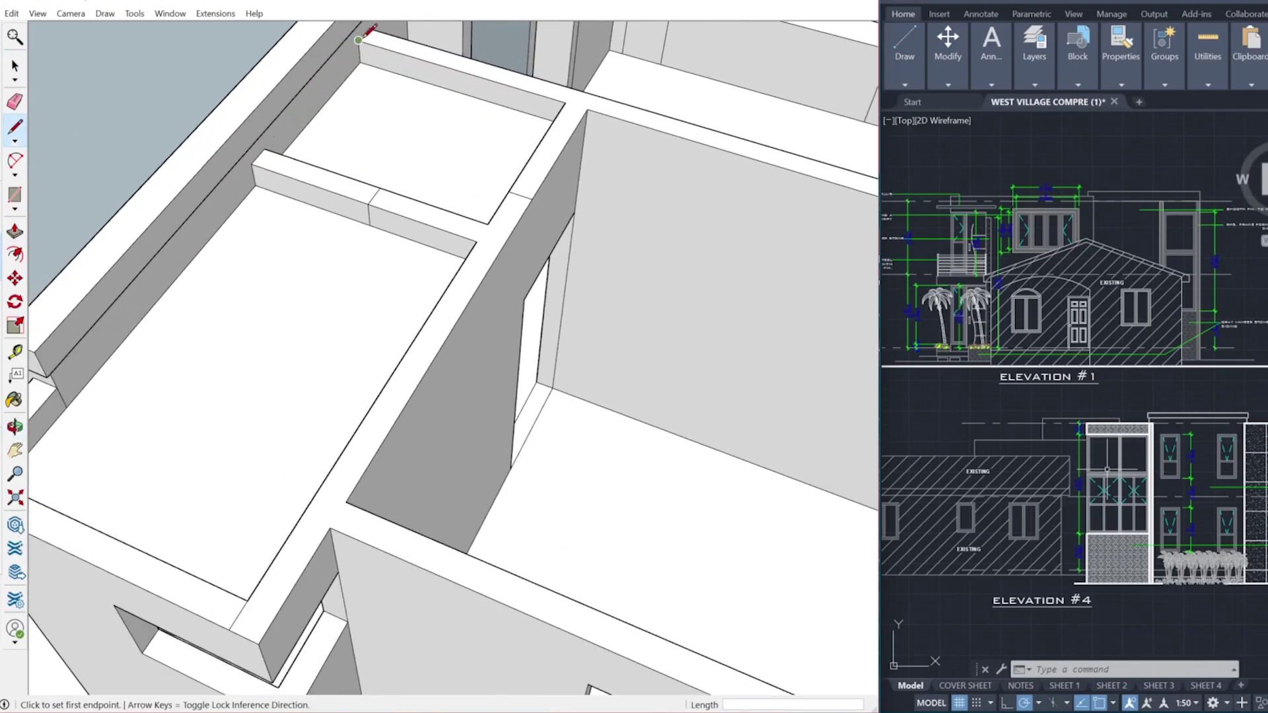
Push/Pull the two roof faces above the small-window block down 2".
scroll(263, 145, down, 2)
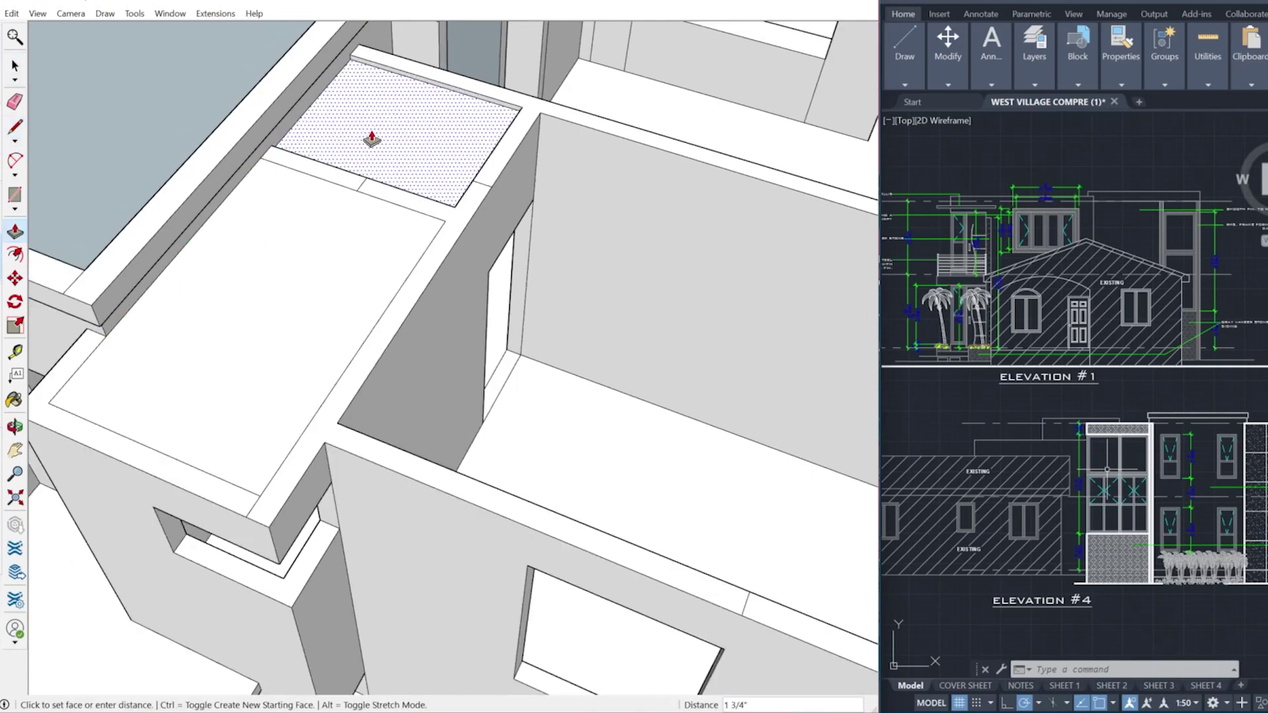
click(396, 115)
click(334, 211)
click(478, 178)
Examine the extension's roofs and walls from several sides and compare them with Elevation #2 in the AutoCAD drawing.
scroll(478, 178, down, 8)
middle_drag(476, 181, 423, 234)
scroll(300, 306, down, 2)
middle_drag(300, 306, 522, 228)
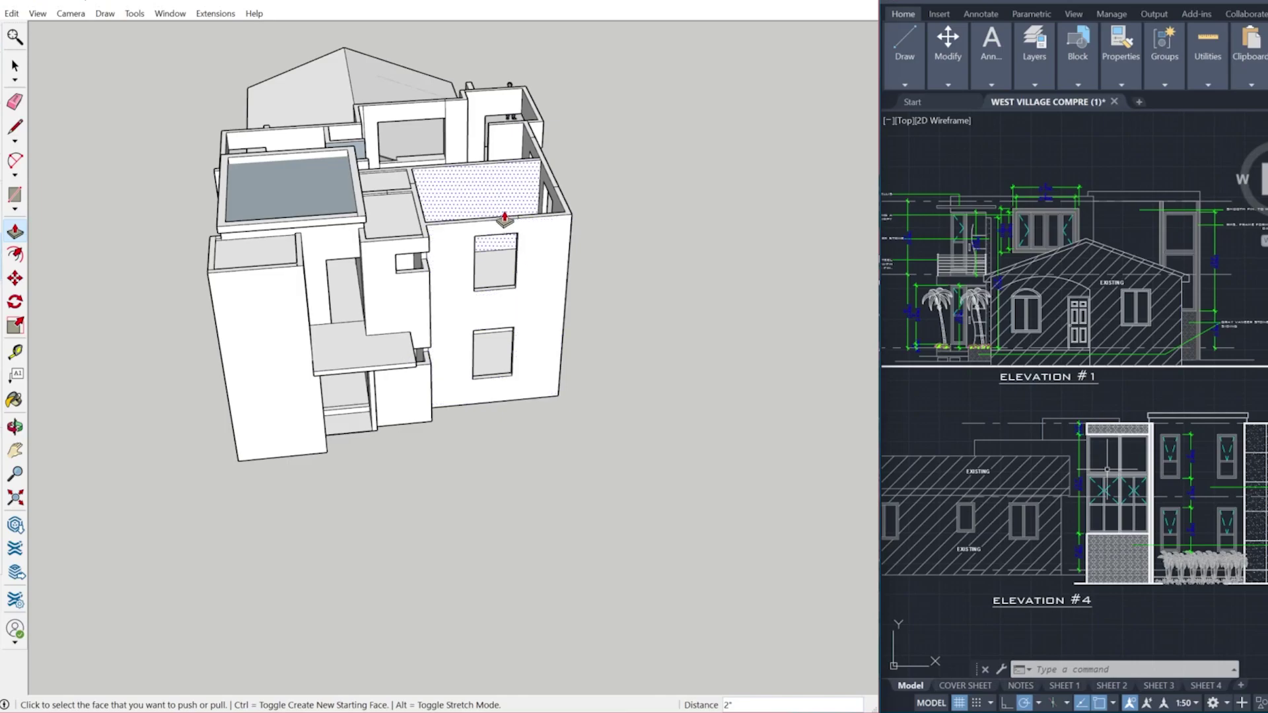
mouse_move(457, 291)
middle_down()
mouse_move(396, 331)
mouse_move(363, 324)
mouse_move(456, 287)
middle_up()
scroll(462, 314, up, 3)
scroll(461, 314, down, 2)
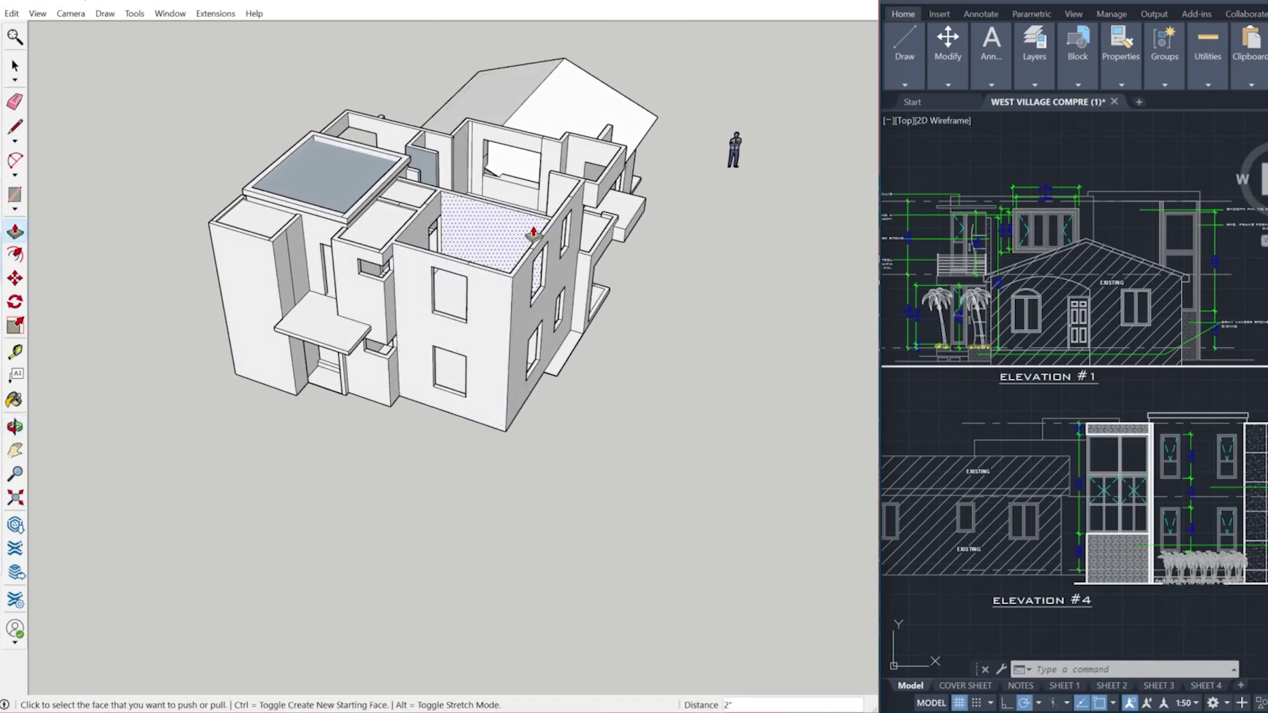
scroll(496, 249, up, 3)
scroll(1149, 426, down, 6)
scroll(1228, 416, up, 6)
scroll(504, 397, down, 2)
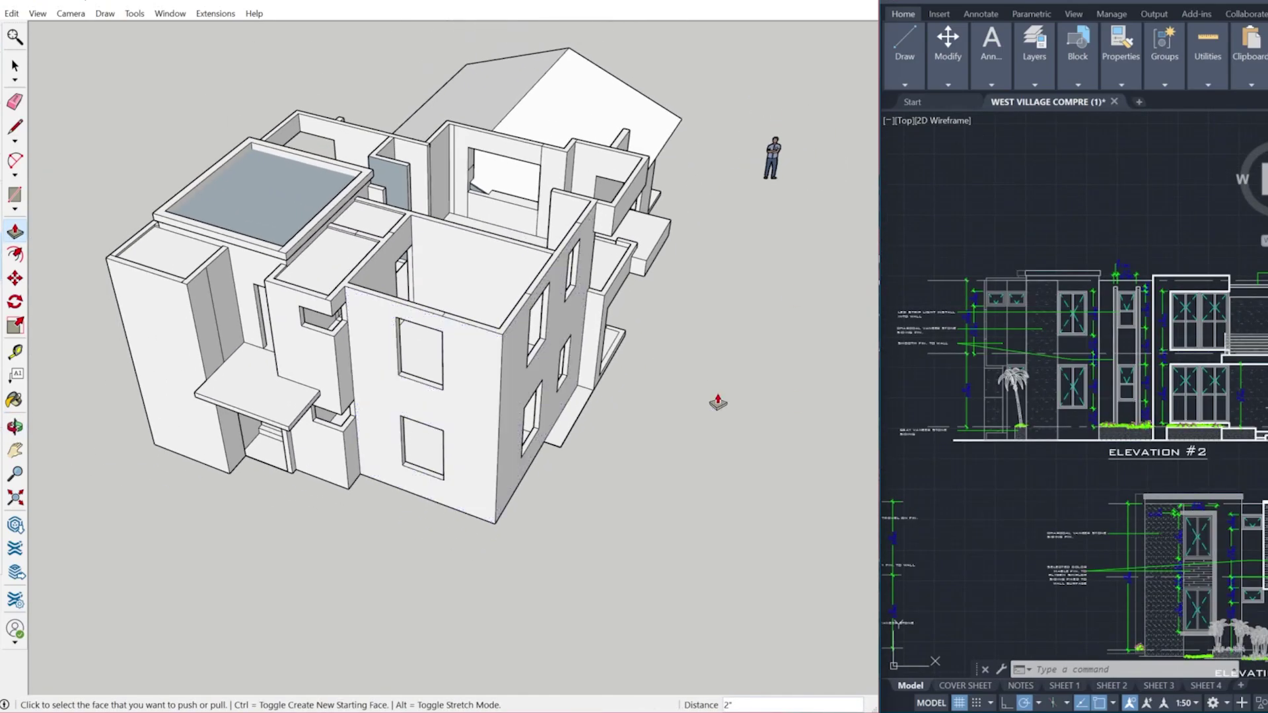
scroll(708, 393, down, 1)
scroll(1011, 370, down, 4)
scroll(1084, 433, up, 4)
mouse_move(379, 374)
middle_down()
mouse_move(518, 360)
mouse_move(562, 401)
middle_up()
key(a)
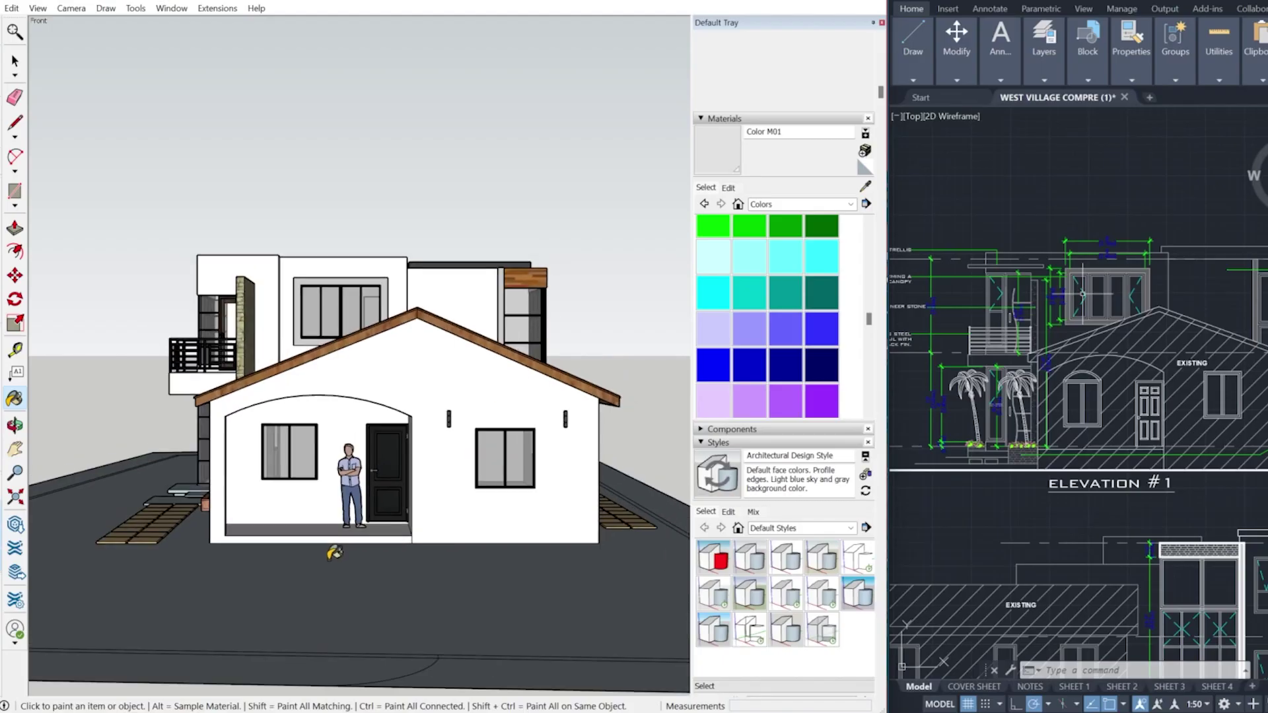
Close the Default Tray and widen the AutoCAD window beside the finished model.
mouse_move(437, 324)
middle_down()
mouse_move(345, 478)
mouse_move(593, 476)
middle_up()
key(space)
middle_drag(506, 482, 475, 426)
click(882, 22)
scroll(581, 388, up, 3)
mouse_move(581, 388)
middle_down()
mouse_move(415, 456)
mouse_move(326, 354)
middle_up()
scroll(1240, 452, down, 3)
scroll(1241, 451, up, 3)
scroll(1240, 451, down, 3)
scroll(1096, 489, up, 3)
scroll(1118, 518, down, 3)
scroll(1116, 537, up, 3)
drag(889, 428, 710, 420)
Compare the finished house model's sides with Elevations #4, #3 and #2 in the AutoCAD drawing.
scroll(945, 479, up, 3)
scroll(945, 479, down, 3)
scroll(1058, 471, up, 3)
scroll(476, 416, down, 1)
mouse_move(476, 417)
middle_down()
mouse_move(444, 395)
mouse_move(496, 377)
mouse_move(490, 387)
middle_up()
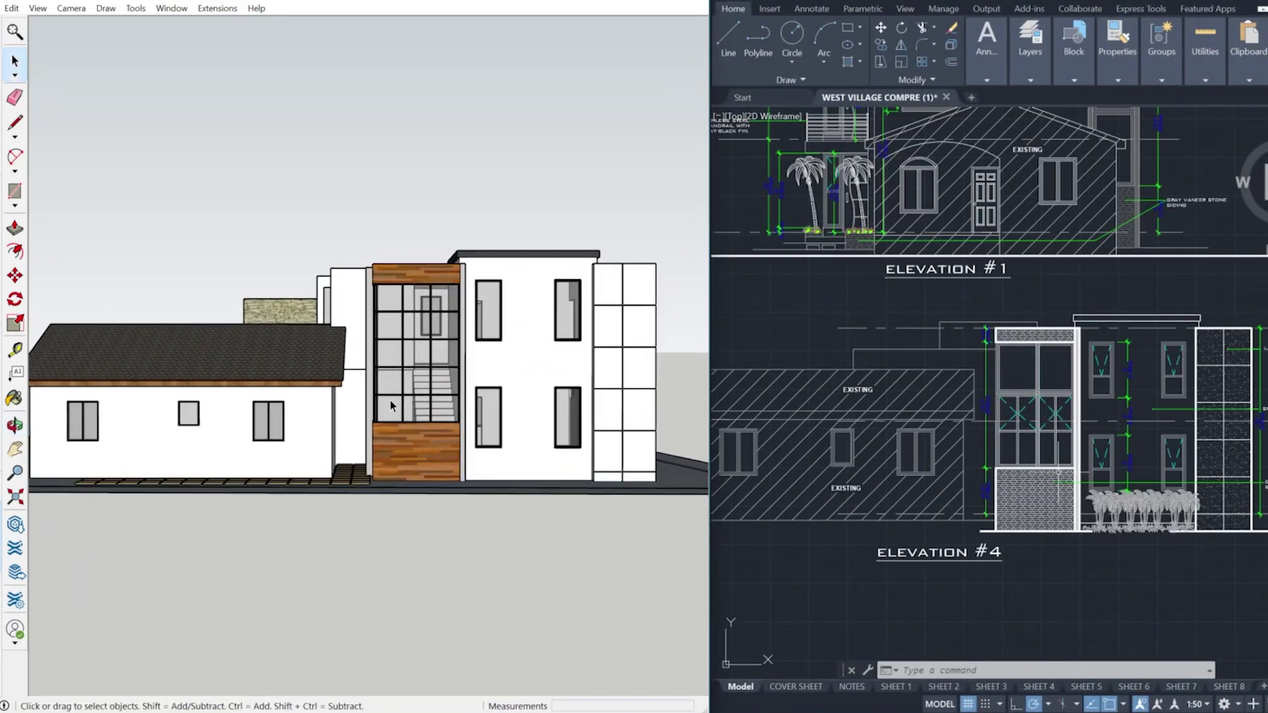
scroll(999, 486, down, 2)
scroll(701, 433, down, 1)
mouse_move(529, 432)
middle_down()
mouse_move(34, 434)
mouse_move(62, 455)
middle_up()
scroll(321, 430, up, 1)
scroll(924, 441, down, 4)
scroll(1219, 469, up, 6)
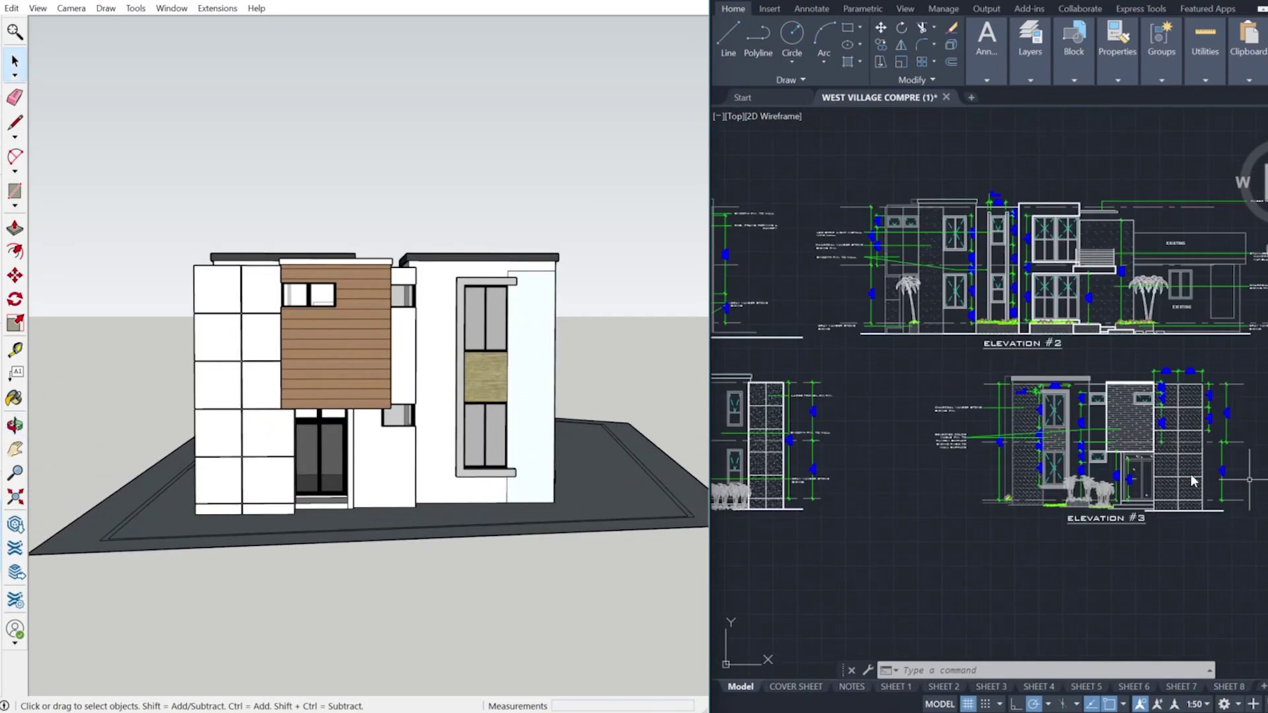
scroll(1119, 420, down, 2)
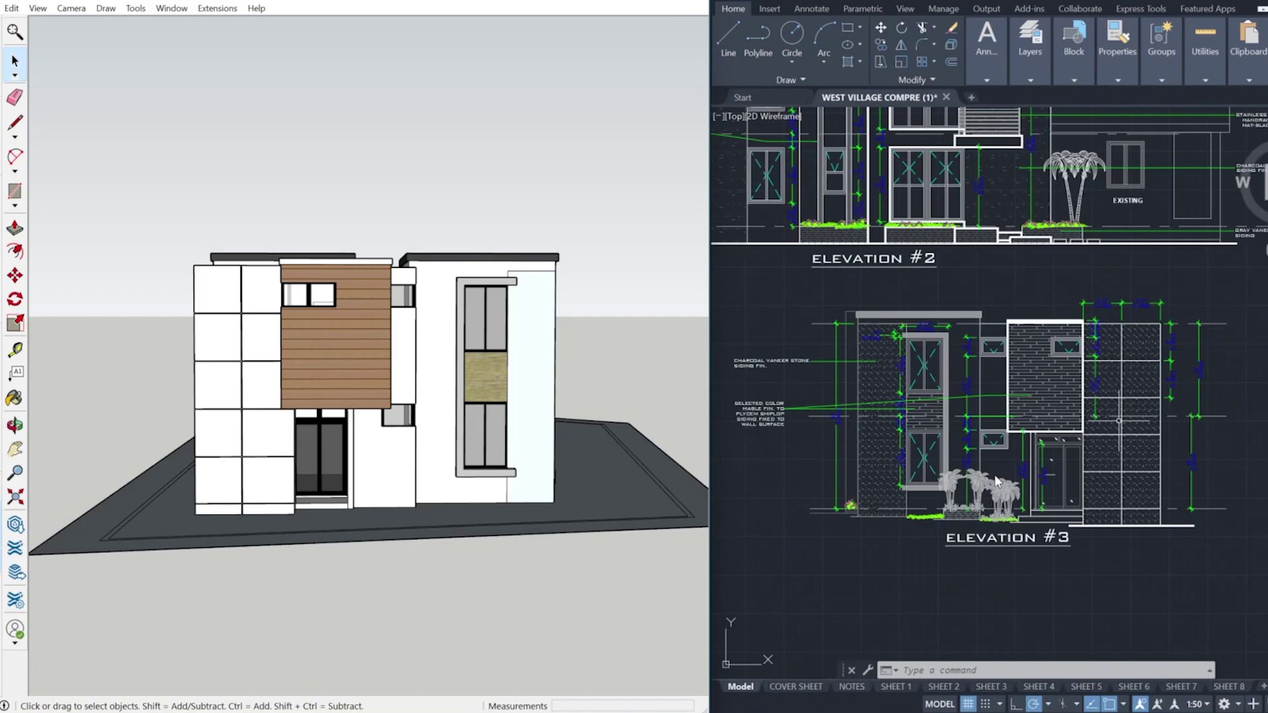
scroll(880, 353, up, 3)
scroll(880, 353, down, 2)
scroll(1216, 445, up, 4)
scroll(819, 444, down, 6)
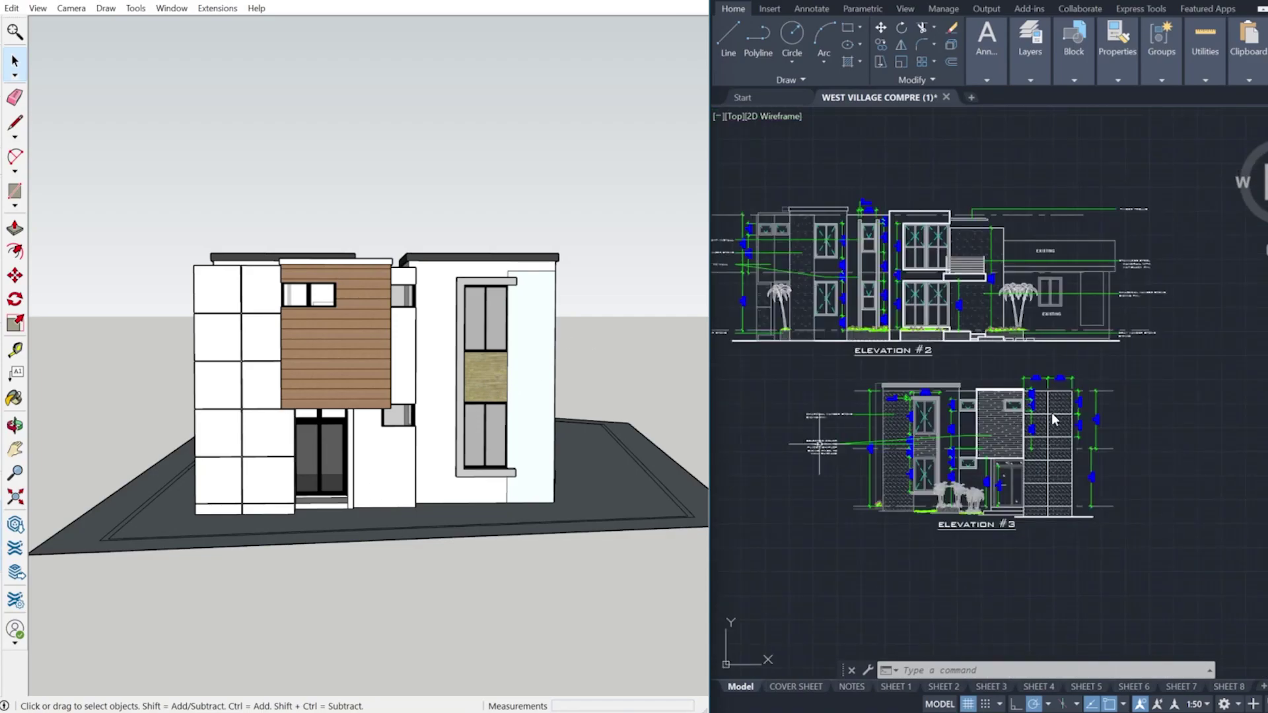
scroll(819, 240, up, 2)
middle_drag(614, 400, 168, 427)
middle_drag(661, 449, 408, 454)
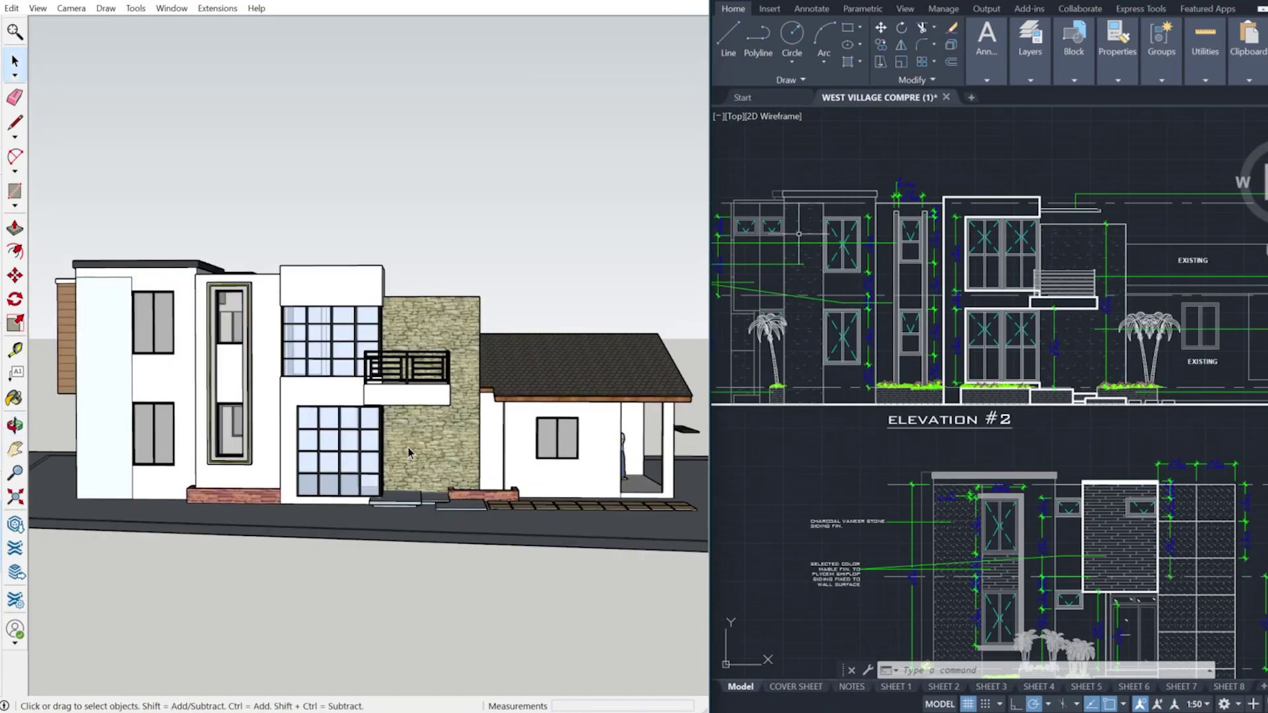
Compare the finished house and lot seen from above with the site plan of Lot 1074 in the AutoCAD drawing.
mouse_move(360, 362)
middle_down()
mouse_move(63, 514)
mouse_move(141, 397)
mouse_move(174, 486)
mouse_move(267, 479)
mouse_move(565, 289)
middle_up()
mouse_move(462, 476)
middle_down()
mouse_move(481, 529)
mouse_move(512, 531)
middle_up()
scroll(1000, 406, down, 10)
scroll(1152, 398, up, 8)
scroll(1152, 398, down, 3)
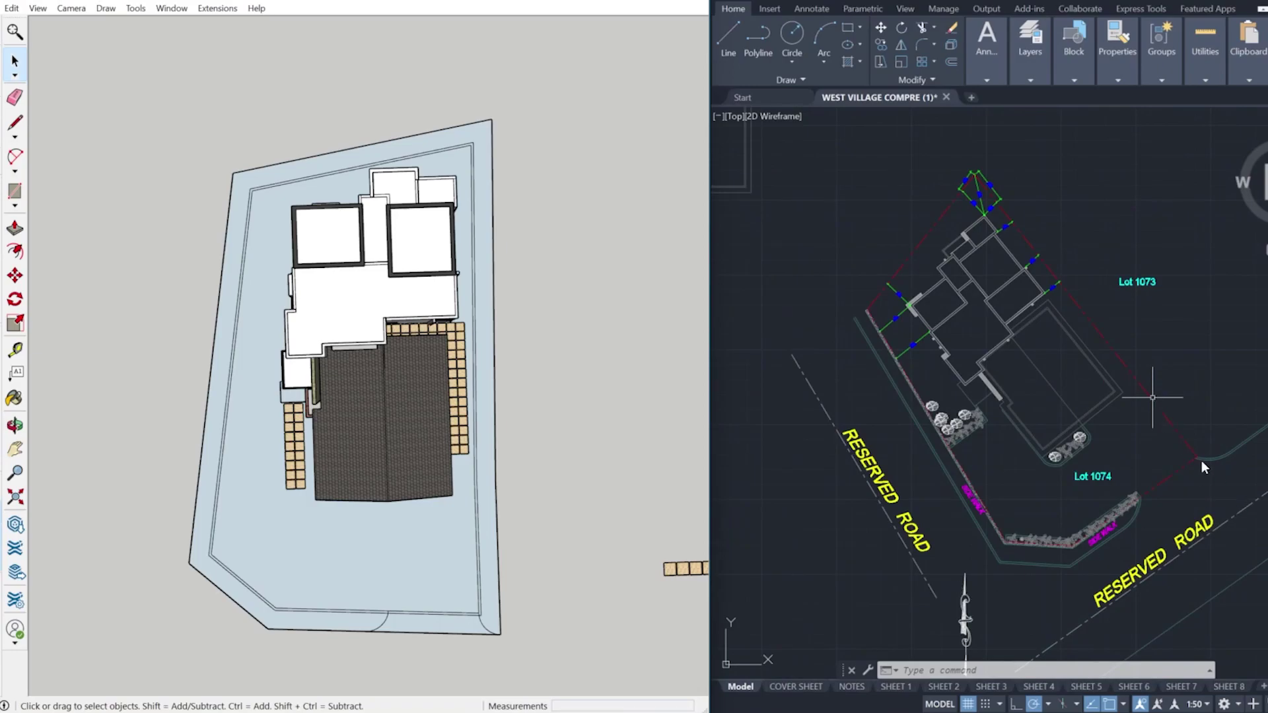
middle_drag(1206, 497, 1210, 519)
scroll(1017, 288, up, 2)
scroll(343, 456, down, 1)
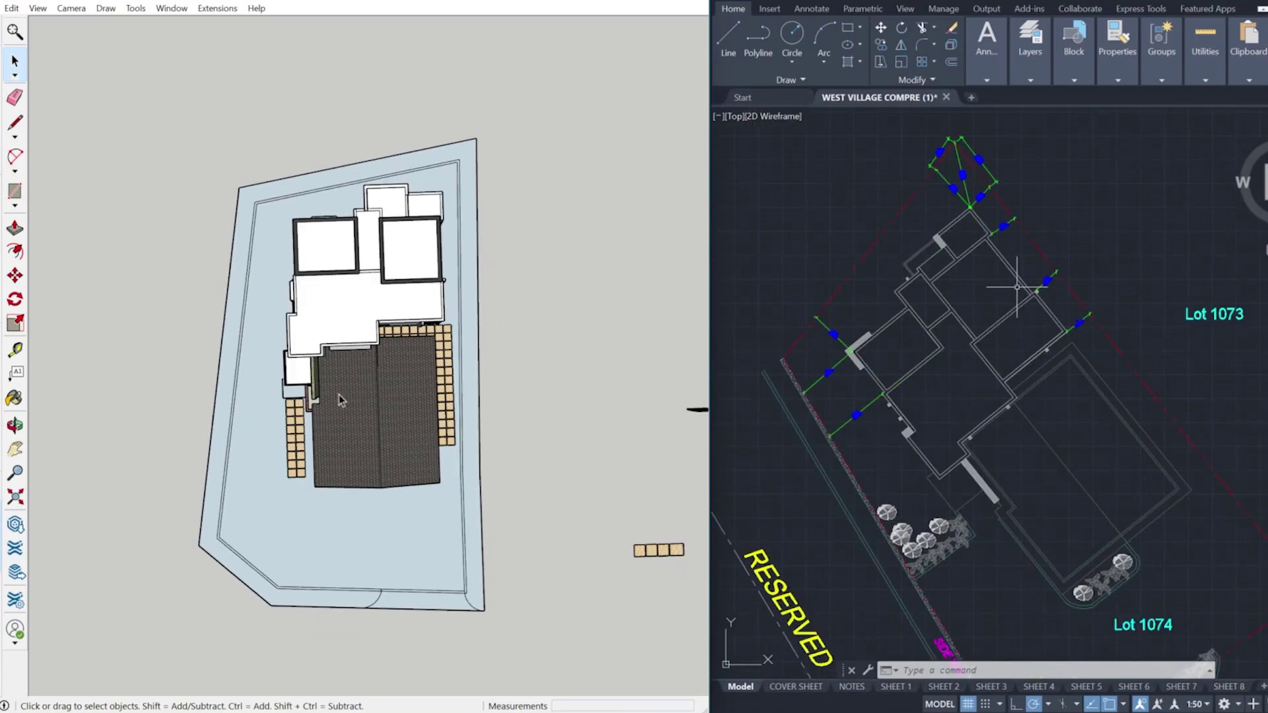
middle_drag(370, 449, 388, 280)
scroll(337, 364, up, 5)
mouse_move(324, 360)
middle_down()
mouse_move(311, 250)
mouse_move(310, 264)
middle_up()
scroll(1016, 286, down, 3)
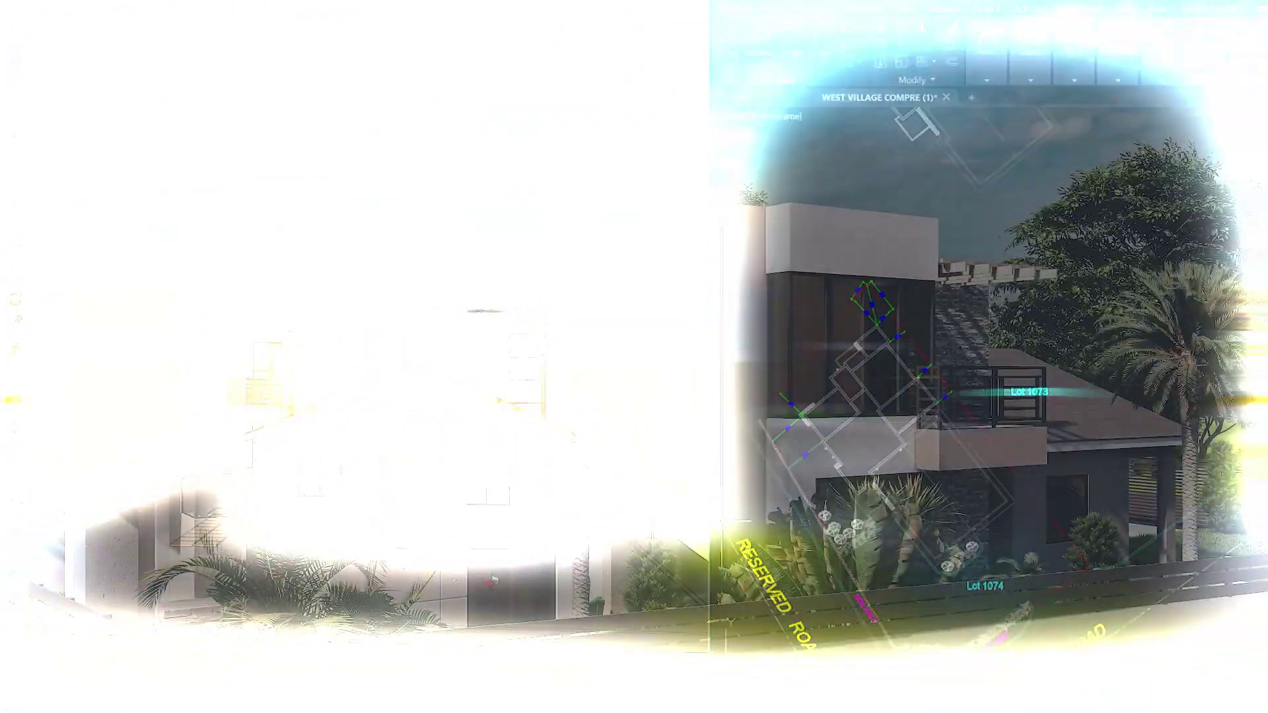